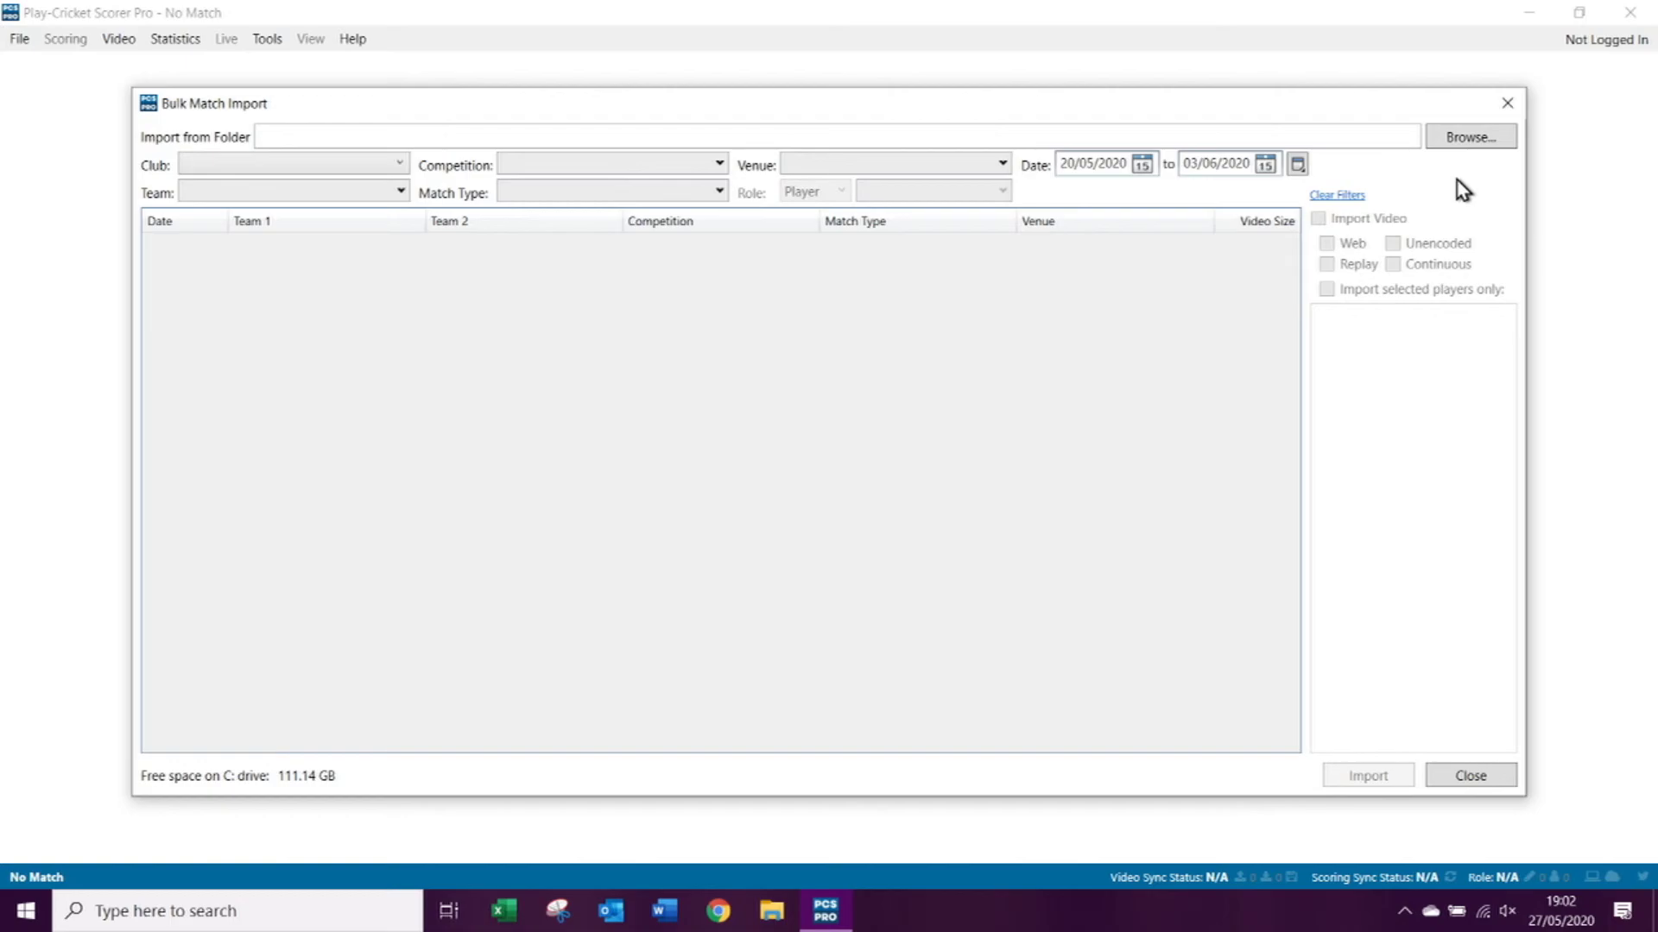
Step: Import the Scratchers v Notchers match from the Live PCS Pro wickets folder as an ECB Full Version export, overwriting the local copy, and open it
{"action": "left_click", "coordinate": [1472, 138]}
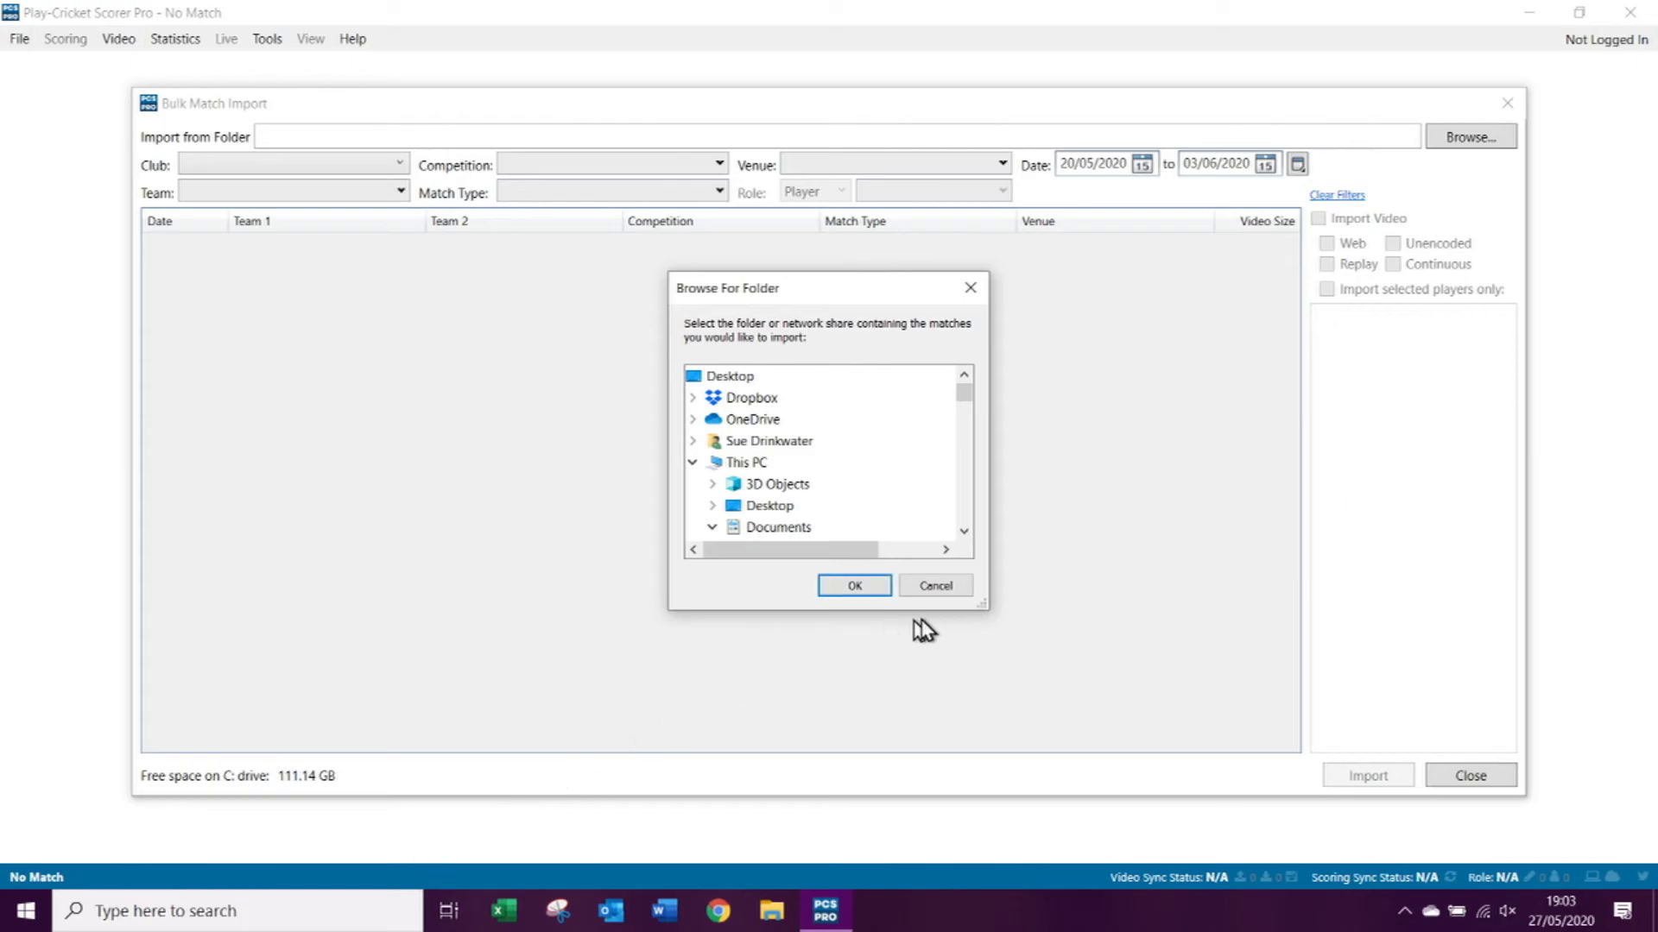
{"action": "left_click", "coordinate": [866, 592]}
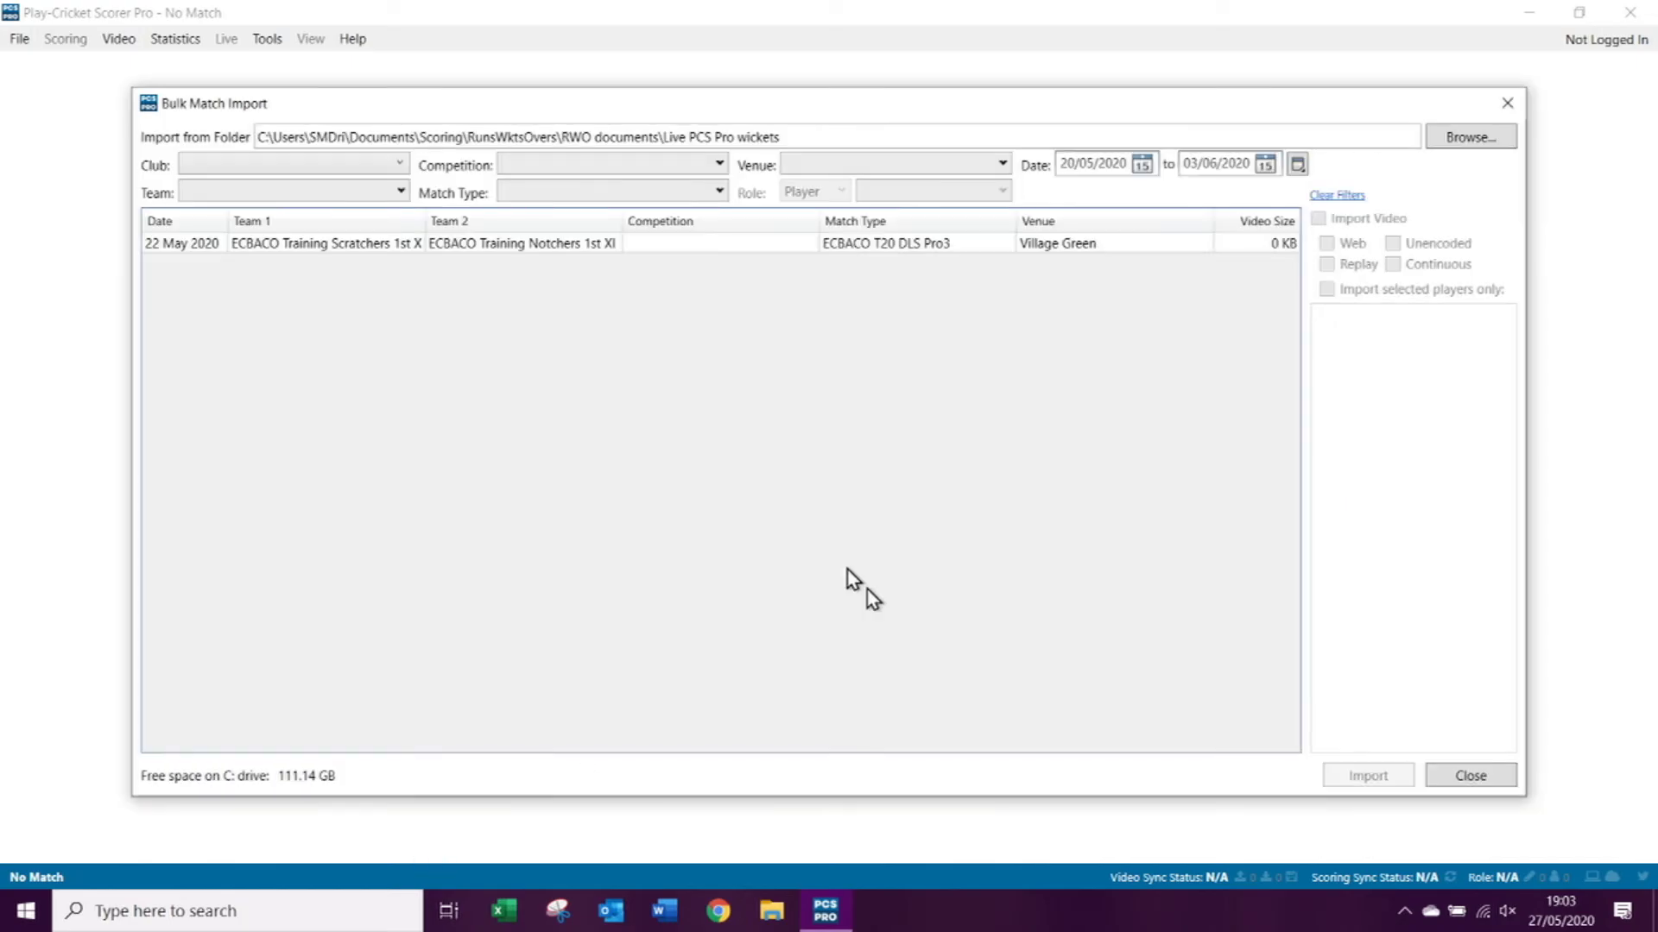
{"action": "left_click", "coordinate": [562, 255]}
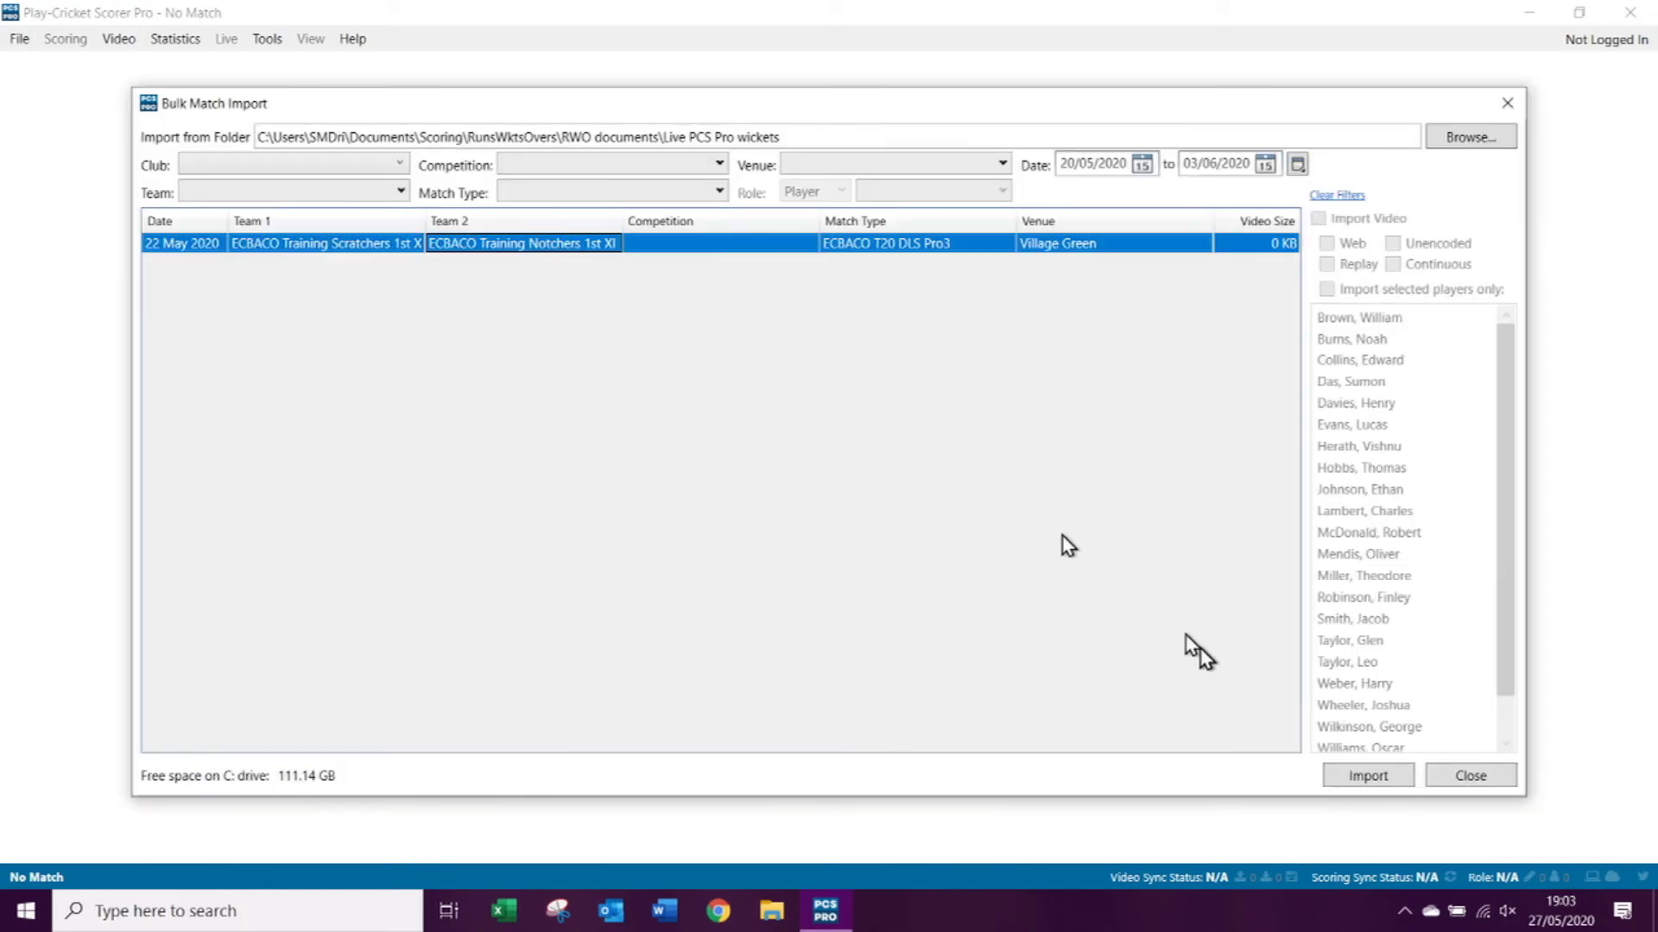
{"action": "left_click", "coordinate": [1368, 775]}
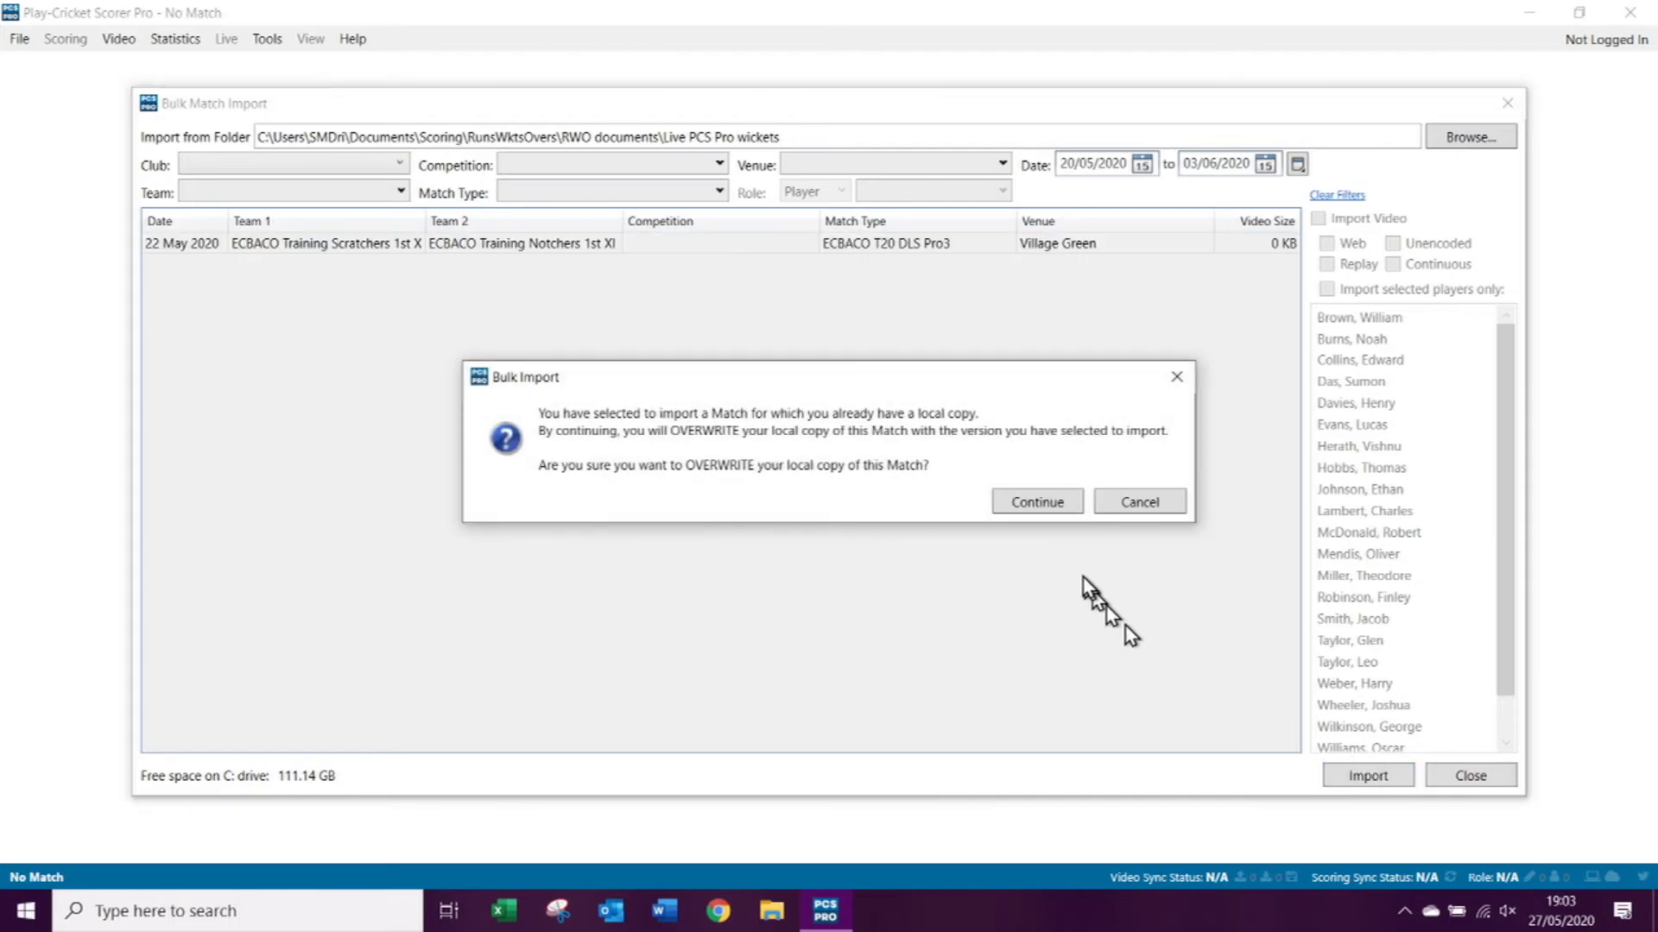
{"action": "left_click", "coordinate": [1028, 505]}
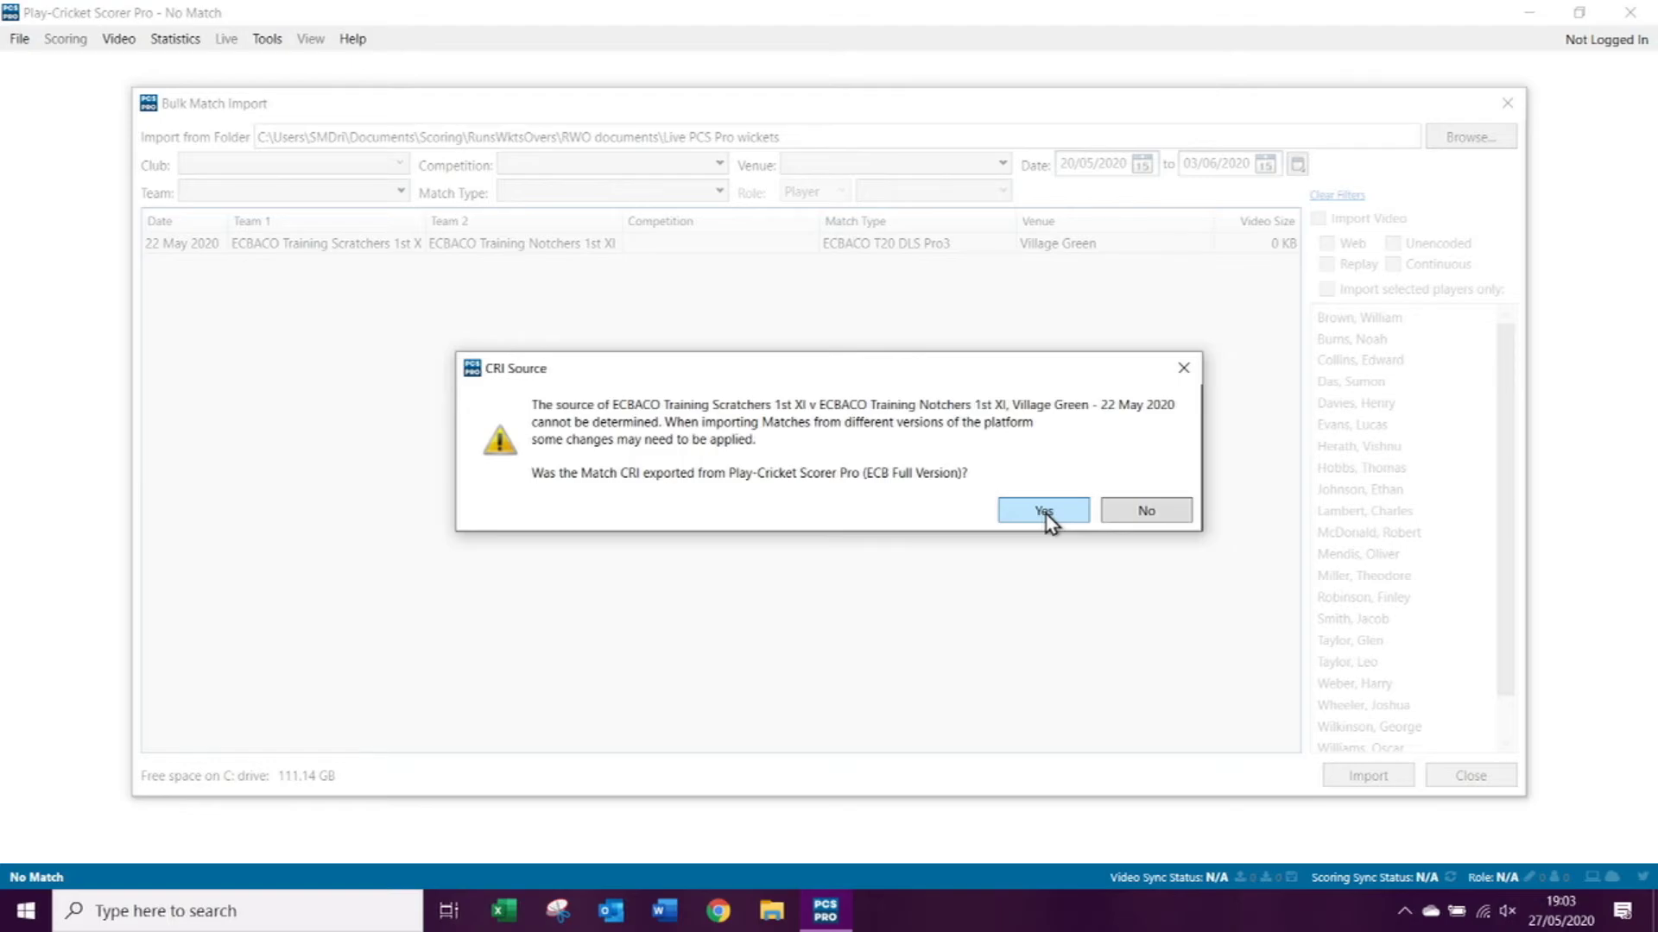
{"action": "left_click", "coordinate": [1044, 512]}
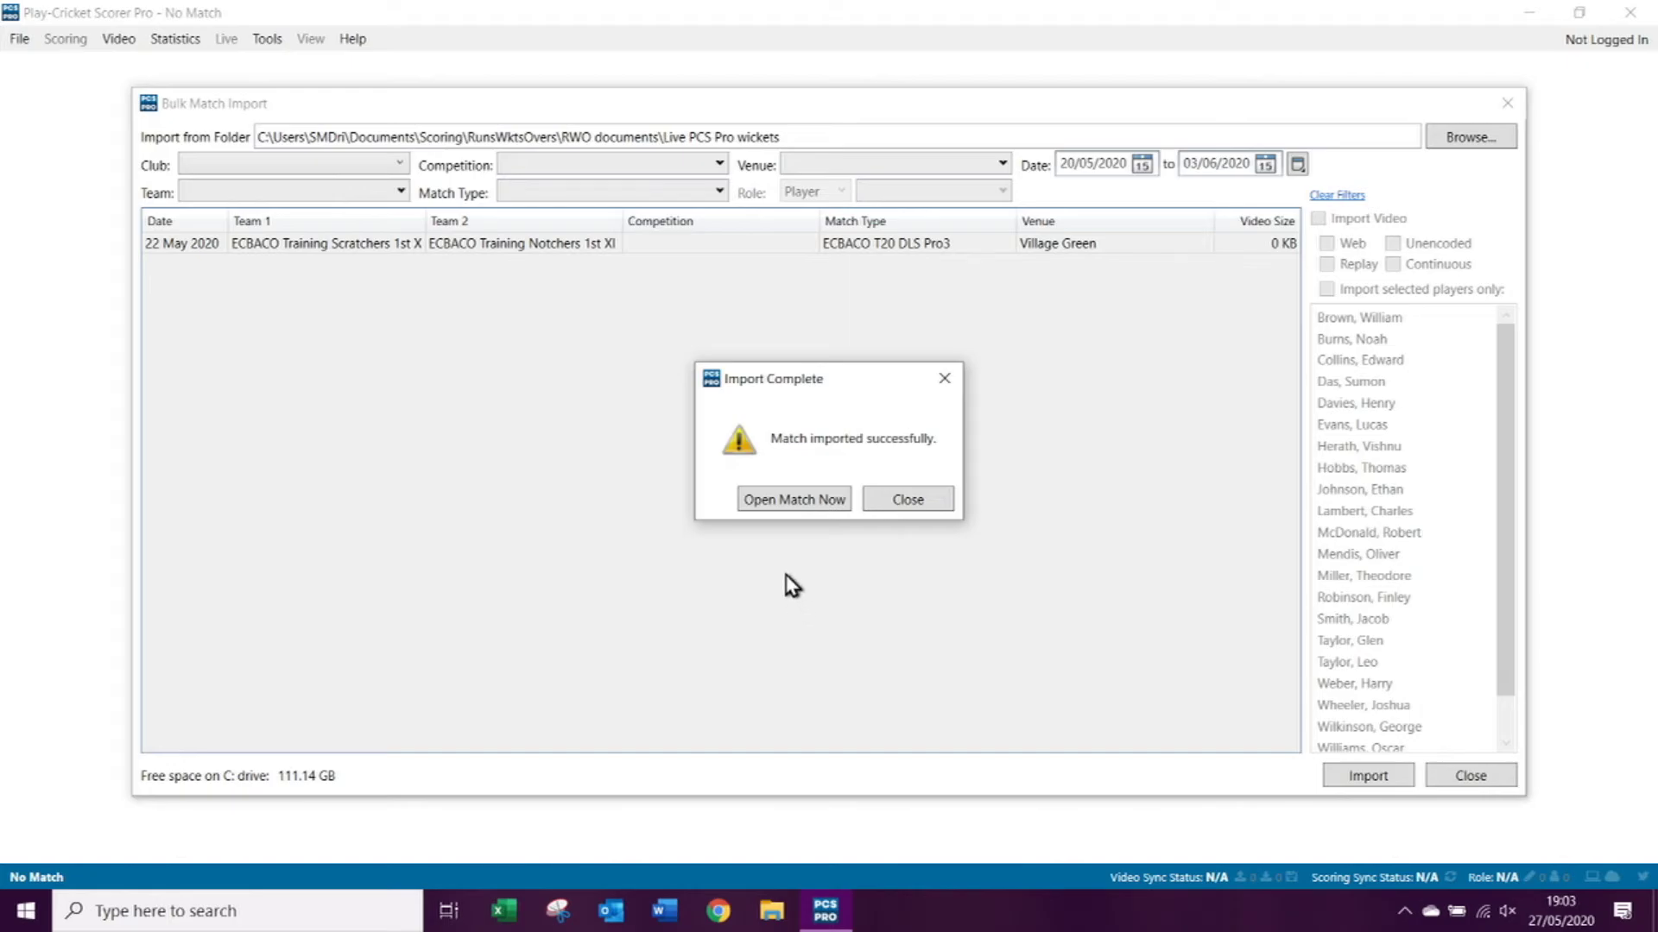
{"action": "left_click", "coordinate": [784, 500]}
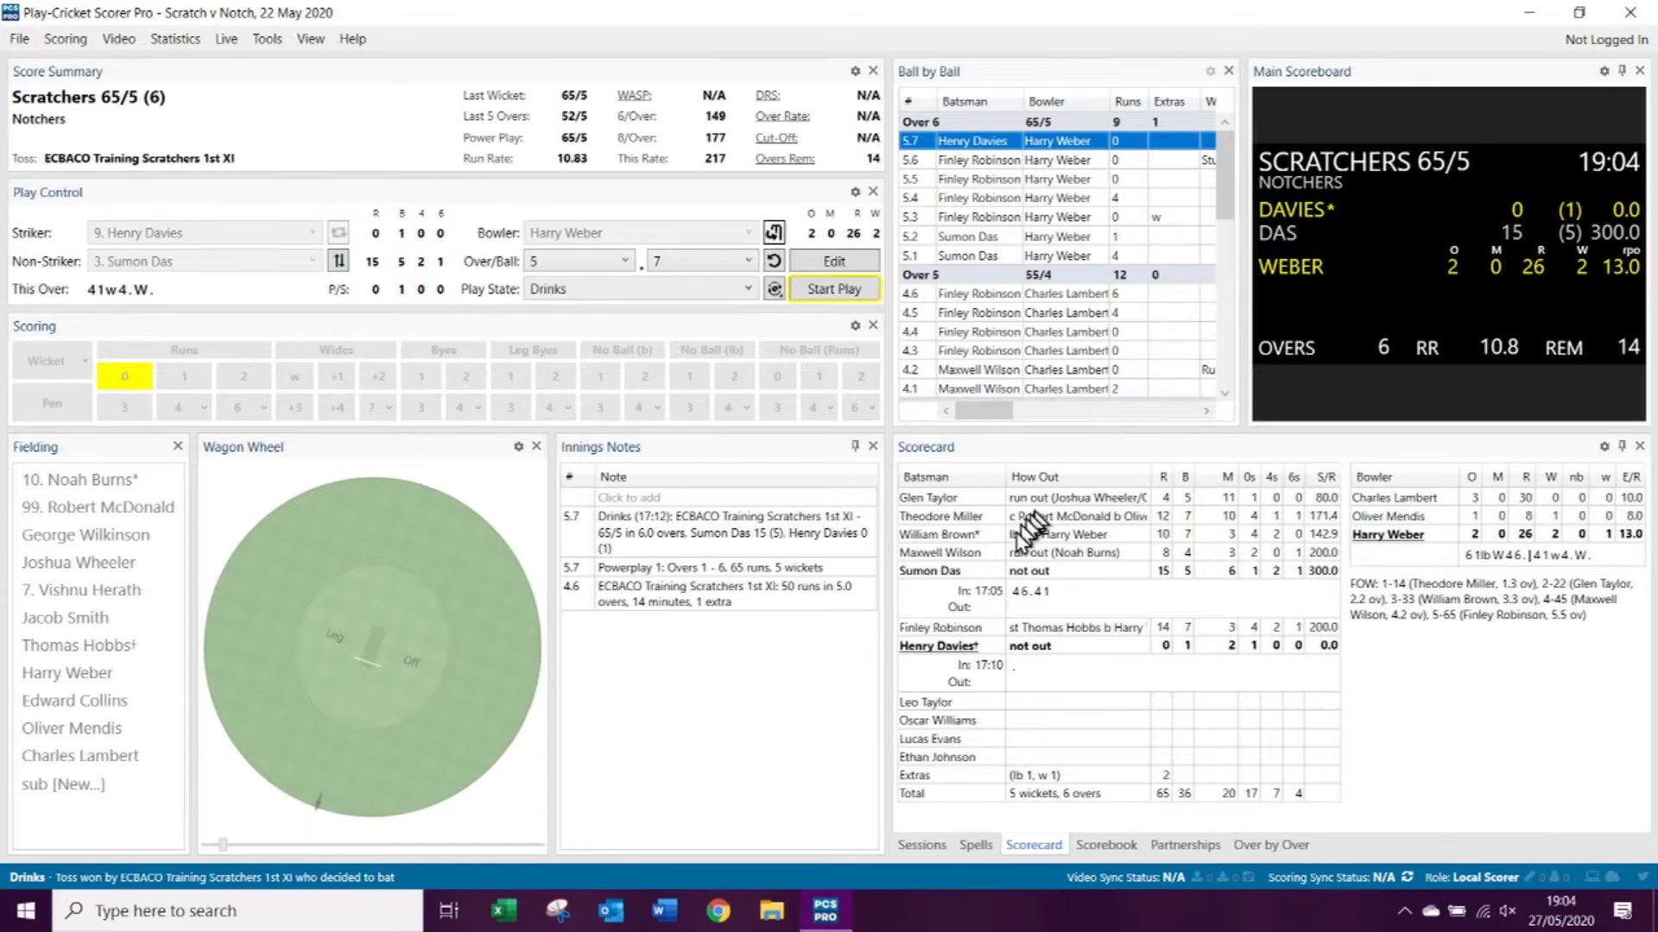
Step: Resume play after the drinks break with the suggested bowler for over 7 and score 1 run off the first ball
{"action": "left_click", "coordinate": [1025, 811]}
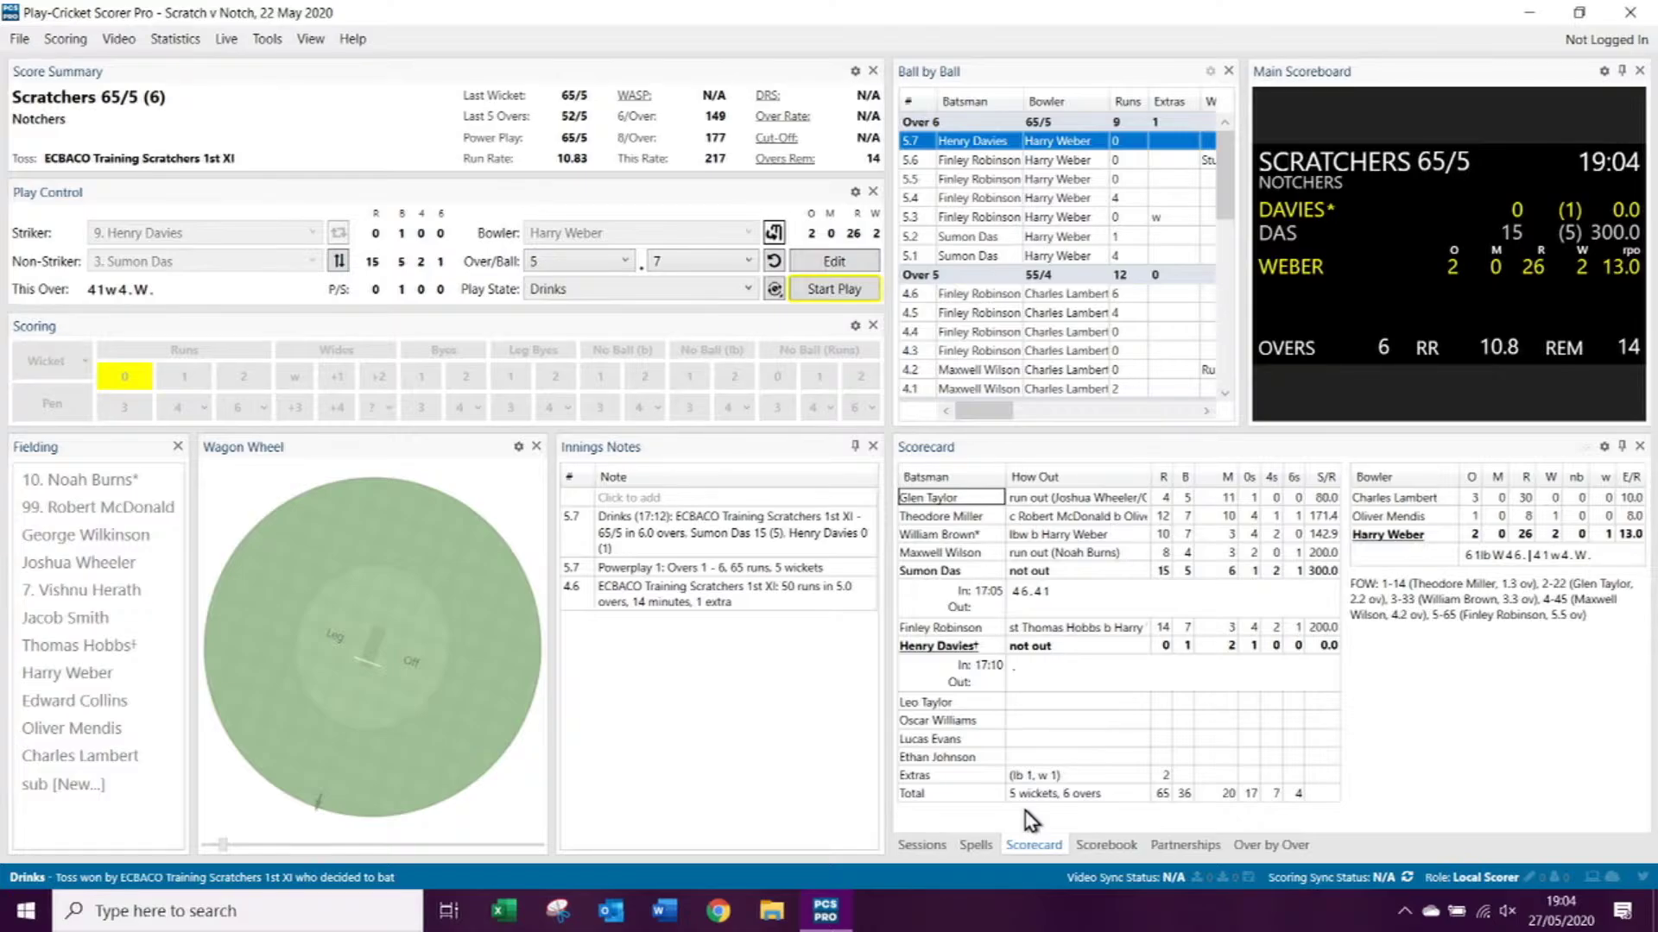
{"action": "left_click", "coordinate": [835, 292]}
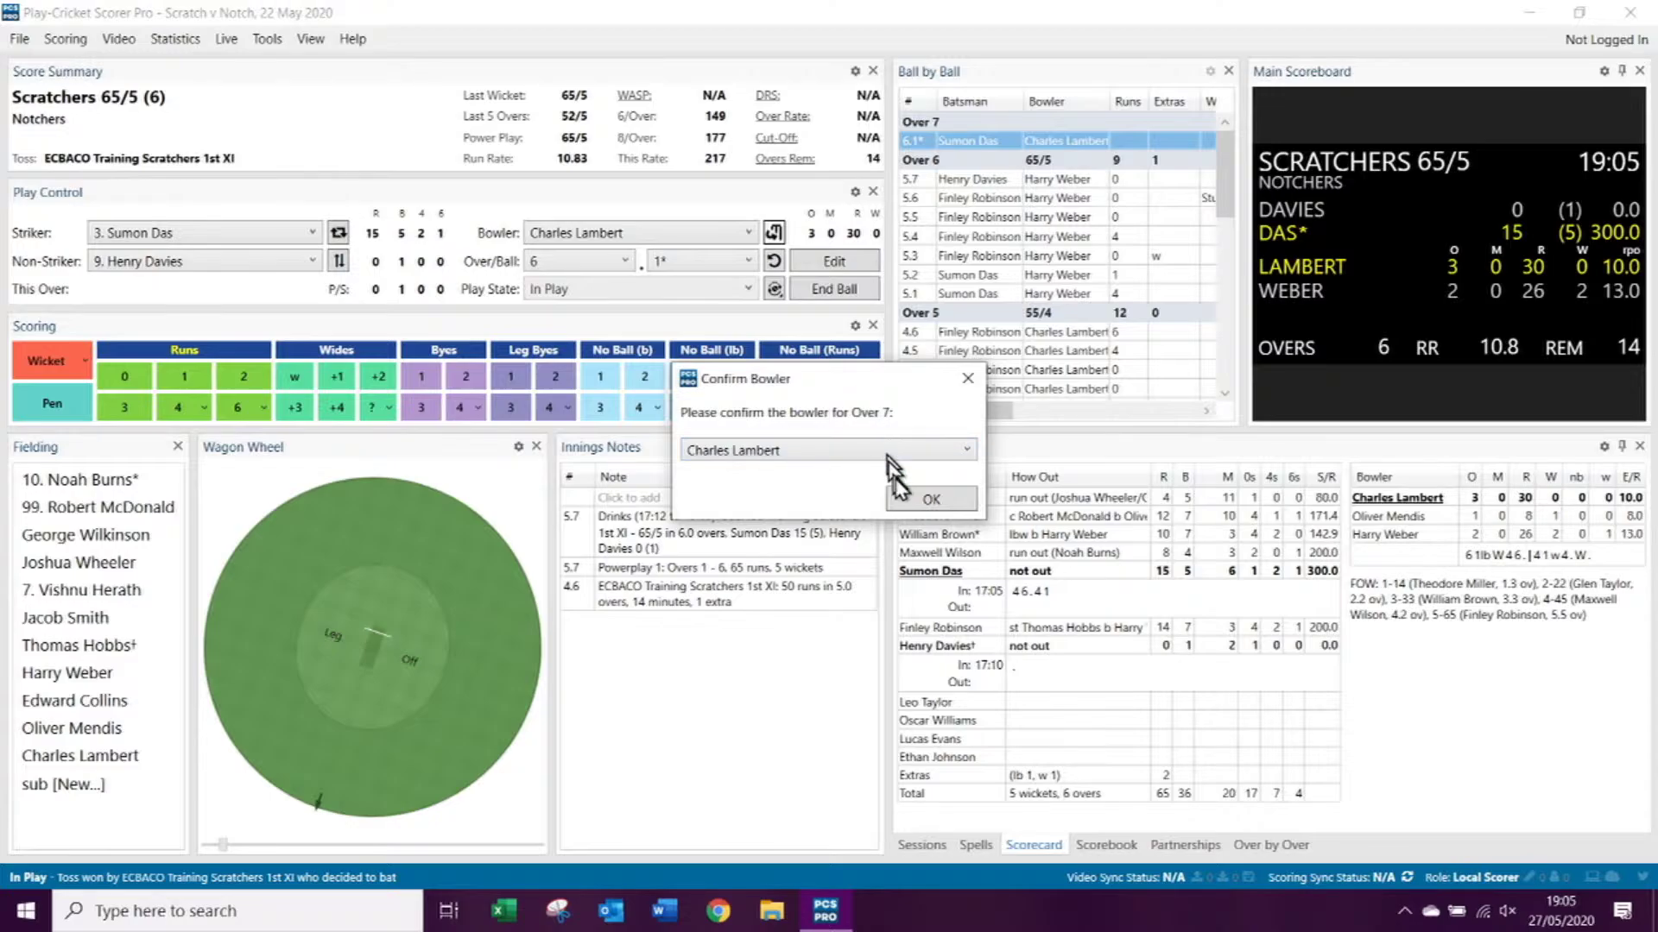
{"action": "left_click", "coordinate": [956, 513]}
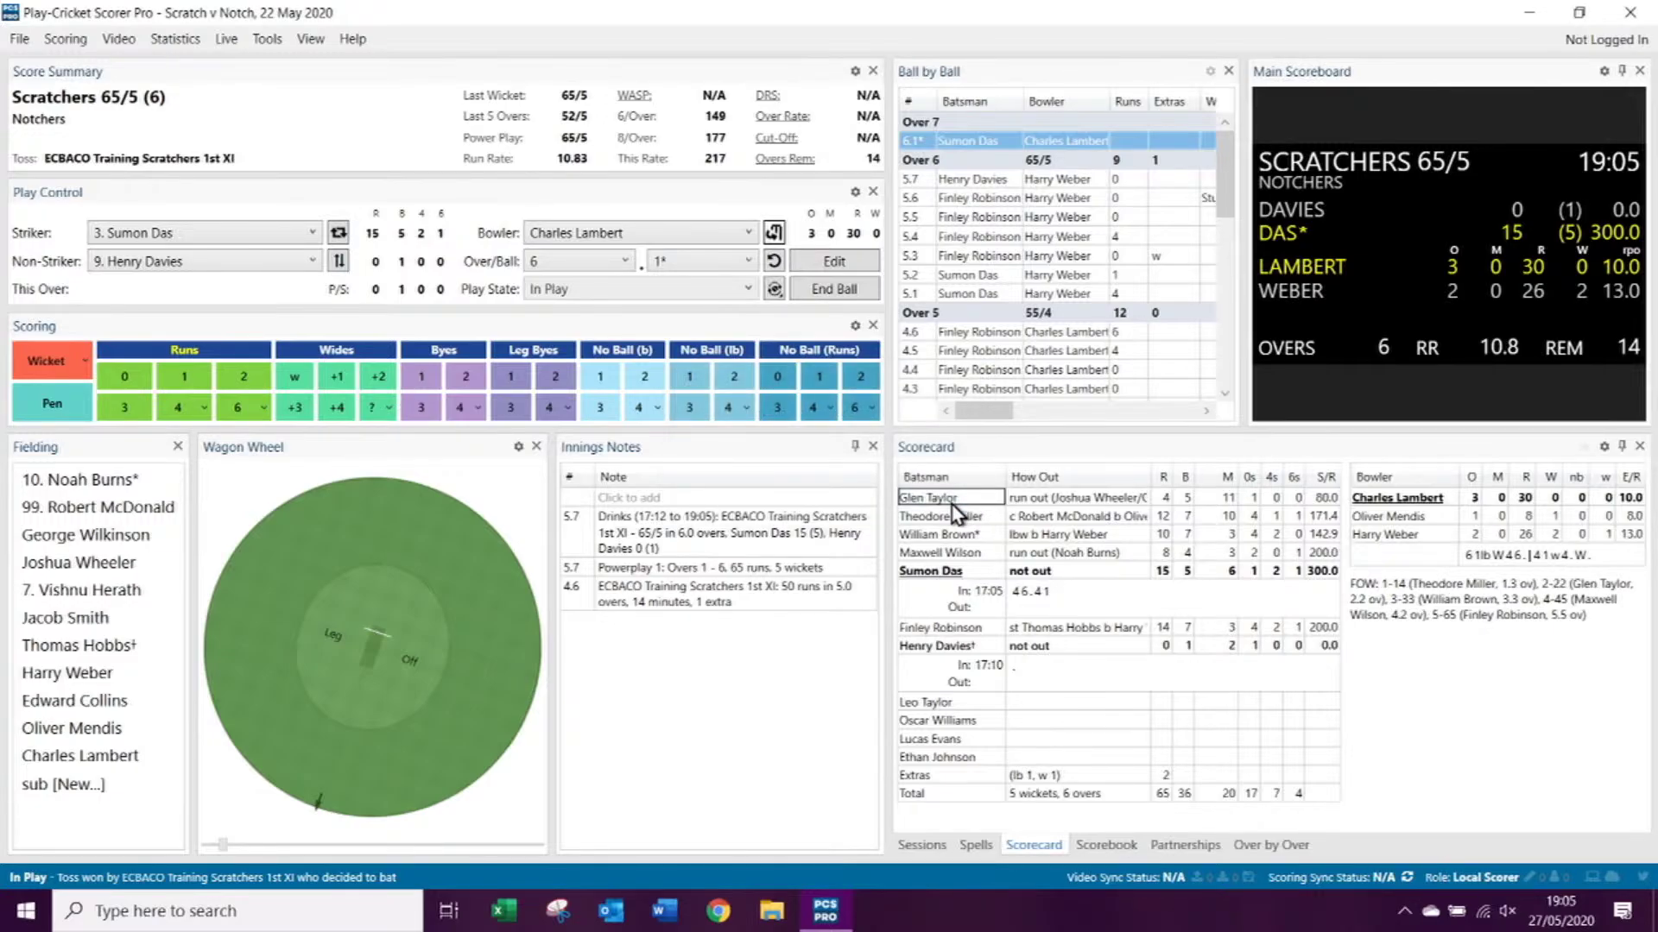
{"action": "left_click", "coordinate": [184, 379]}
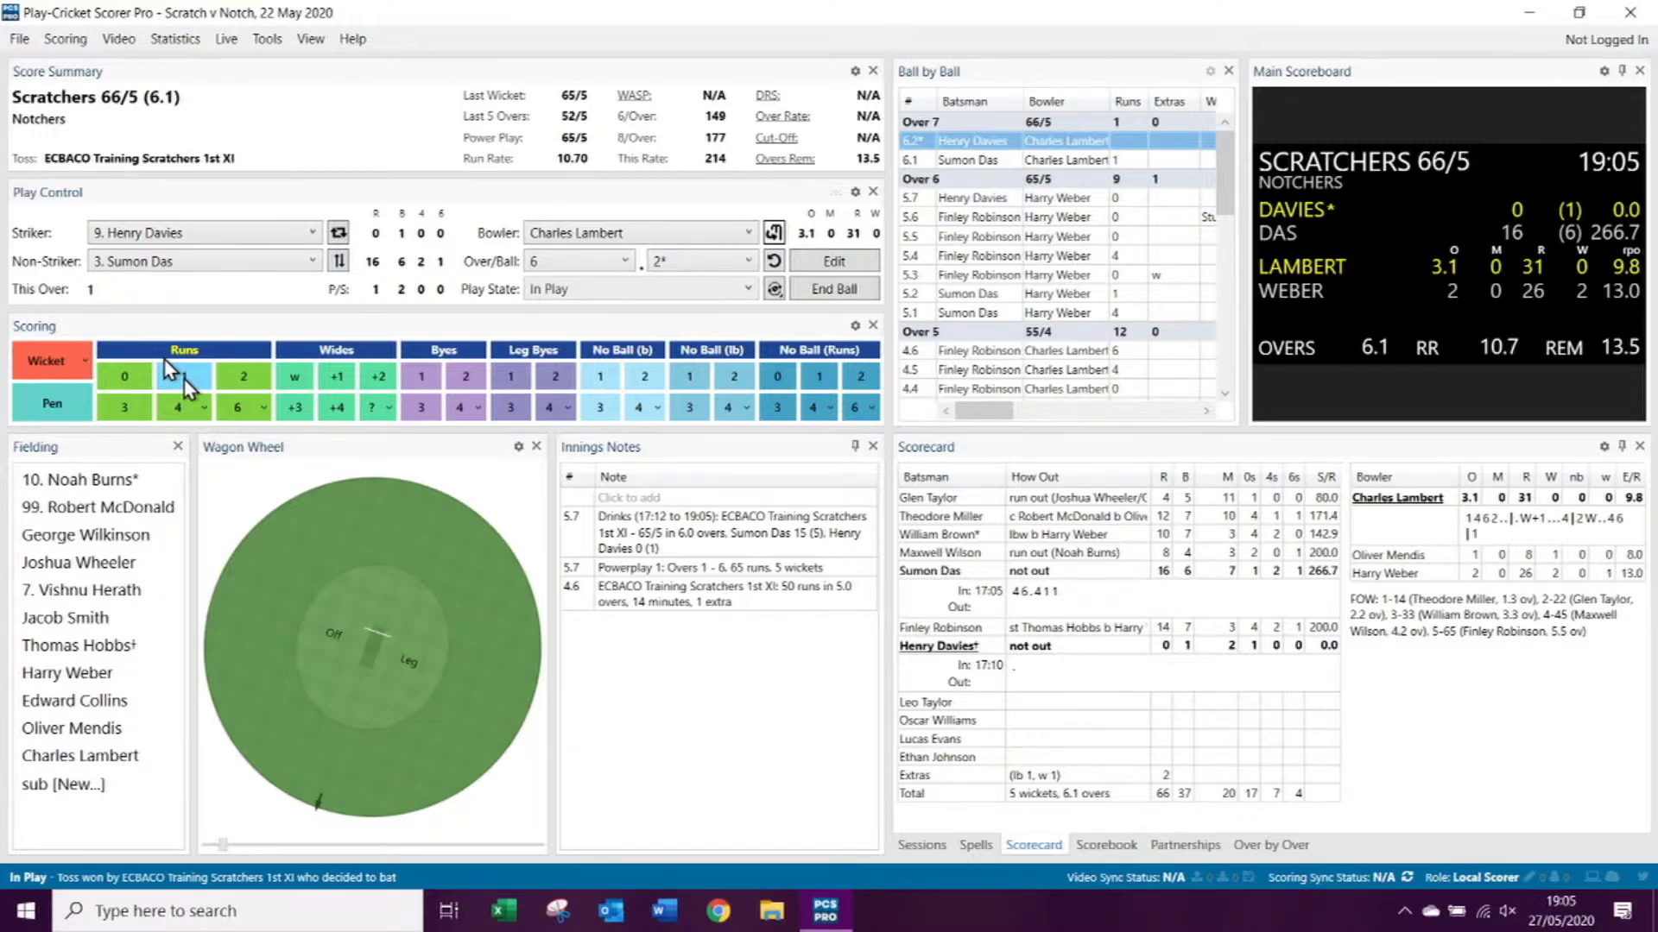
Step: Open the wicket entry for the second ball of over 7, keeping the striker as the dismissed player
{"action": "left_click", "coordinate": [48, 367]}
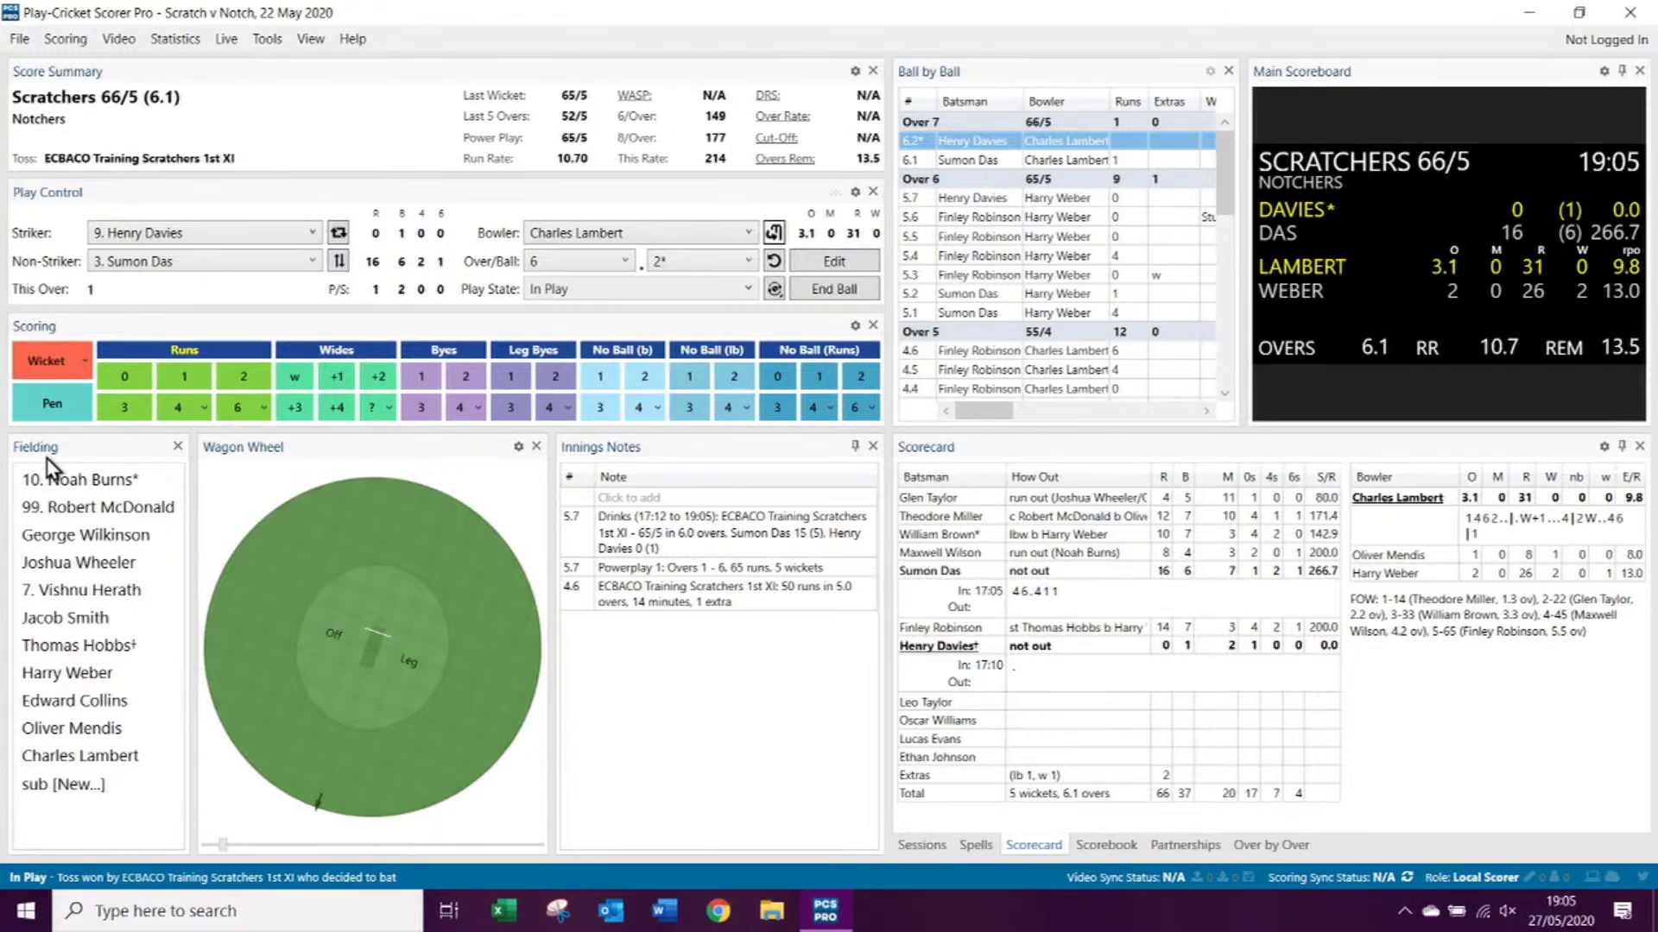
{"action": "left_click", "coordinate": [48, 363]}
{"action": "left_click", "coordinate": [45, 361]}
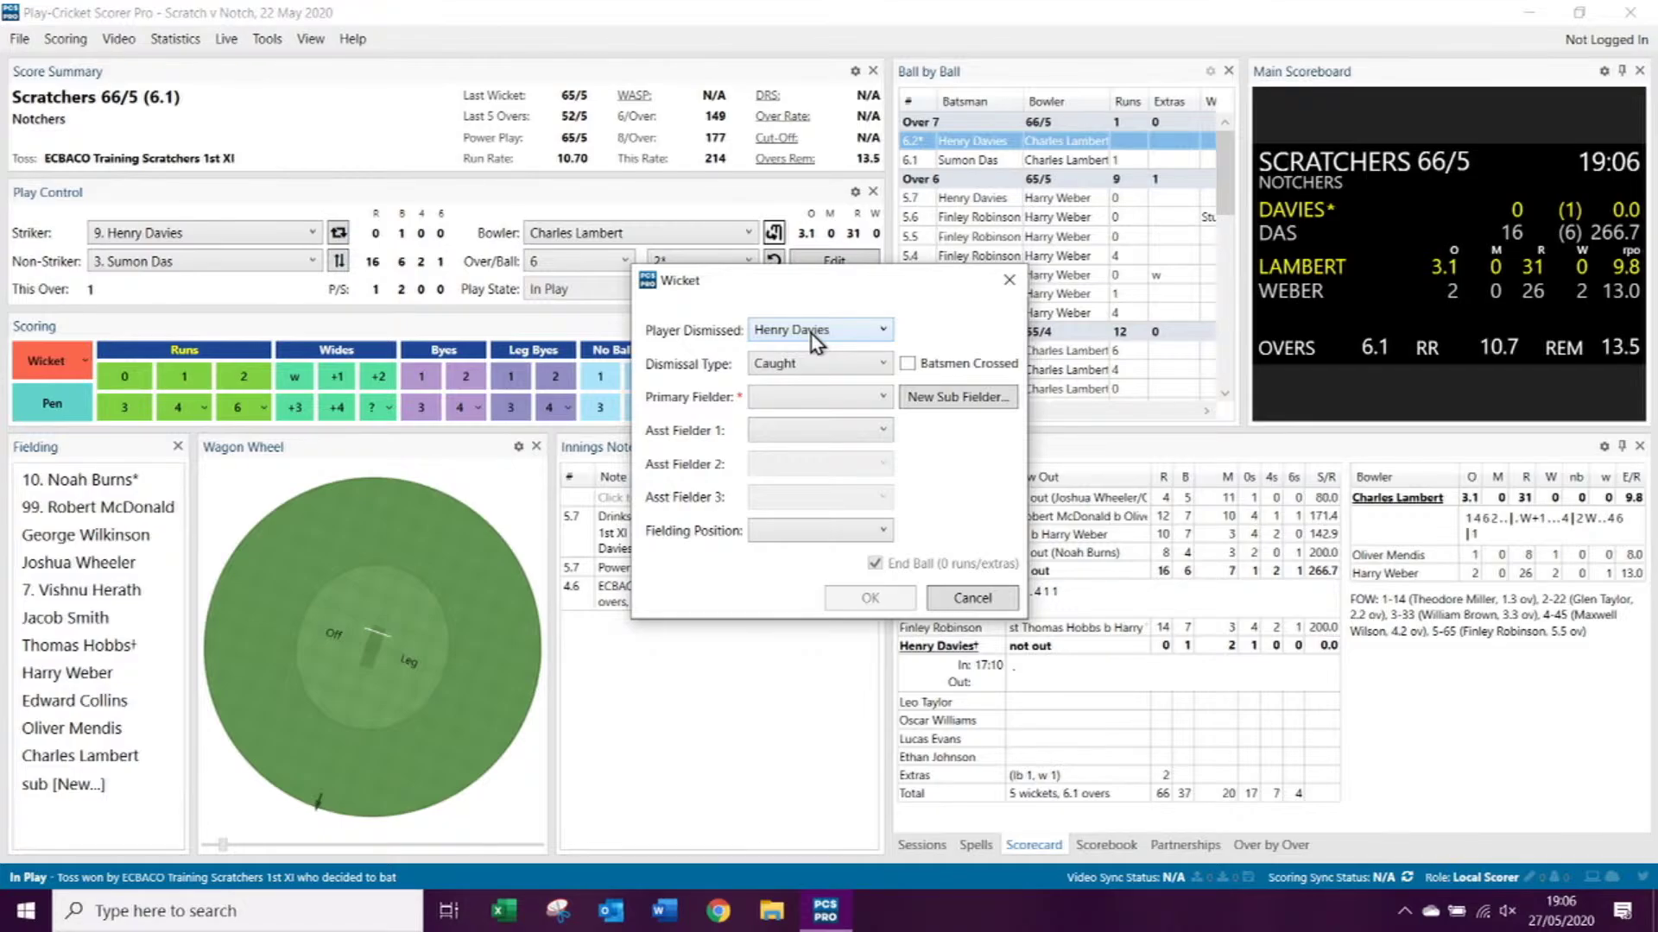
{"action": "left_click", "coordinate": [884, 333]}
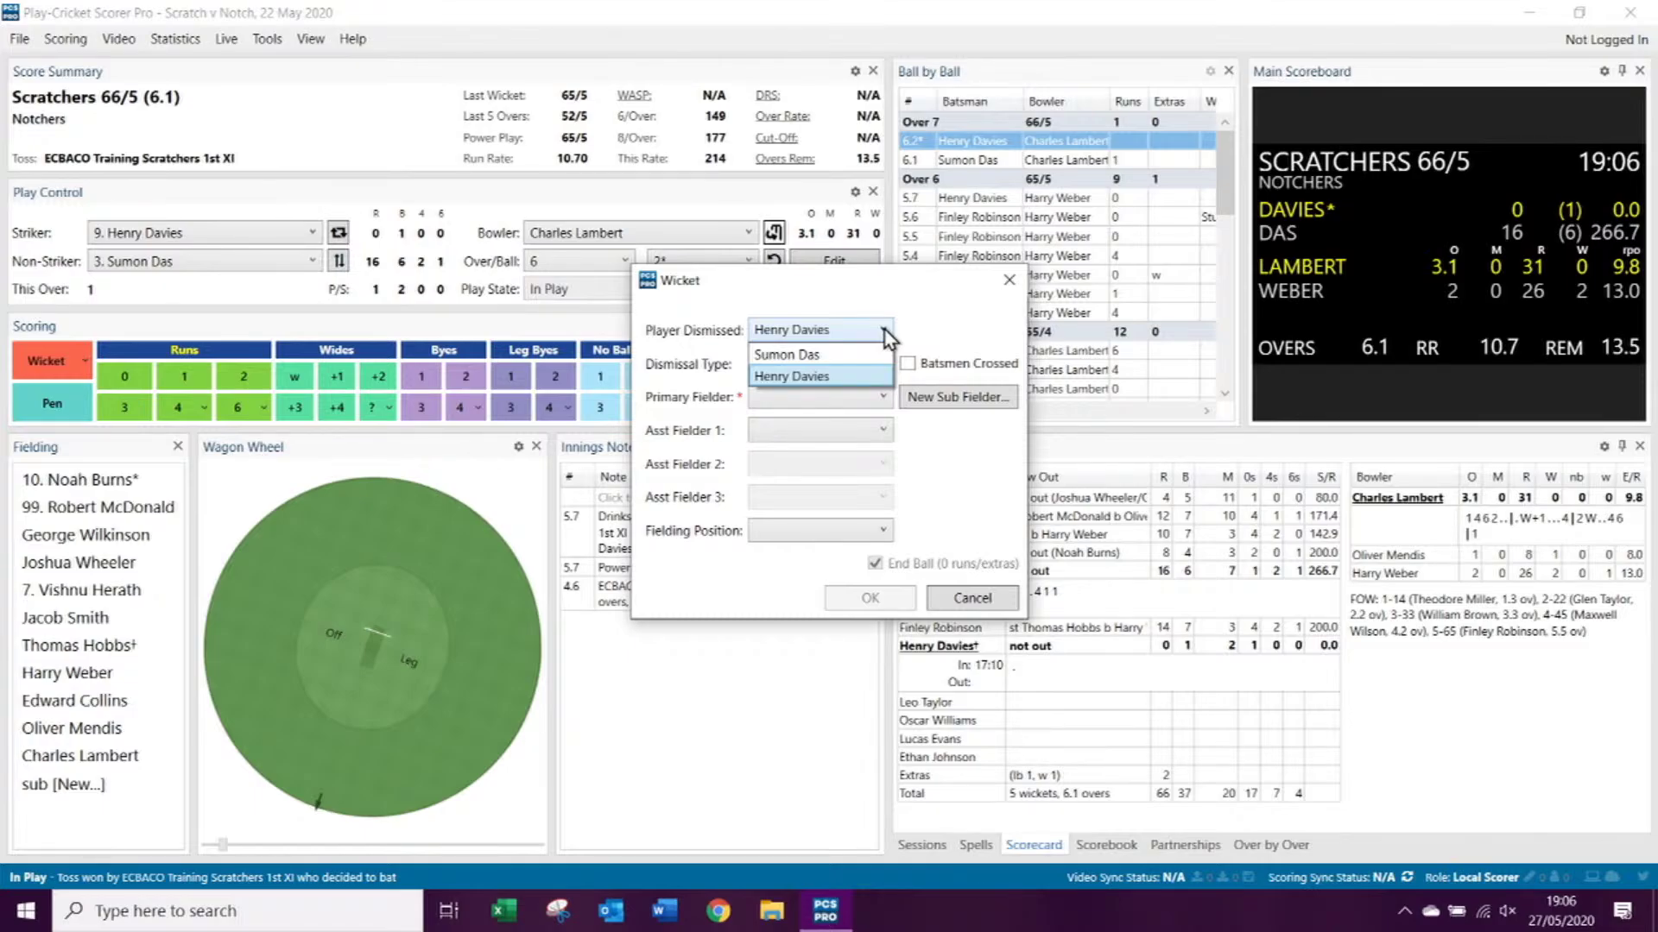
{"action": "left_click", "coordinate": [928, 335]}
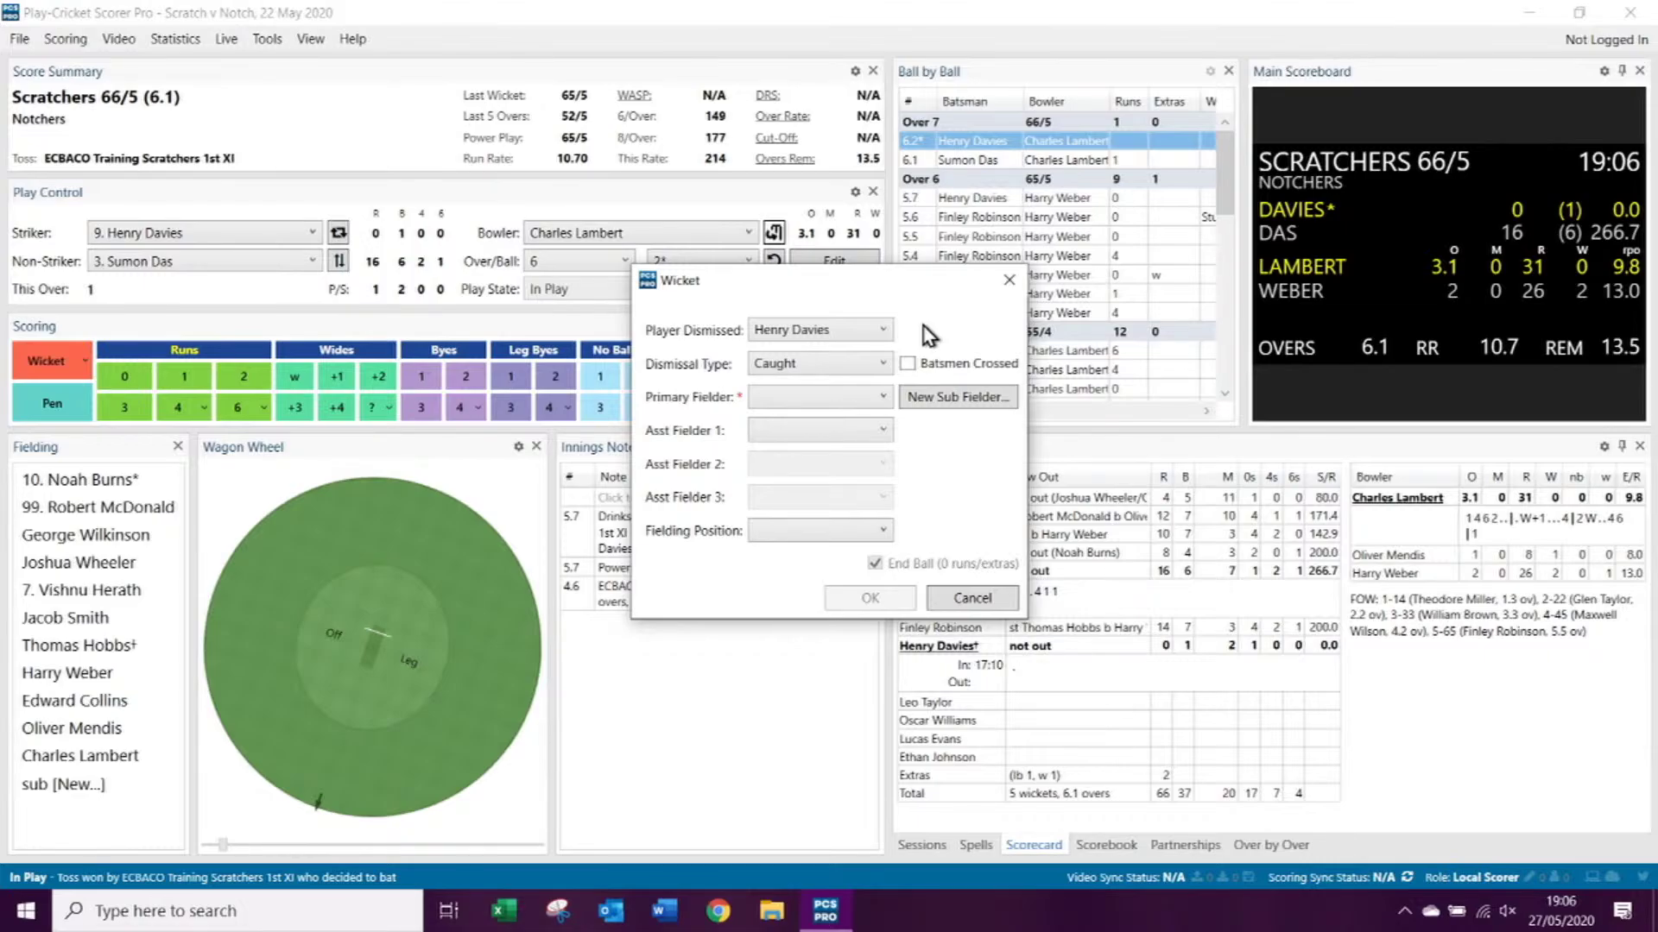
{"action": "left_click", "coordinate": [884, 365]}
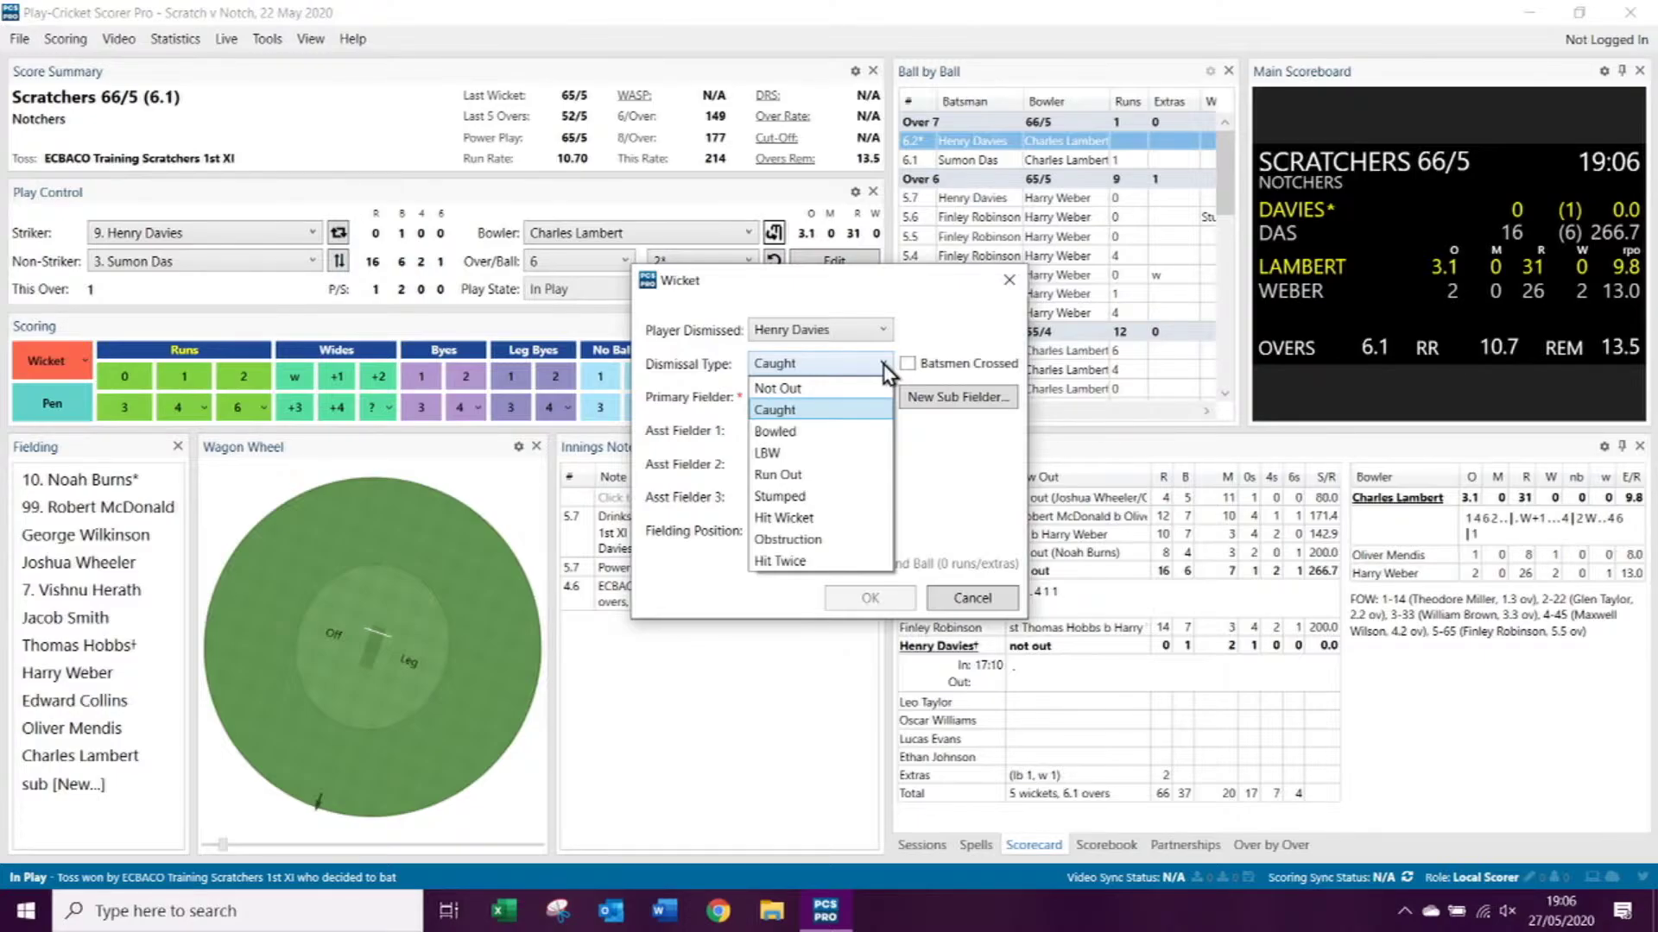
{"action": "left_click", "coordinate": [838, 457]}
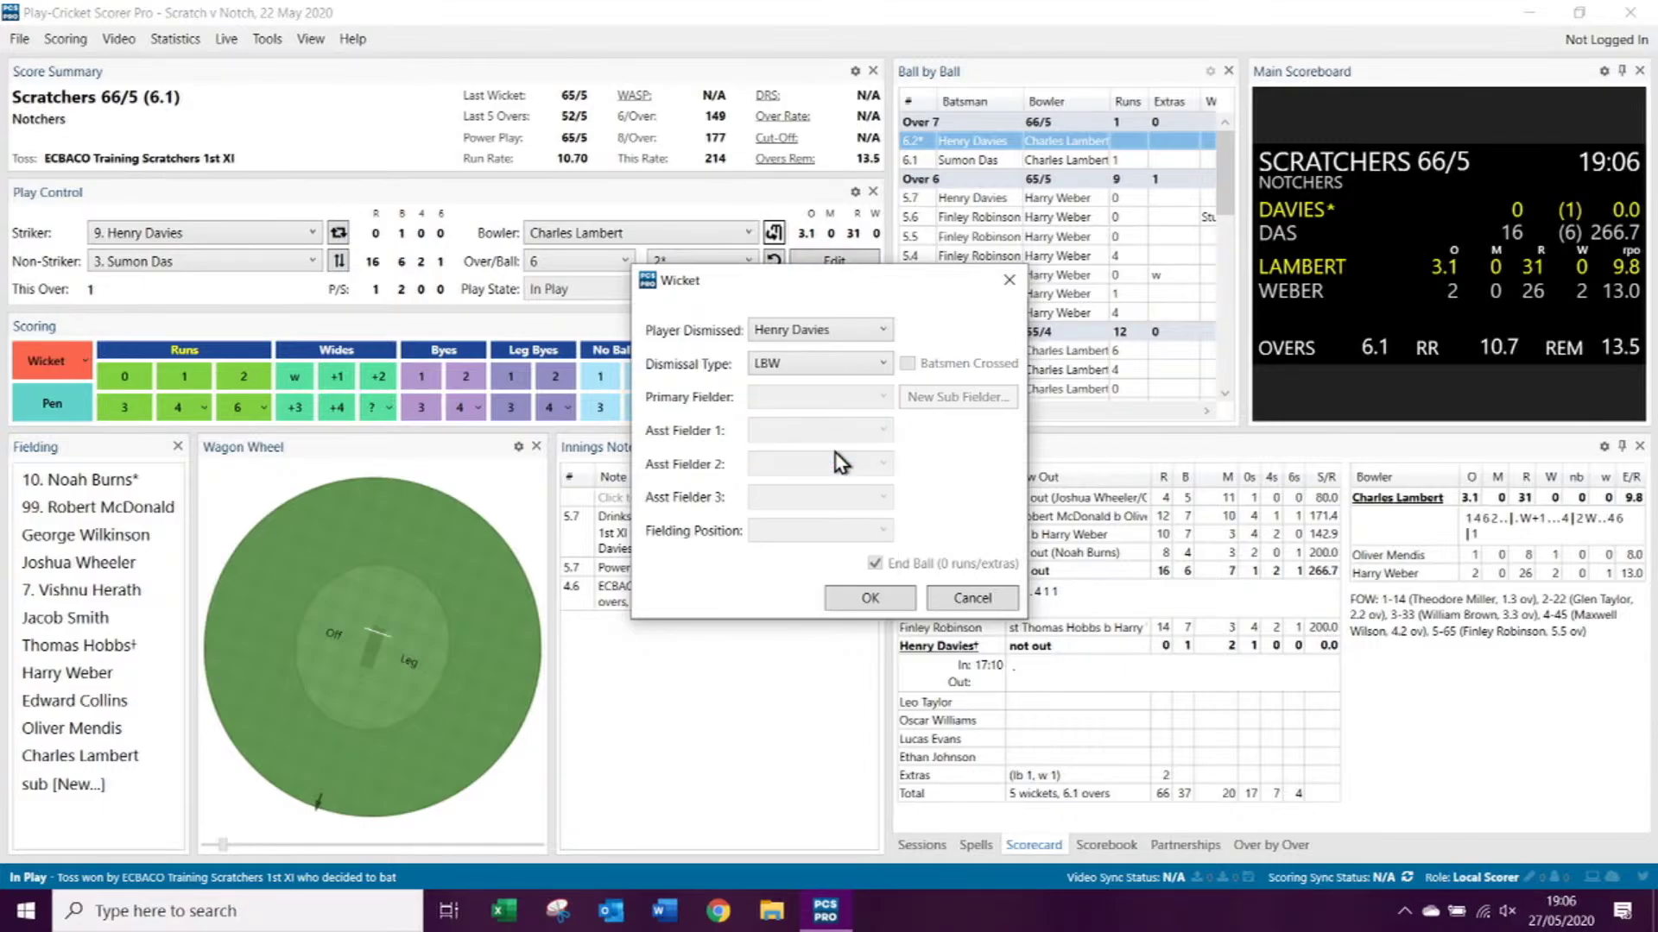
{"action": "left_click", "coordinate": [886, 367]}
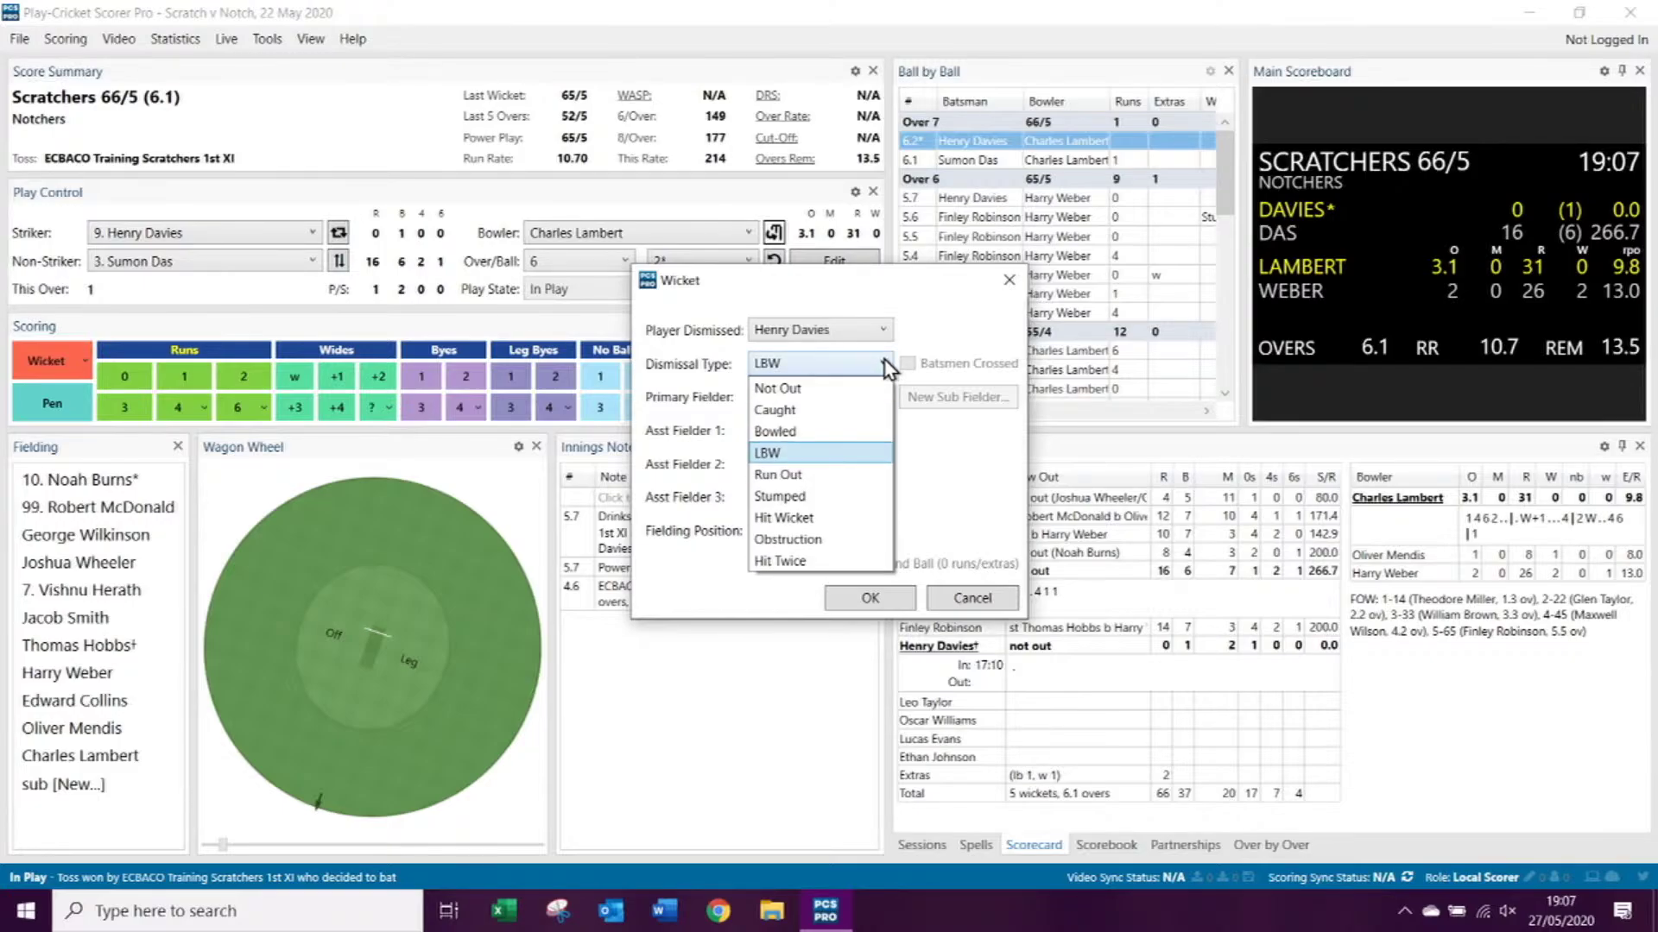
{"action": "left_click", "coordinate": [869, 411]}
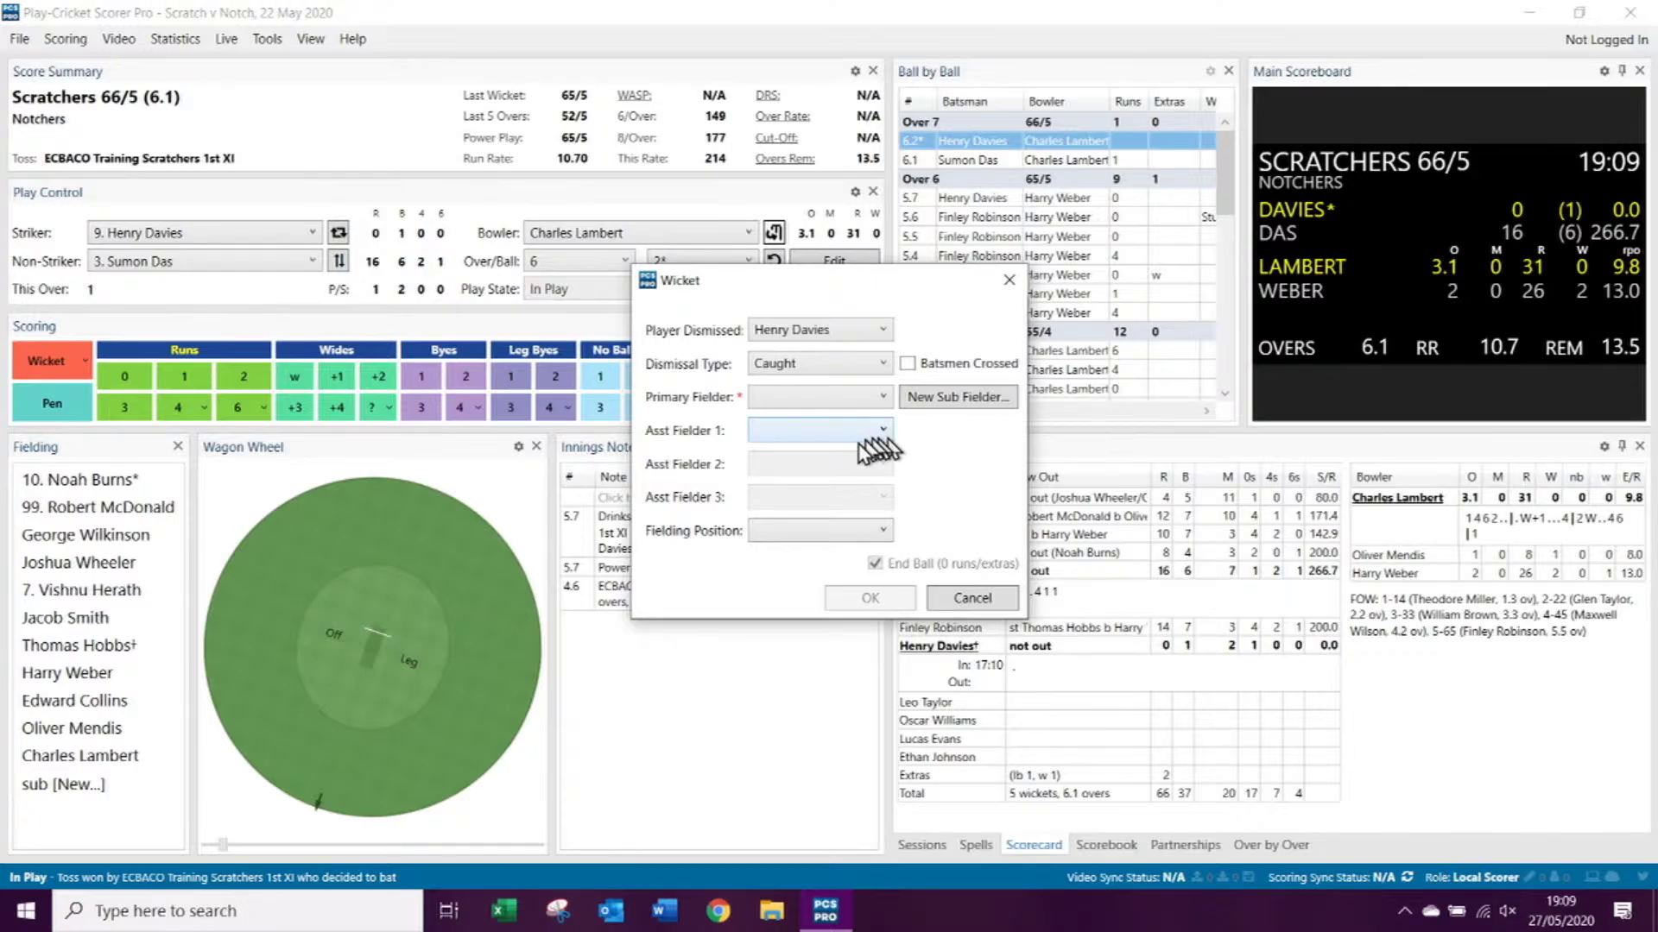
Step: Set the striker's dismissal type to LBW and record the wicket
{"action": "left_click", "coordinate": [878, 366]}
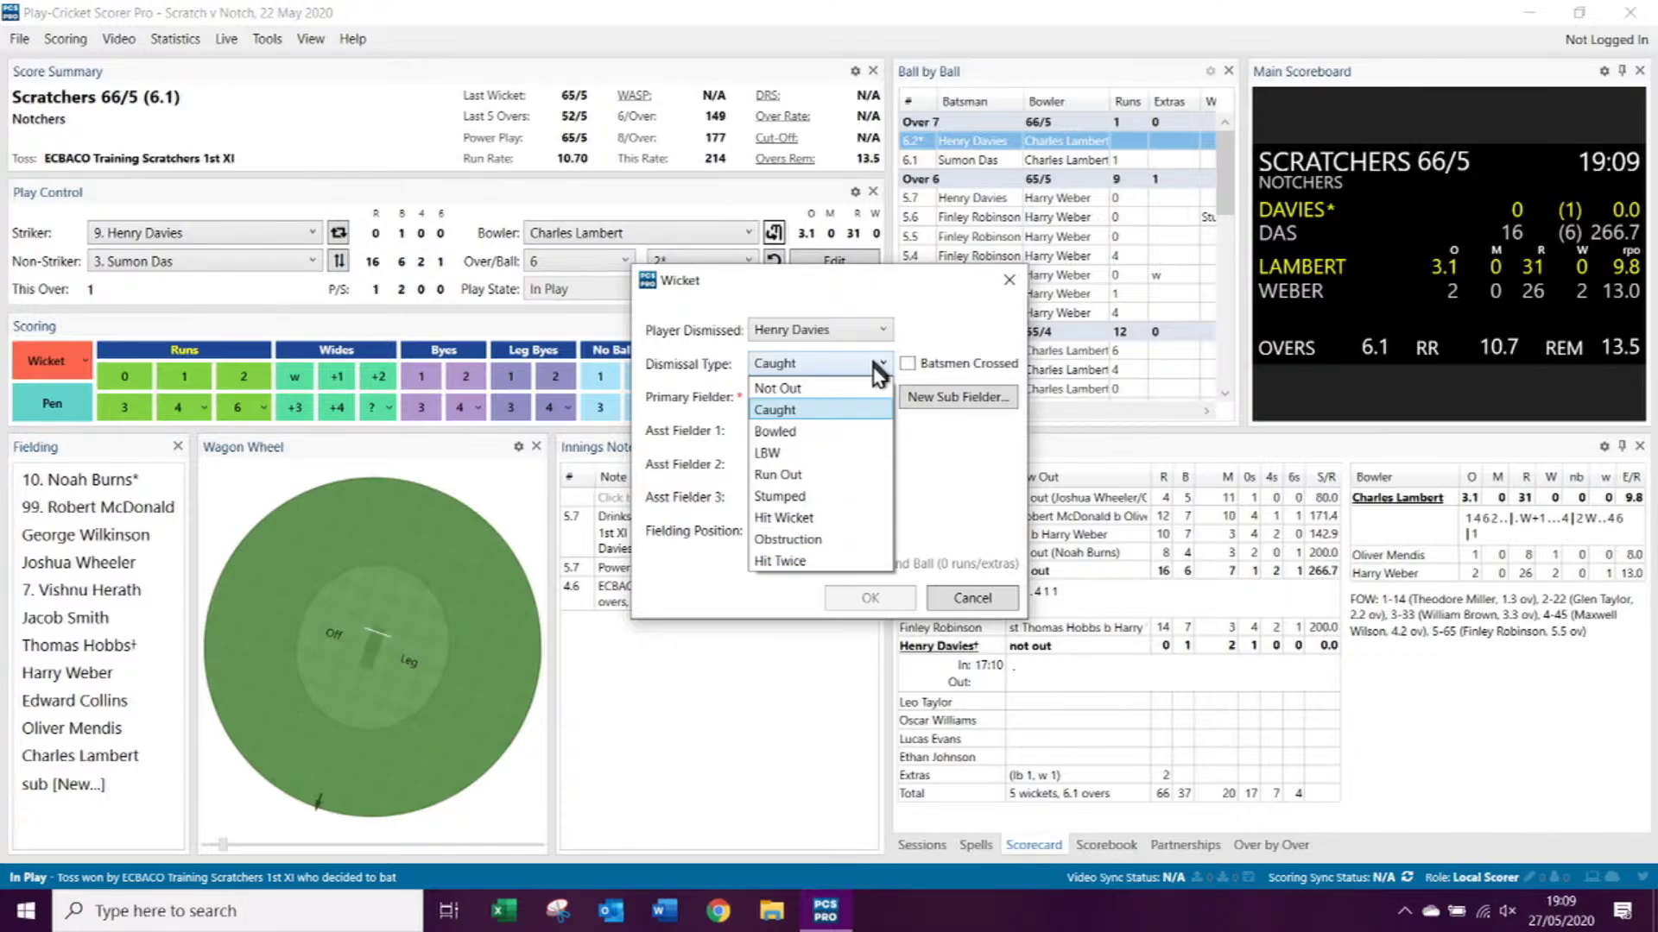
{"action": "left_click", "coordinate": [859, 454]}
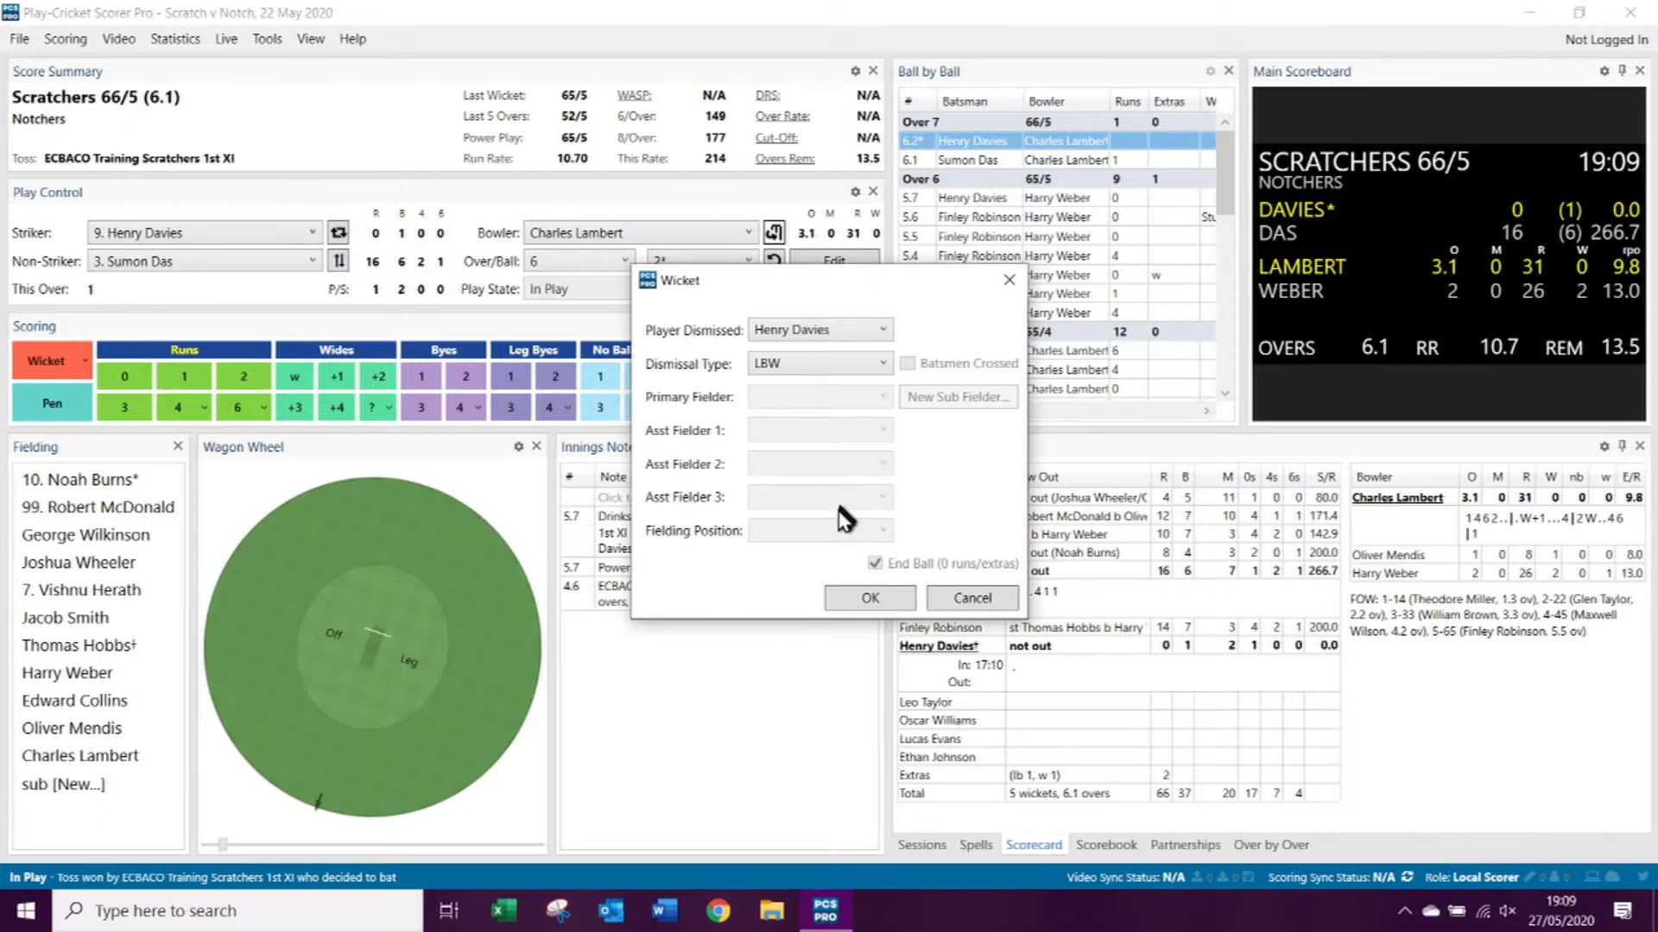
{"action": "left_click", "coordinate": [868, 600]}
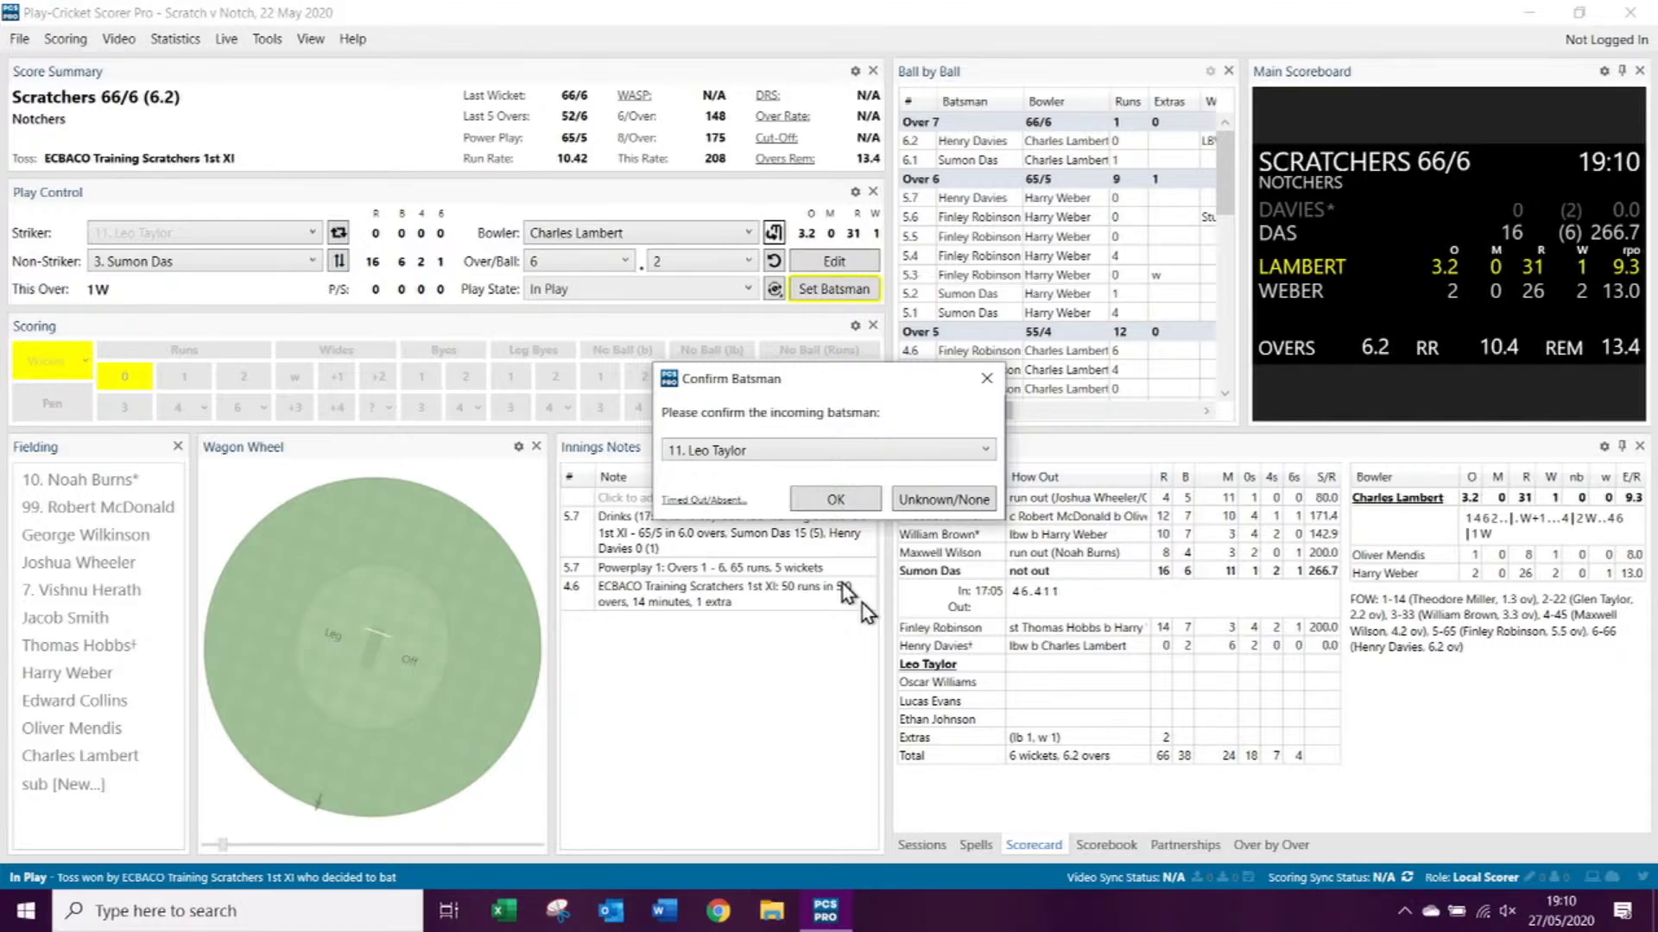
Step: Check the available incoming batsmen and leave the new batsman as Unknown/None
{"action": "left_click", "coordinate": [987, 453]}
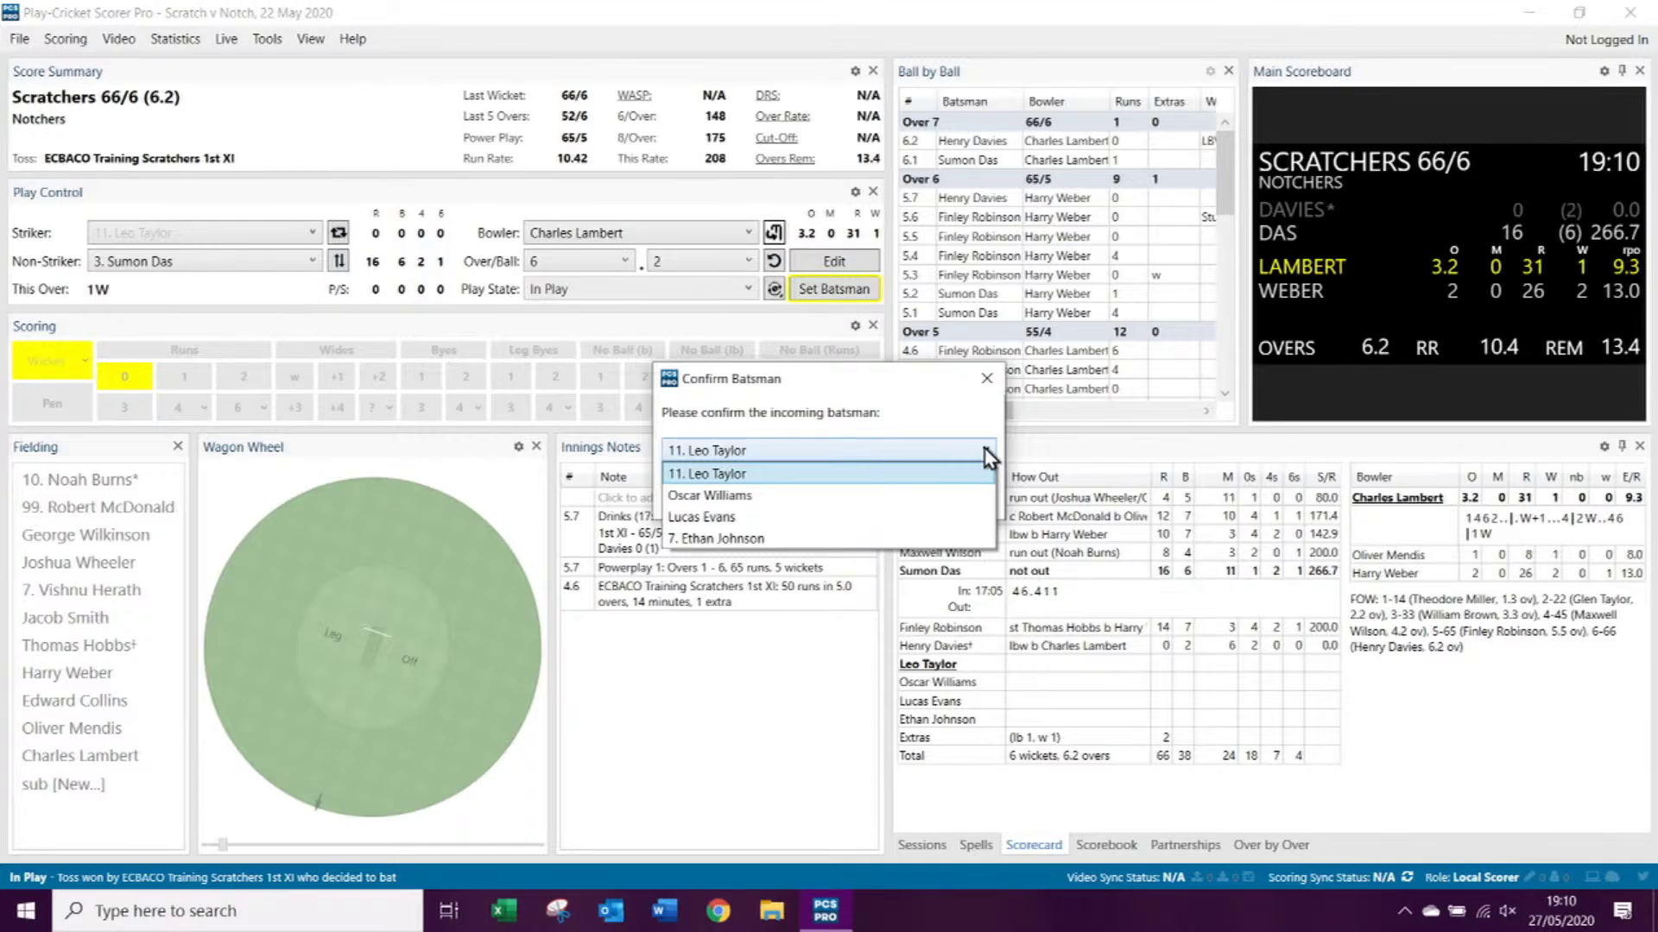
{"action": "left_click", "coordinate": [987, 452]}
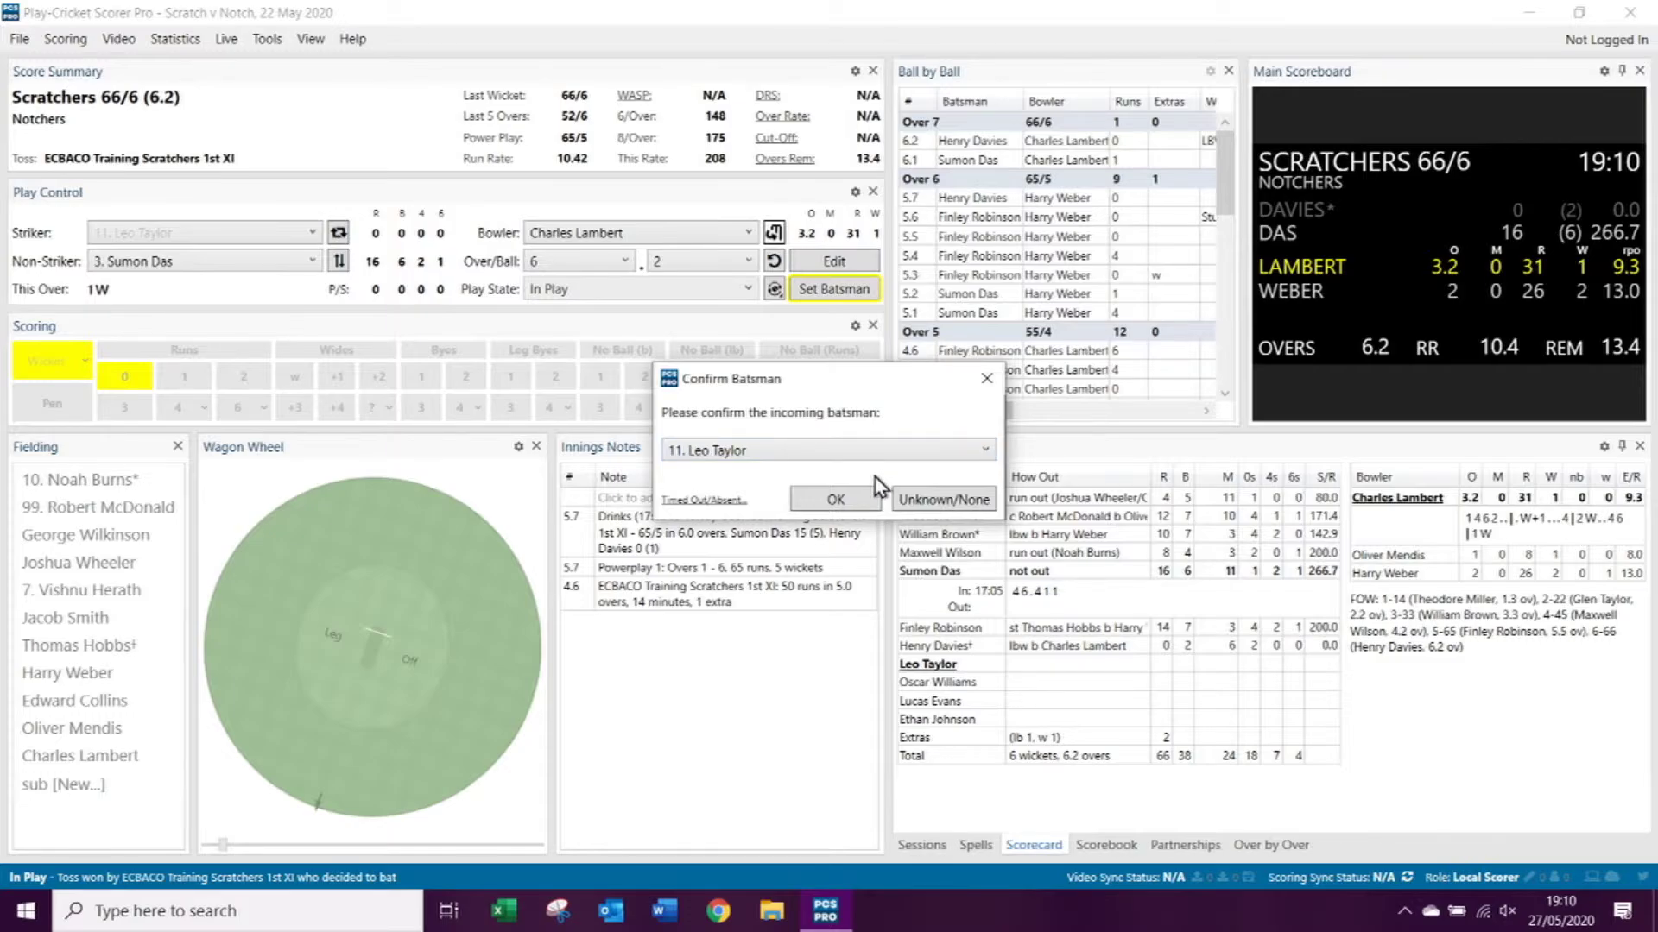
{"action": "left_click", "coordinate": [940, 509]}
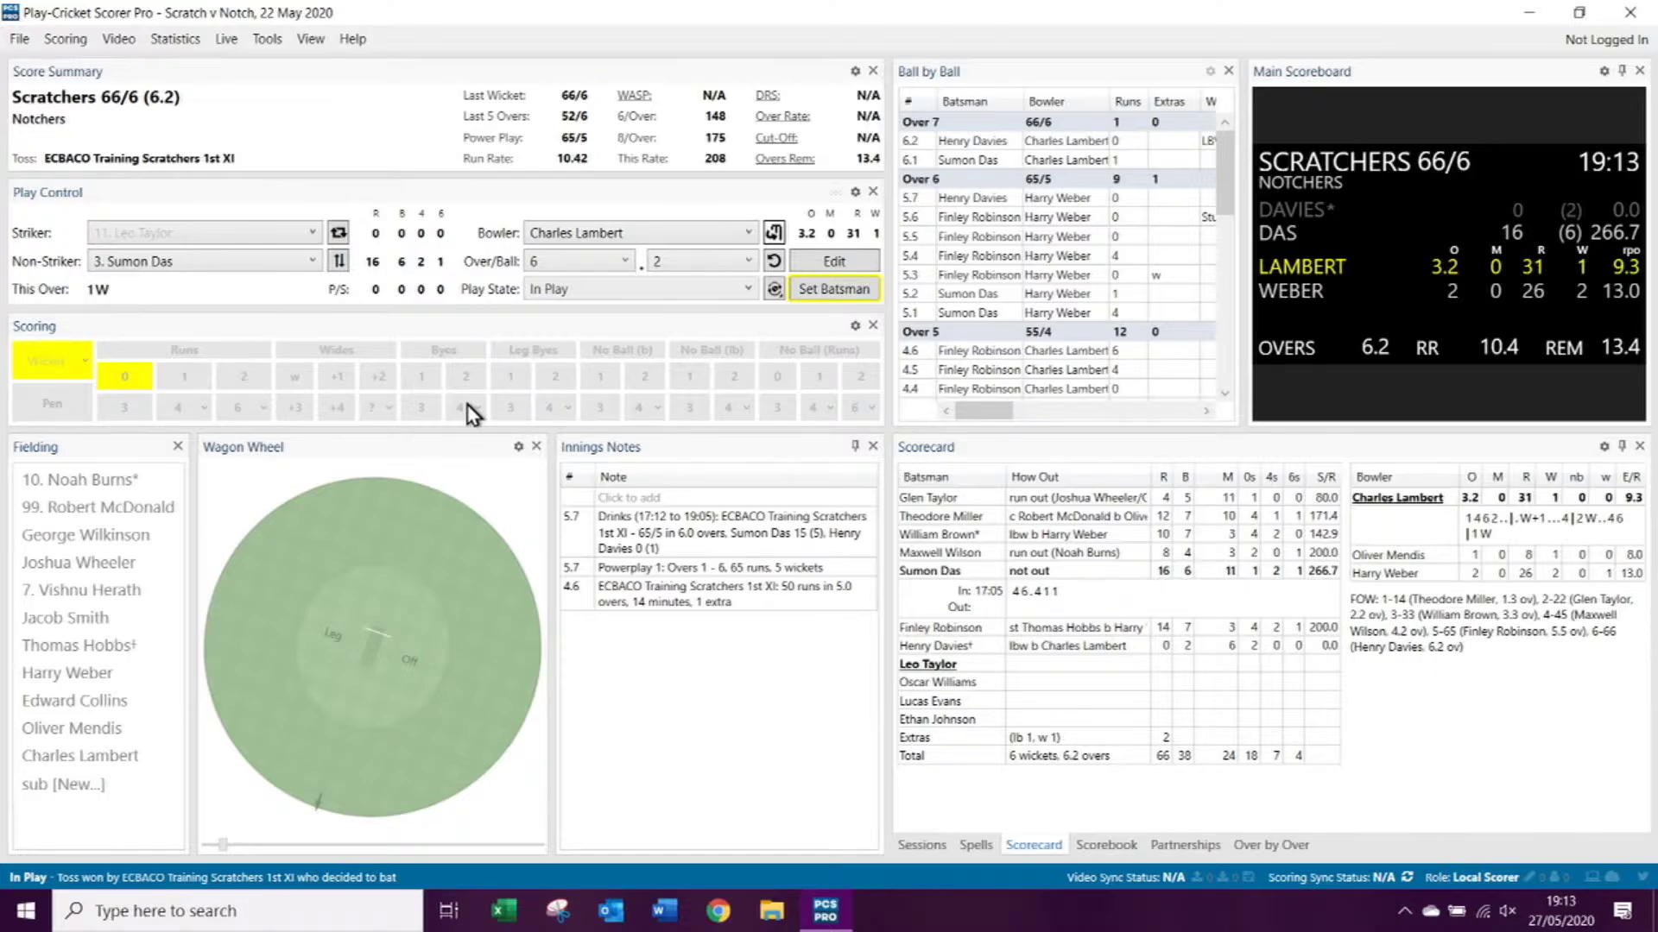
Step: Set the play state to Tea, and restart play with batsman number 11 as the incoming striker
{"action": "left_click", "coordinate": [663, 292]}
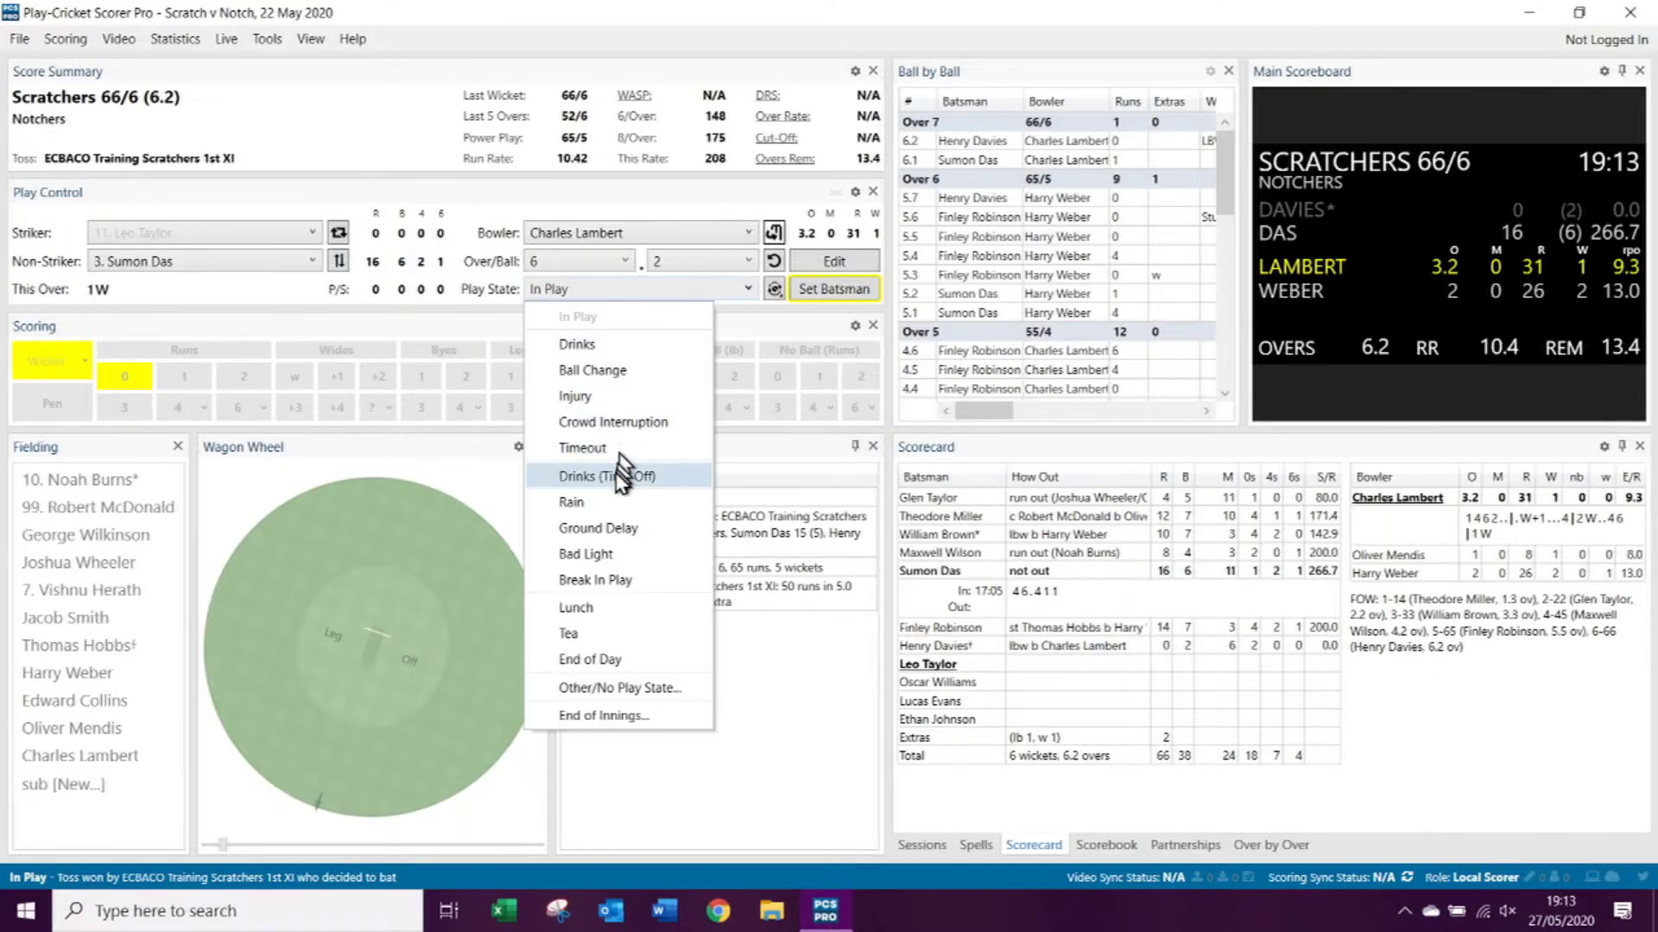
{"action": "left_click", "coordinate": [595, 636]}
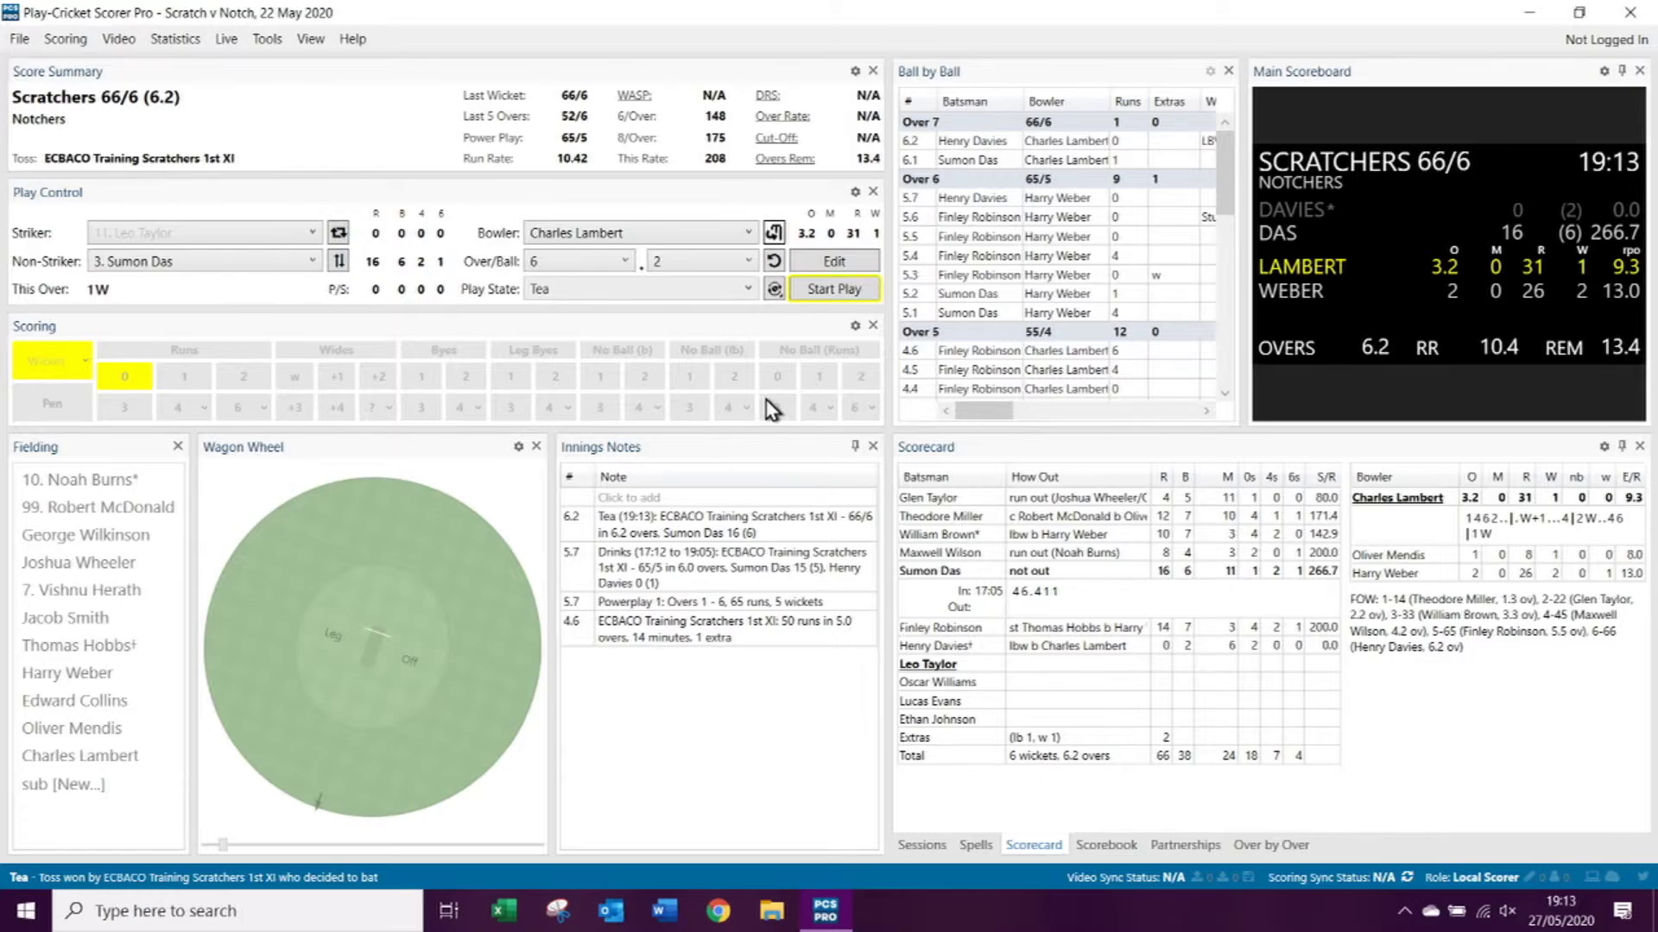
{"action": "left_click", "coordinate": [836, 298]}
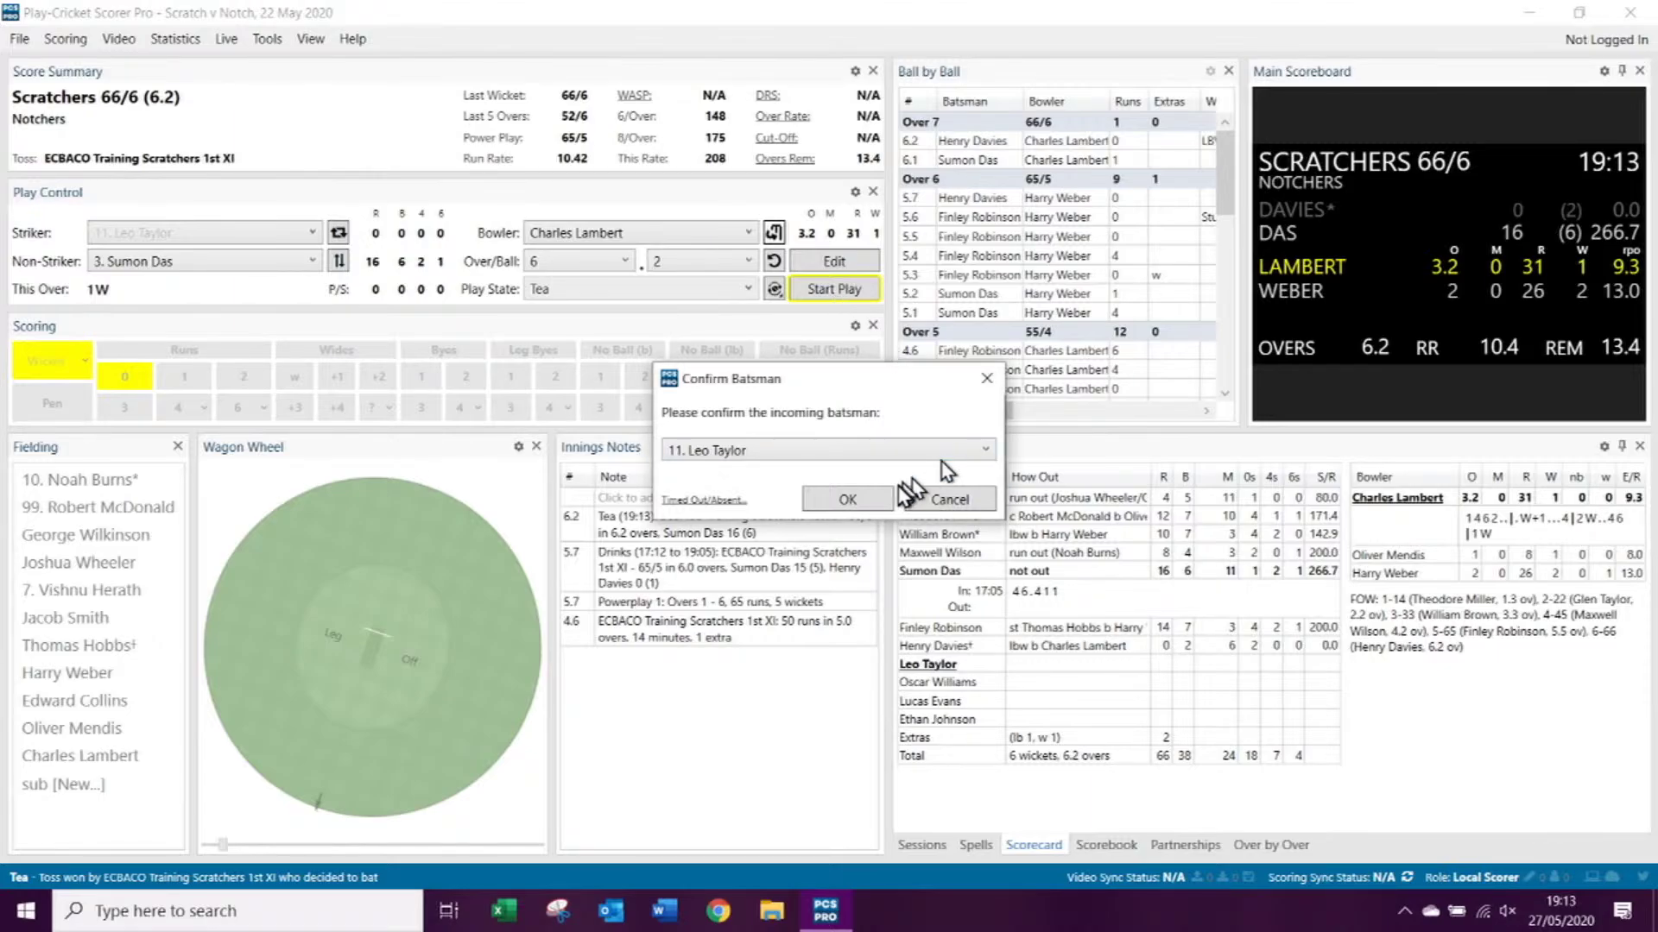
{"action": "left_click", "coordinate": [846, 500]}
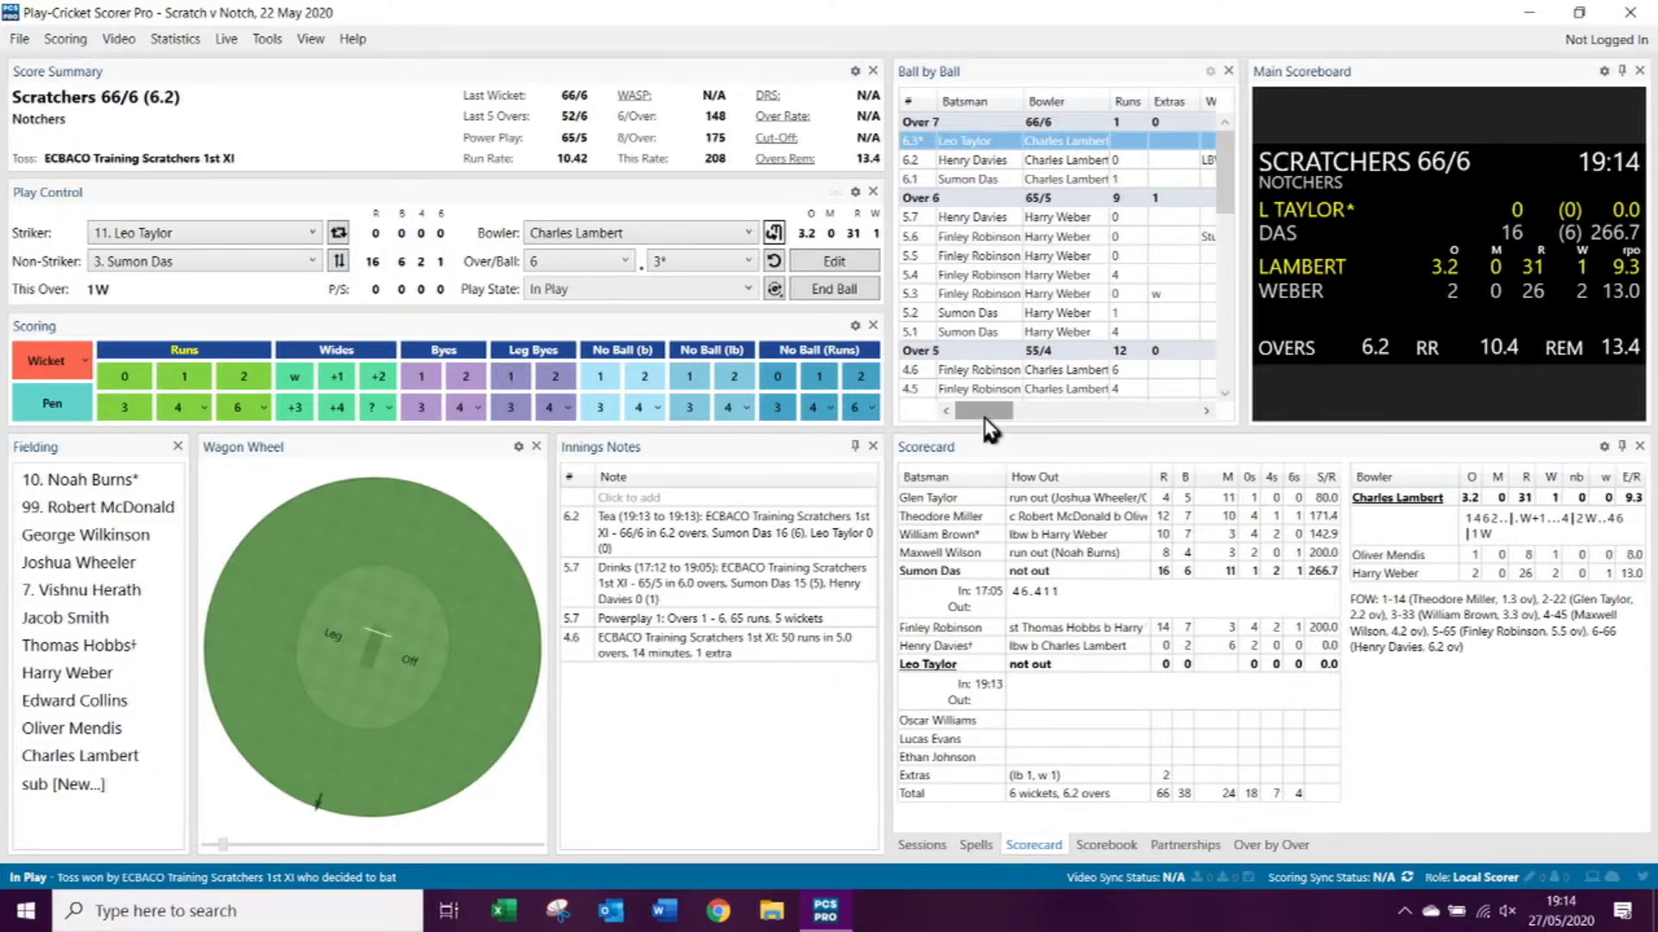
Step: Examine the wickets in the ball-by-ball record, the partnerships list and the available scorecard data views
{"action": "left_click_drag", "start_coordinate": [989, 423], "coordinate": [1011, 421]}
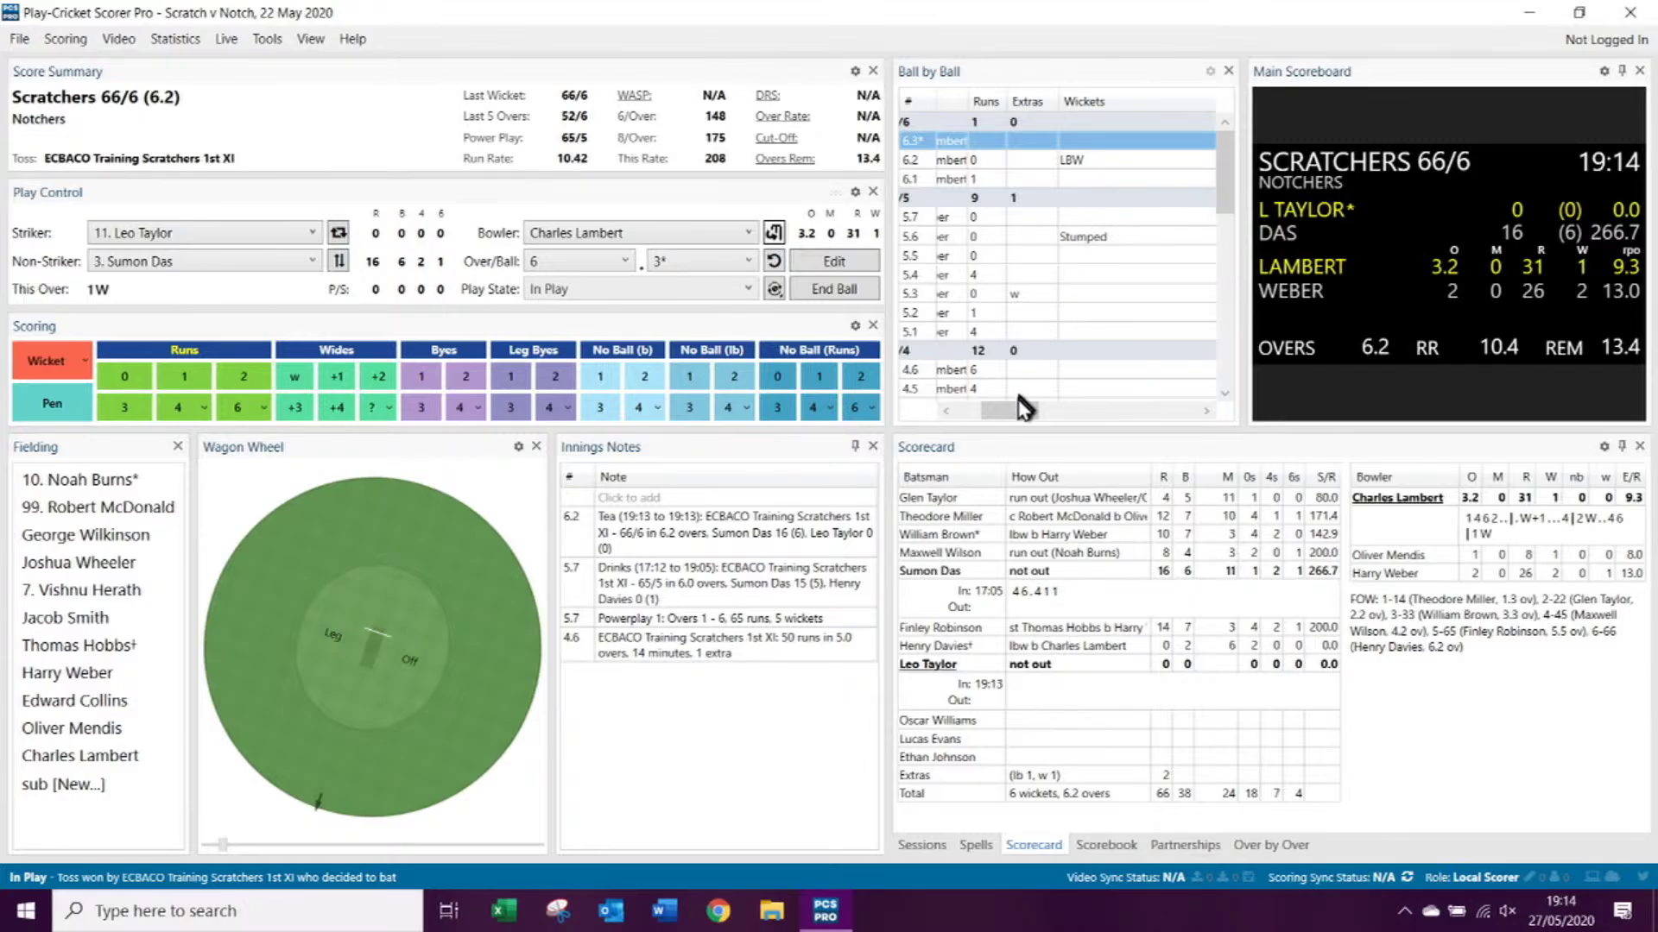
{"action": "left_click_drag", "start_coordinate": [1023, 417], "coordinate": [984, 418]}
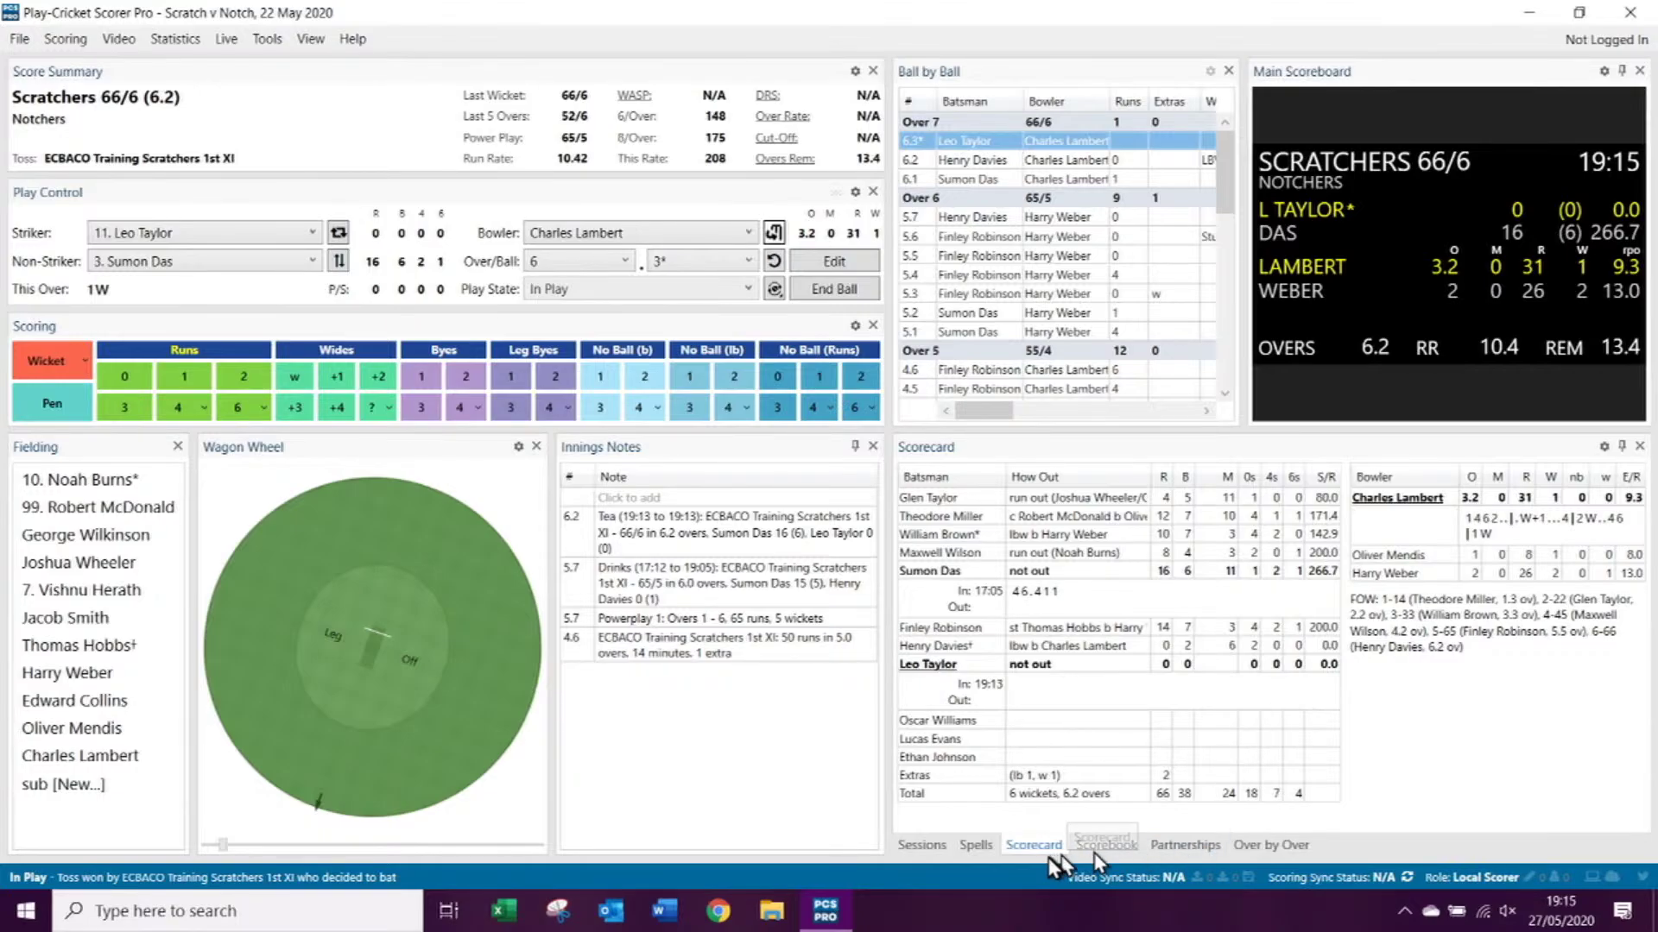
{"action": "left_click", "coordinate": [1170, 842]}
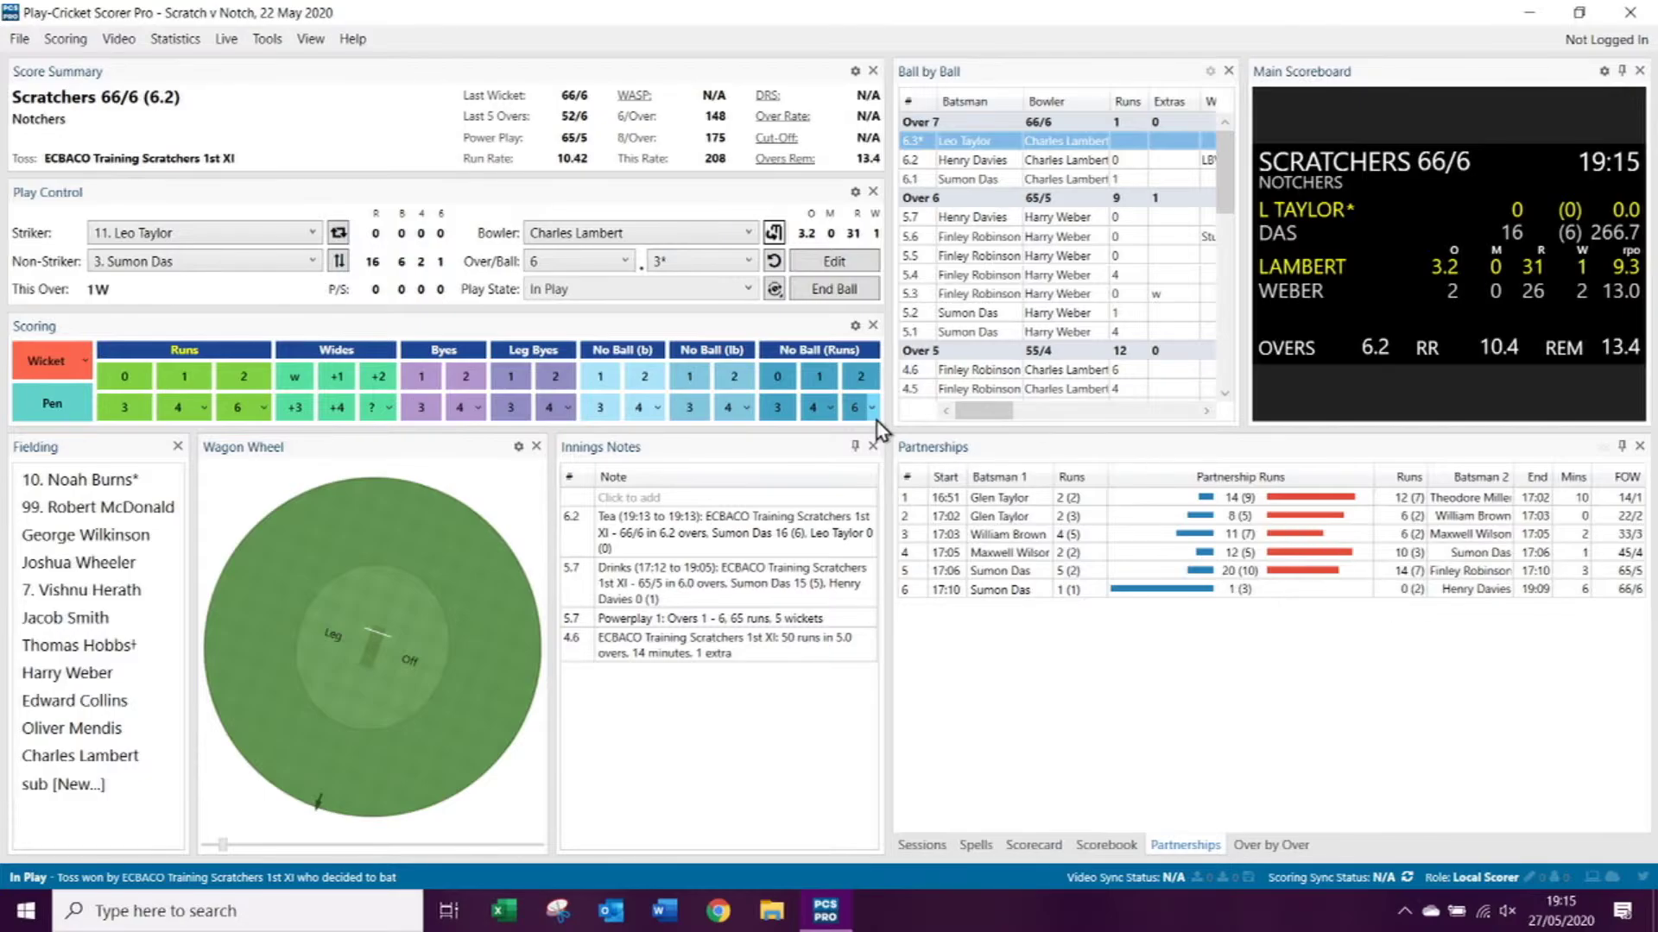
{"action": "left_click", "coordinate": [312, 41]}
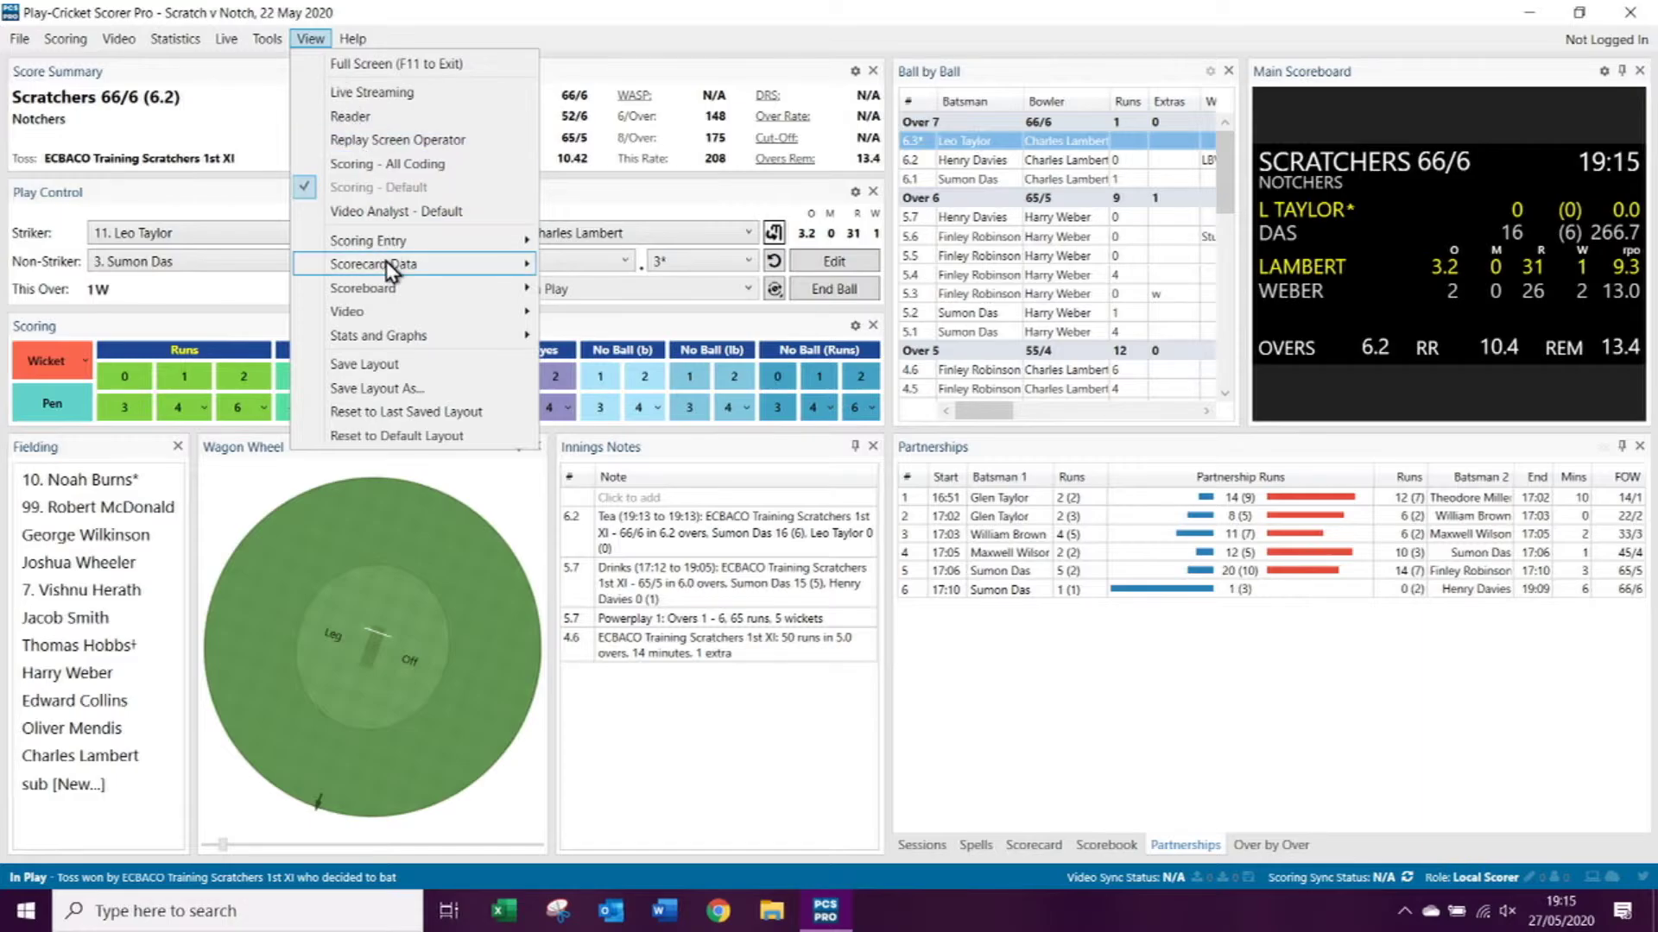
{"action": "mouse_move", "coordinate": [390, 270]}
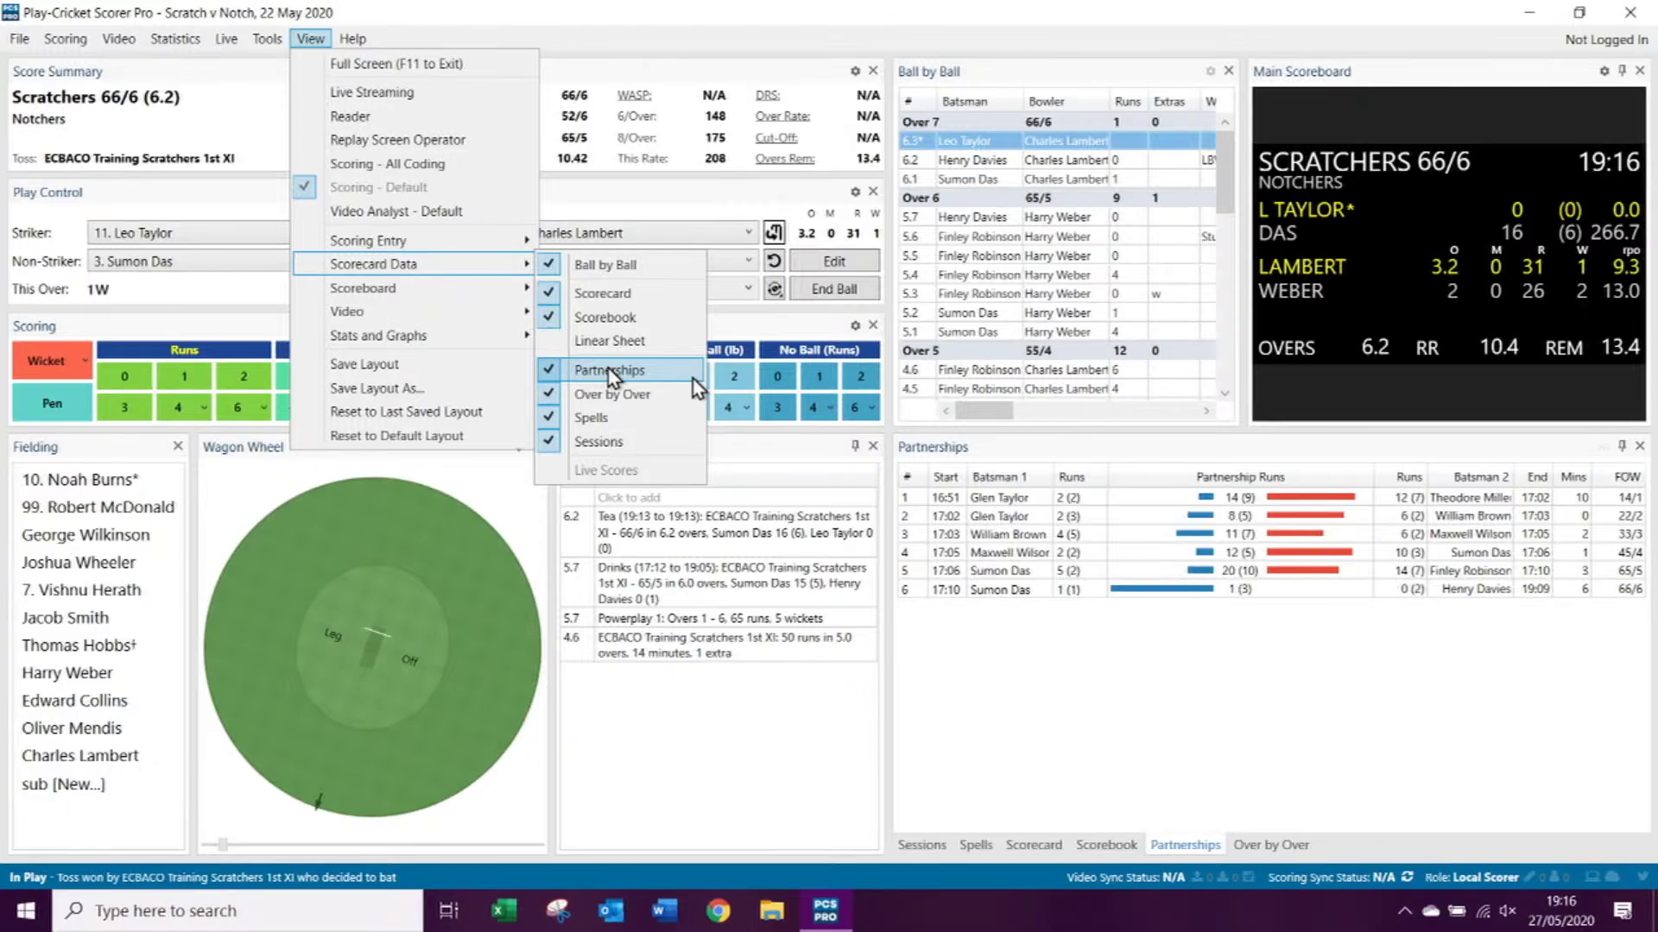
{"action": "left_click", "coordinate": [1226, 720]}
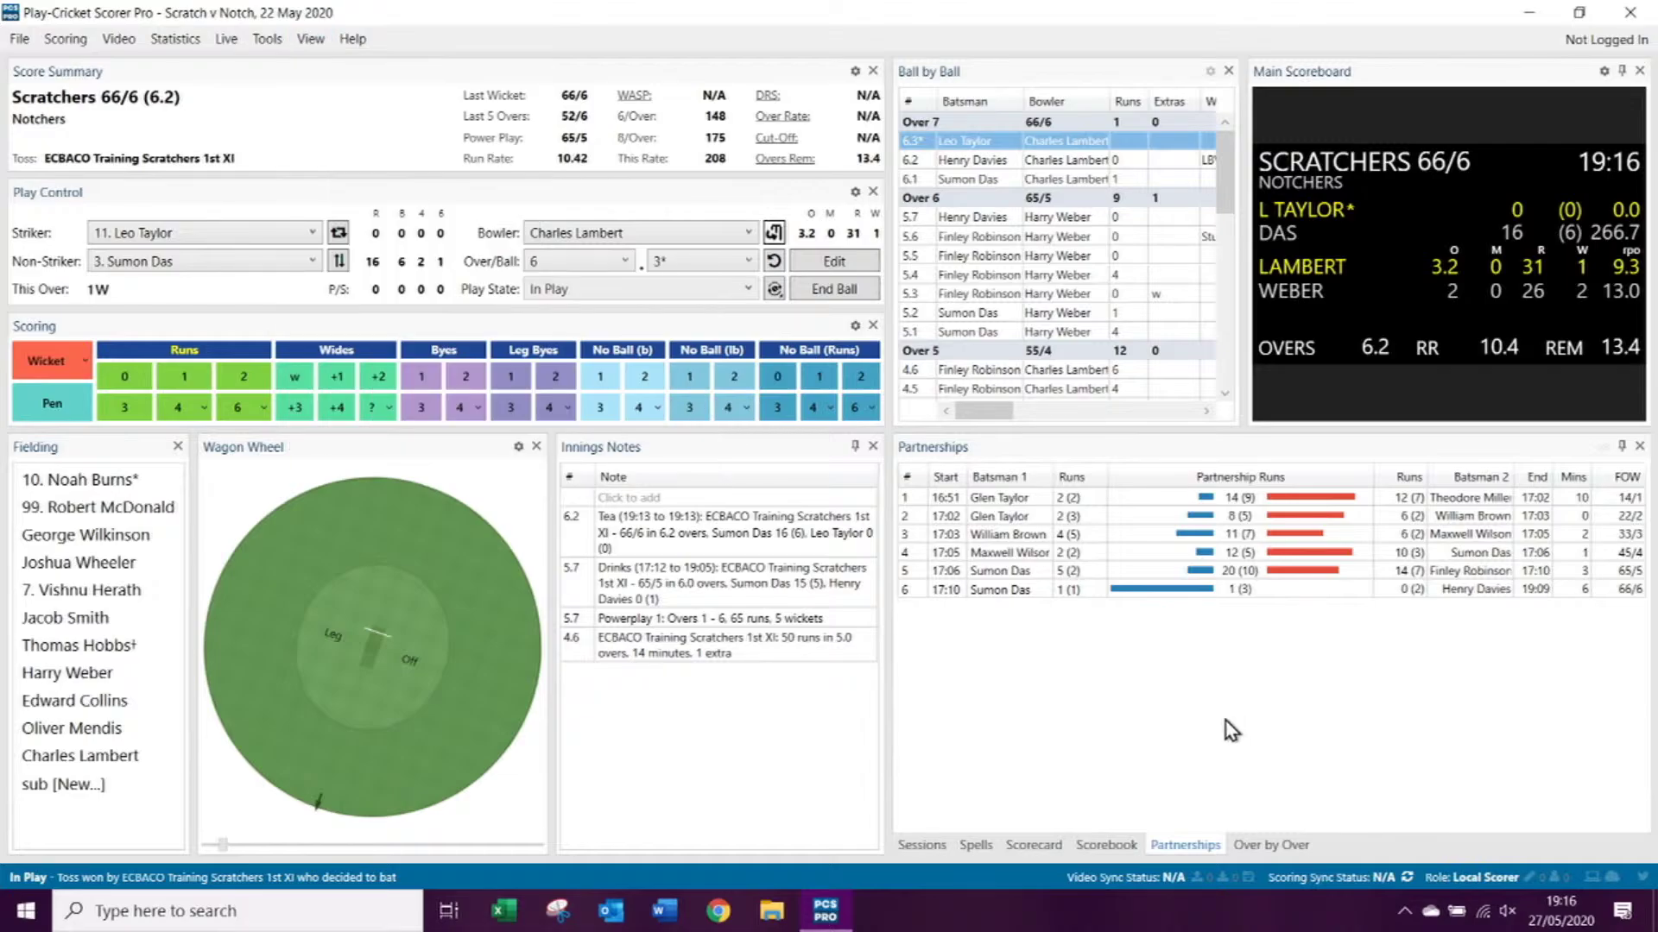
Step: Show the scorecard and examine the batting details of the batsman dismissed LBW
{"action": "left_click", "coordinate": [1035, 846]}
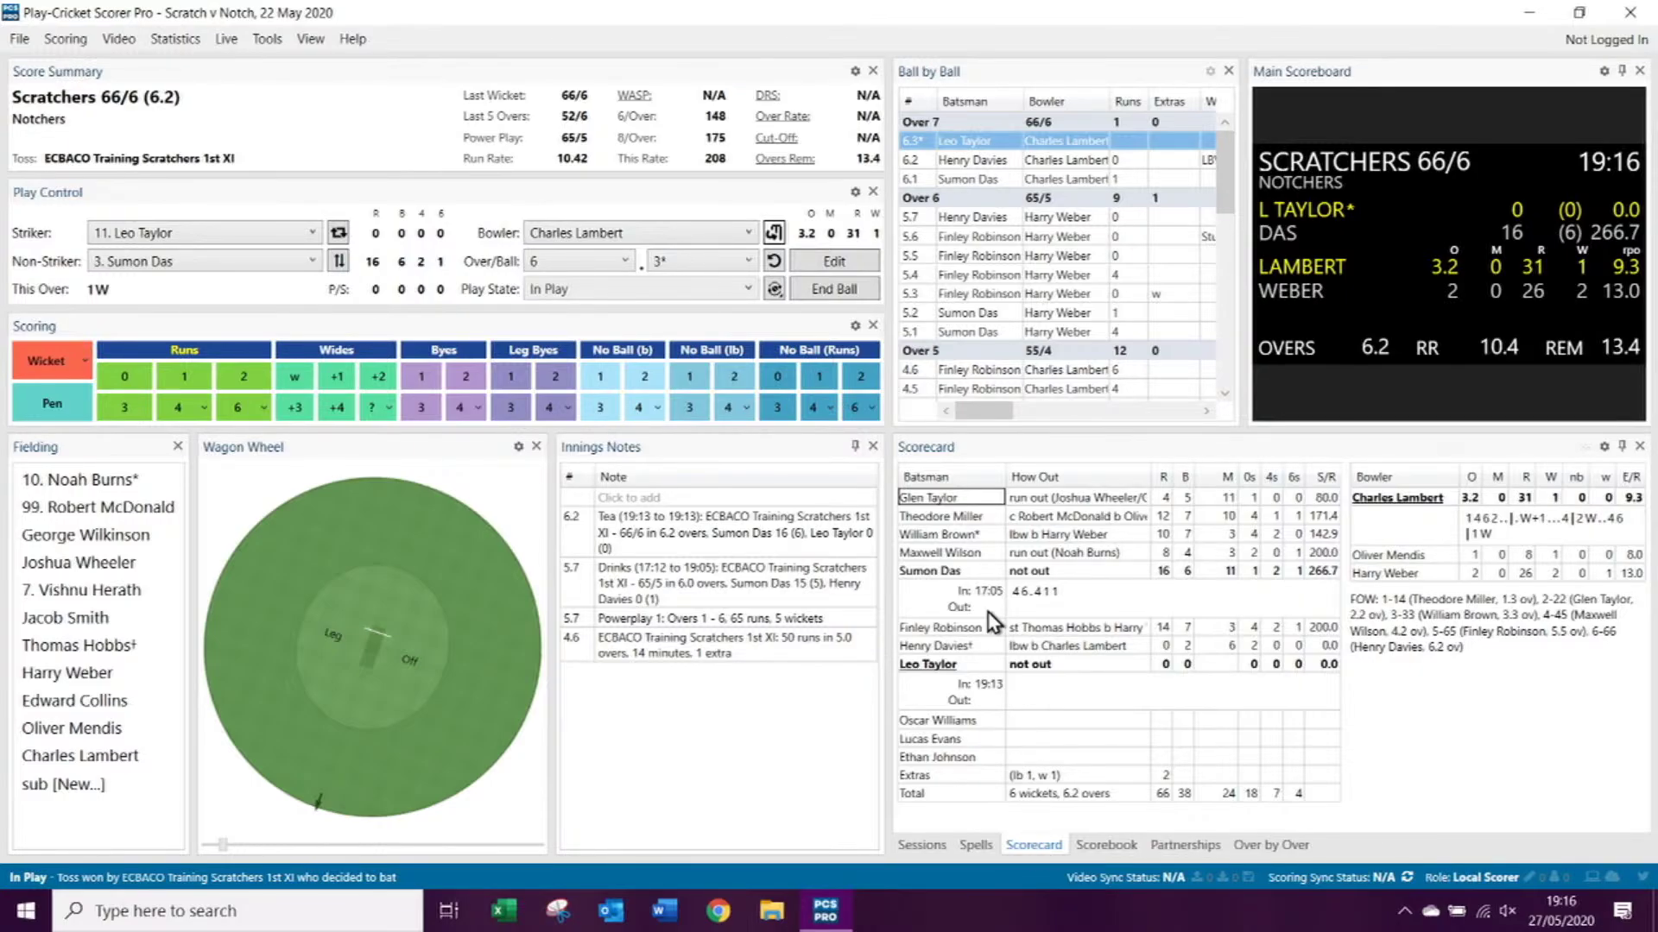
{"action": "left_click", "coordinate": [949, 654]}
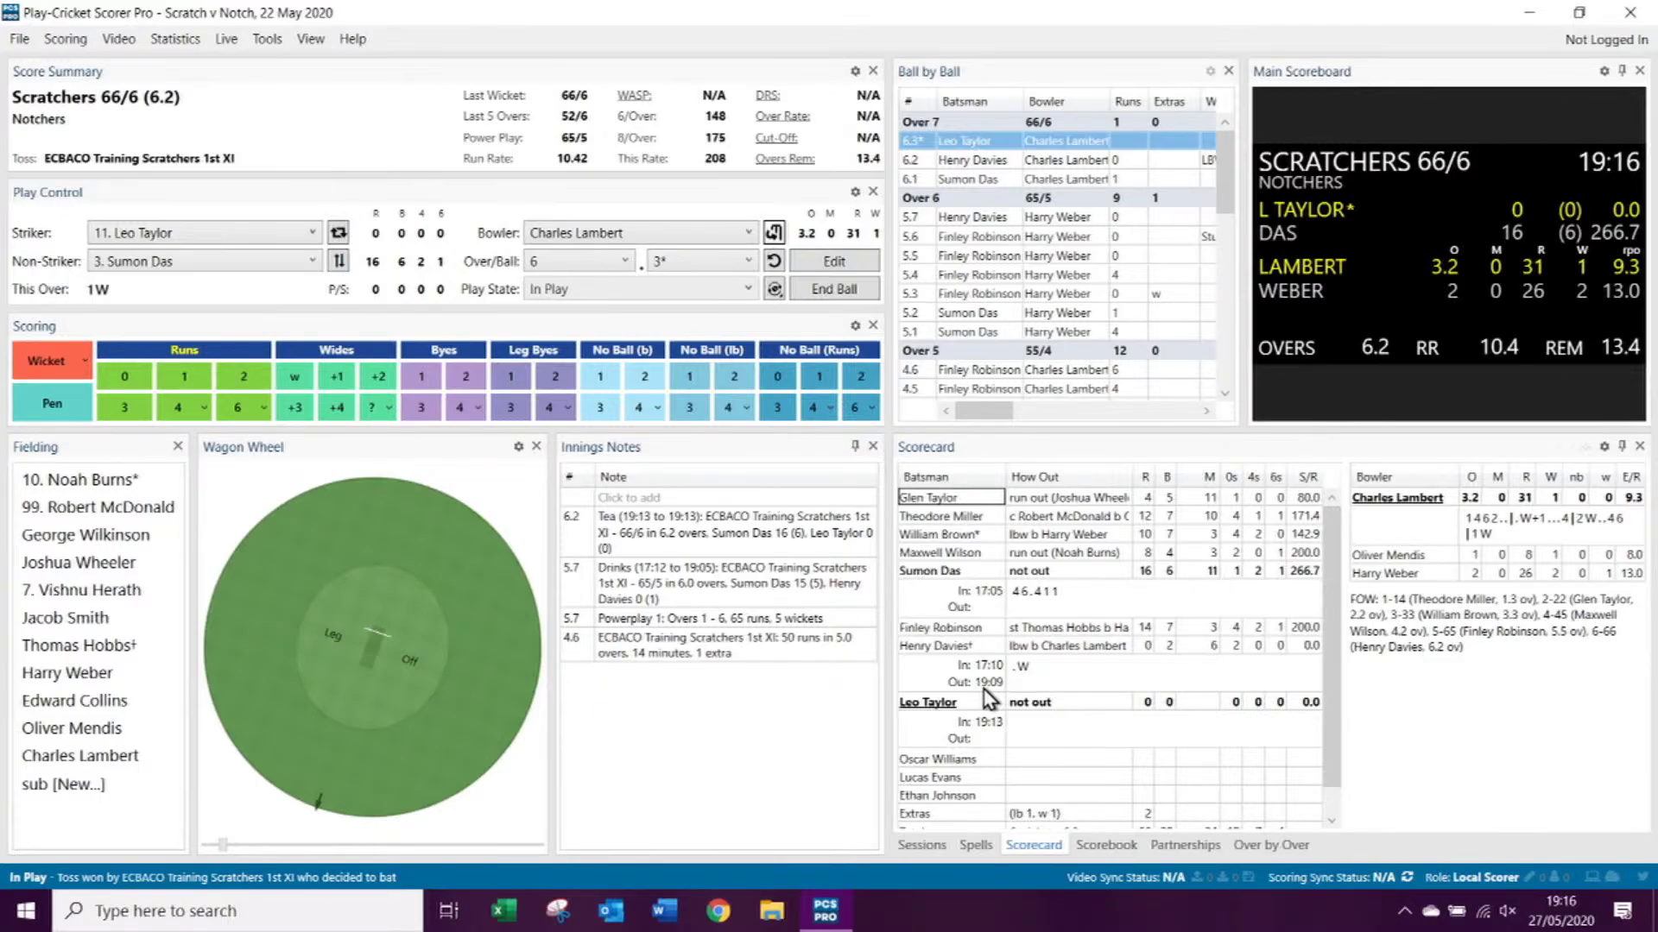
{"action": "left_click", "coordinate": [948, 646]}
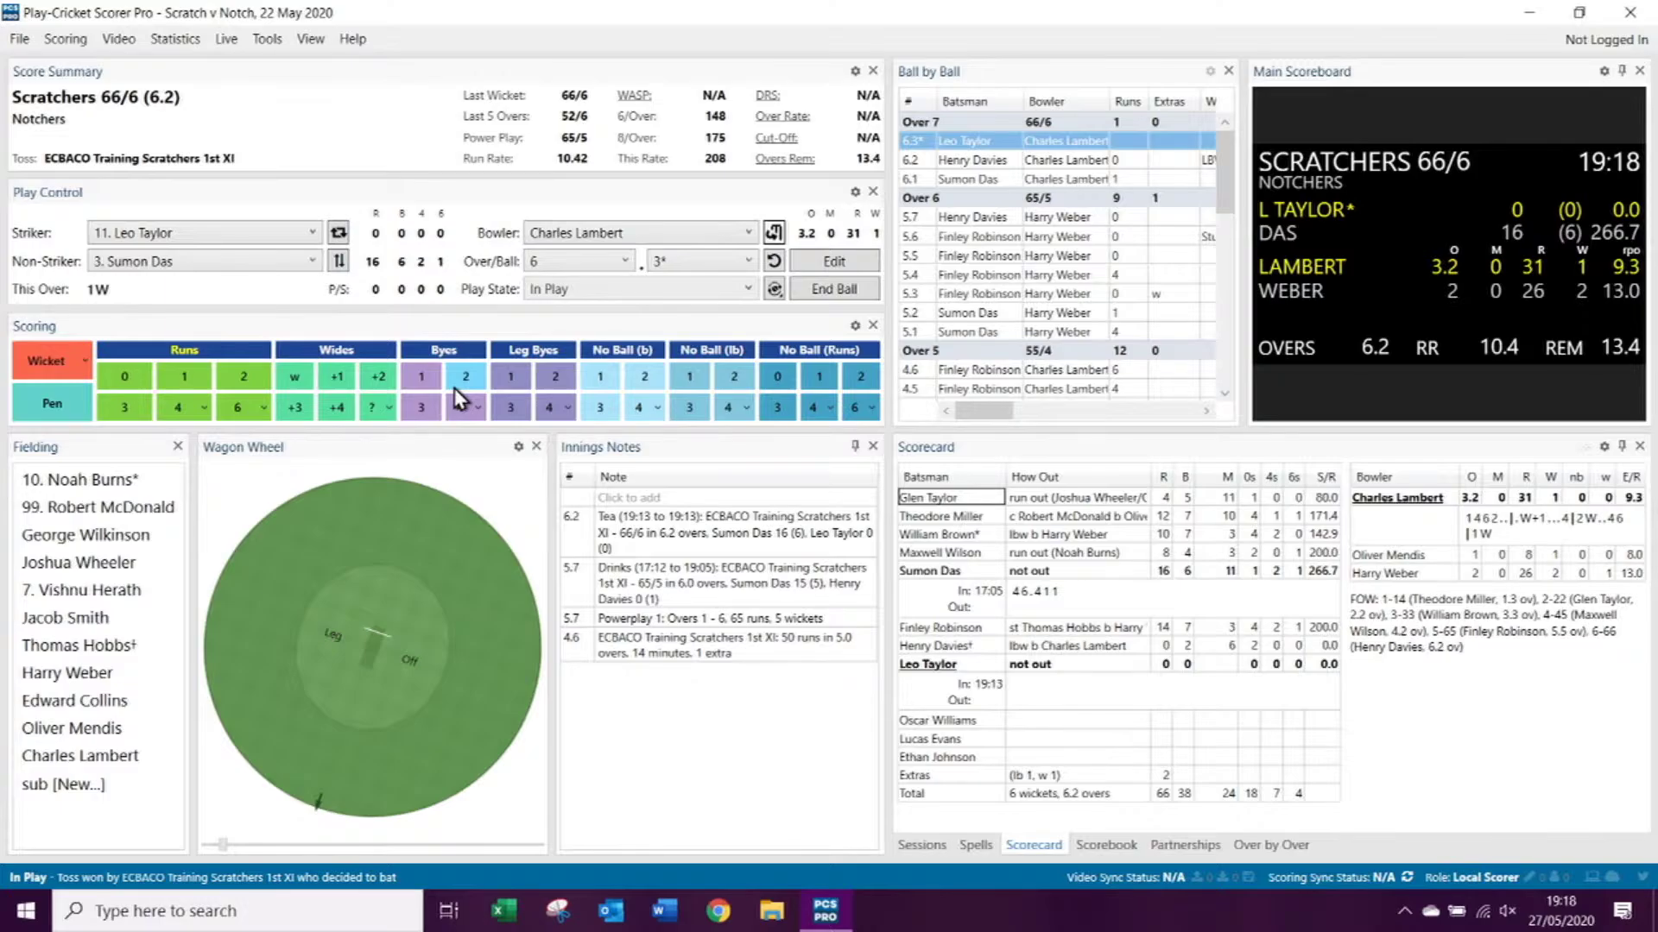
Step: Replace the striker with the batsman listed directly below number 11, and set that batsman's dismissal type to Stumped
{"action": "left_click", "coordinate": [312, 233]}
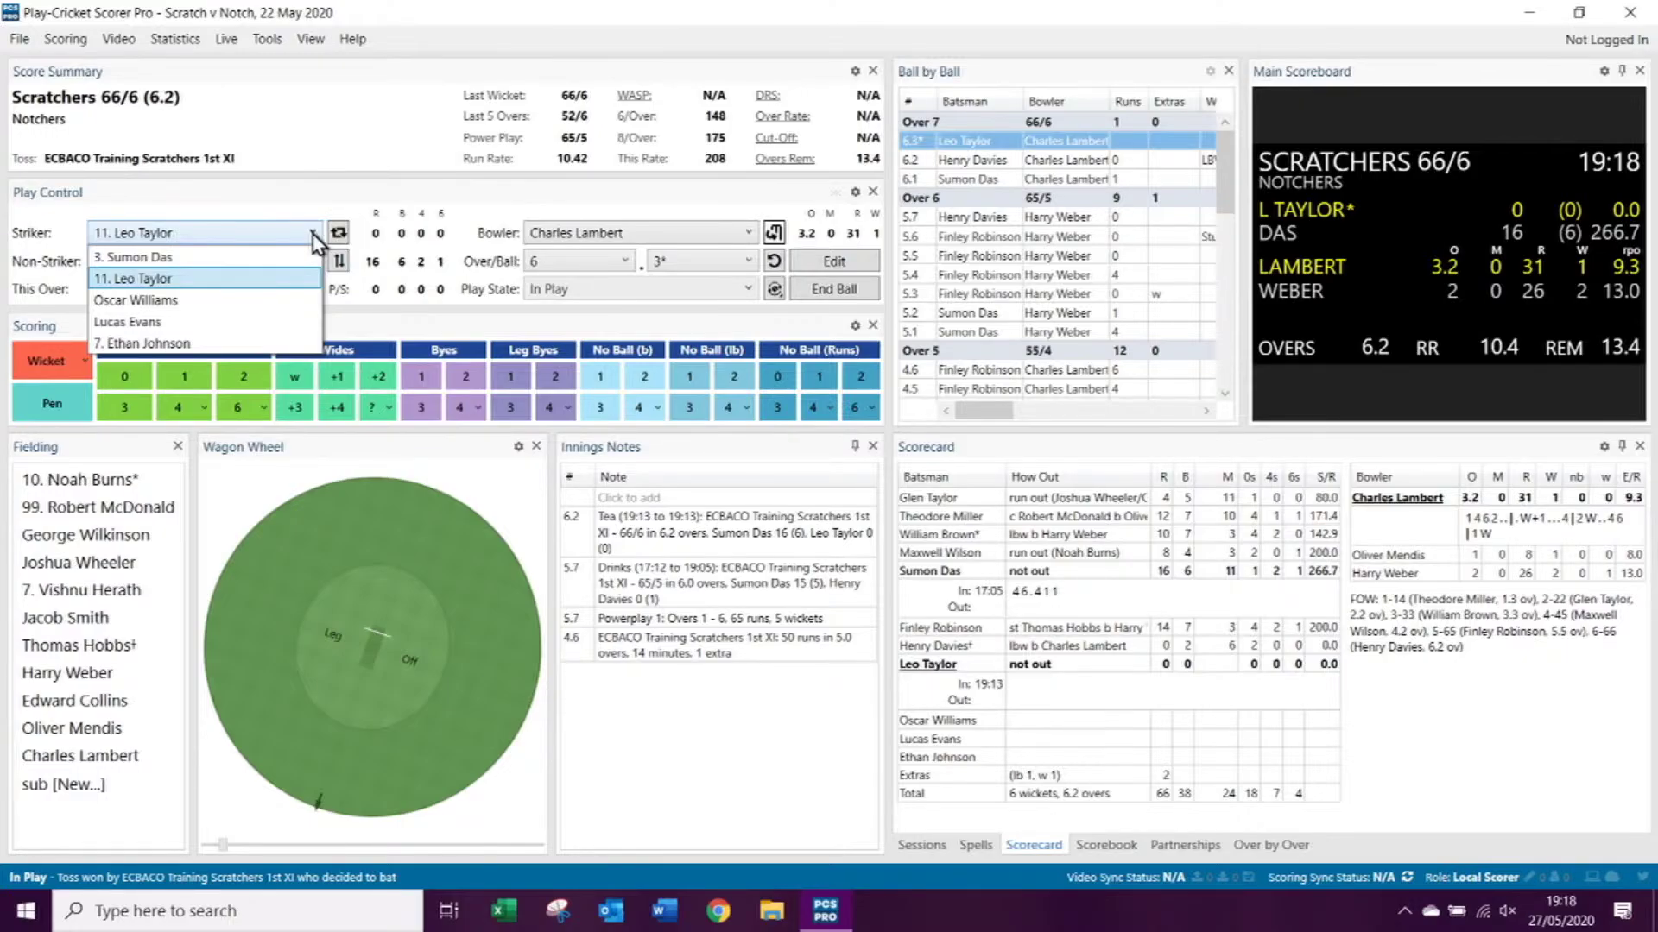
{"action": "left_click", "coordinate": [291, 304]}
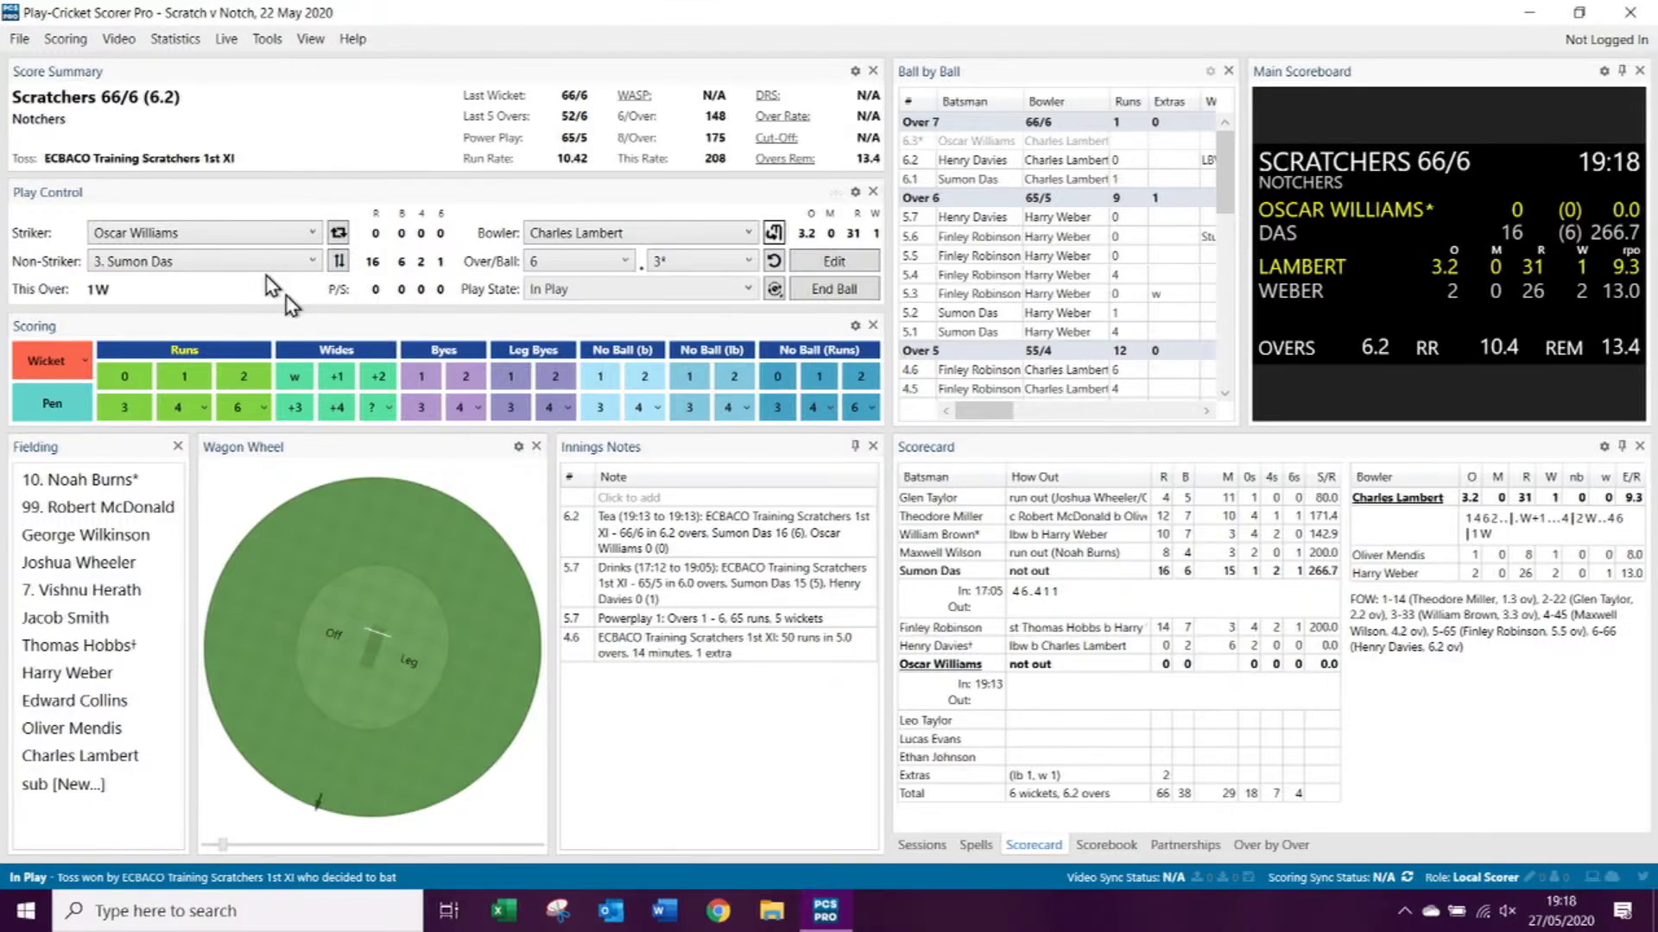
{"action": "left_click", "coordinate": [52, 360]}
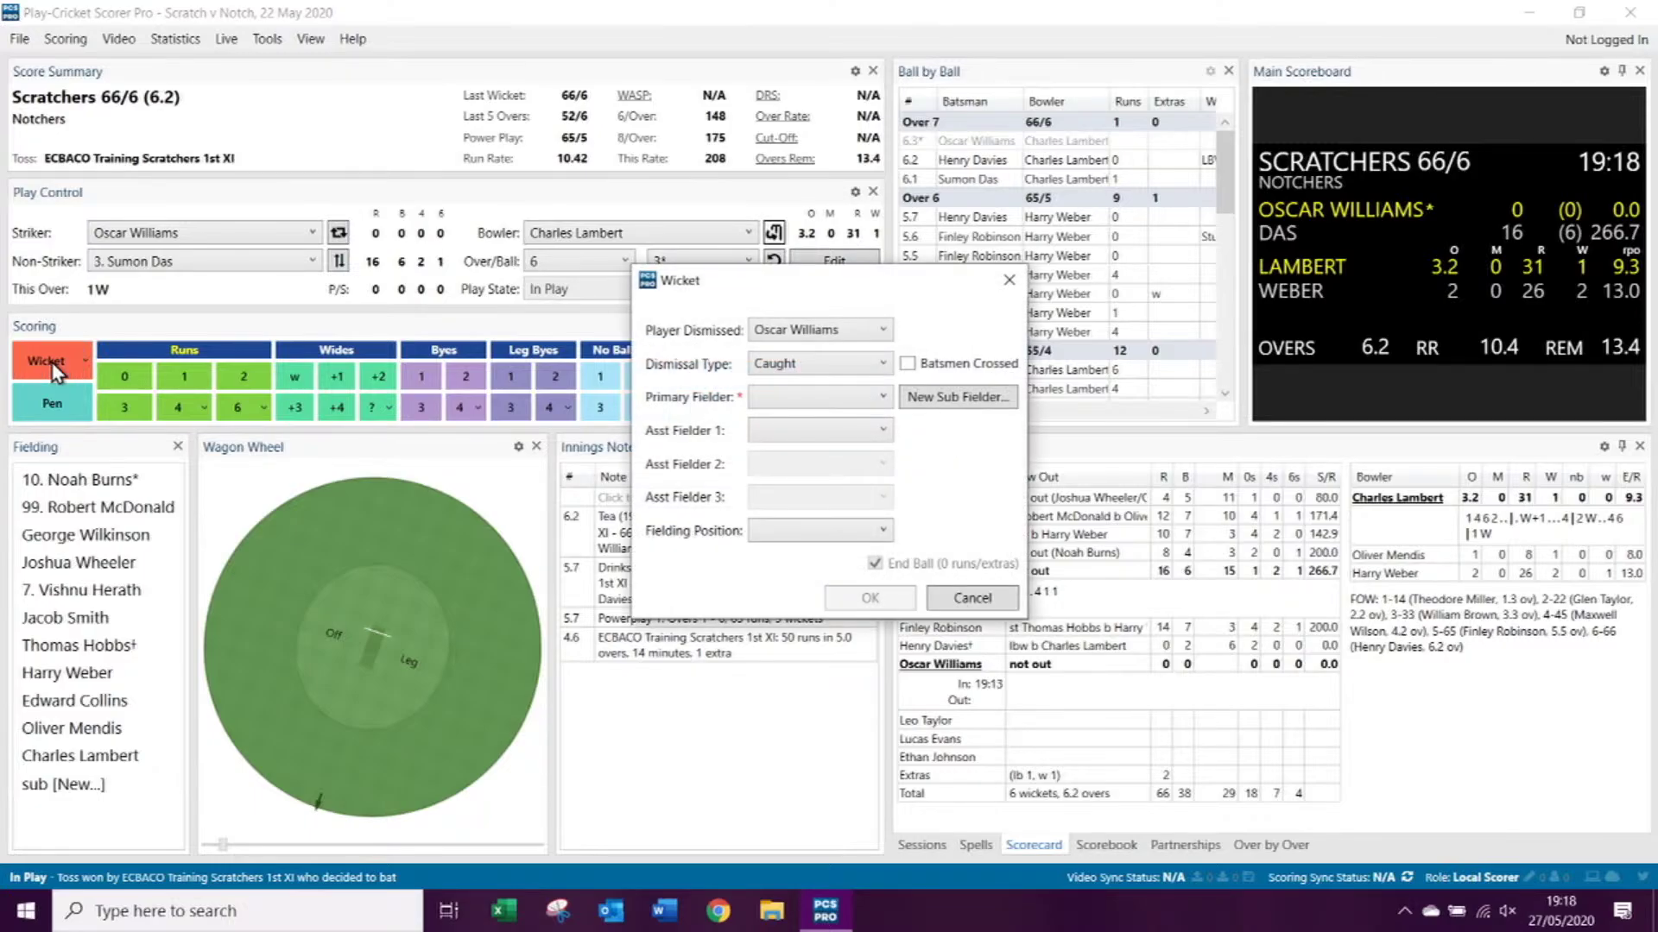
{"action": "left_click", "coordinate": [816, 365]}
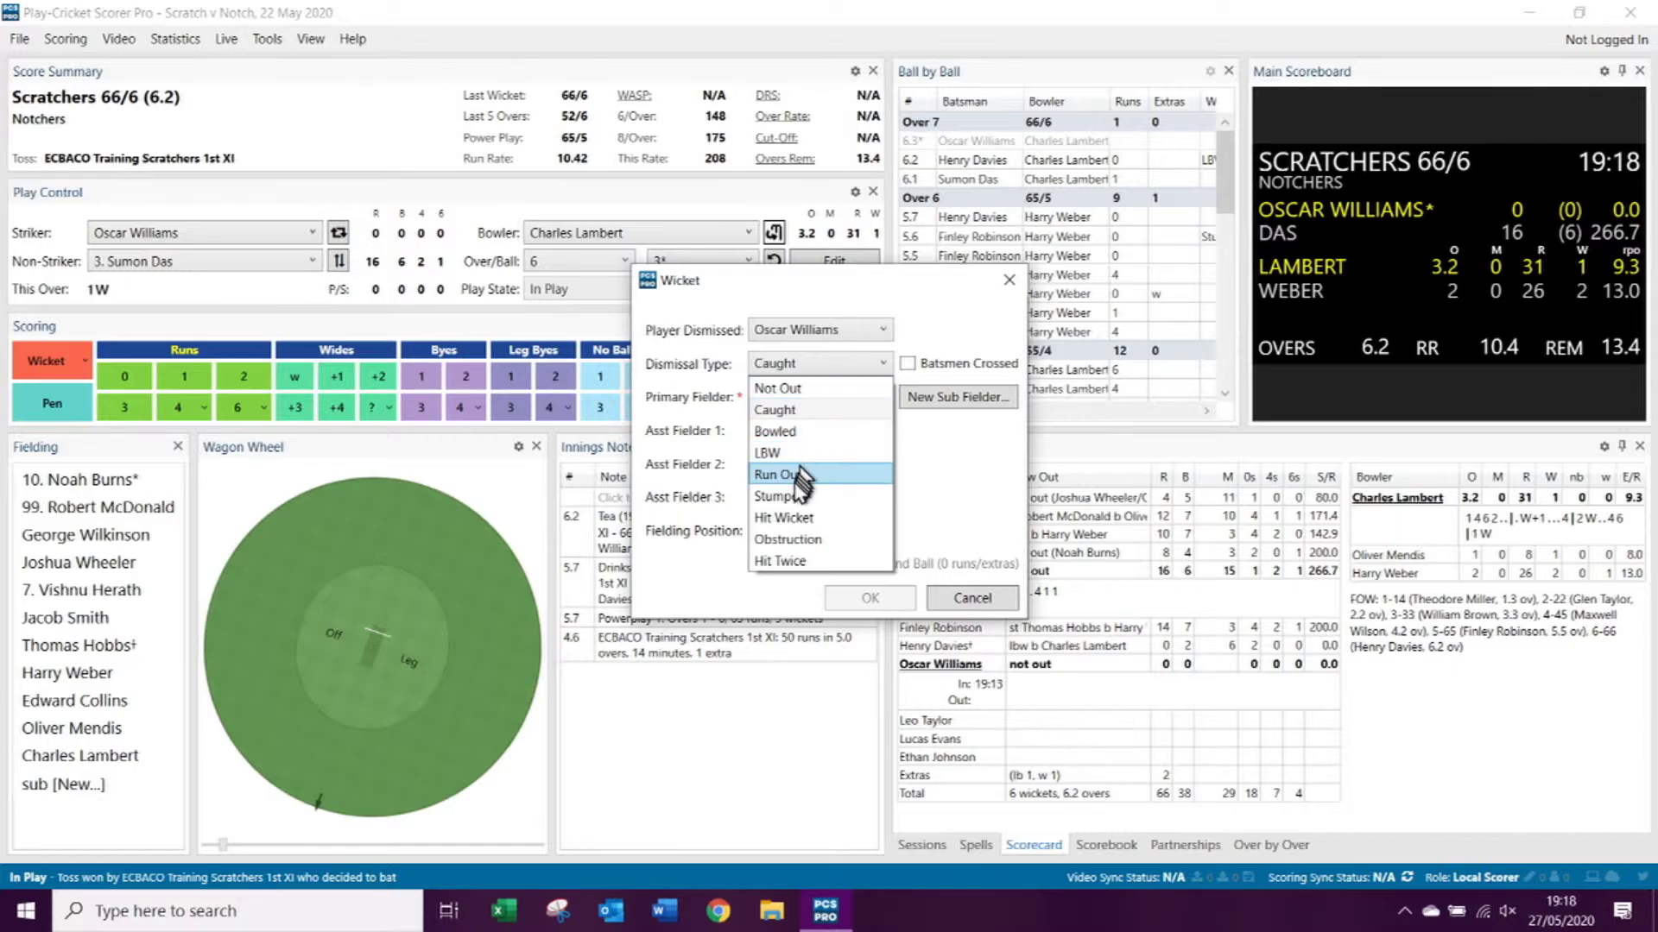
{"action": "left_click", "coordinate": [795, 497]}
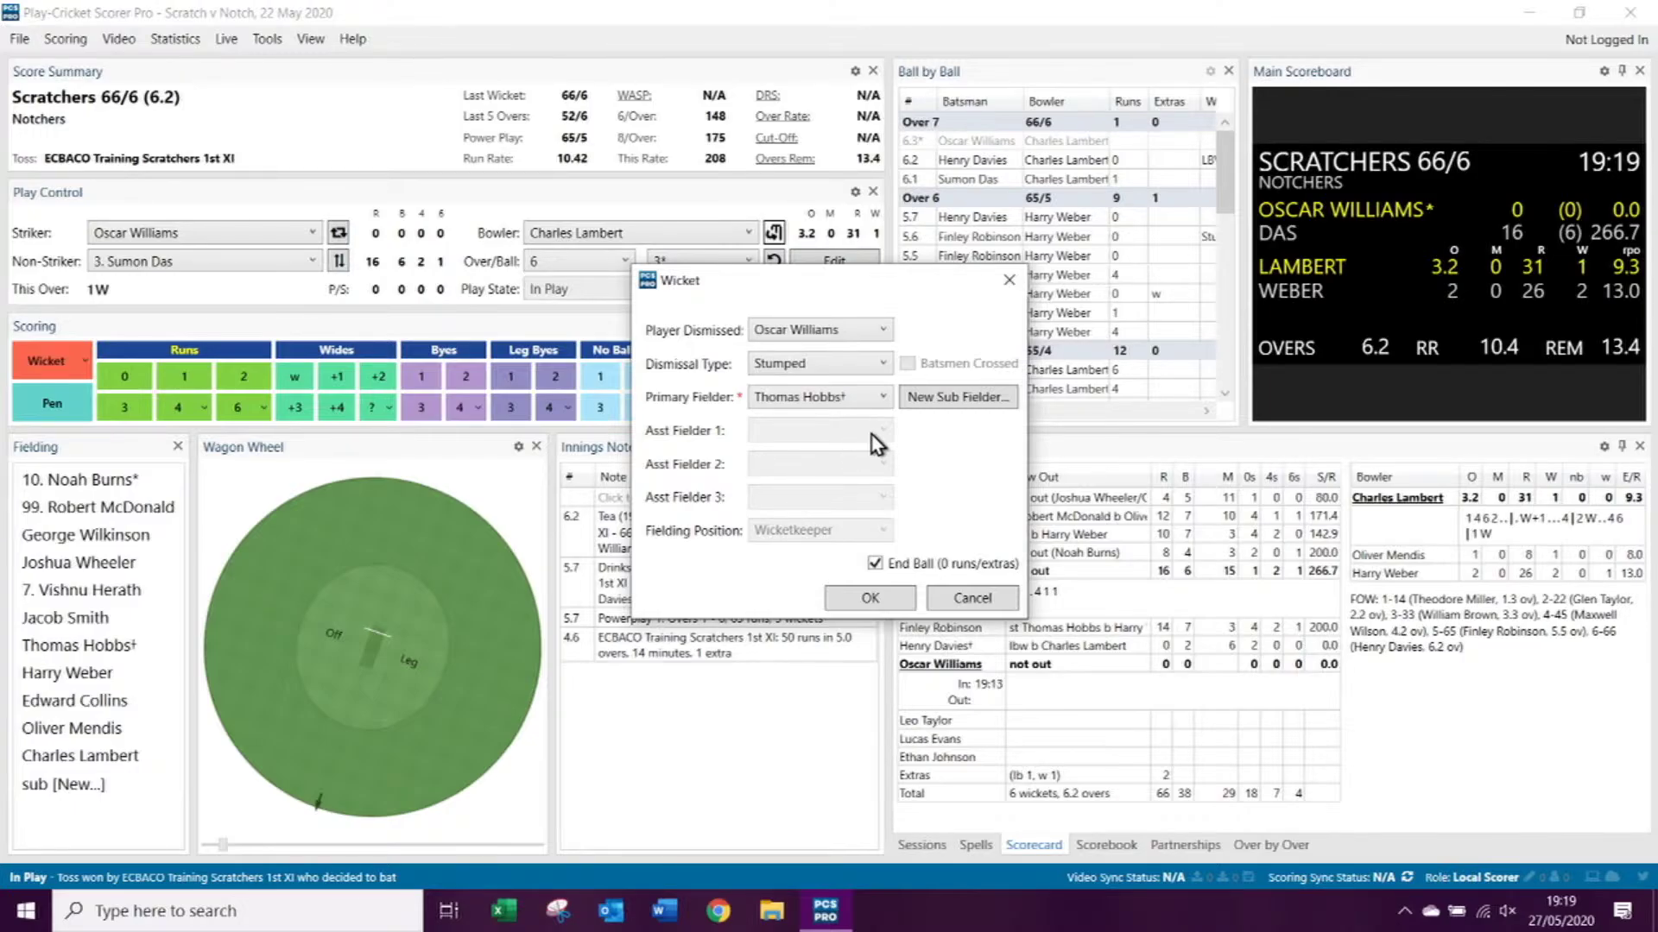
Step: Record the stumping by the wicketkeeper off a wide with End Ball turned off, and confirm number 11 as the incoming batsman
{"action": "left_click", "coordinate": [882, 399]}
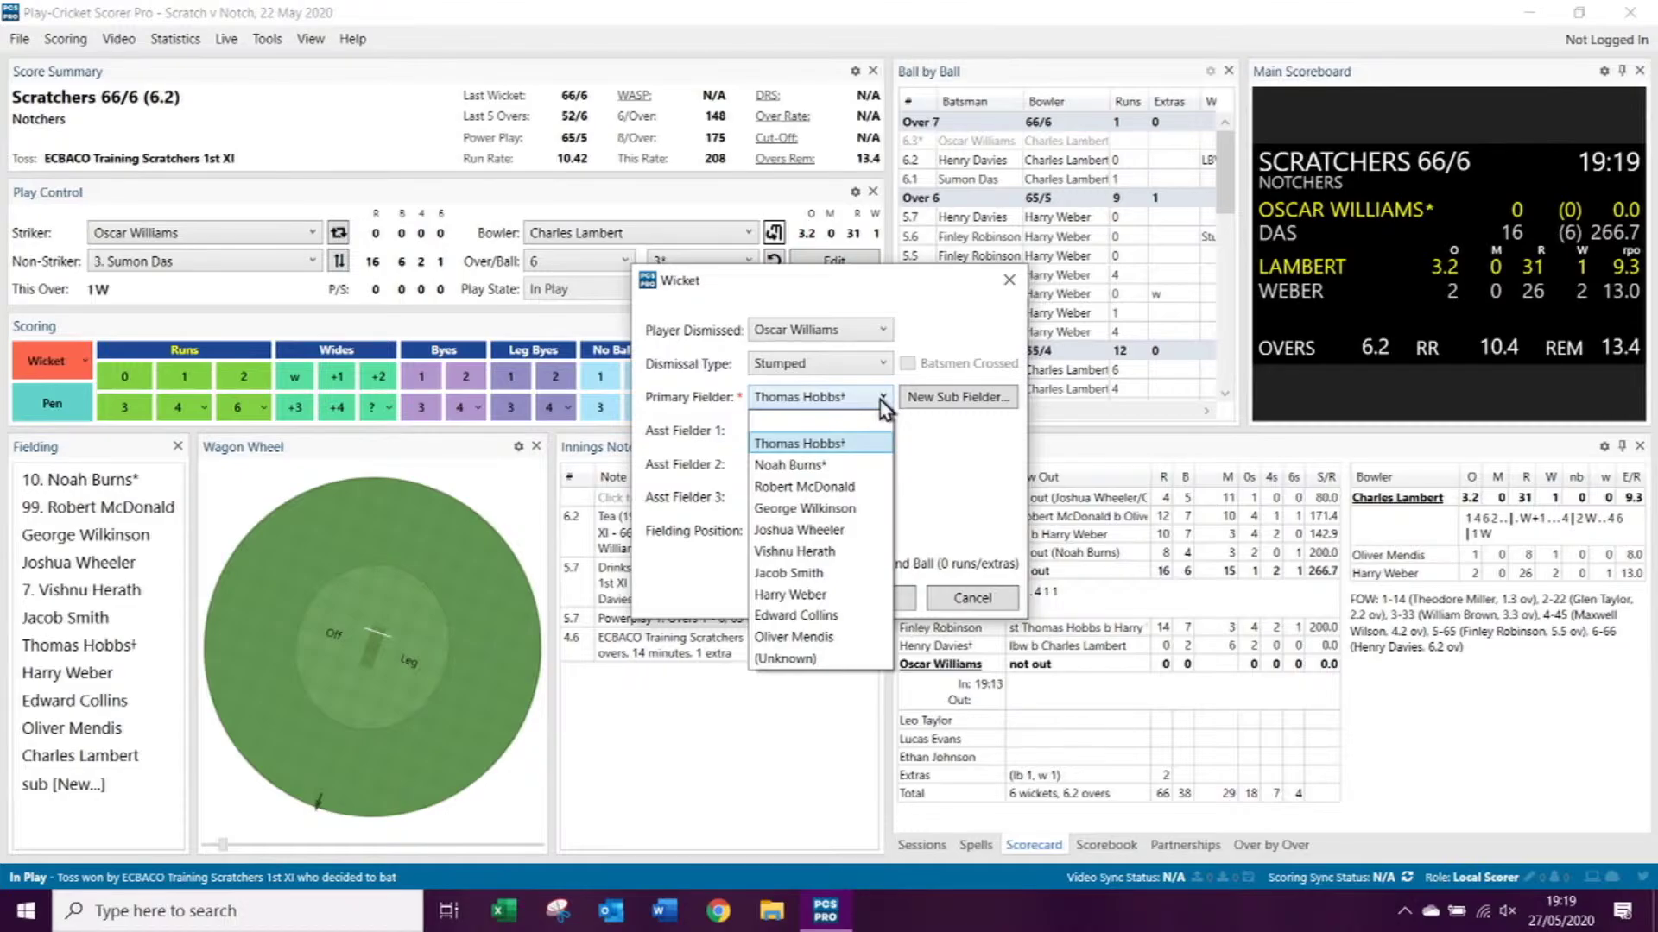
{"action": "left_click", "coordinate": [939, 453]}
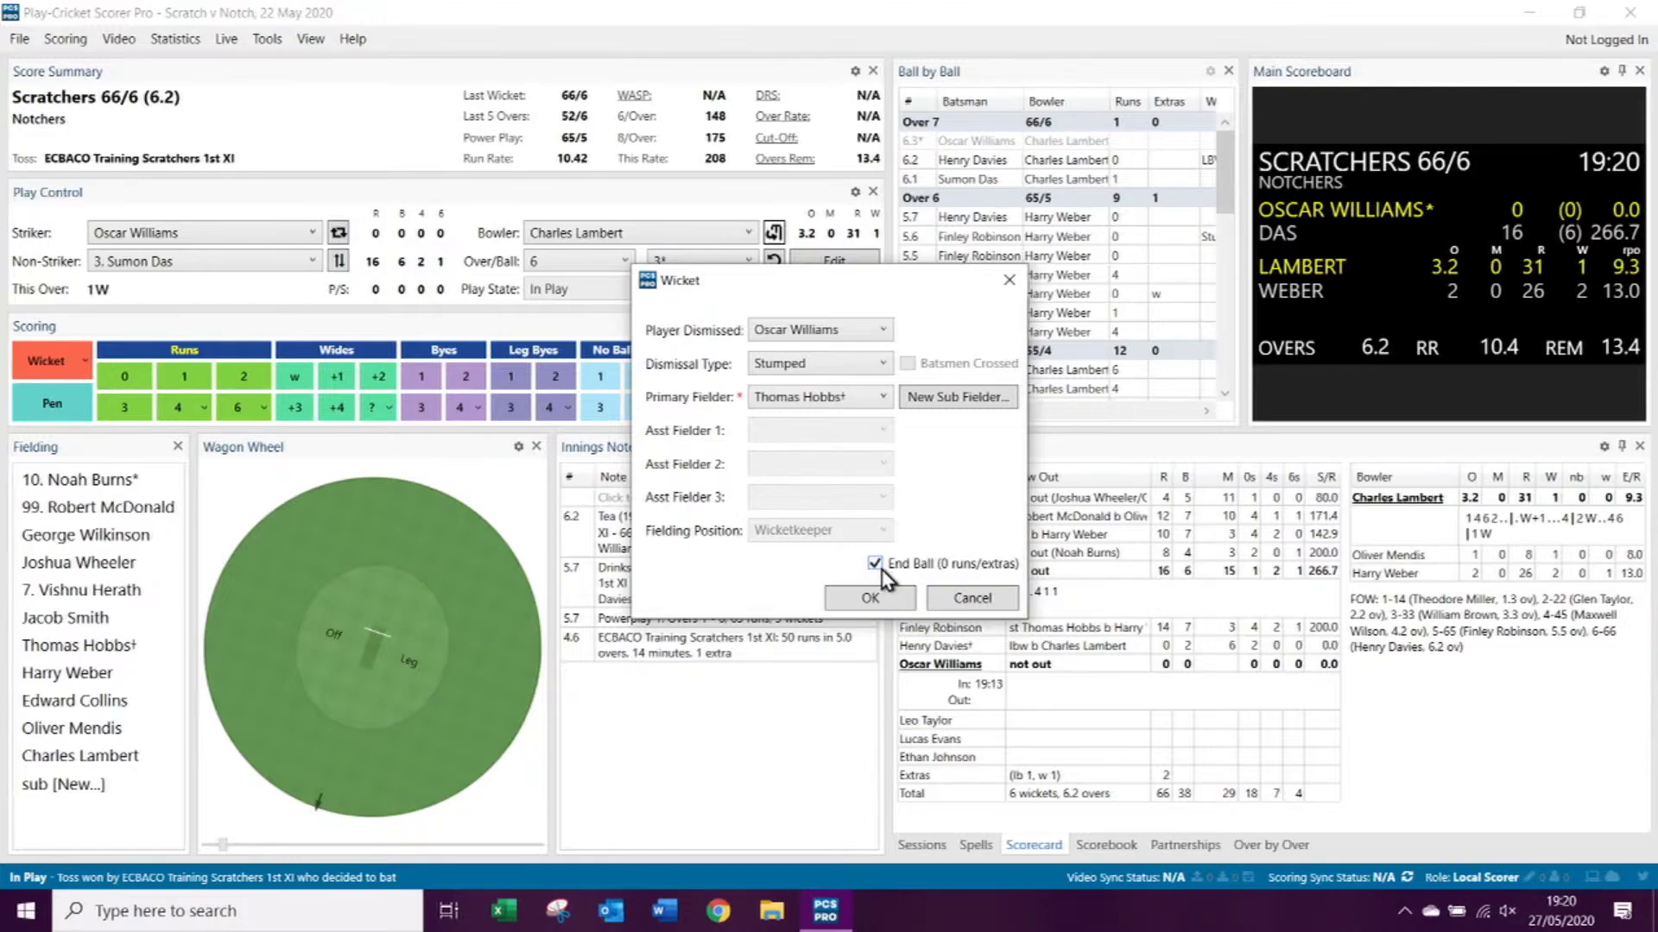
{"action": "left_click", "coordinate": [875, 565]}
{"action": "left_click", "coordinate": [869, 599]}
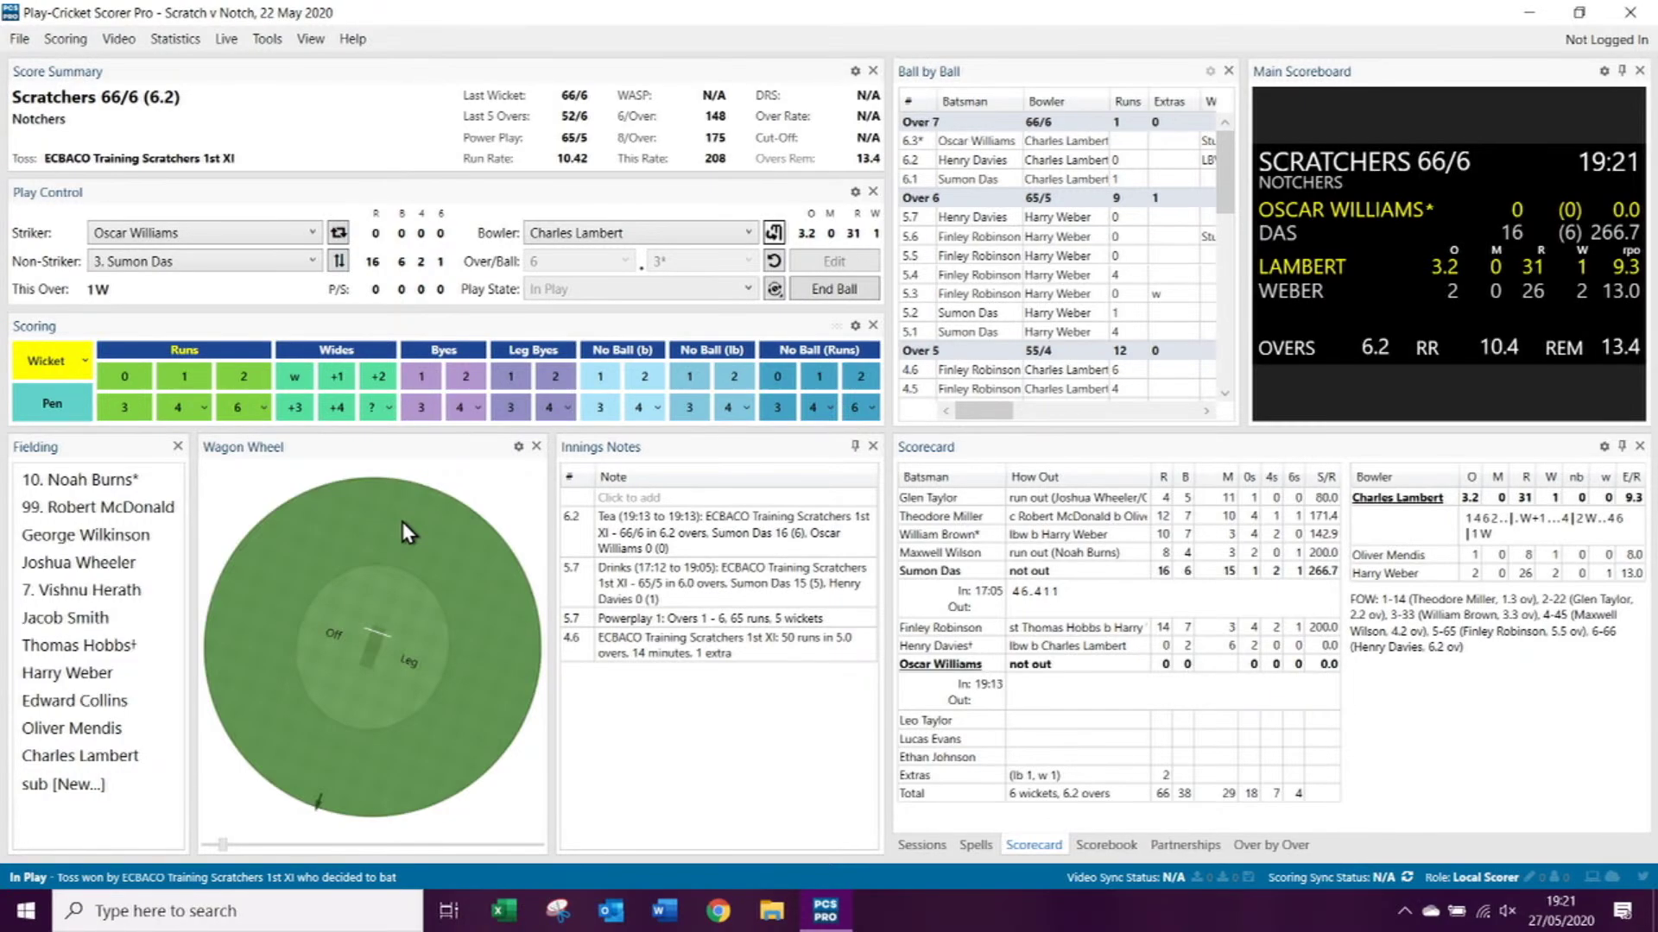
{"action": "left_click", "coordinate": [295, 378]}
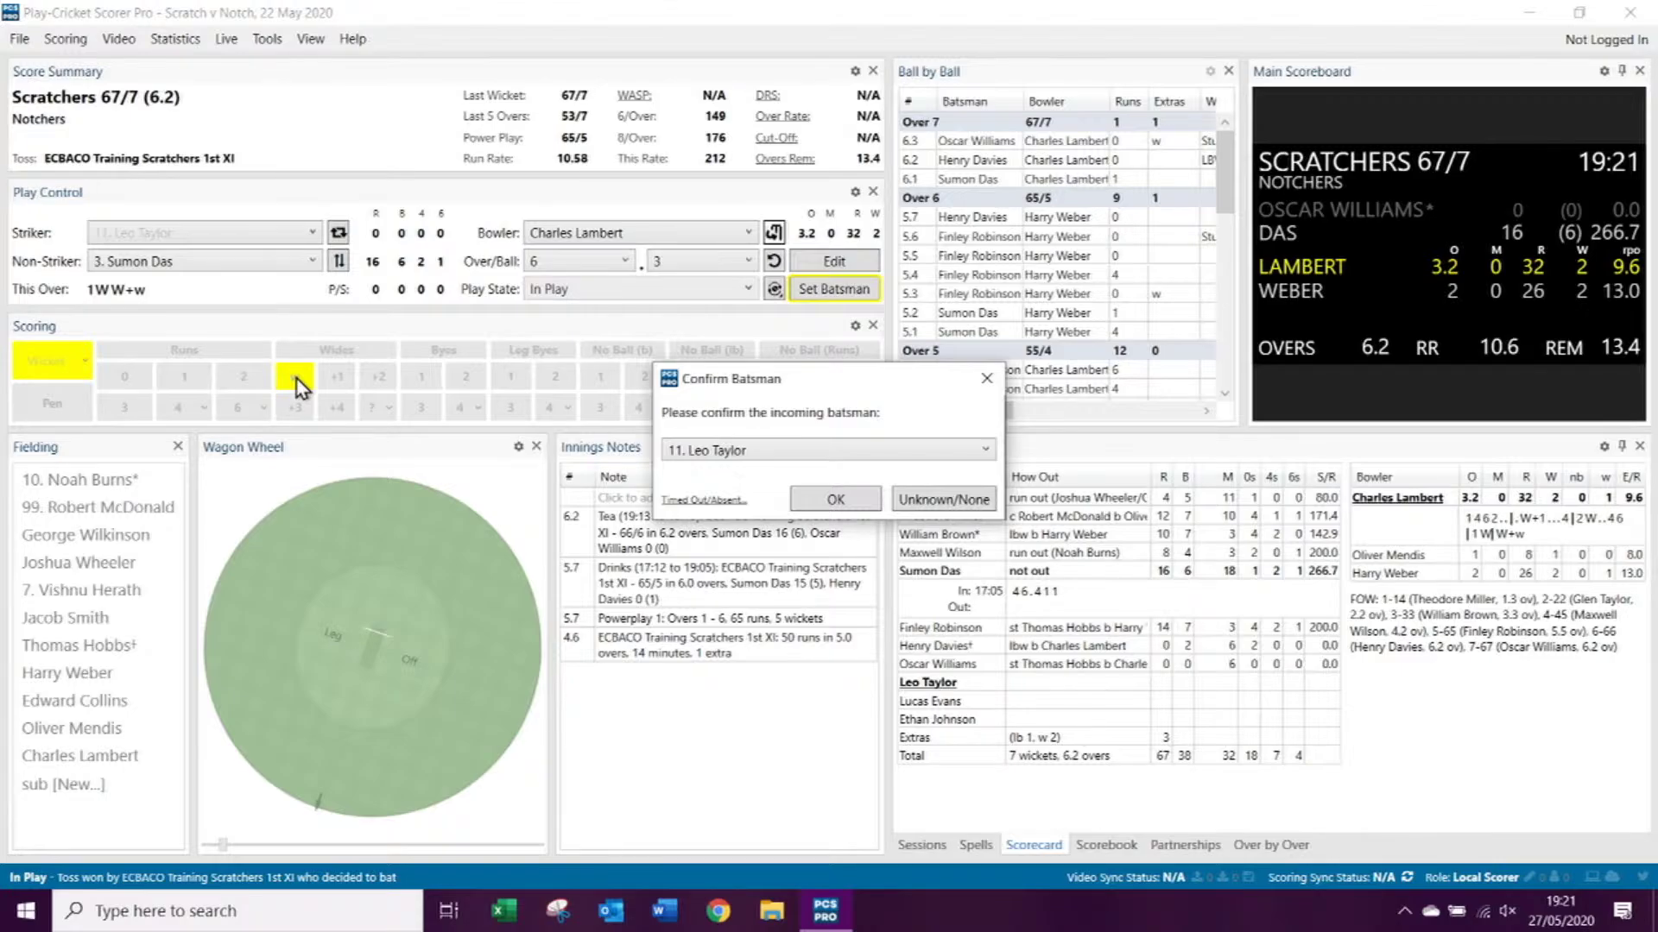
{"action": "left_click", "coordinate": [835, 500]}
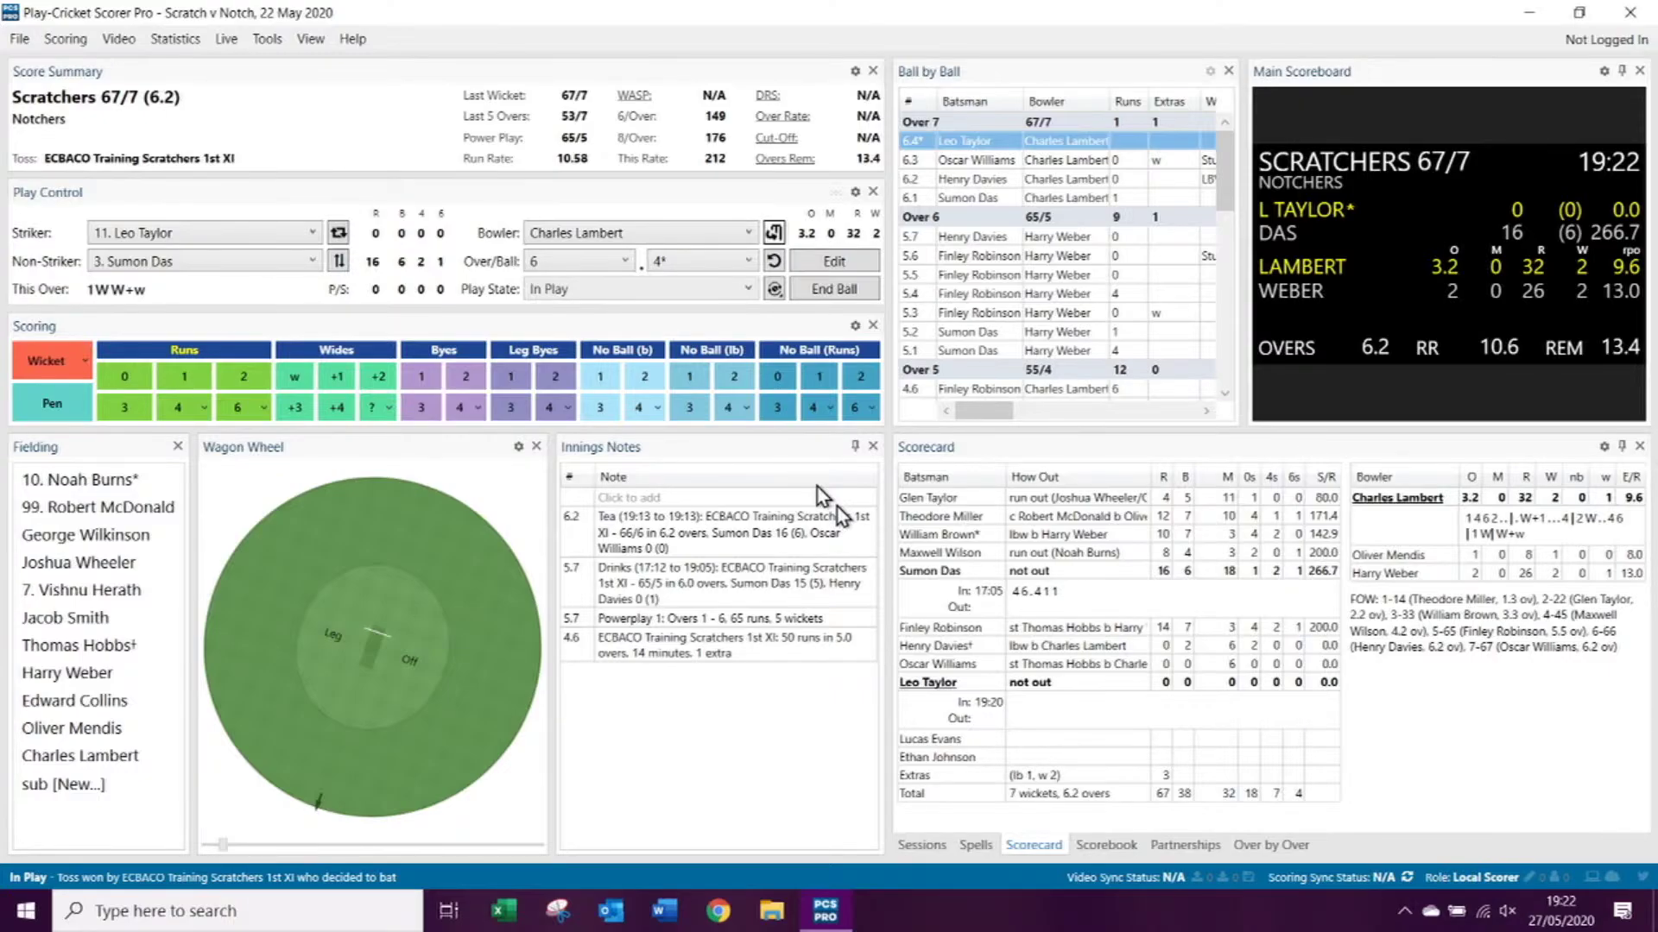
Step: Start a Caught dismissal for batsman number 11 with Batsmen Crossed enabled, and add Joe Root as a new substitute fielder
{"action": "left_click", "coordinate": [61, 367]}
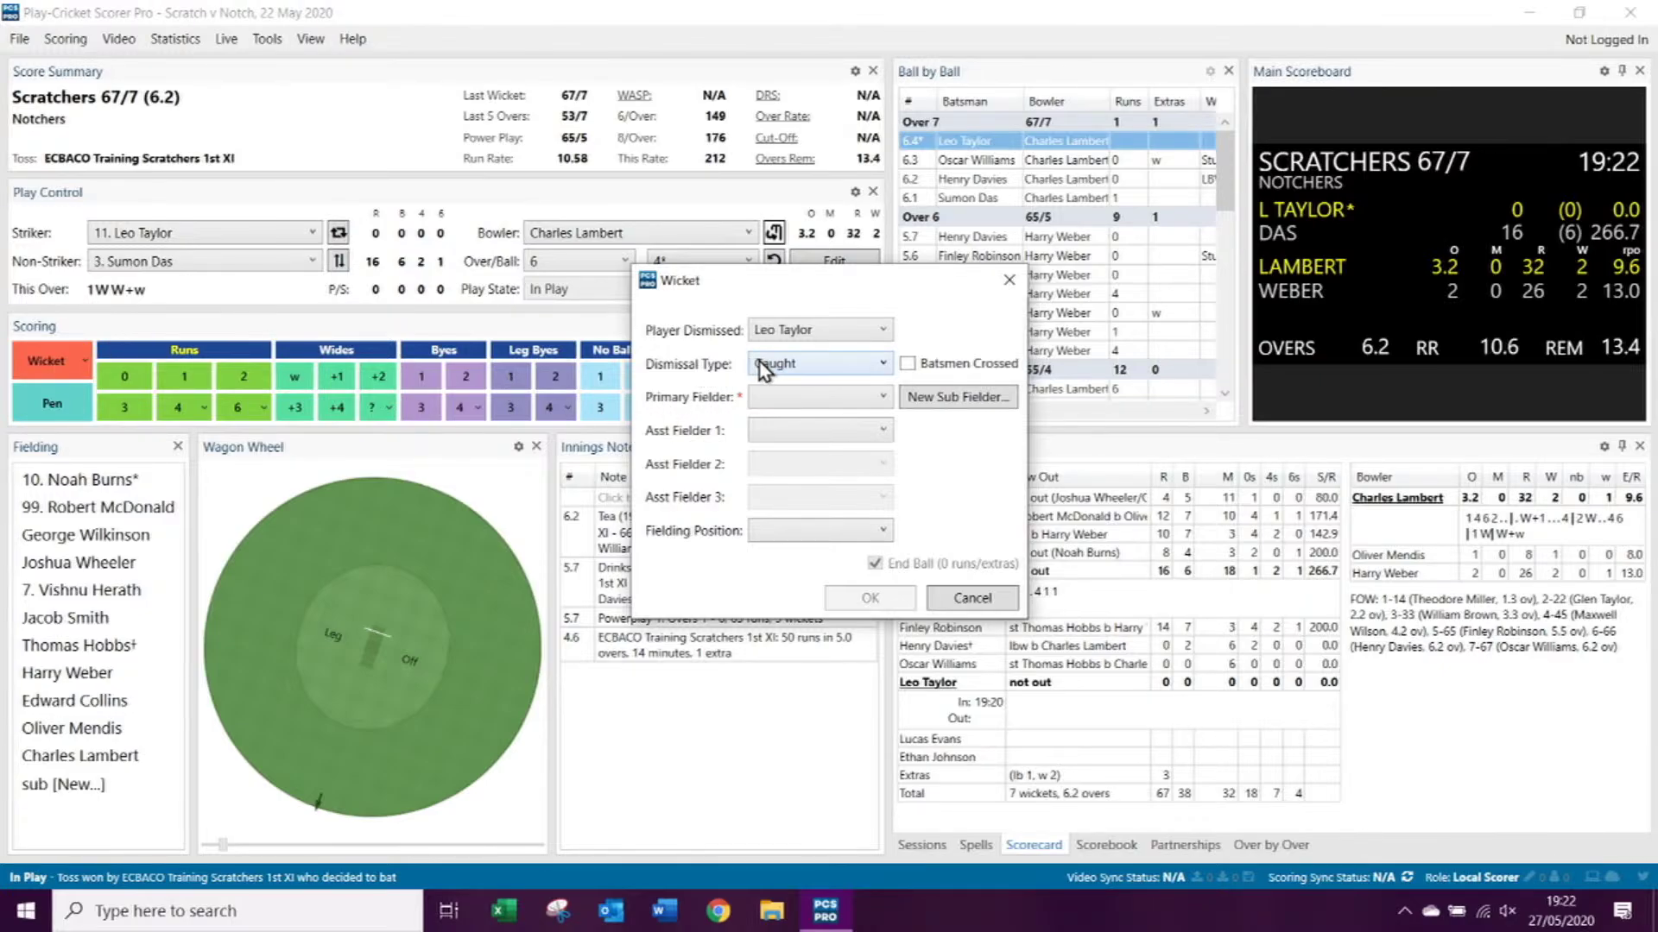
{"action": "left_click", "coordinate": [908, 366]}
{"action": "left_click", "coordinate": [934, 398]}
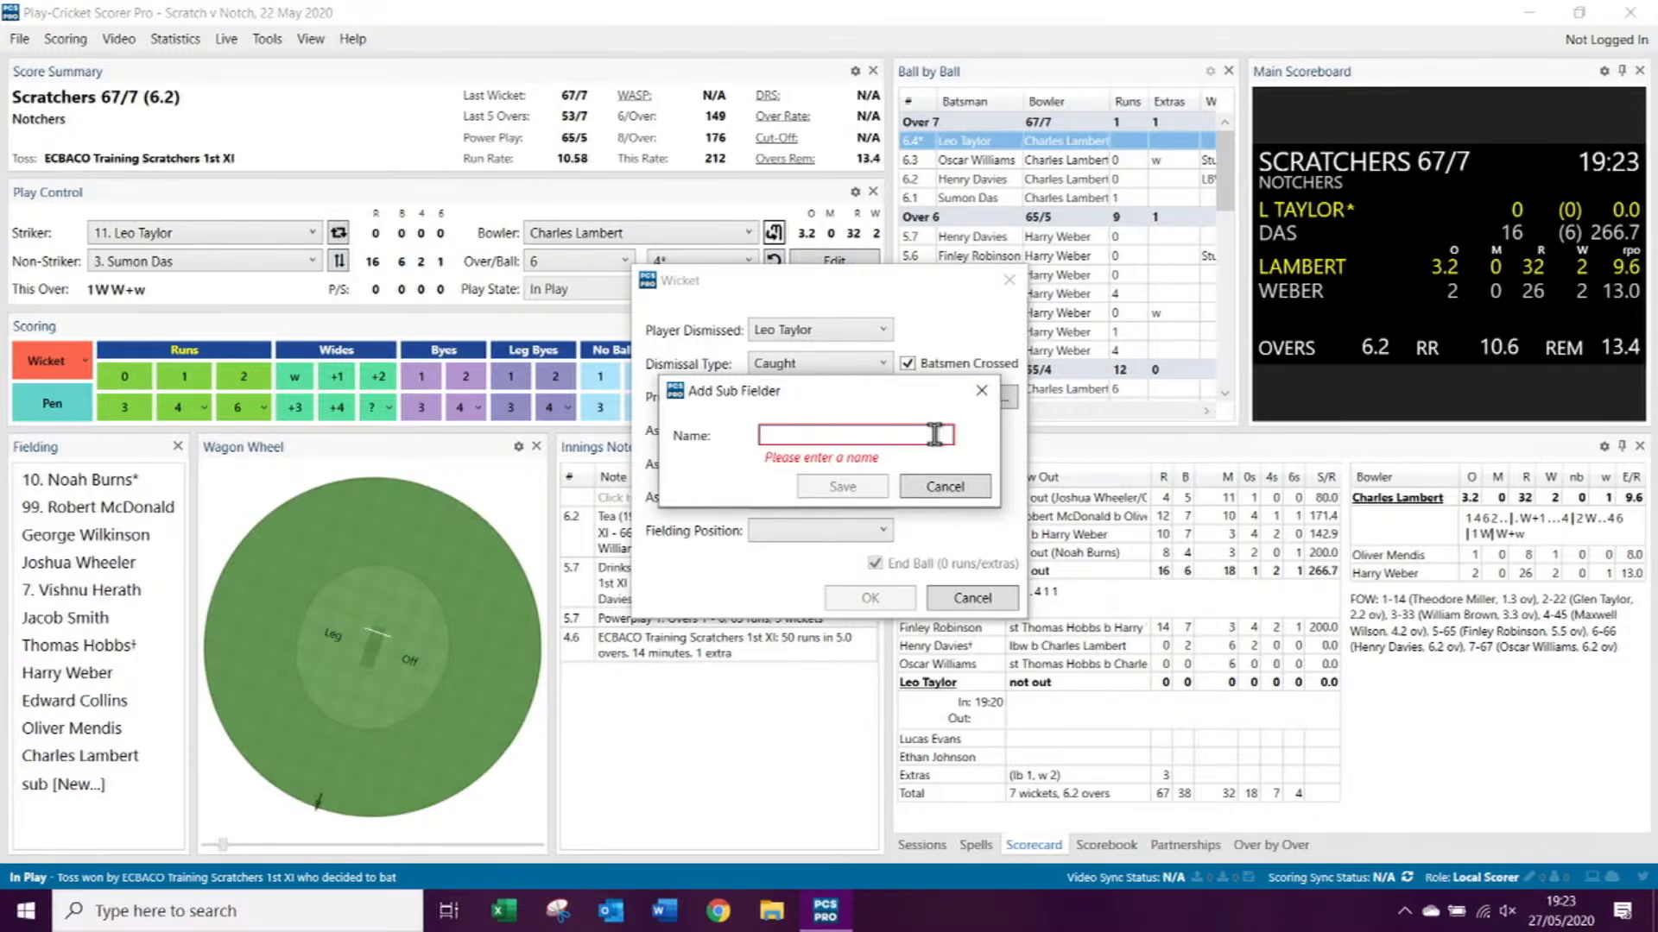
{"action": "type", "text": "Joe"}
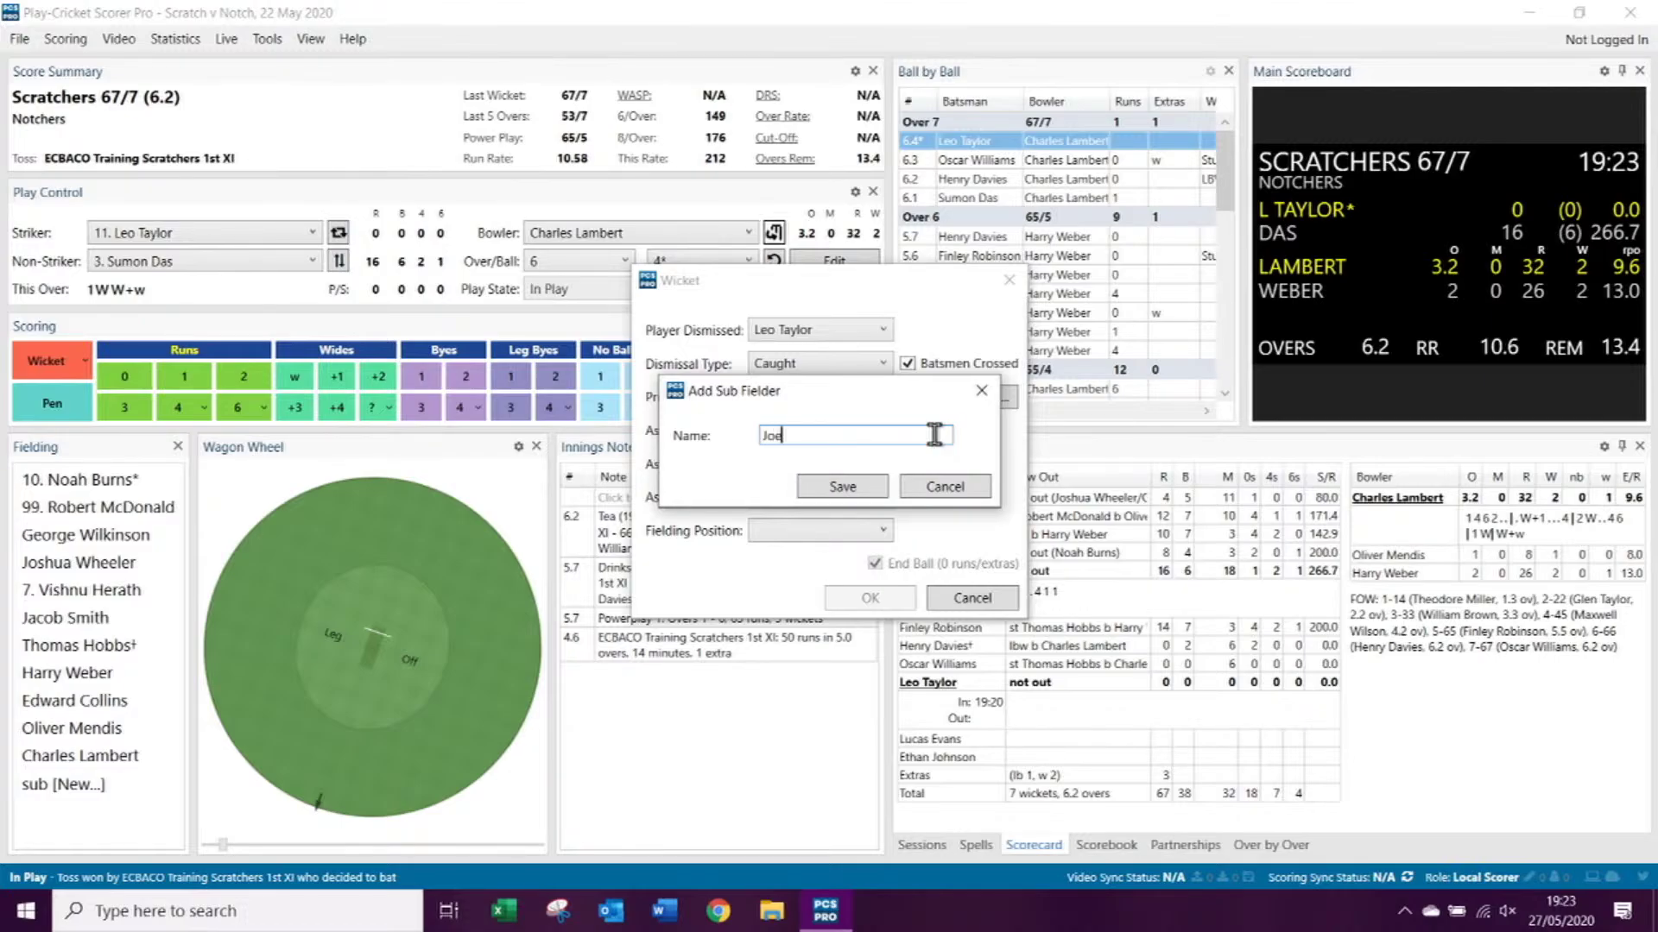
{"action": "type", "text": " Root"}
{"action": "left_click", "coordinate": [841, 486]}
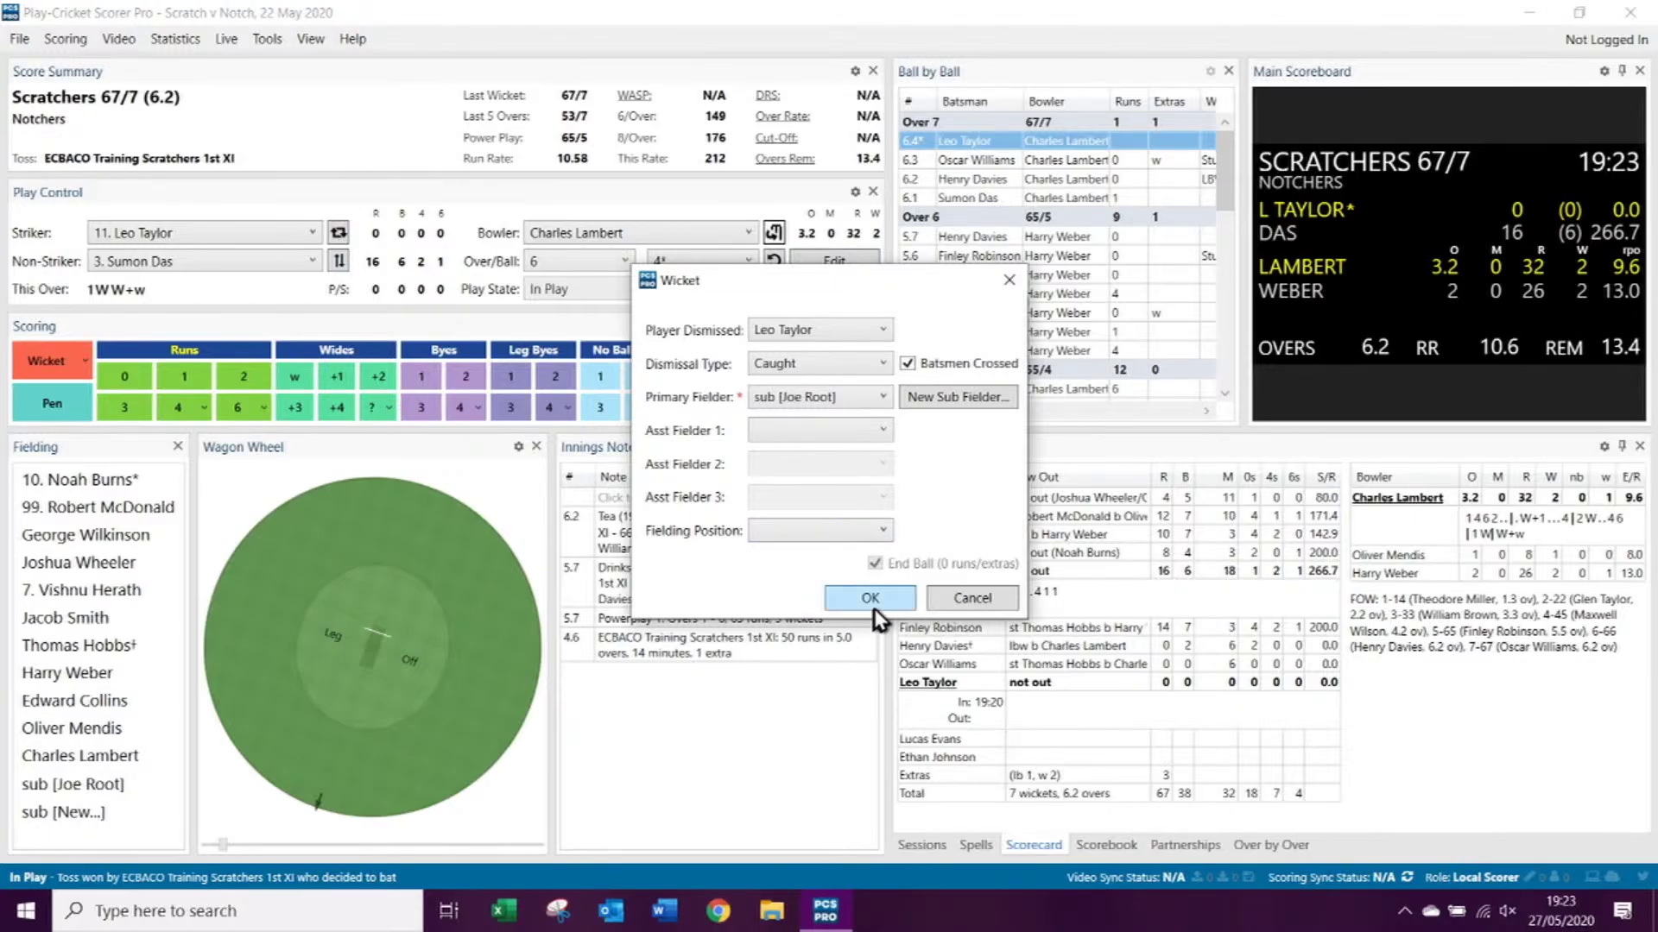
Step: Record the catch with the fielding position Third Man, and confirm the suggested incoming batsman
{"action": "left_click", "coordinate": [804, 537]}
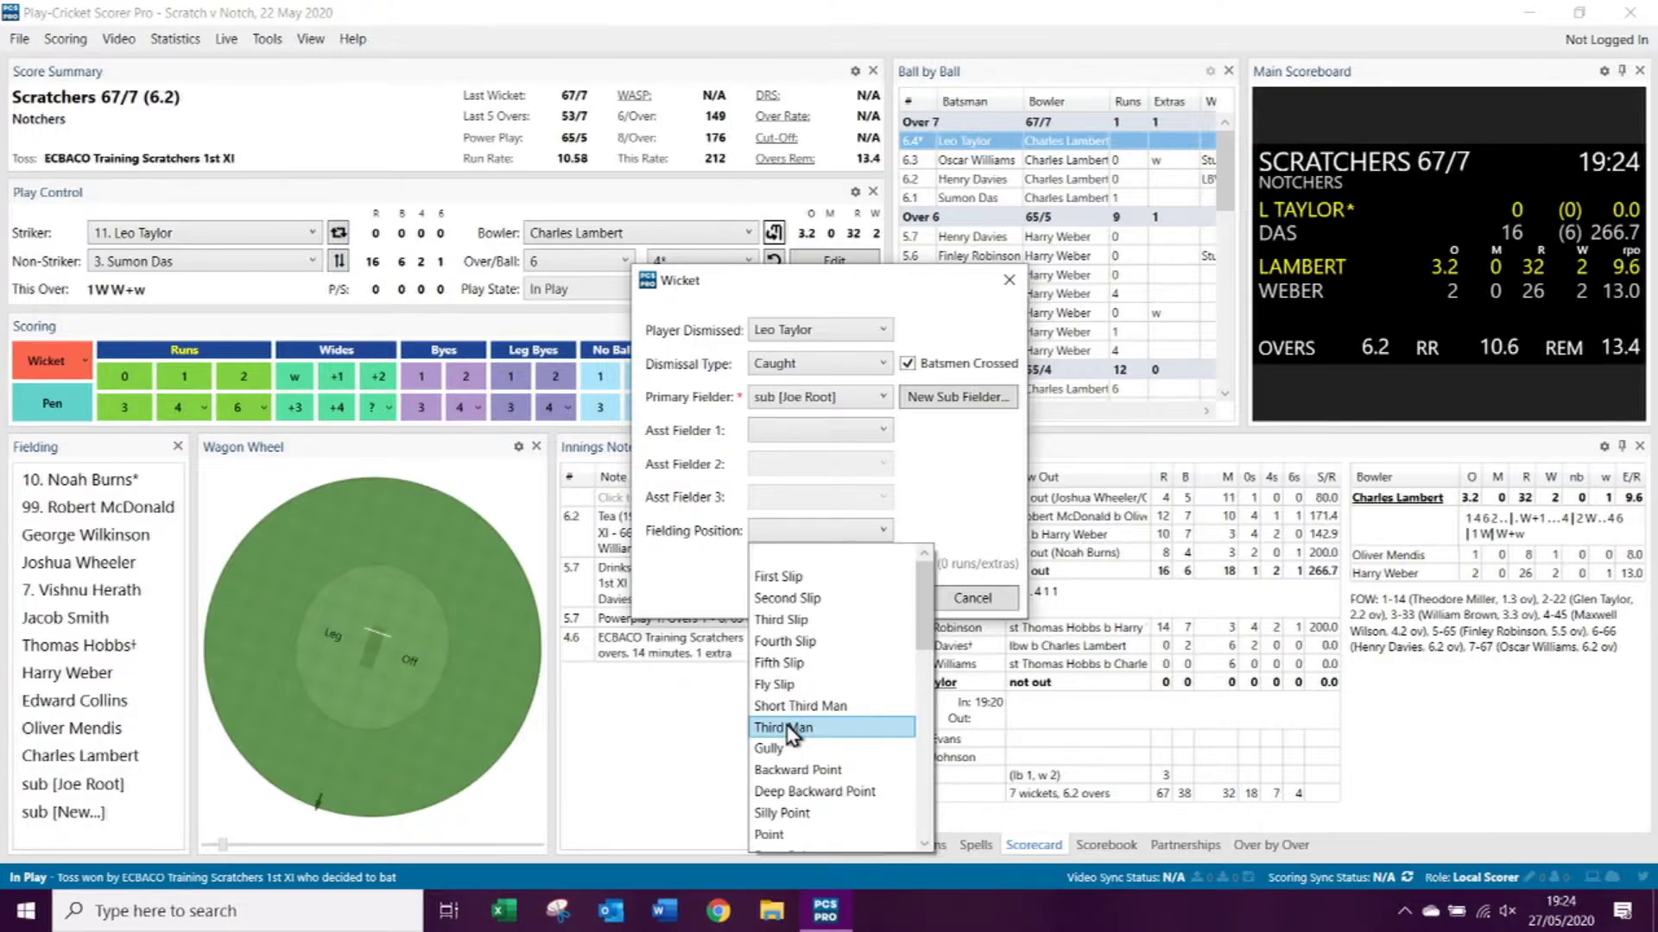
{"action": "left_click_drag", "start_coordinate": [926, 615], "coordinate": [928, 837]}
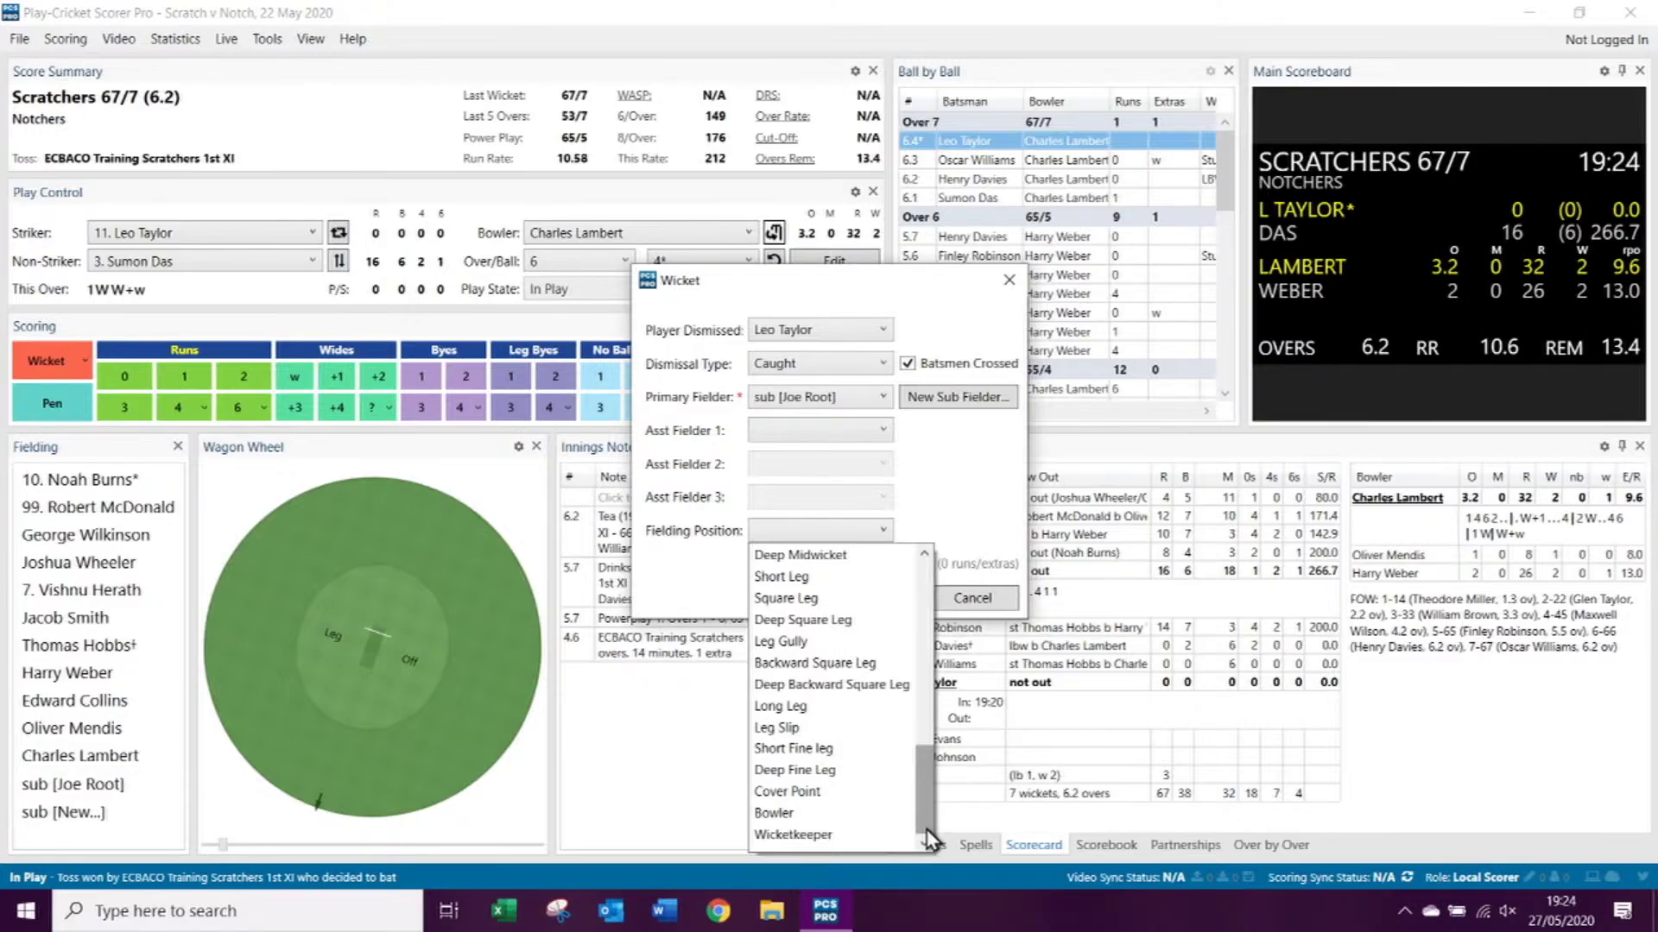
{"action": "left_click_drag", "start_coordinate": [928, 837], "coordinate": [926, 670]}
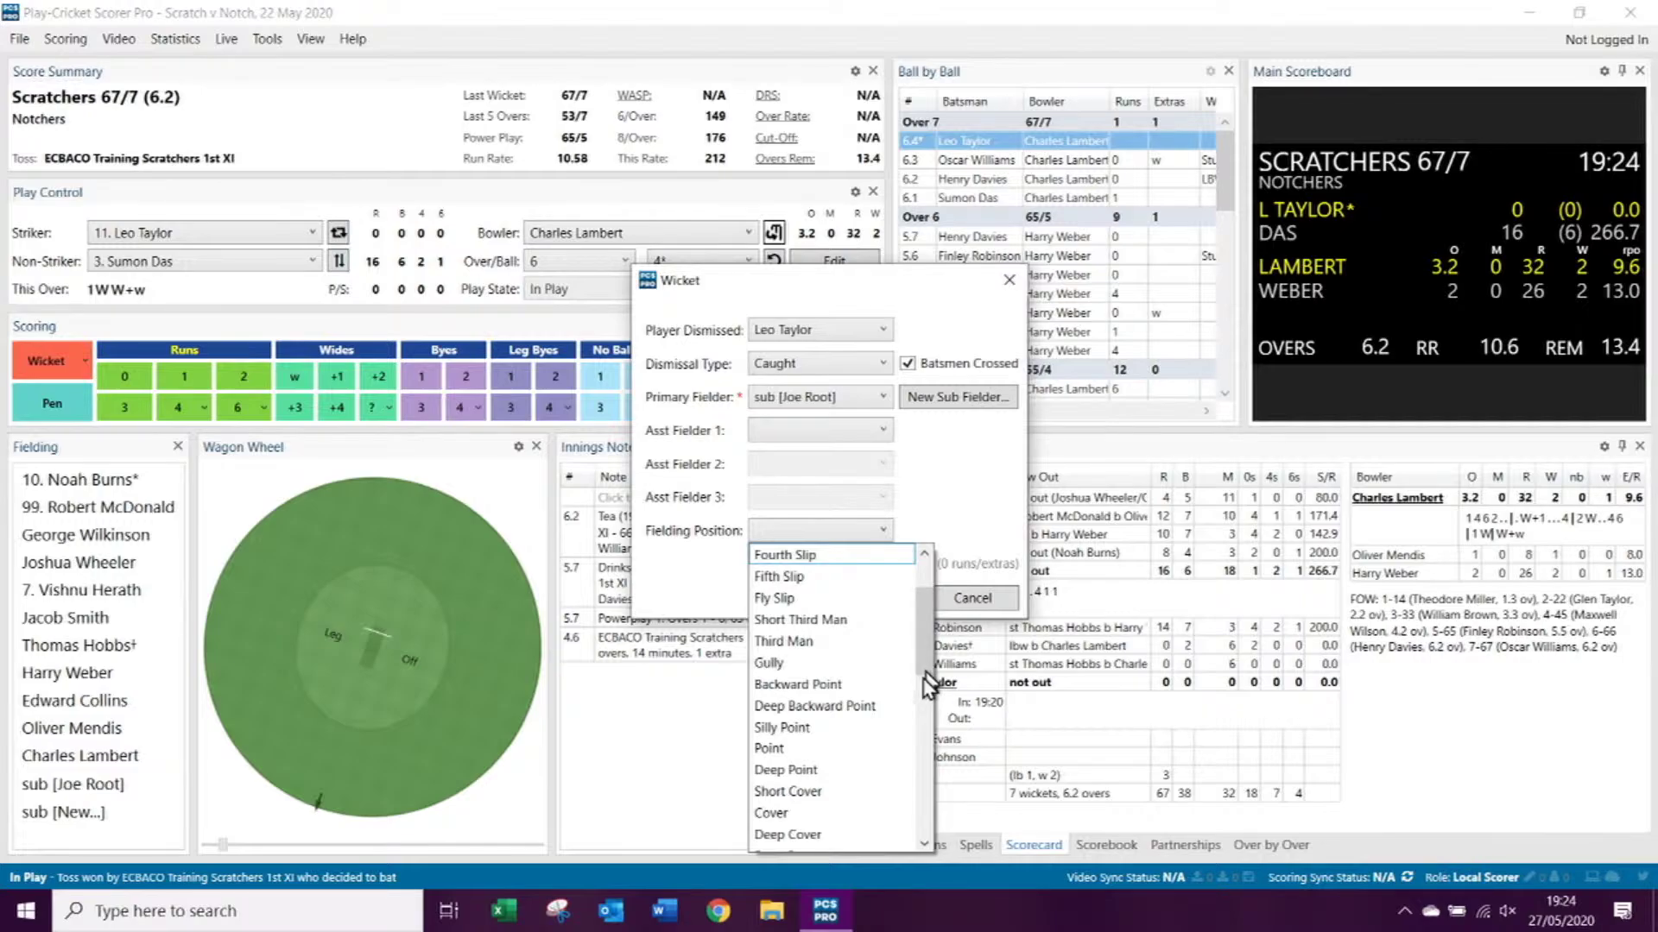
{"action": "left_click", "coordinate": [787, 641]}
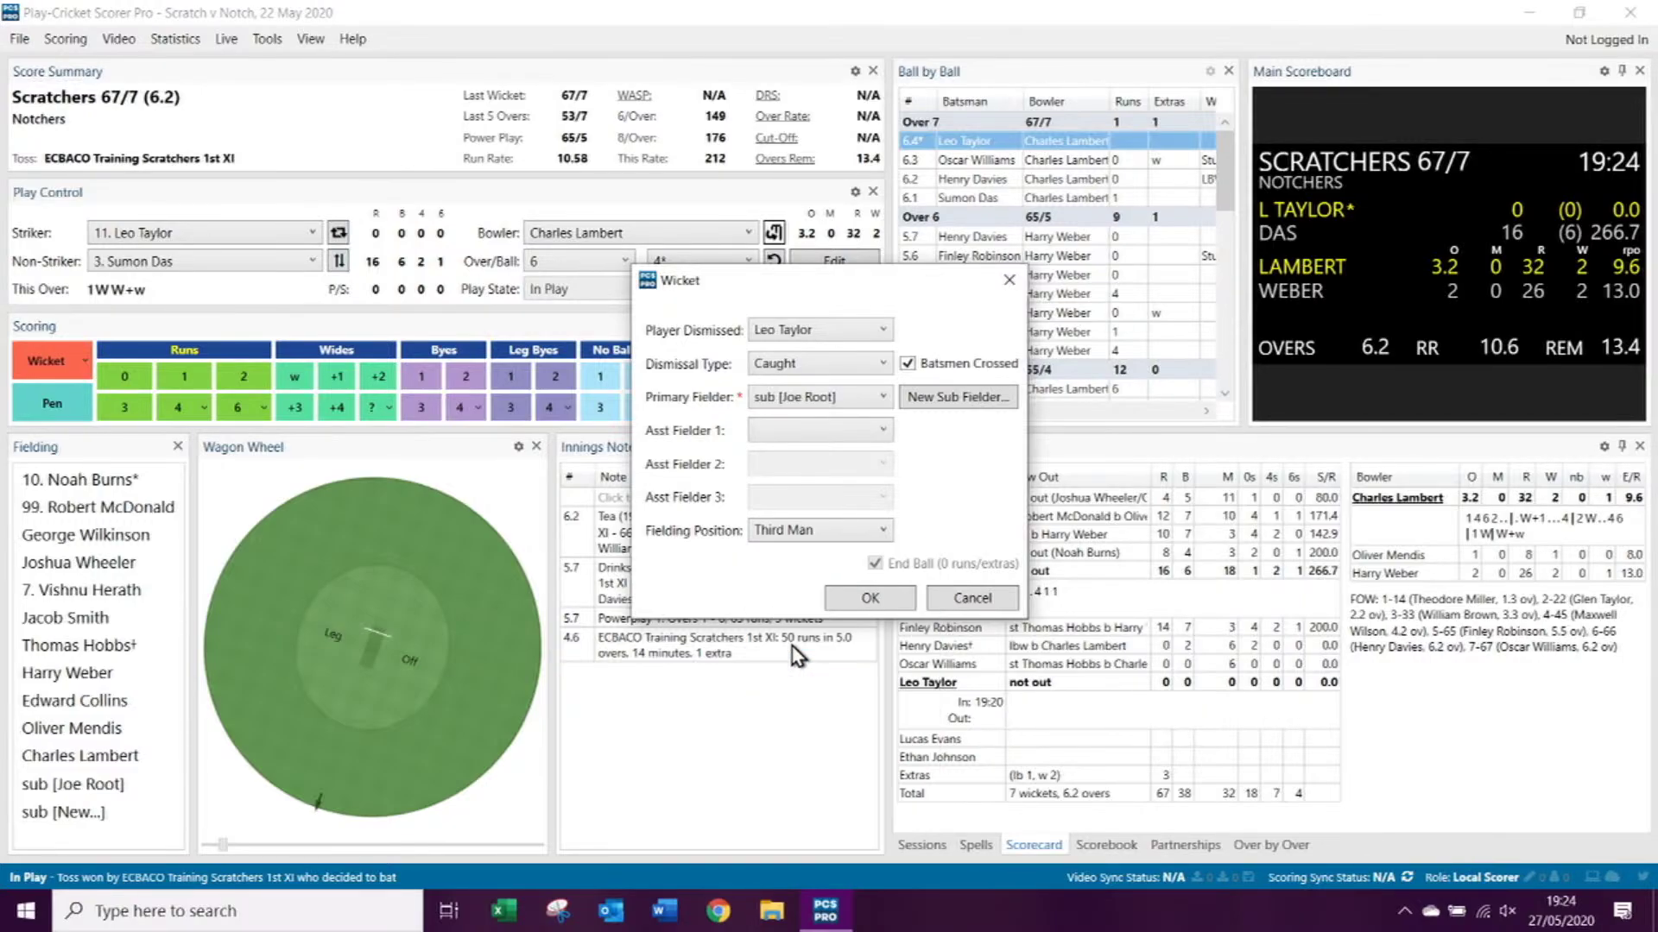
{"action": "left_click", "coordinate": [870, 598]}
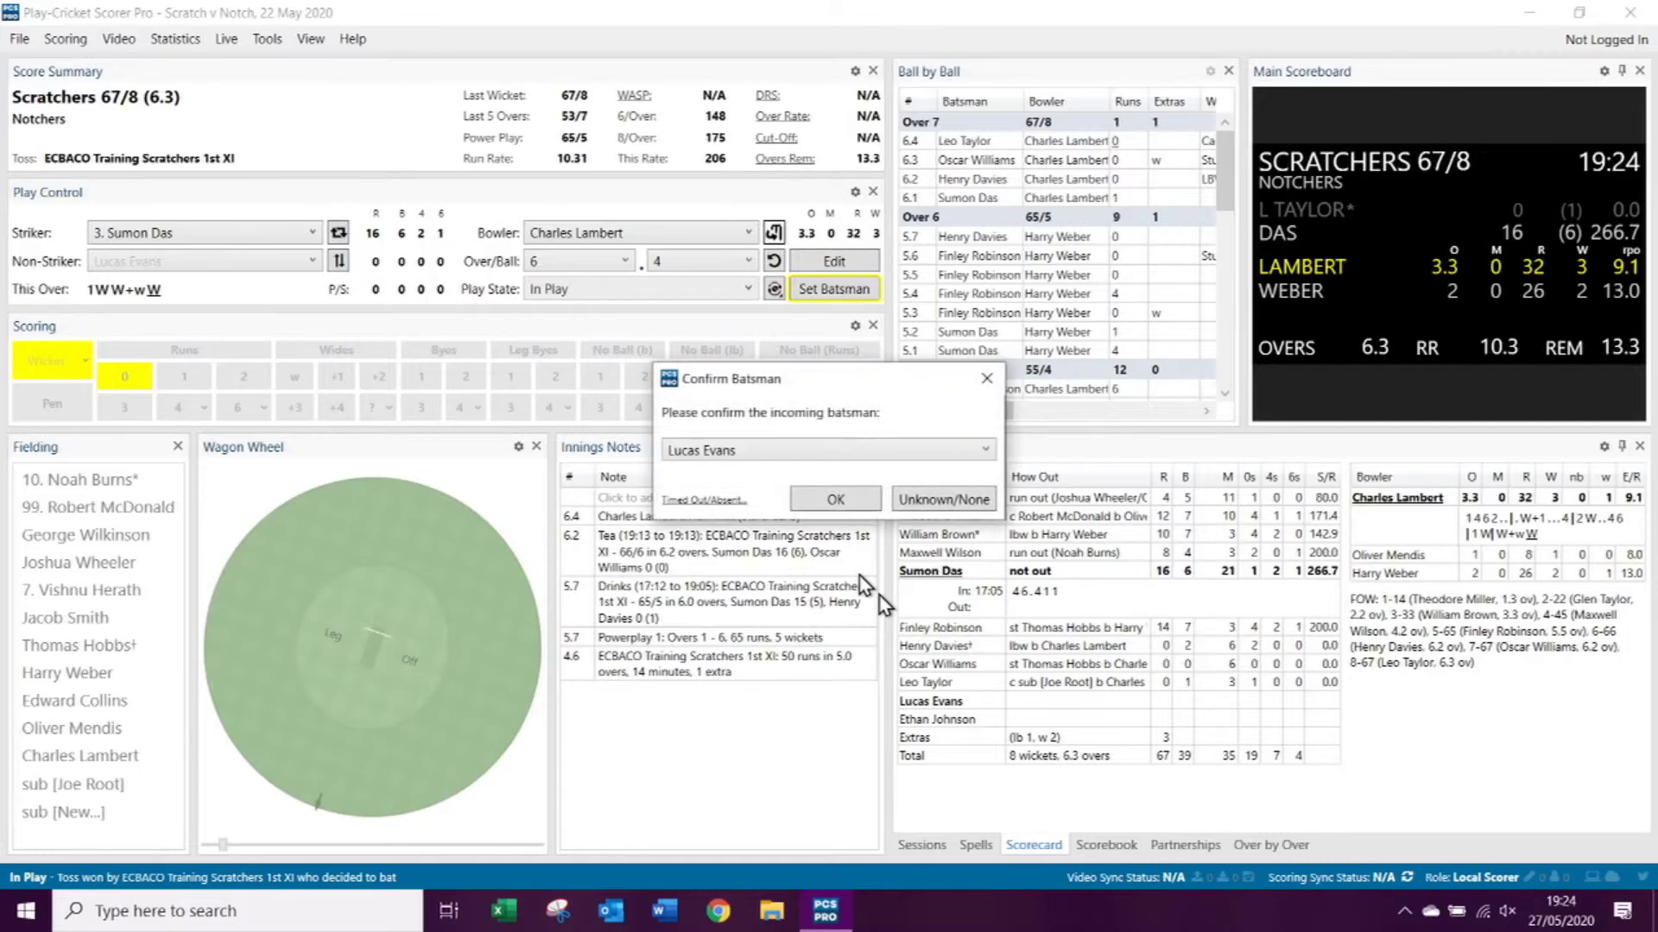
{"action": "left_click", "coordinate": [842, 499]}
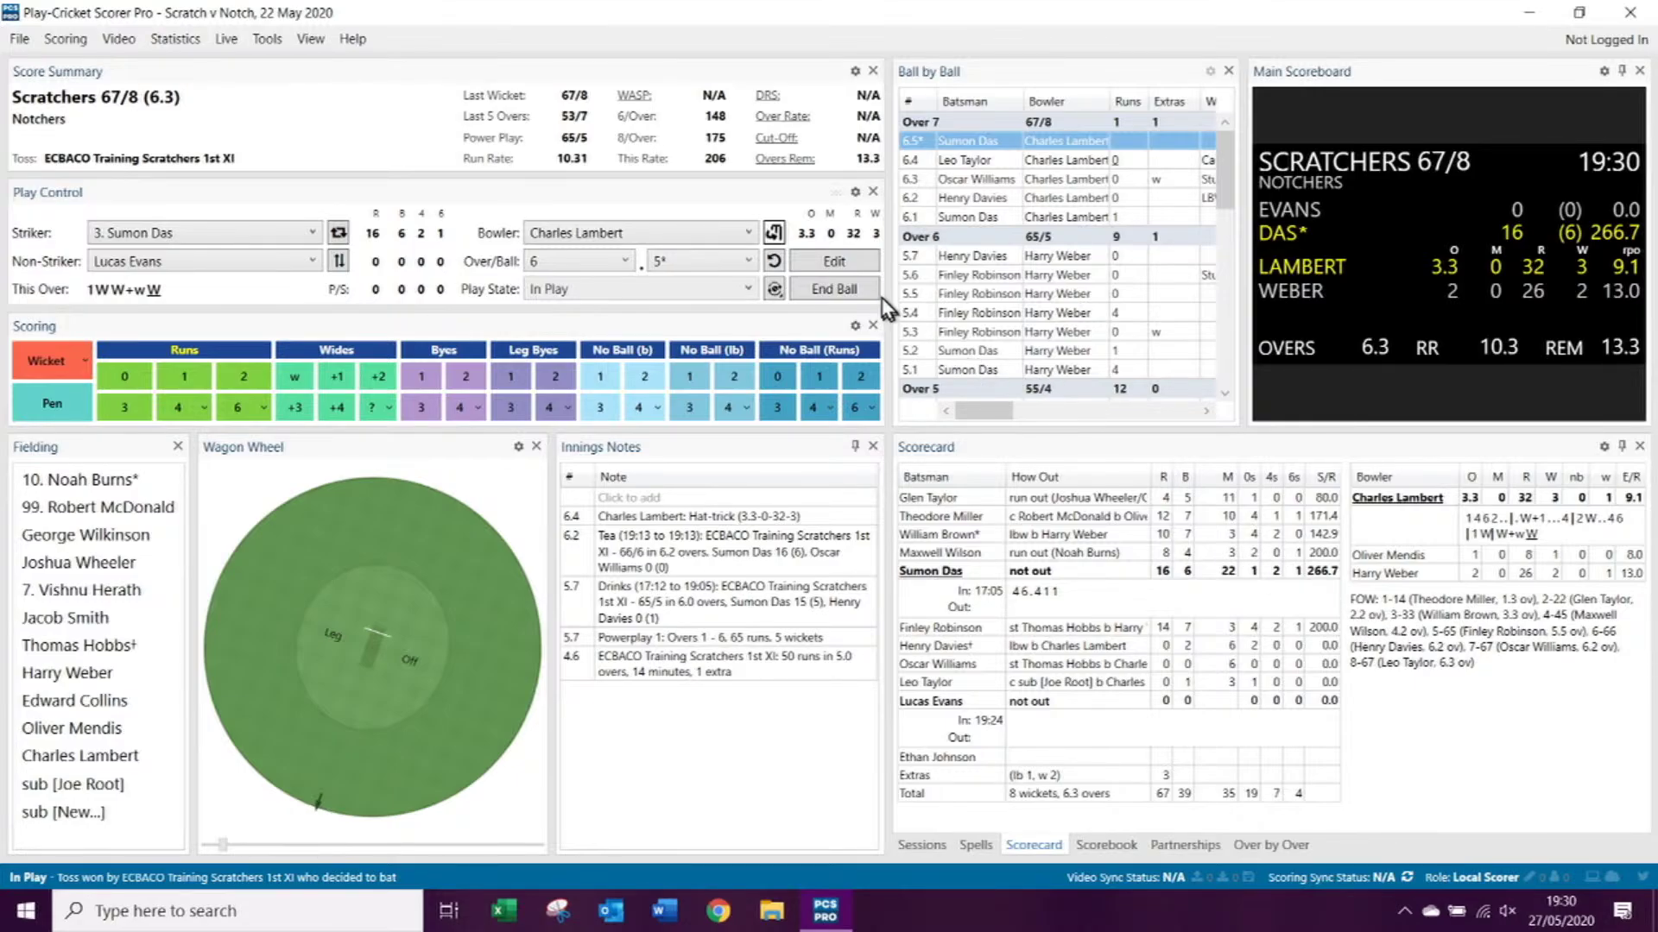
Step: Enter ball editing mode and go to over 2, ball 2
{"action": "left_click", "coordinate": [853, 267]}
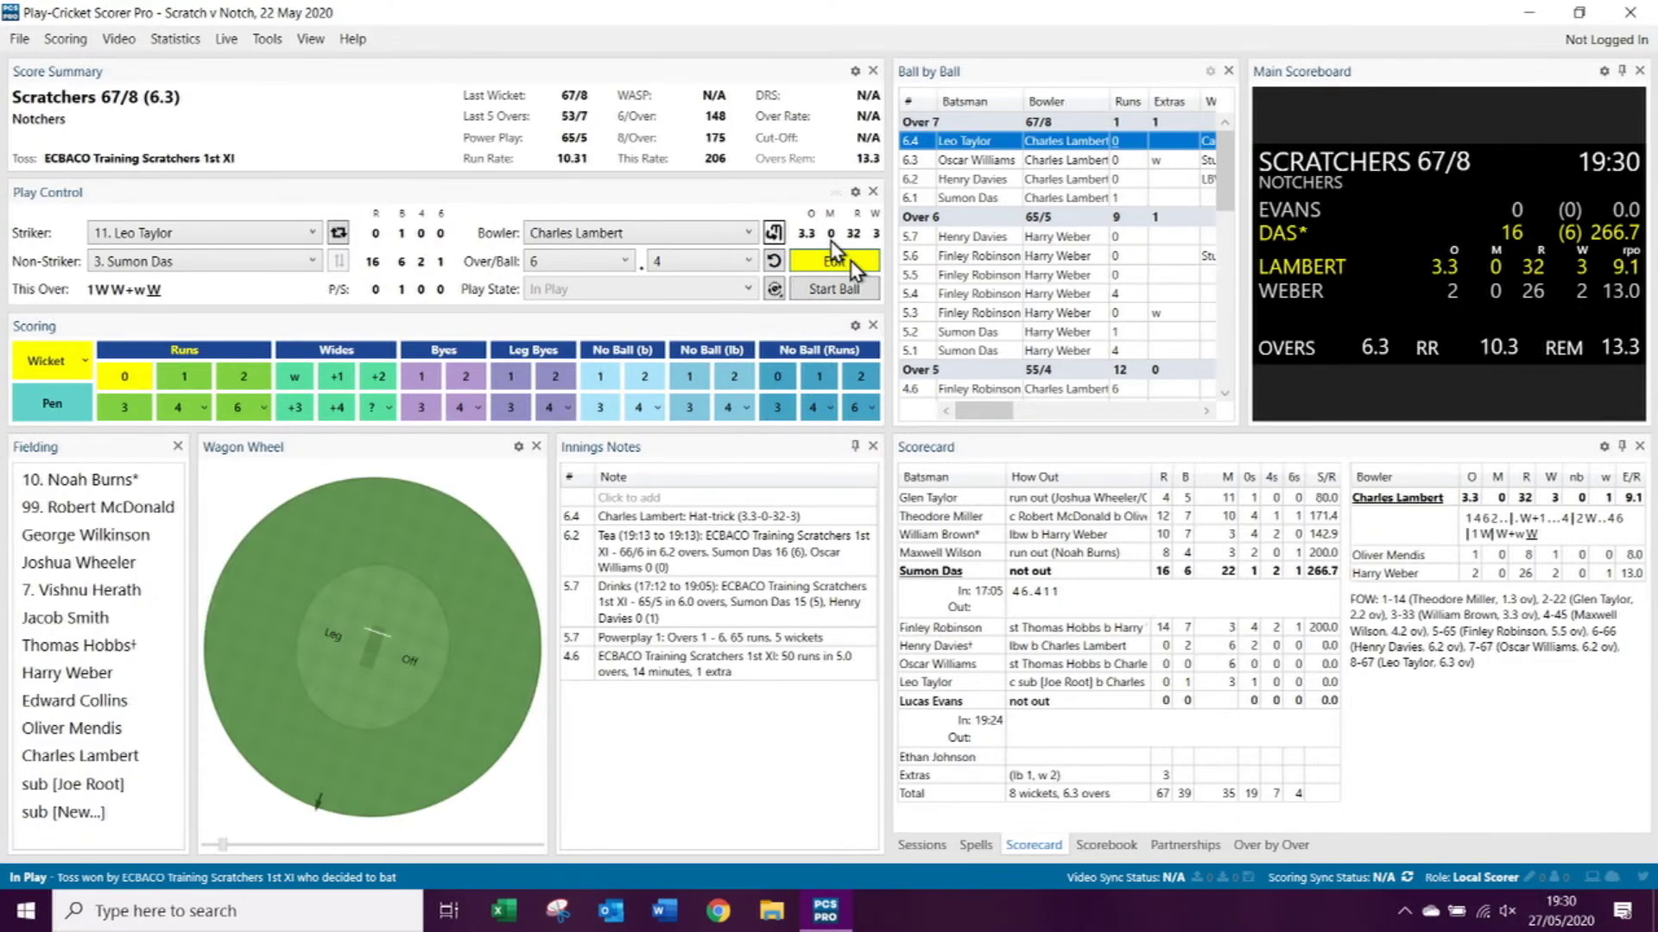
{"action": "left_click", "coordinate": [547, 266]}
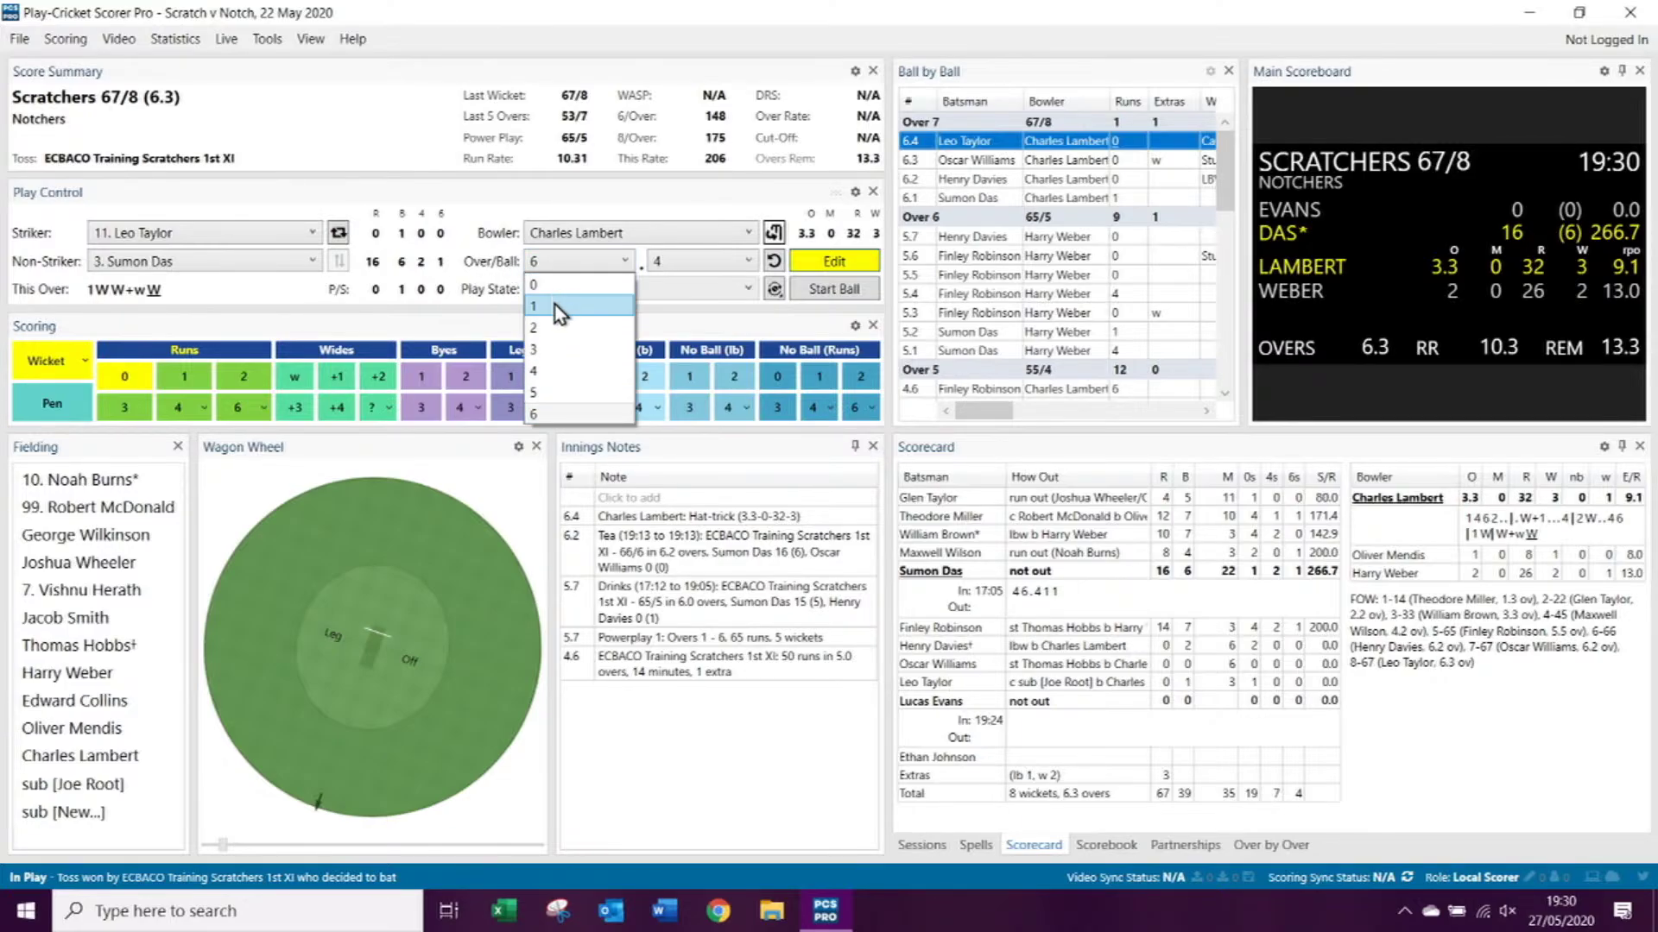
{"action": "left_click", "coordinate": [557, 328]}
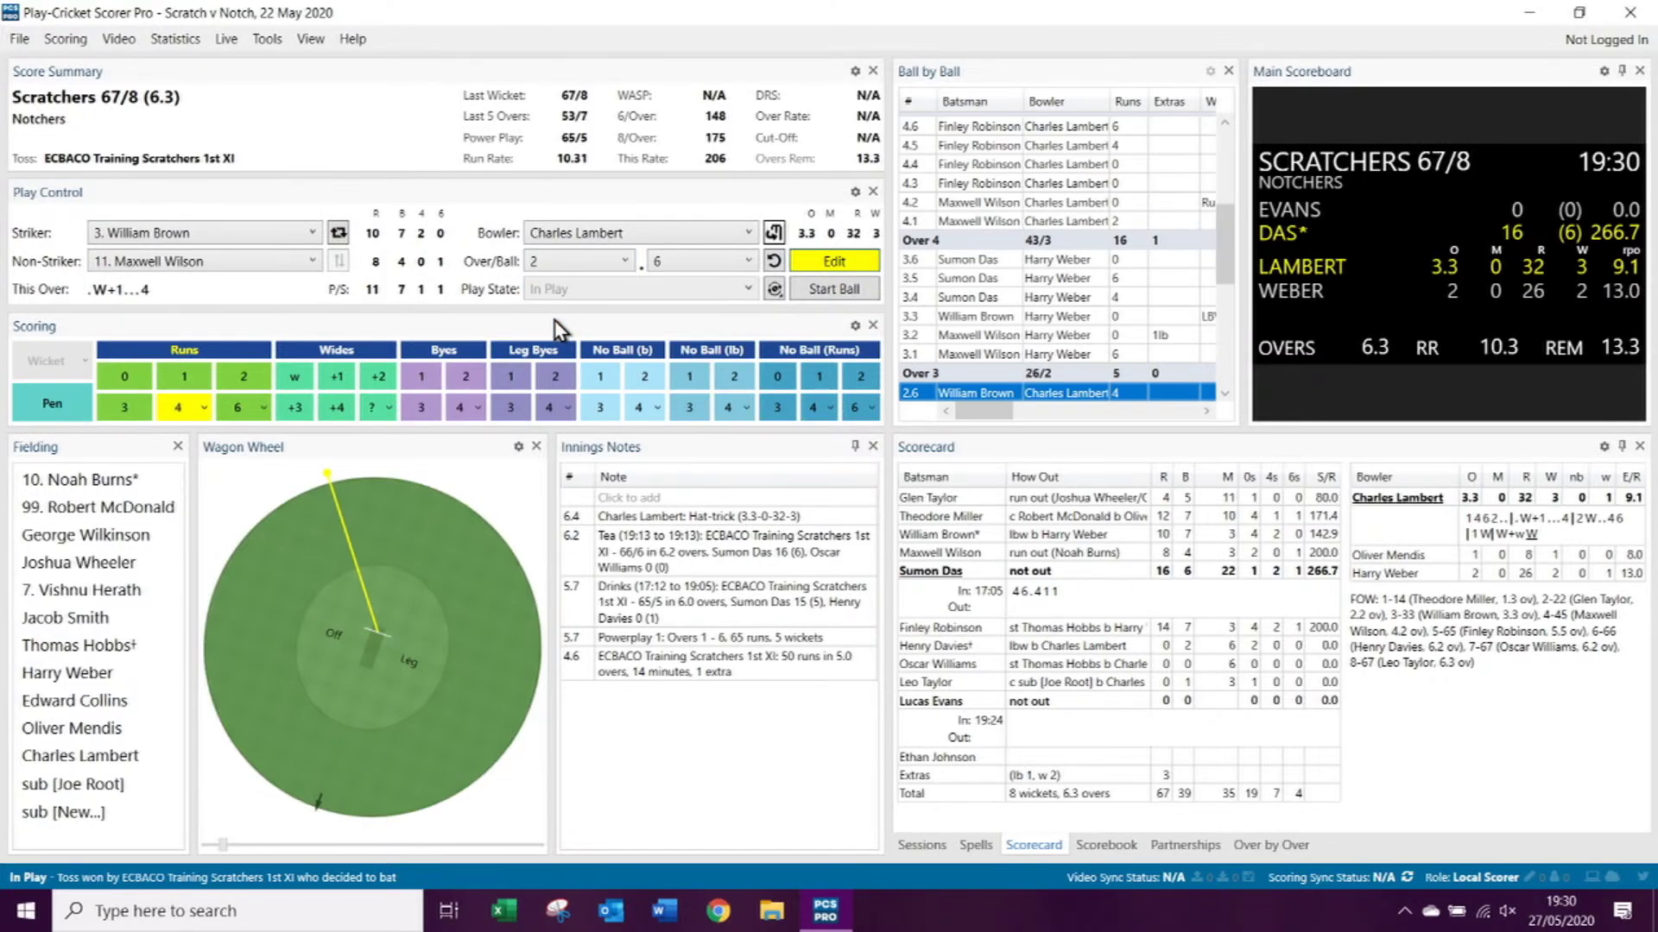
{"action": "left_click", "coordinate": [695, 270]}
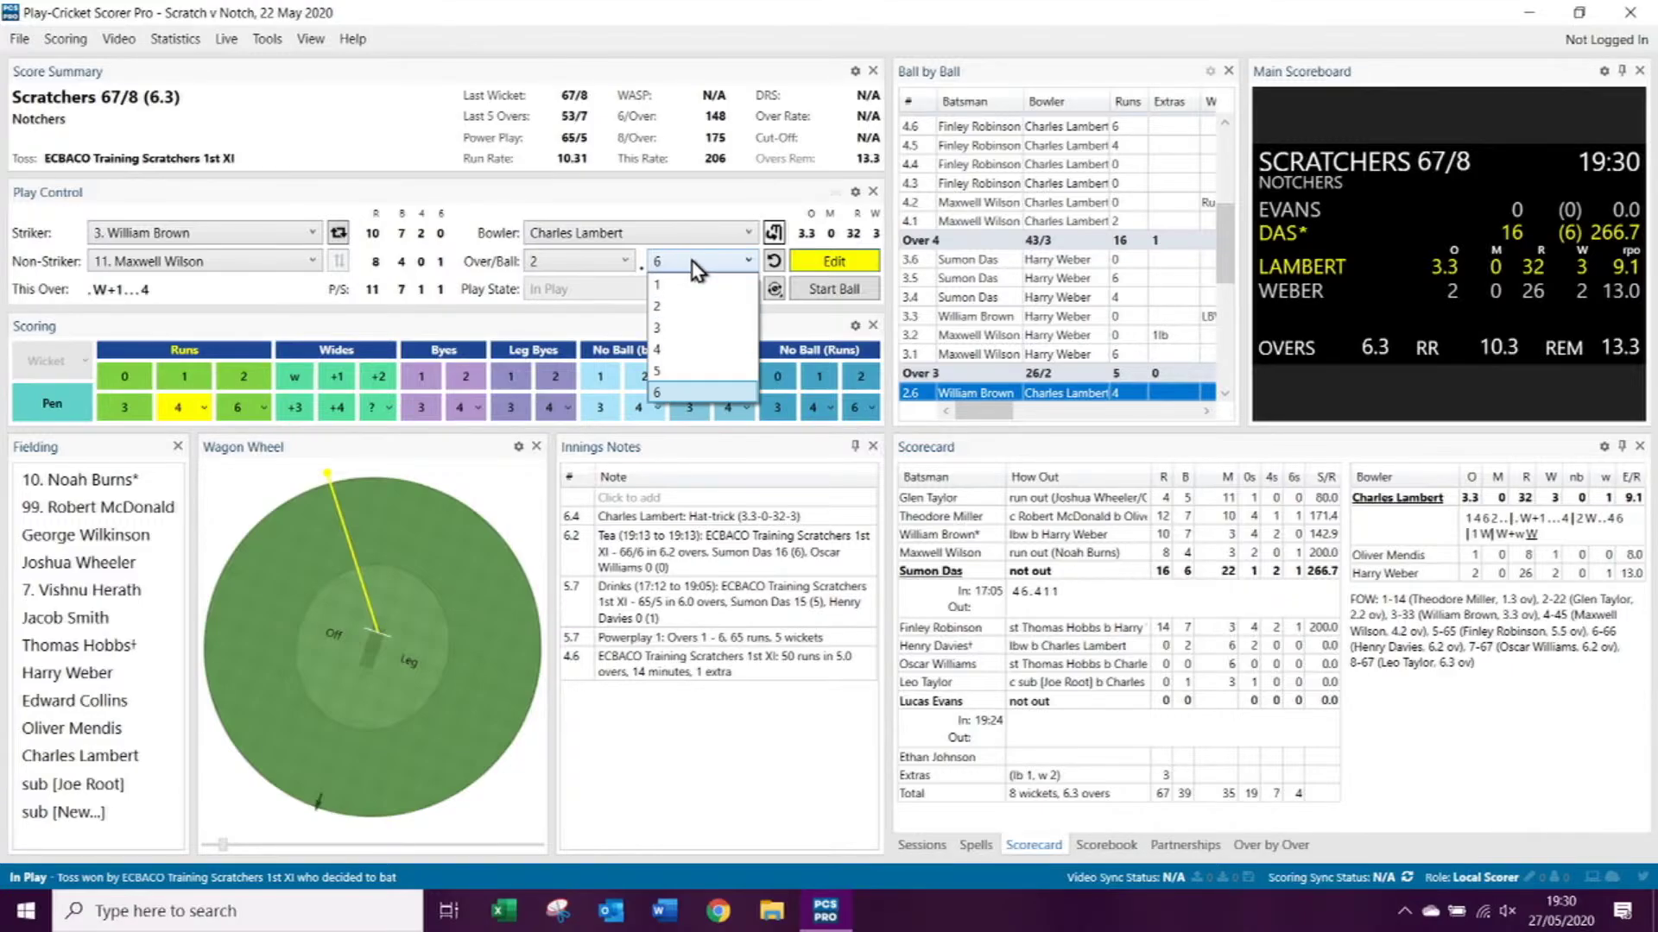
{"action": "left_click", "coordinate": [695, 306]}
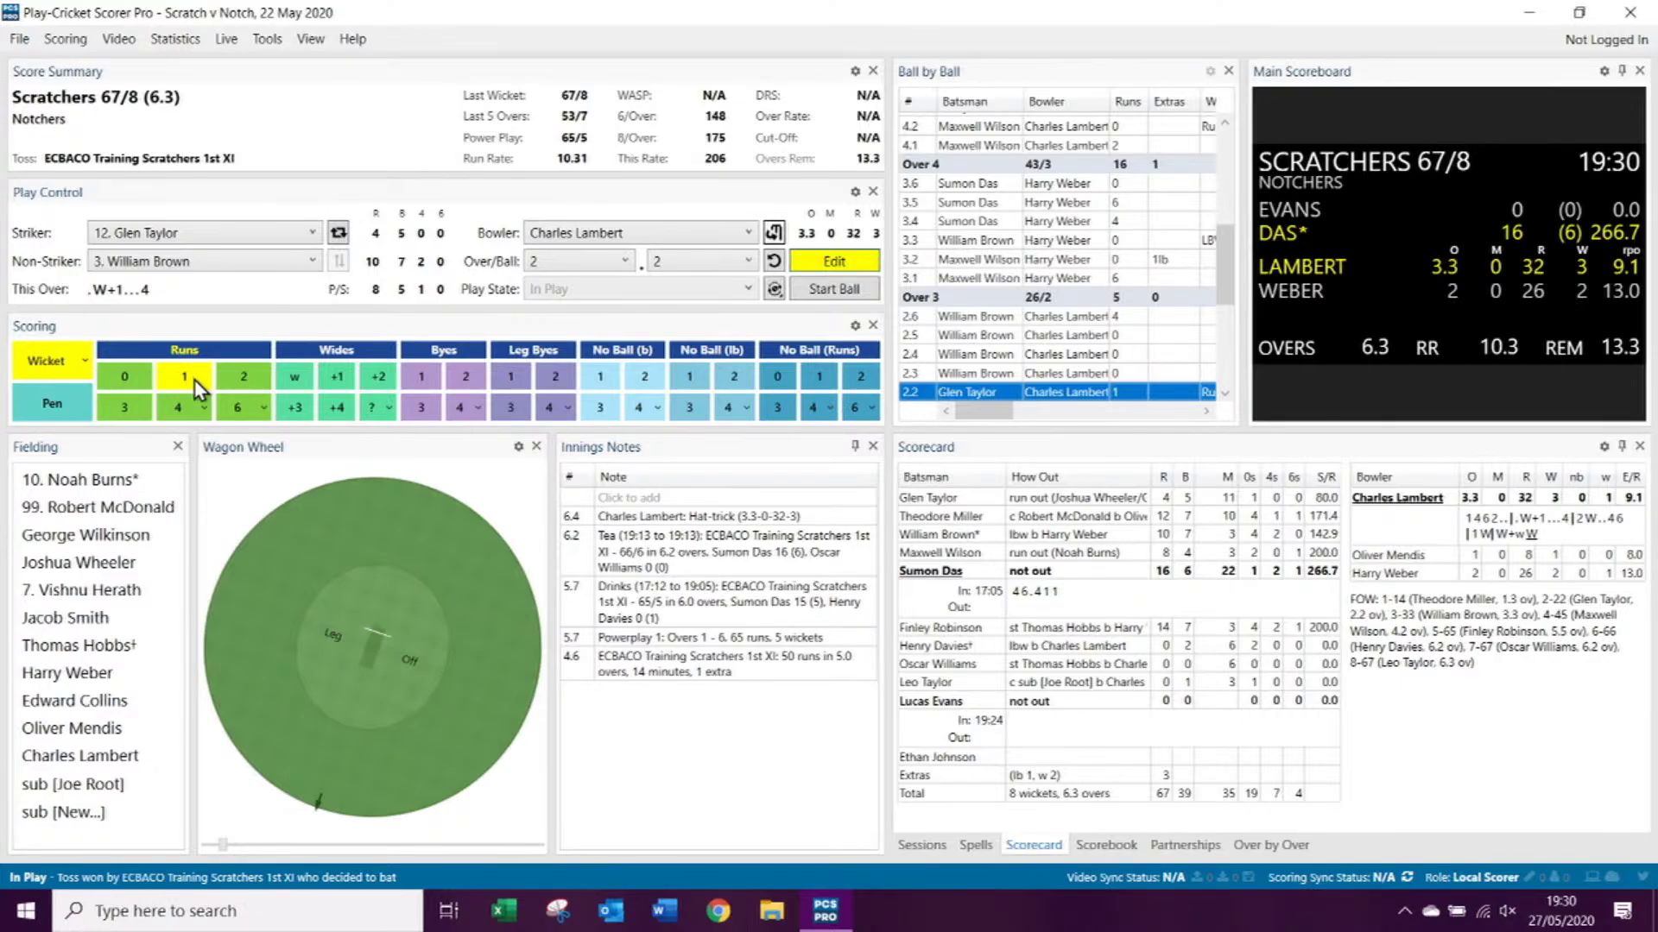
Step: Examine the run-out details and the Player Dismissed choices for ball 2.2, and leave the wicket unedited
{"action": "left_click", "coordinate": [48, 364]}
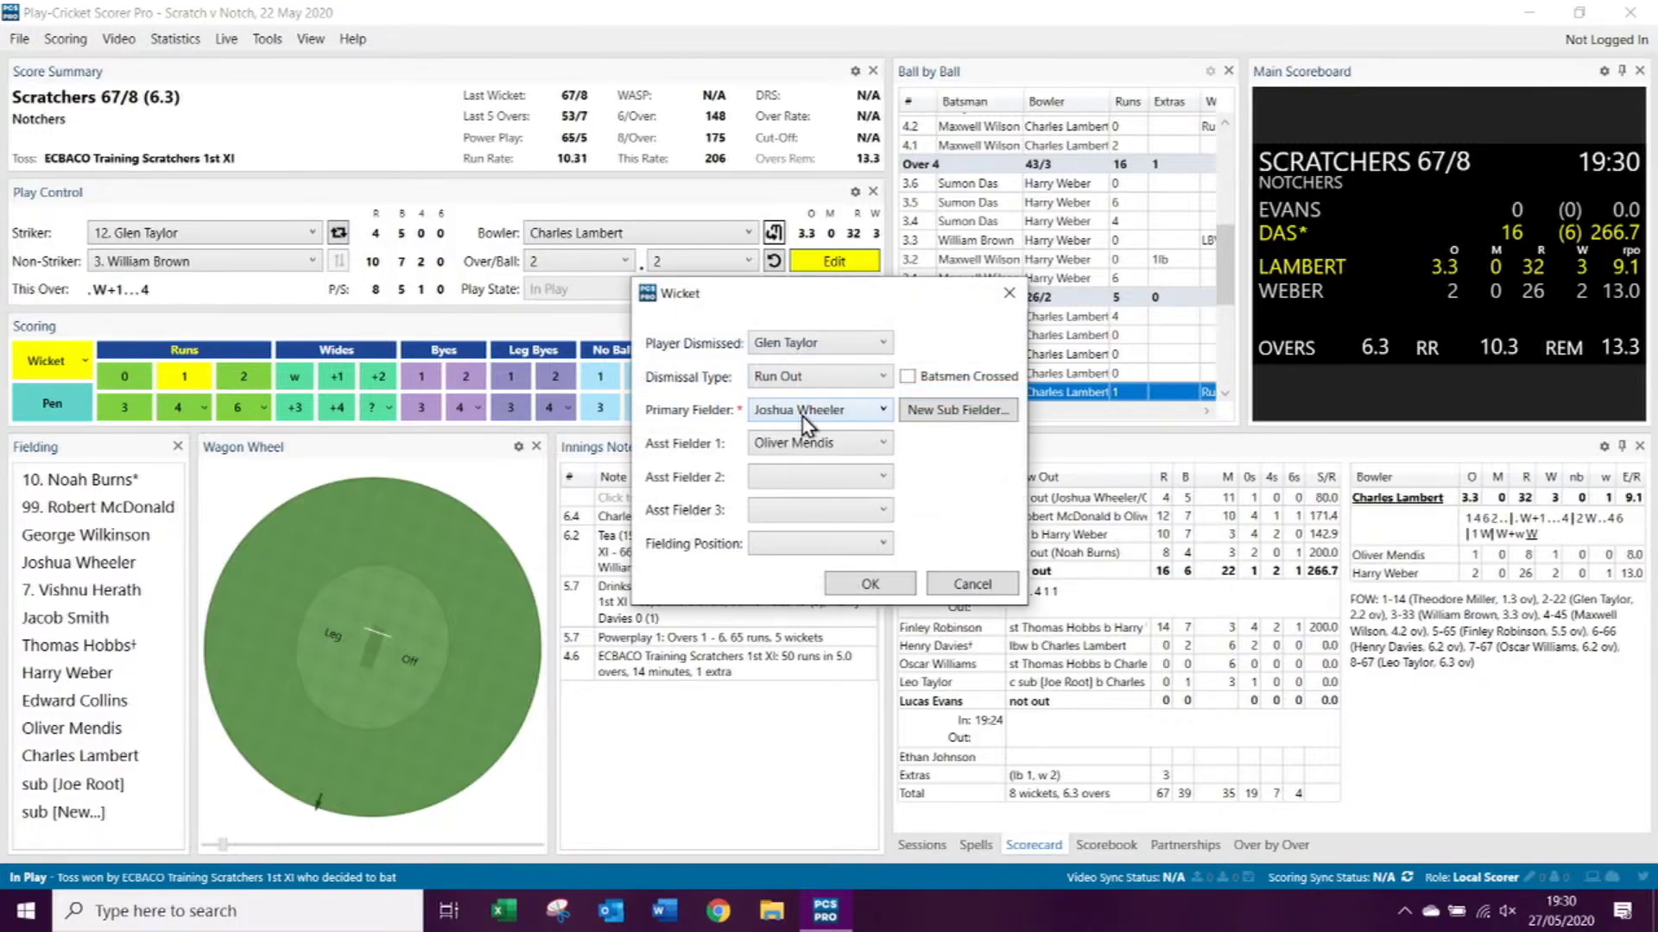
{"action": "left_click", "coordinate": [888, 347]}
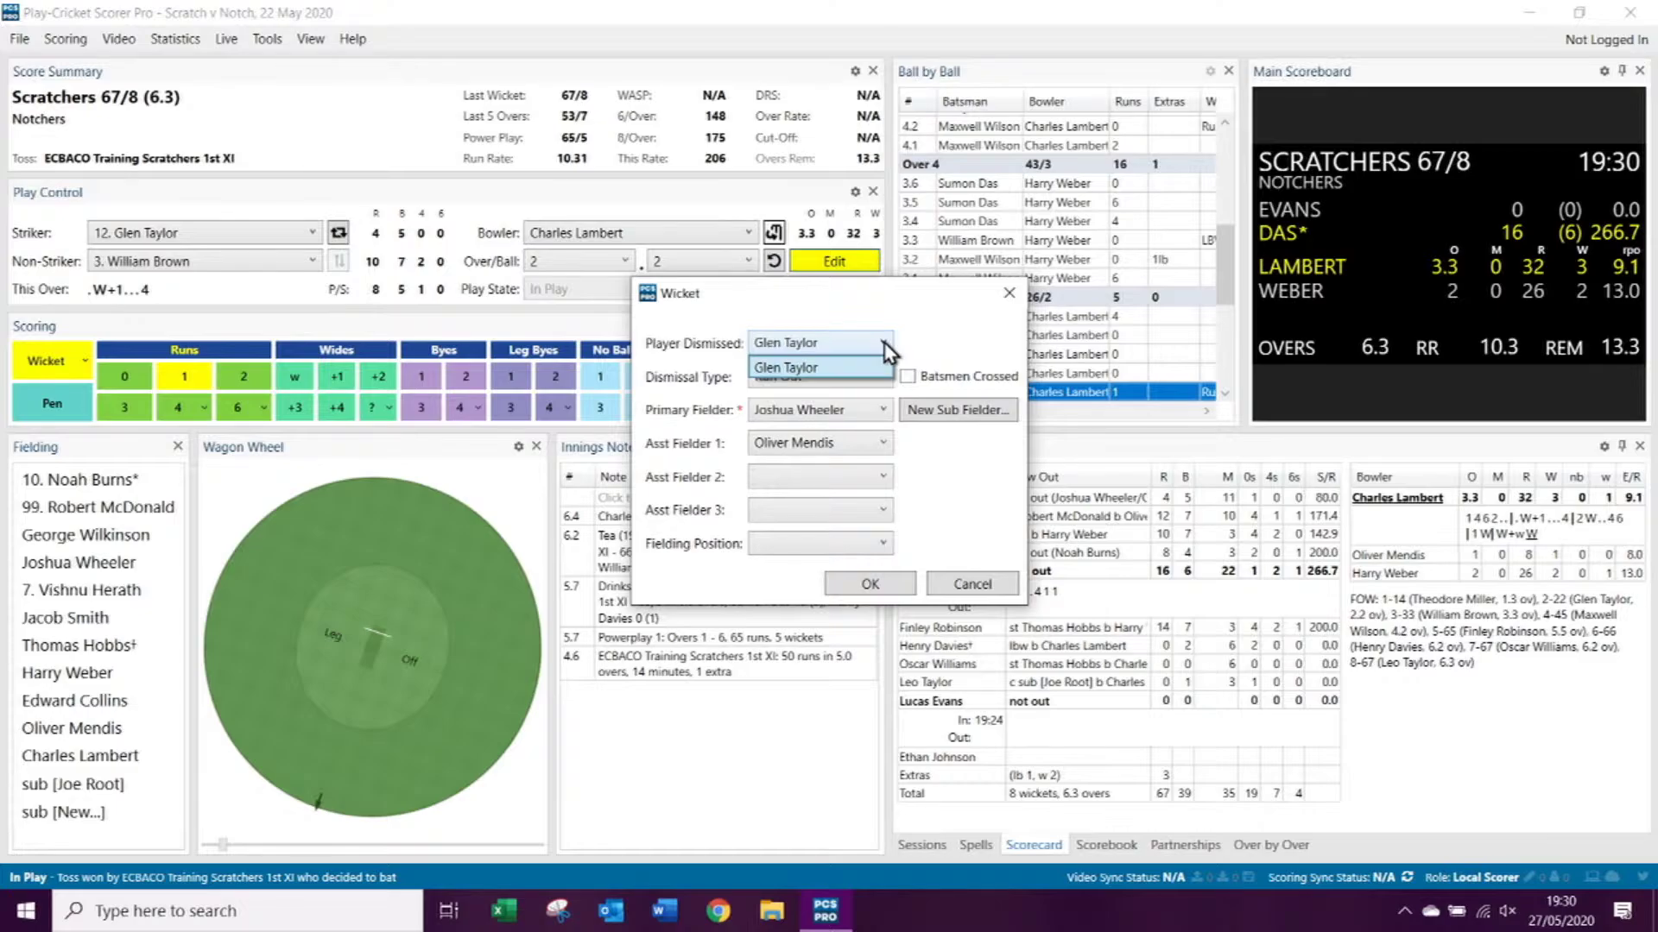
{"action": "left_click", "coordinate": [888, 347]}
{"action": "left_click", "coordinate": [887, 347]}
{"action": "left_click", "coordinate": [888, 349]}
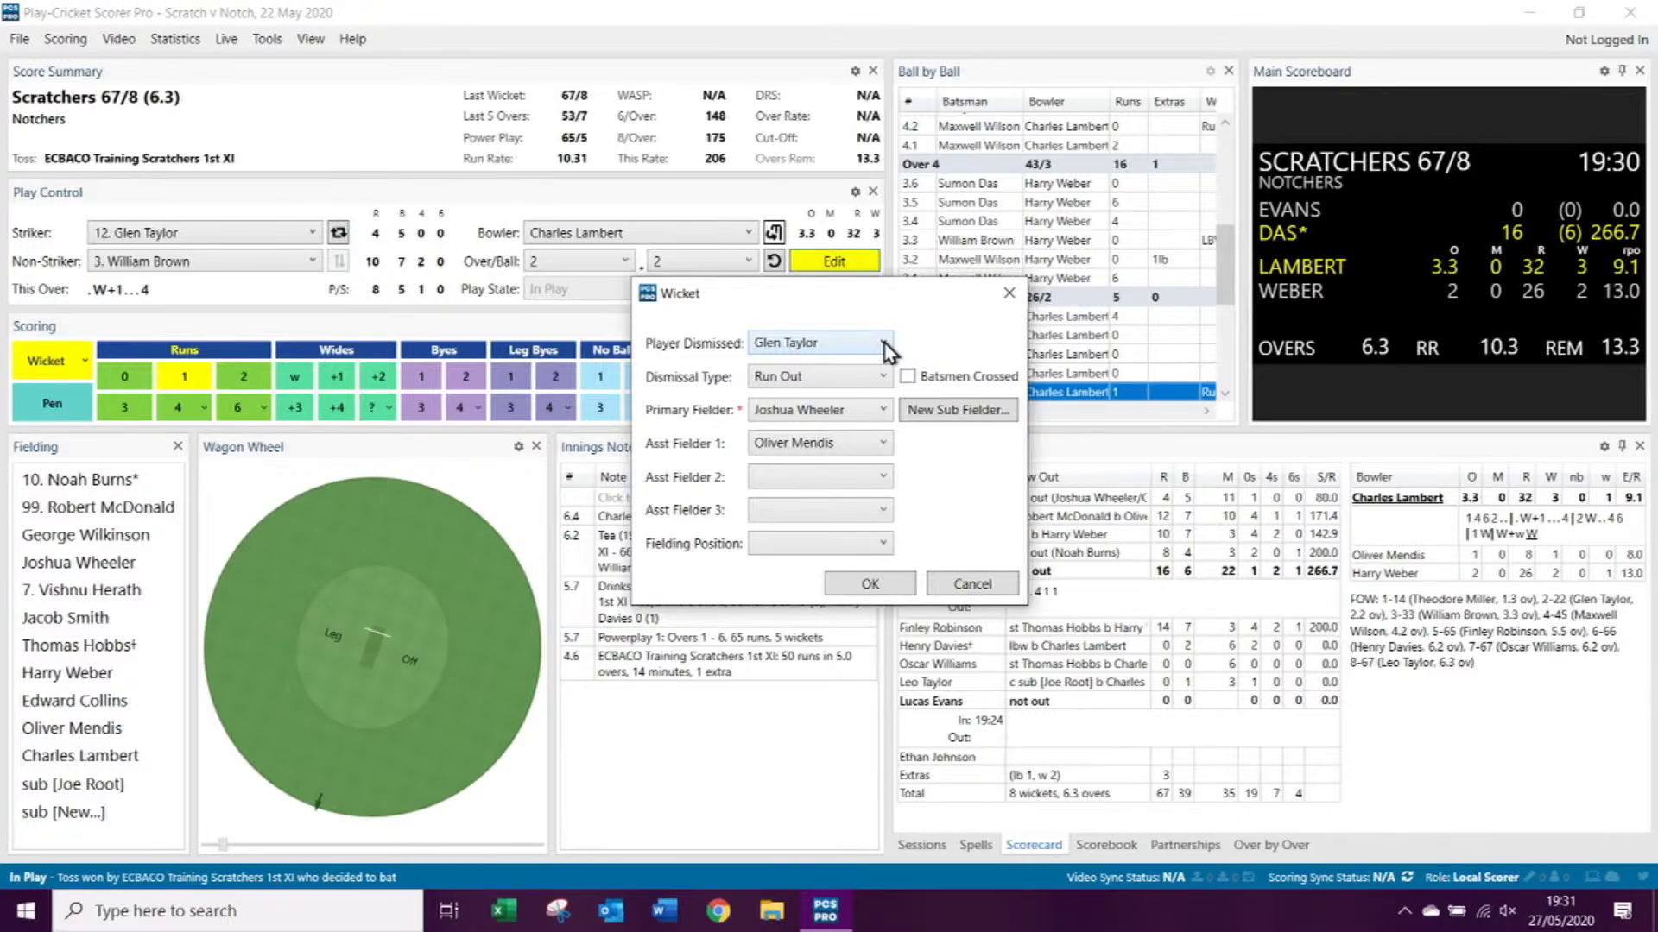
{"action": "left_click_drag", "start_coordinate": [856, 304], "coordinate": [716, 314]}
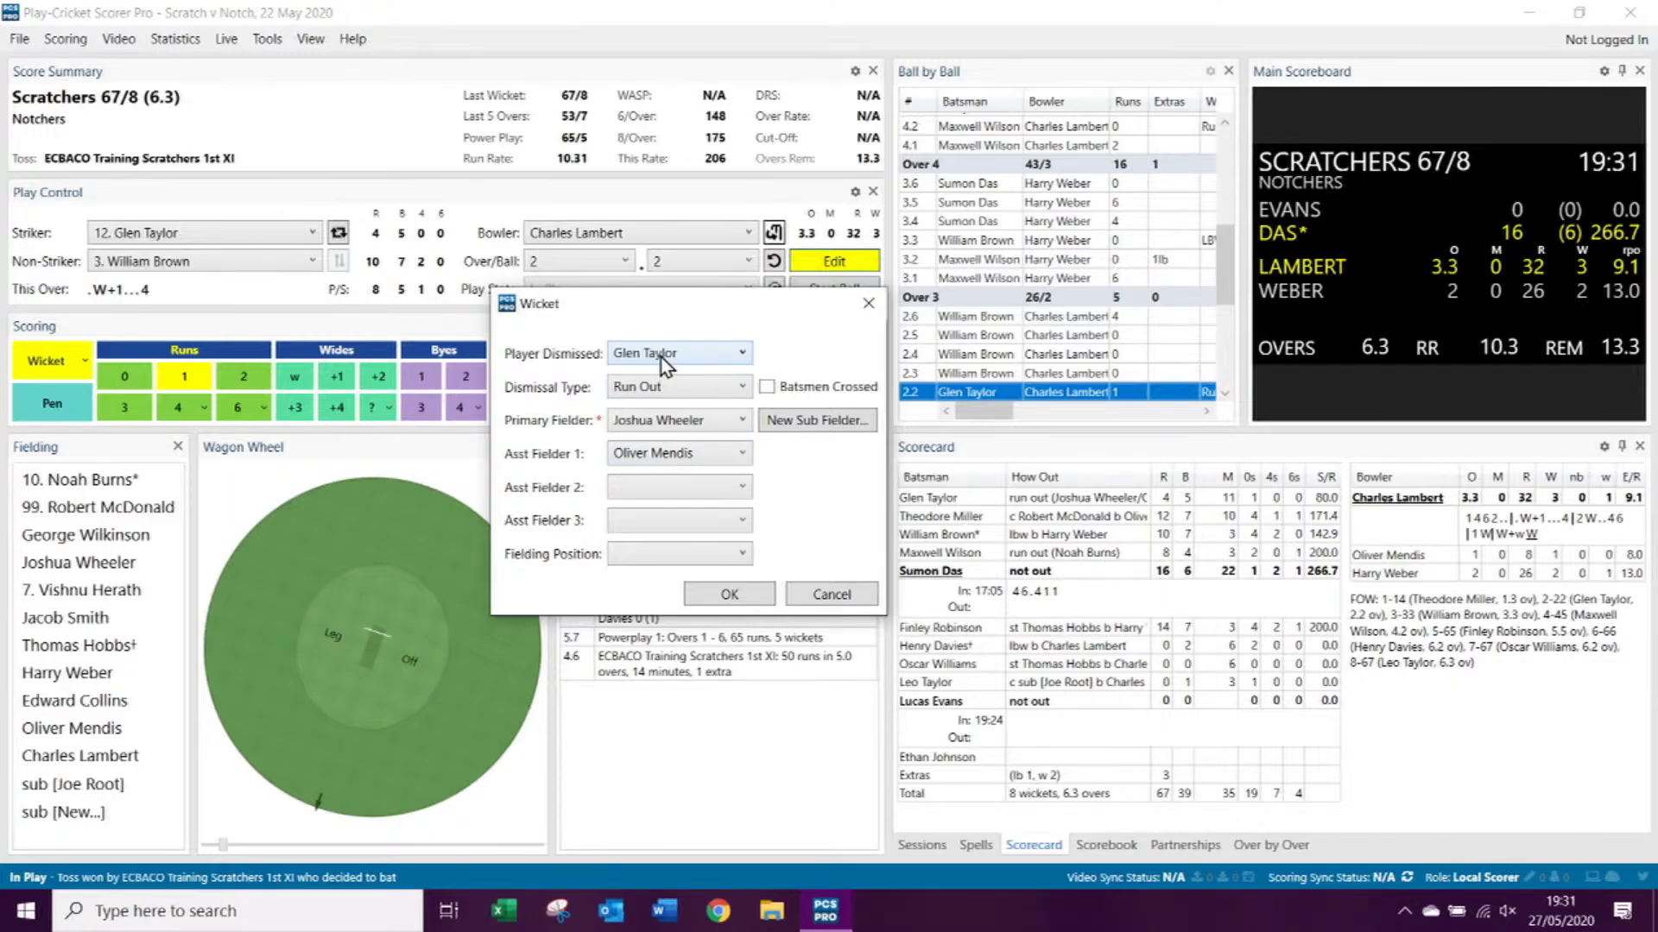
{"action": "left_click", "coordinate": [820, 595]}
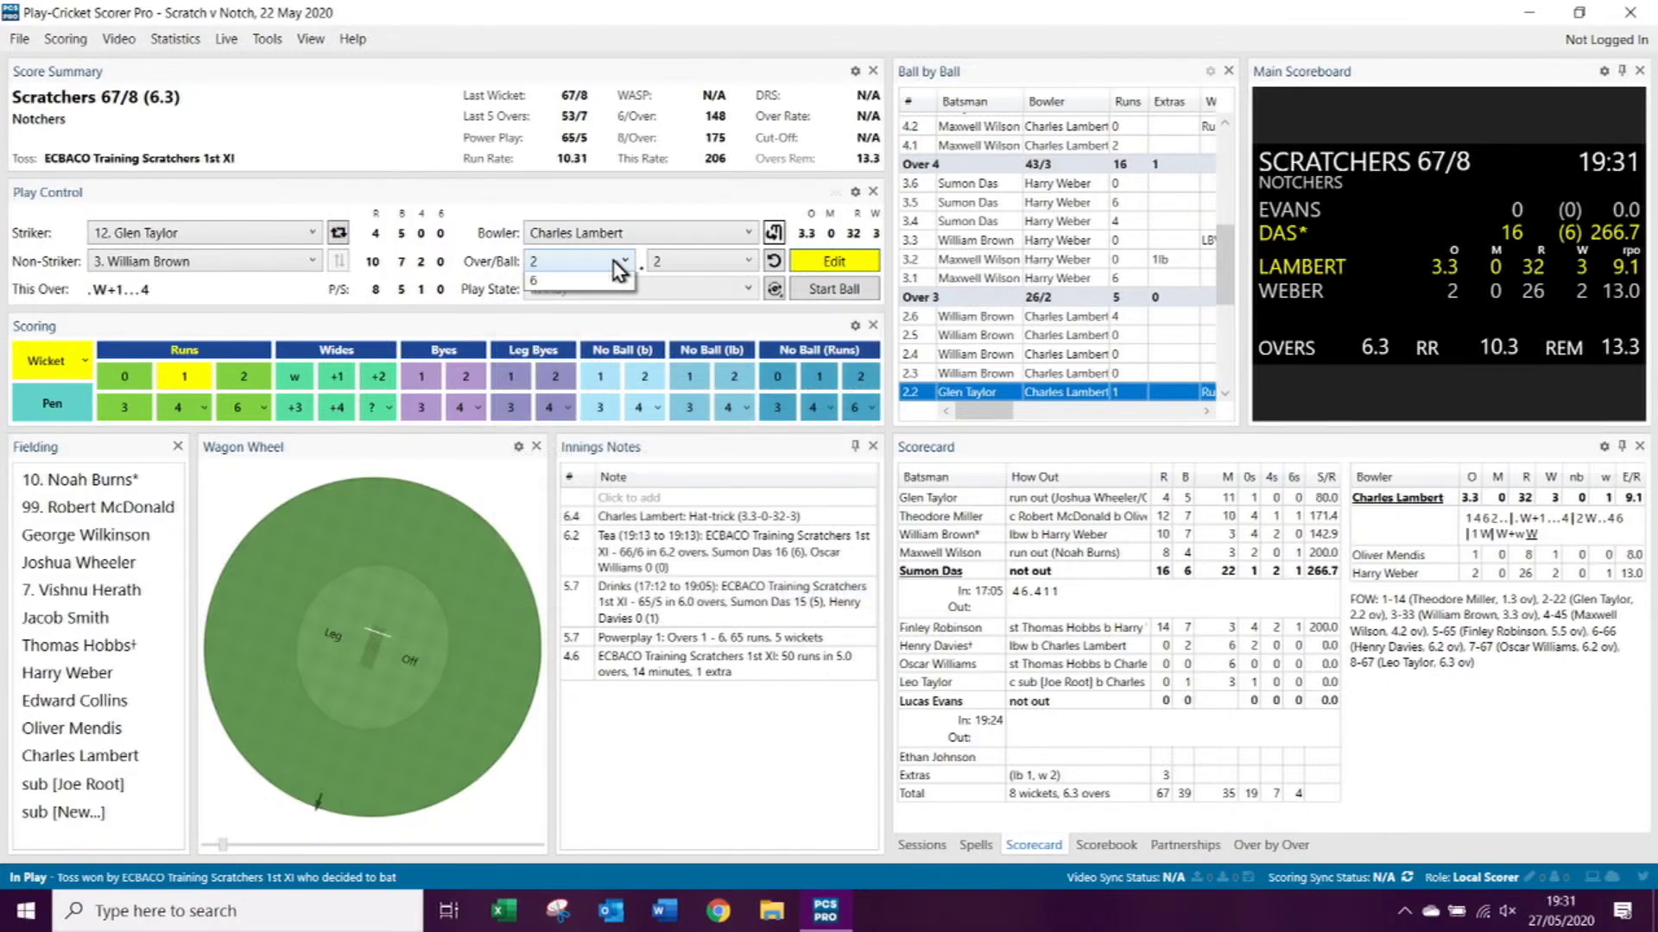
Step: Go to over 4, ball 2 in ball editing mode
{"action": "left_click", "coordinate": [614, 261]}
{"action": "left_click", "coordinate": [607, 371]}
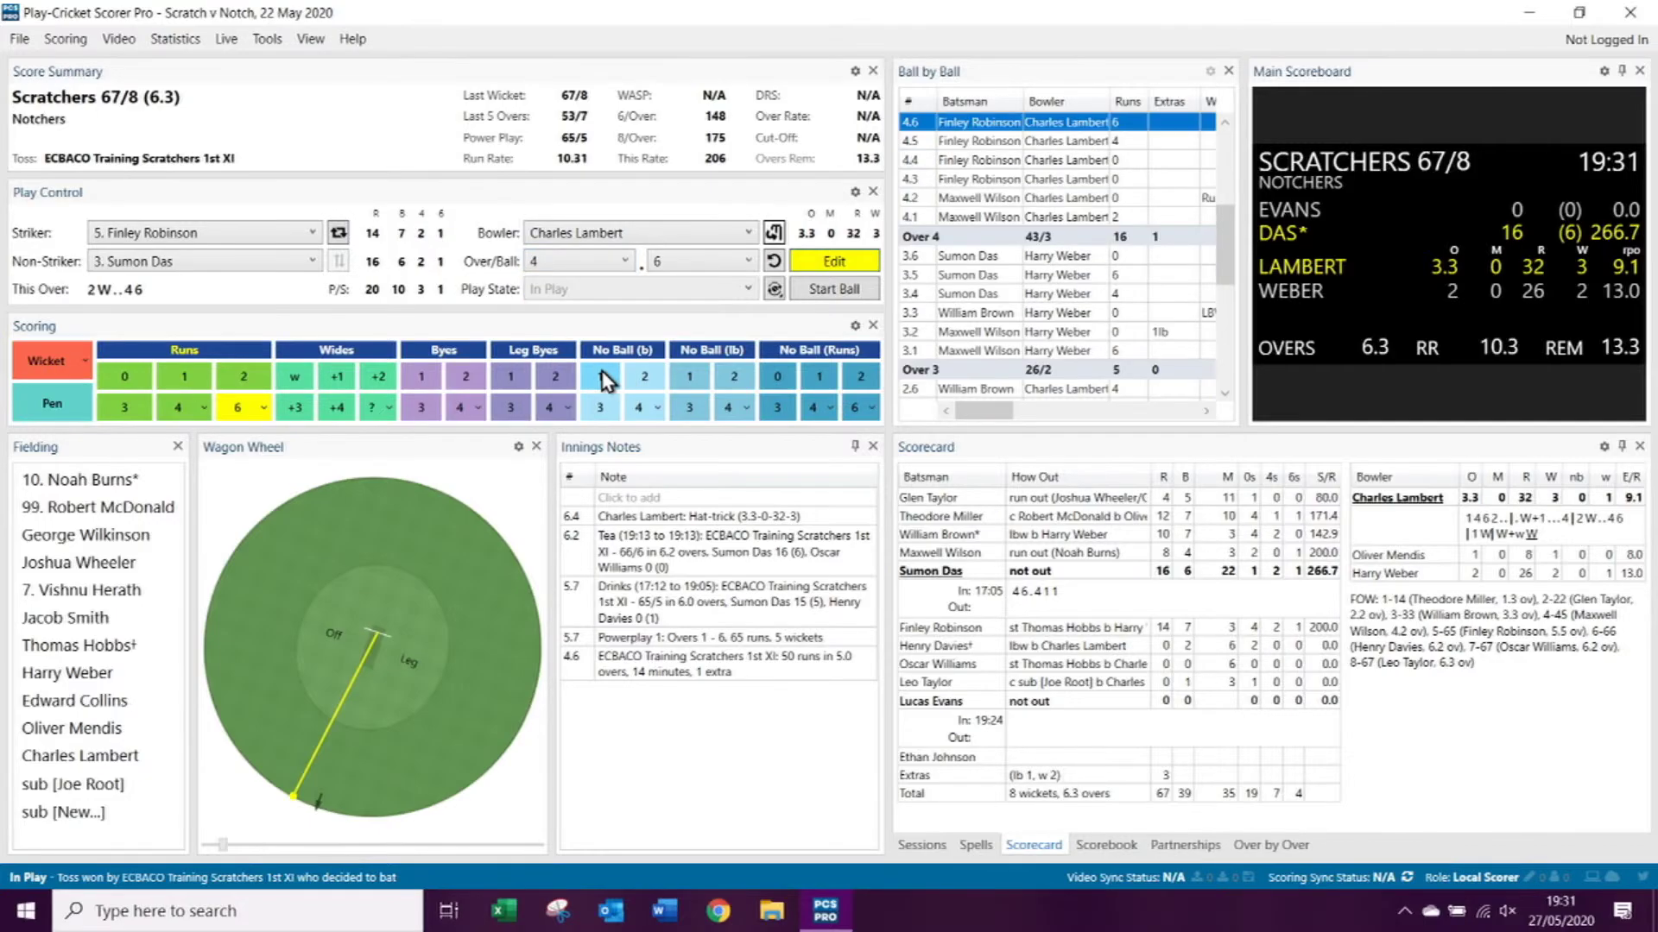
{"action": "left_click", "coordinate": [676, 262]}
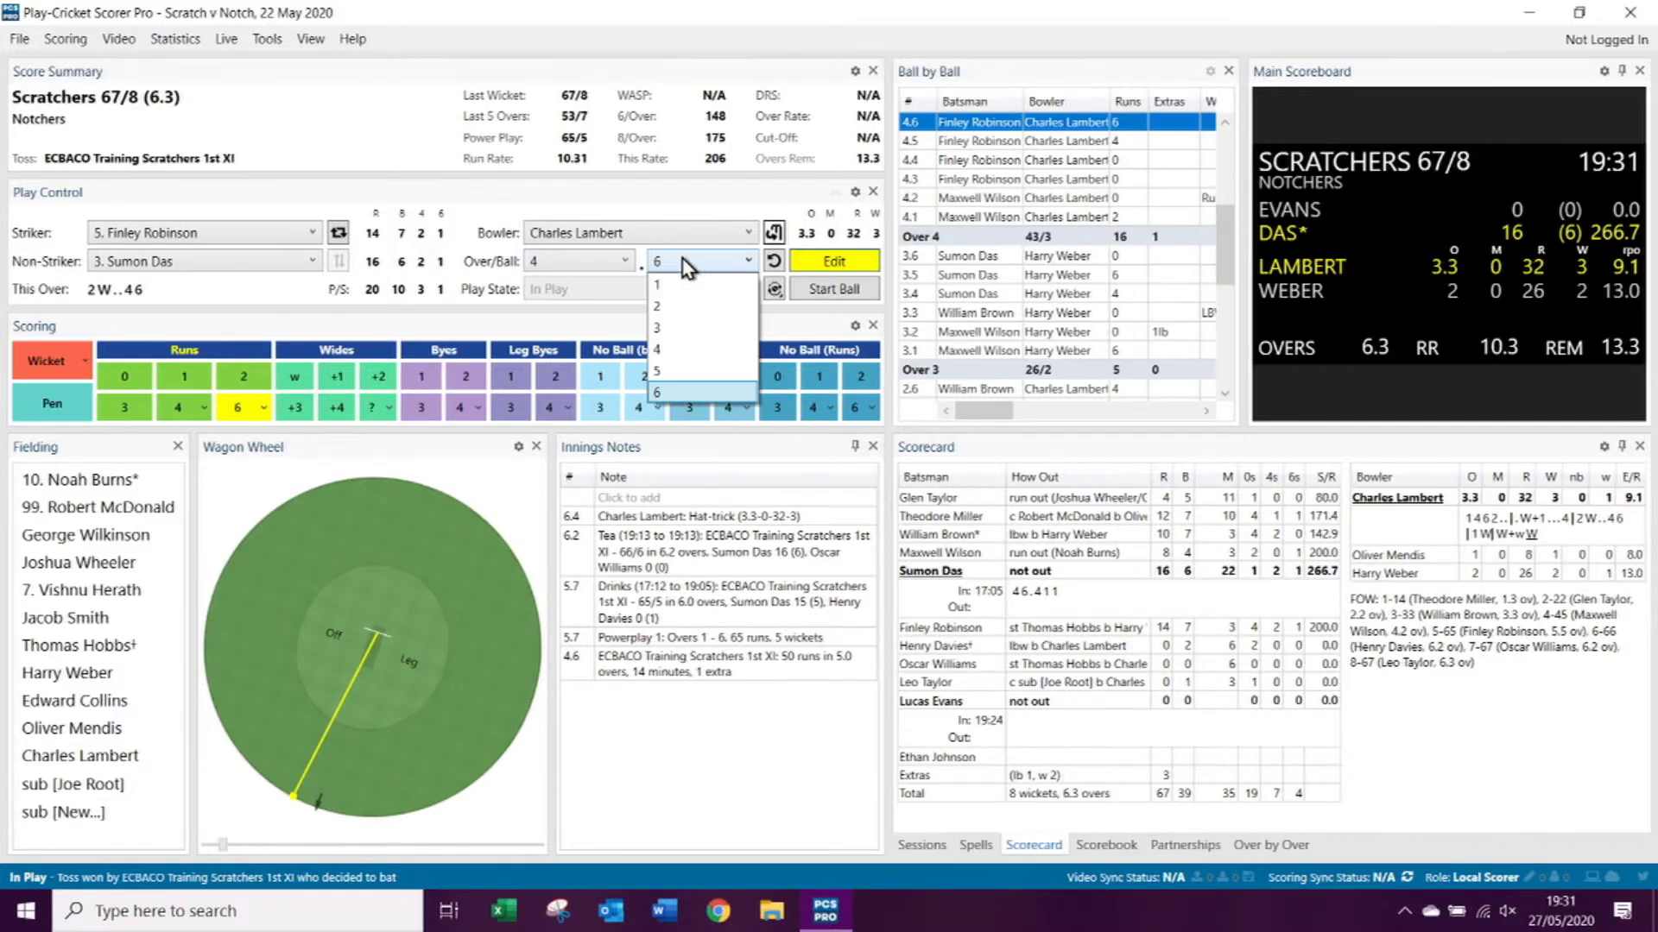
{"action": "left_click", "coordinate": [687, 315]}
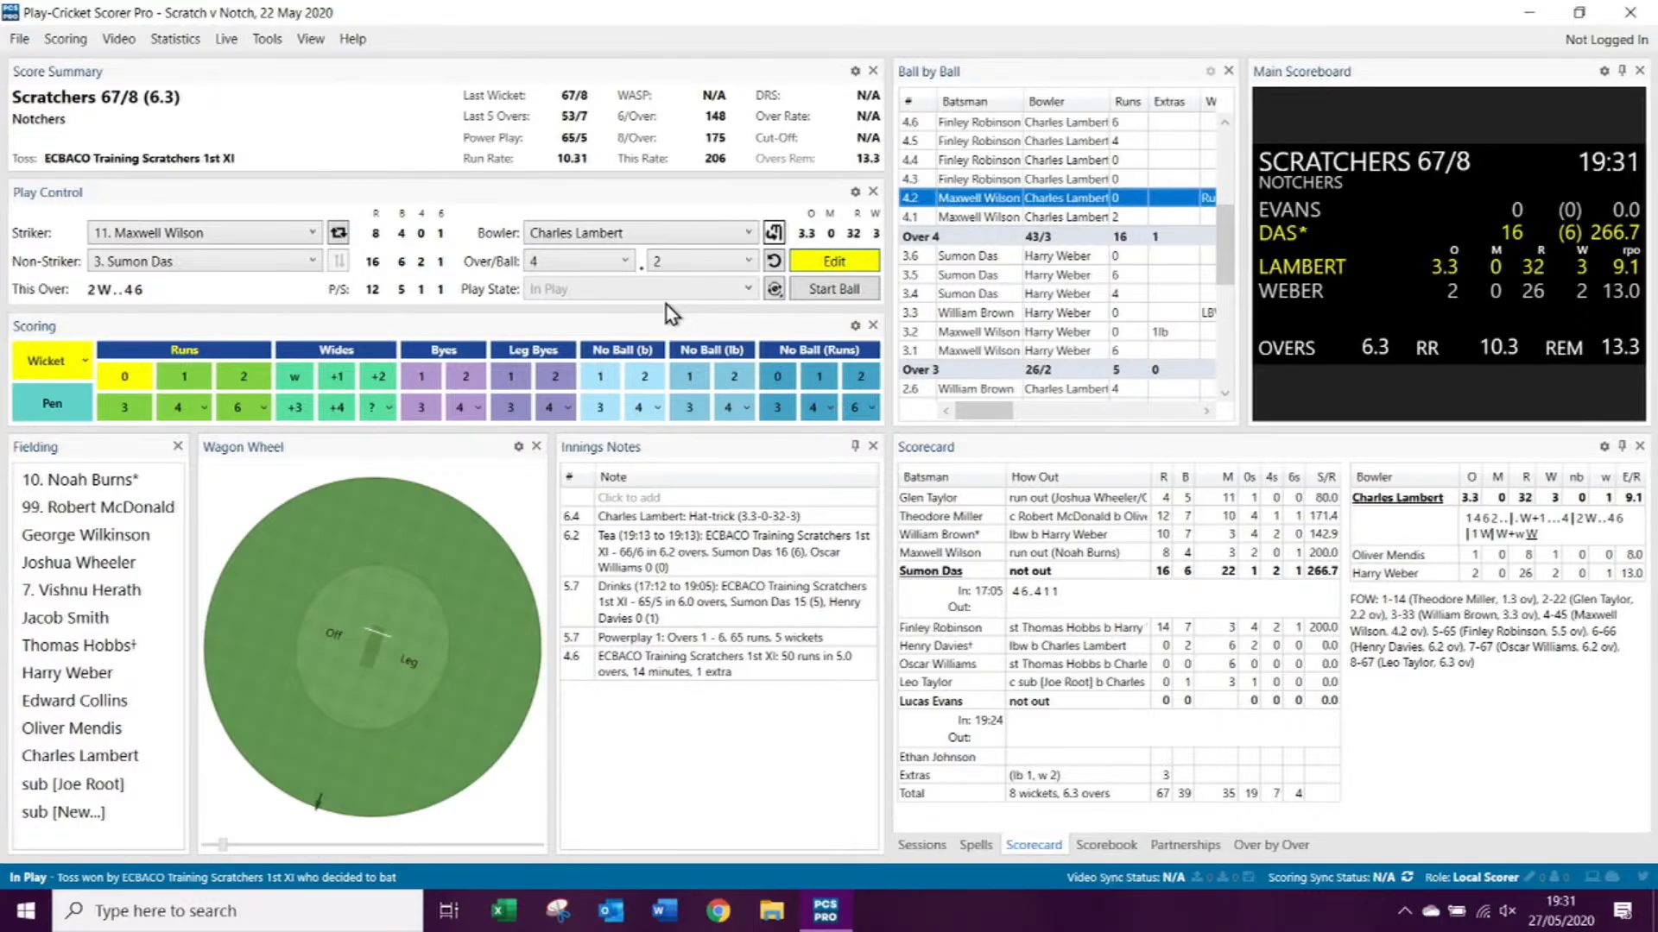
Step: Change the player dismissed in the ball 4.2 run out to the non-striker, and continue with reassignment of the subsequent balls
{"action": "left_click", "coordinate": [39, 367]}
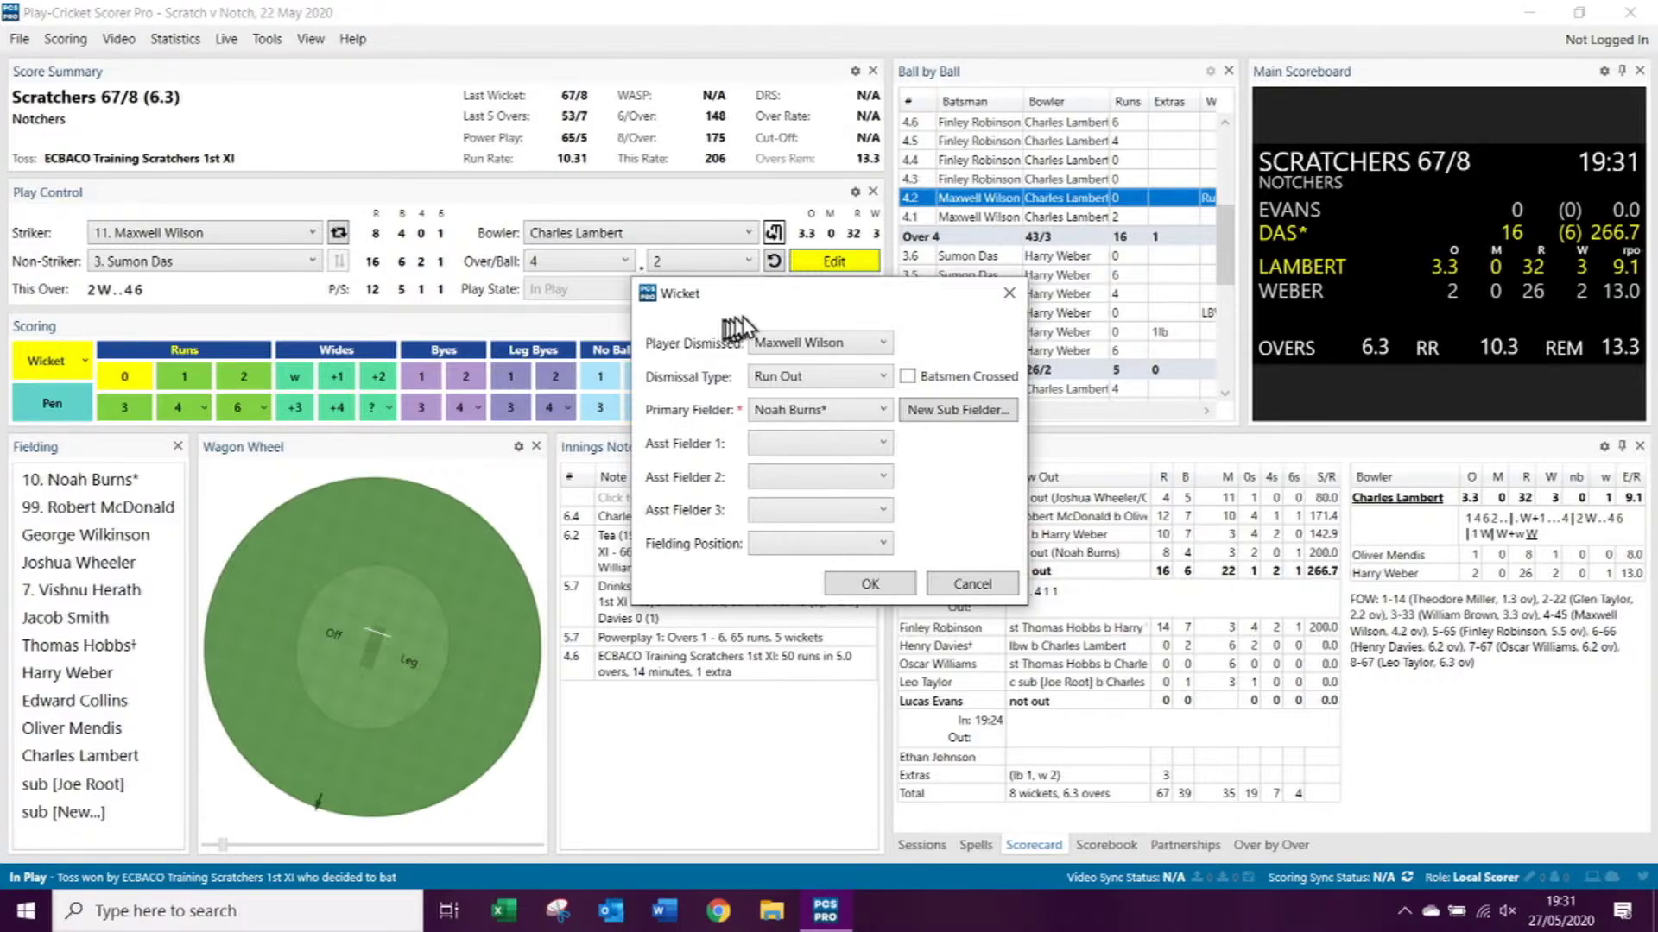
{"action": "left_click", "coordinate": [884, 345]}
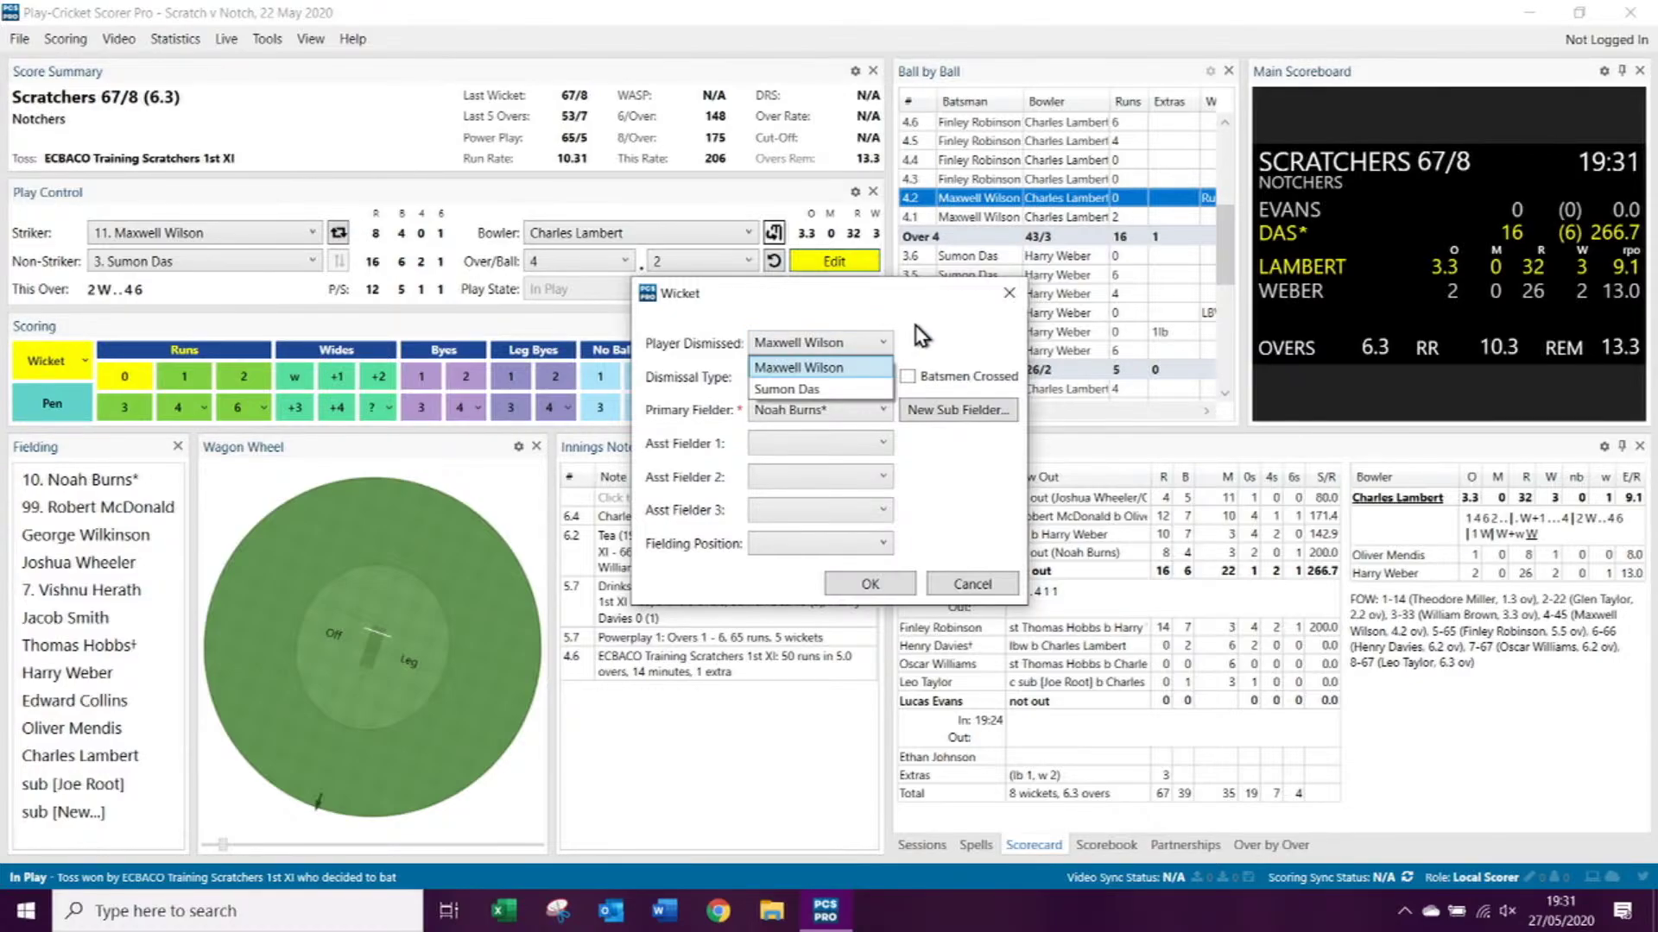
{"action": "left_click", "coordinate": [922, 335]}
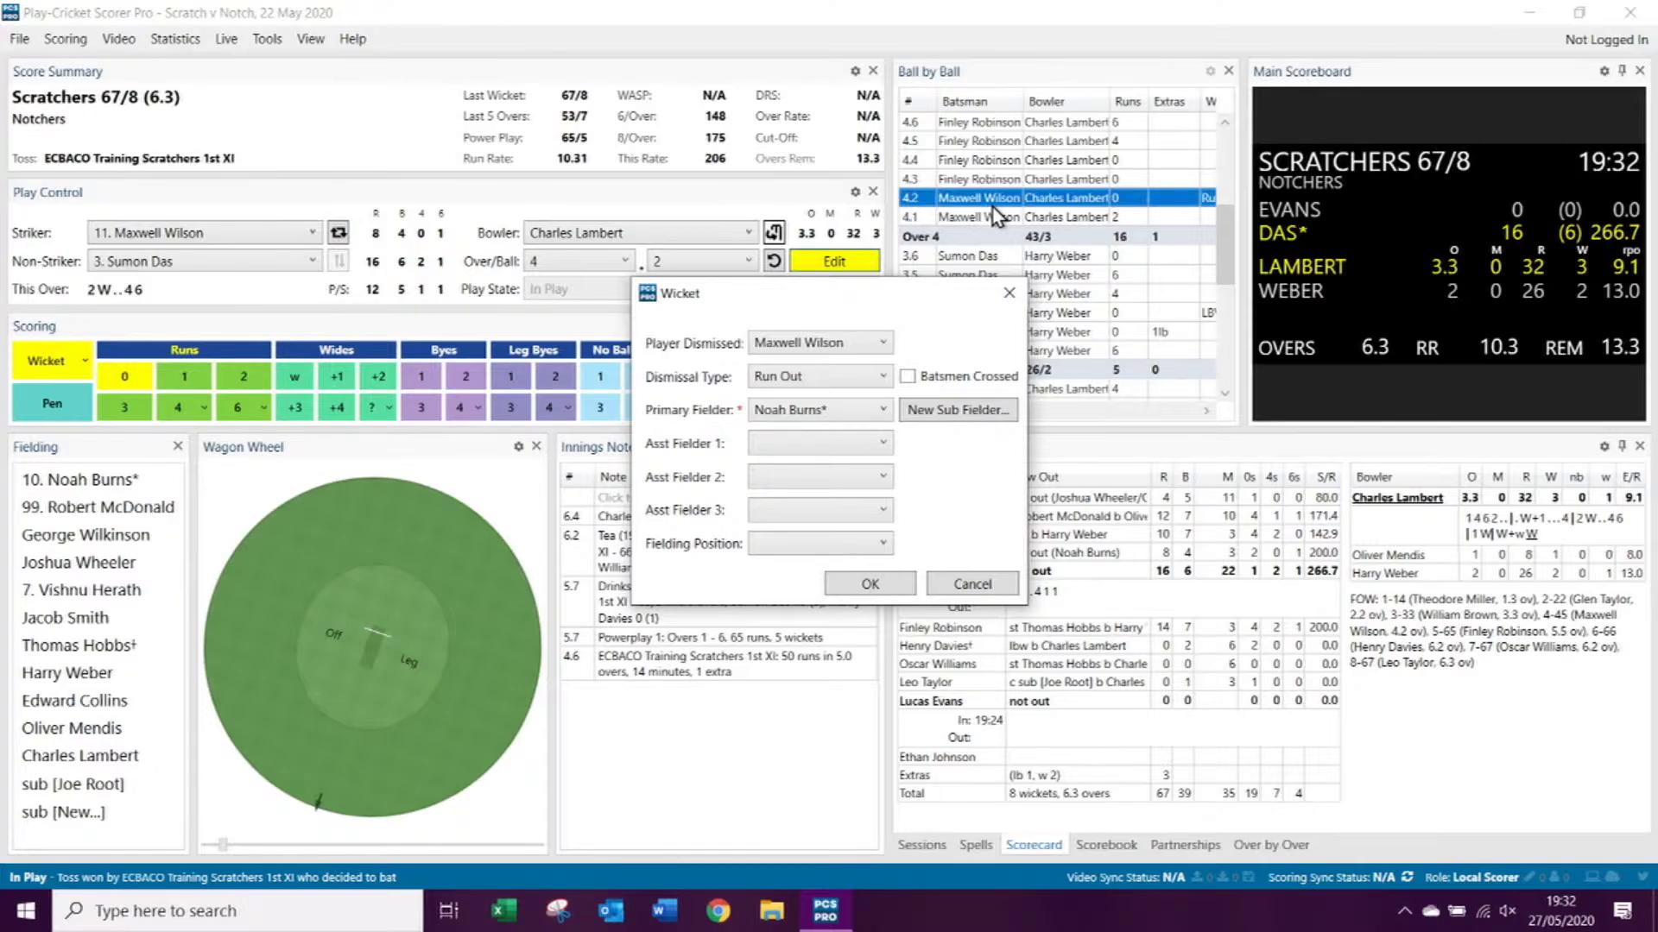
{"action": "left_click_drag", "start_coordinate": [903, 300], "coordinate": [669, 302]}
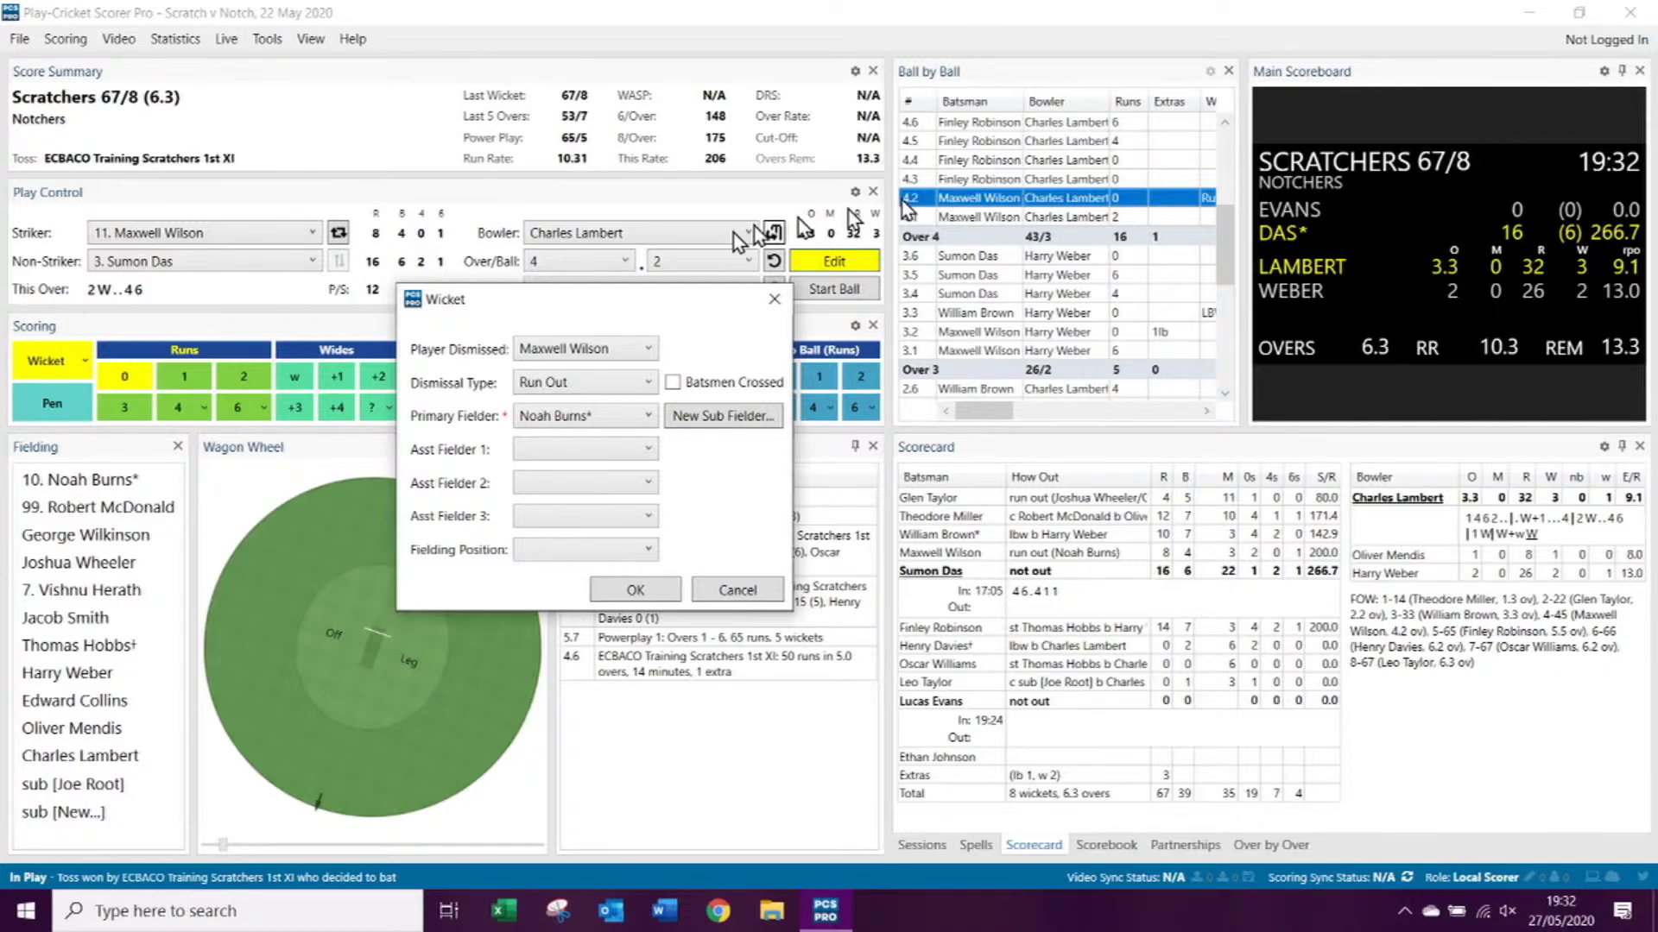
{"action": "left_click", "coordinate": [643, 352]}
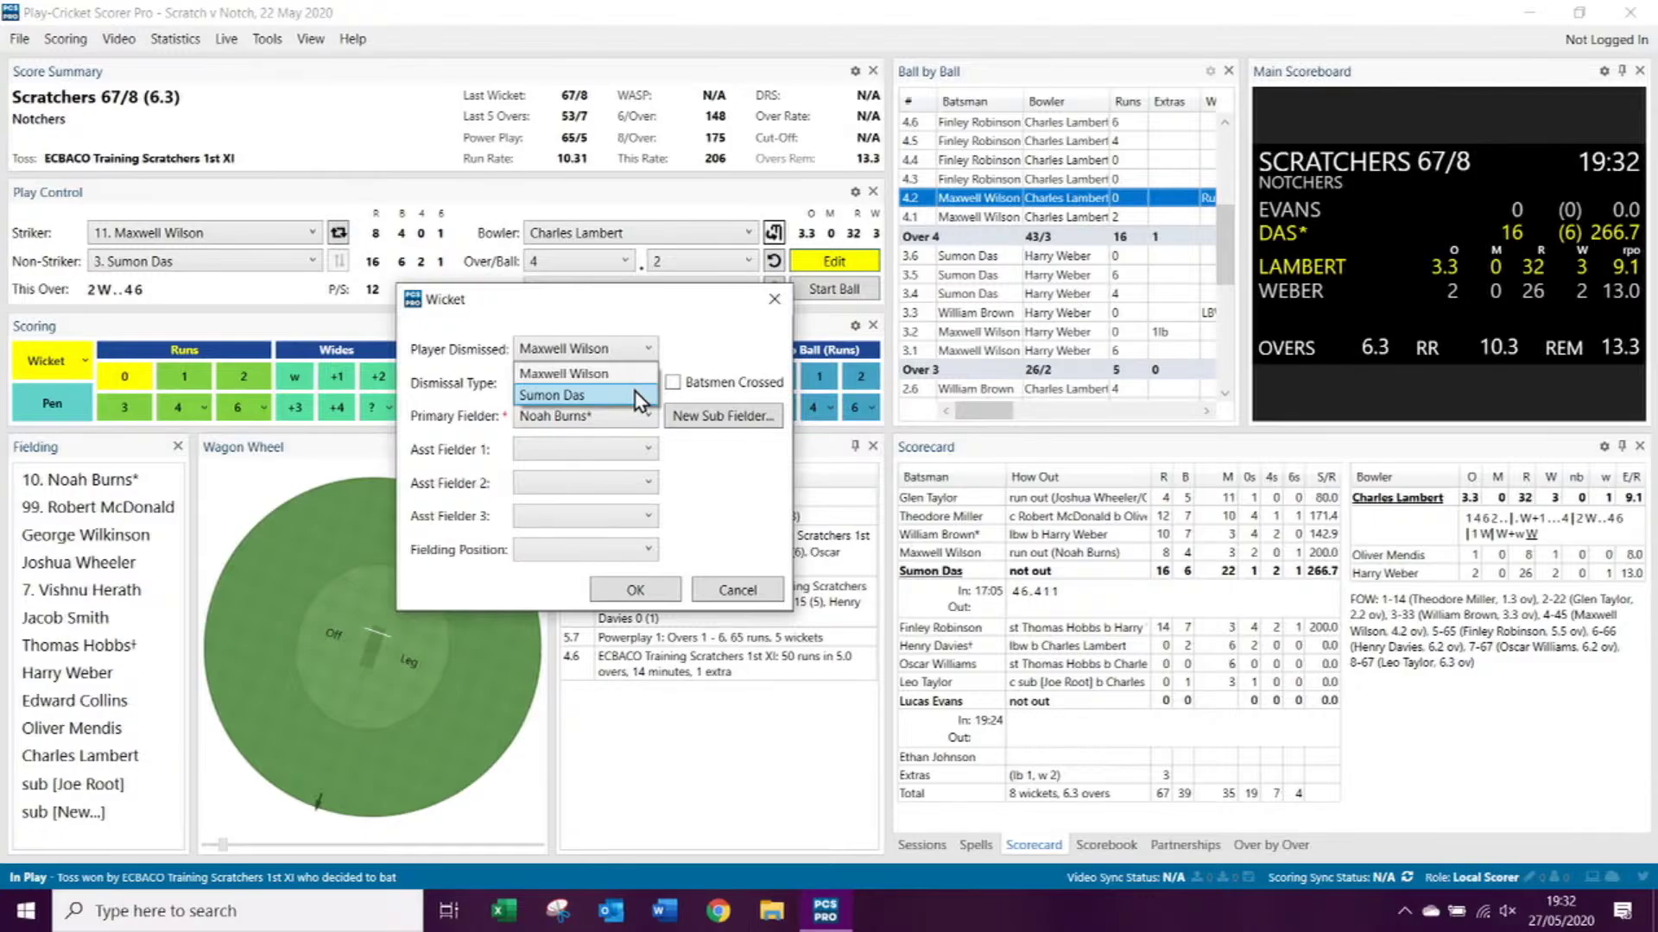
{"action": "left_click", "coordinate": [639, 395]}
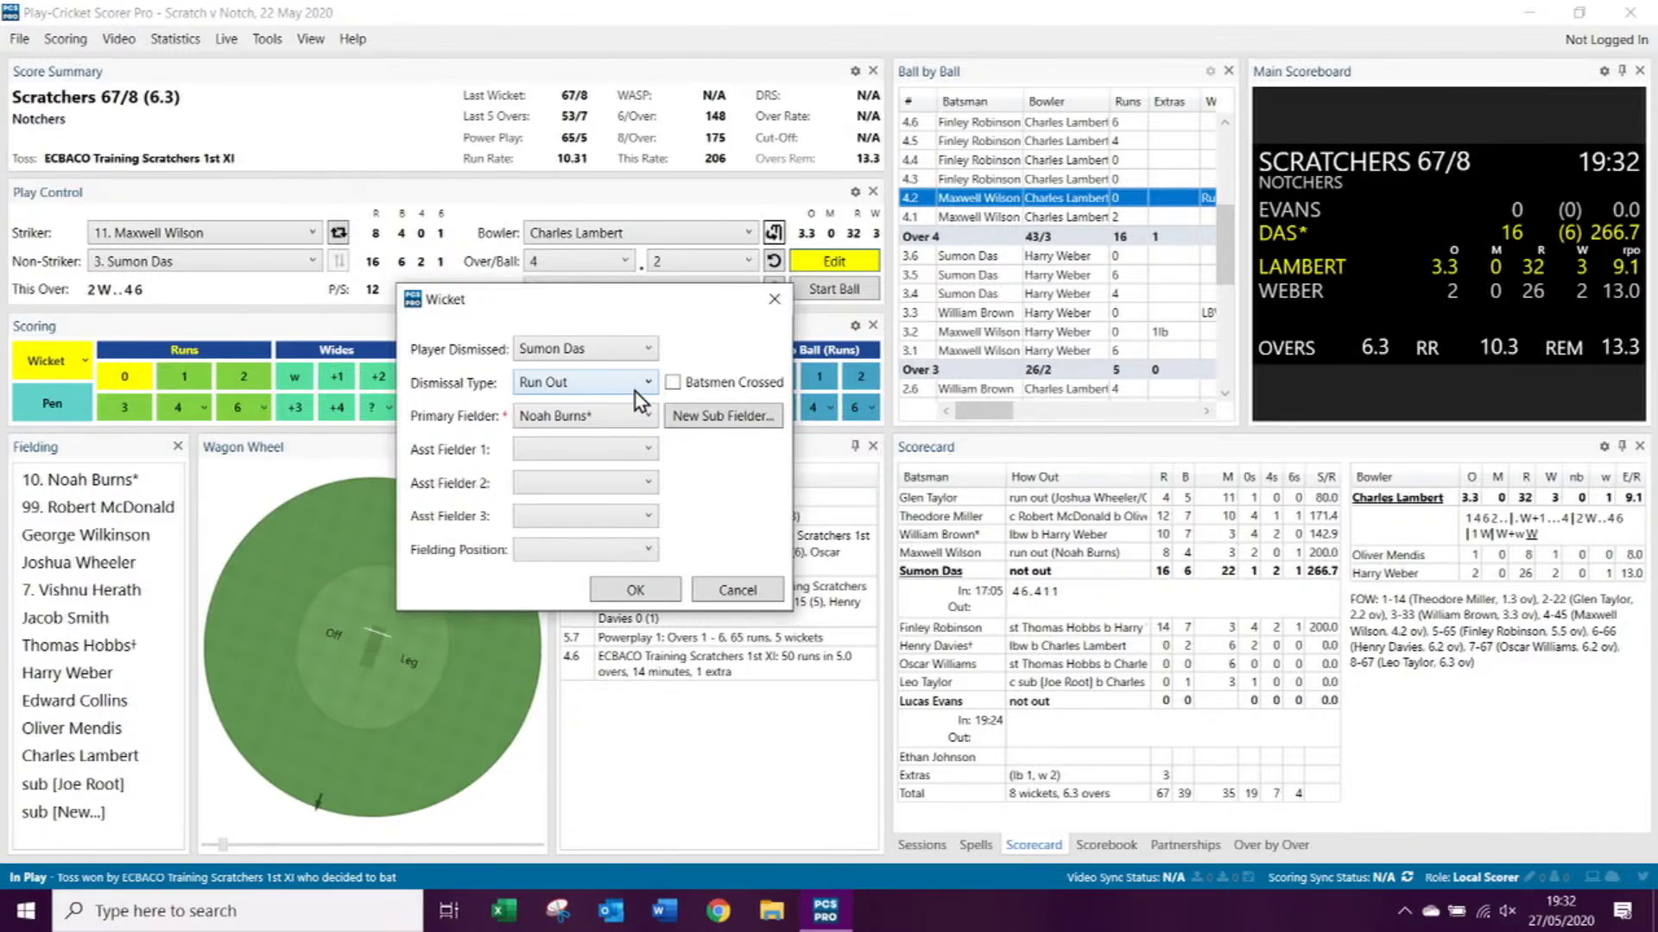
{"action": "left_click", "coordinate": [638, 592]}
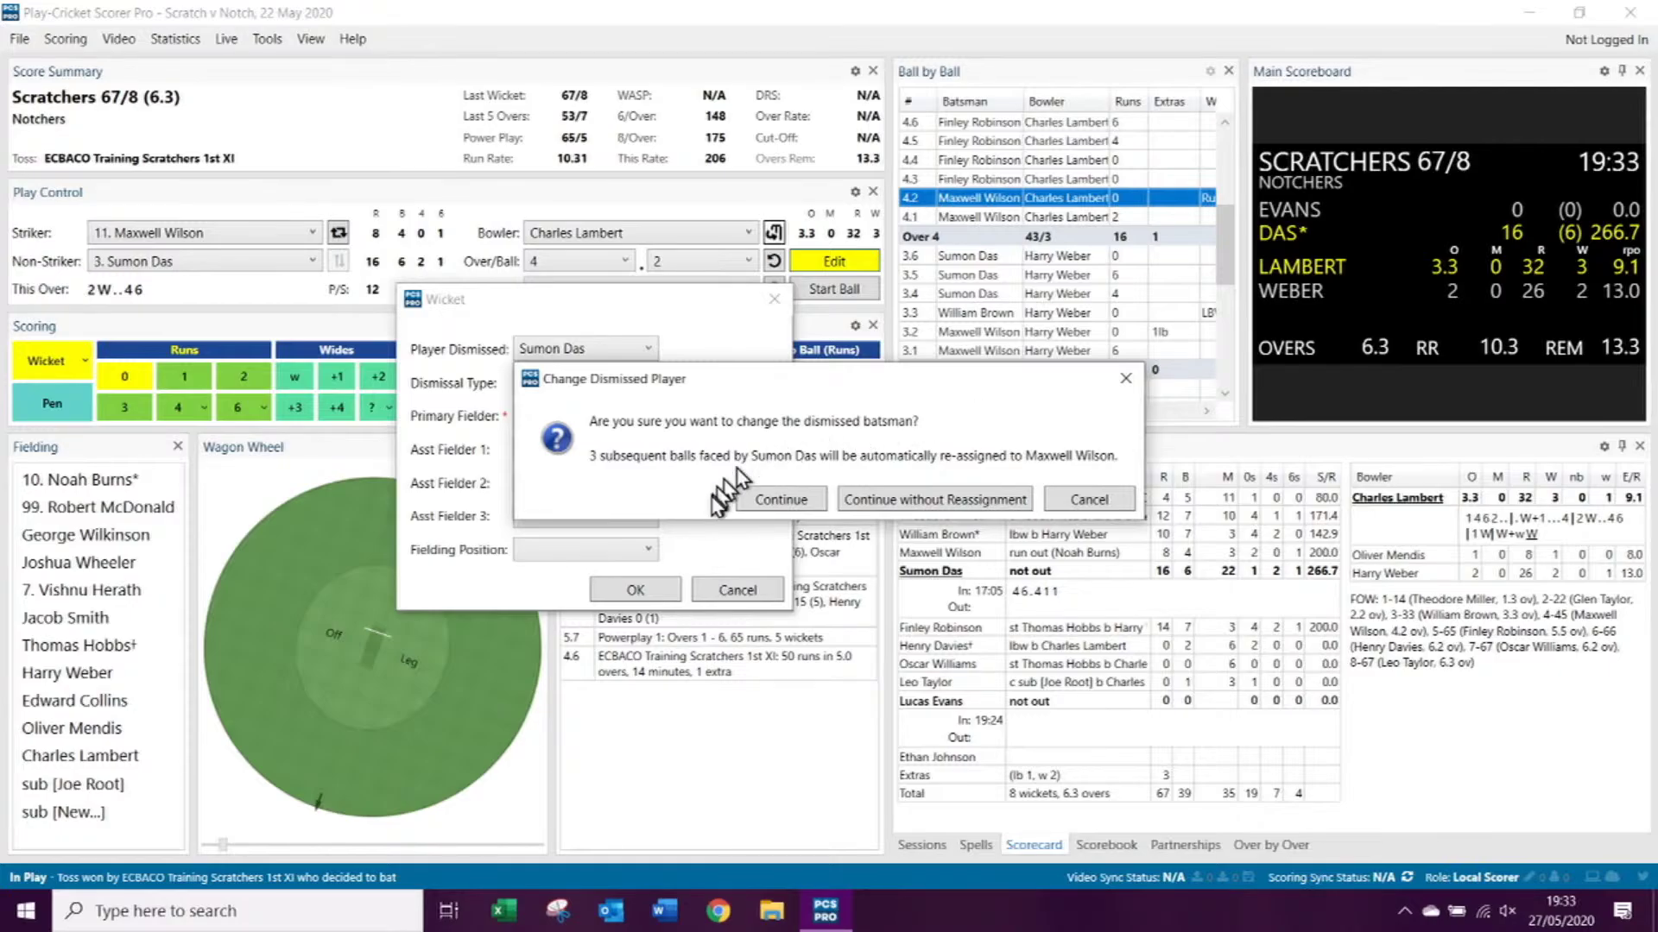
{"action": "left_click", "coordinate": [787, 499]}
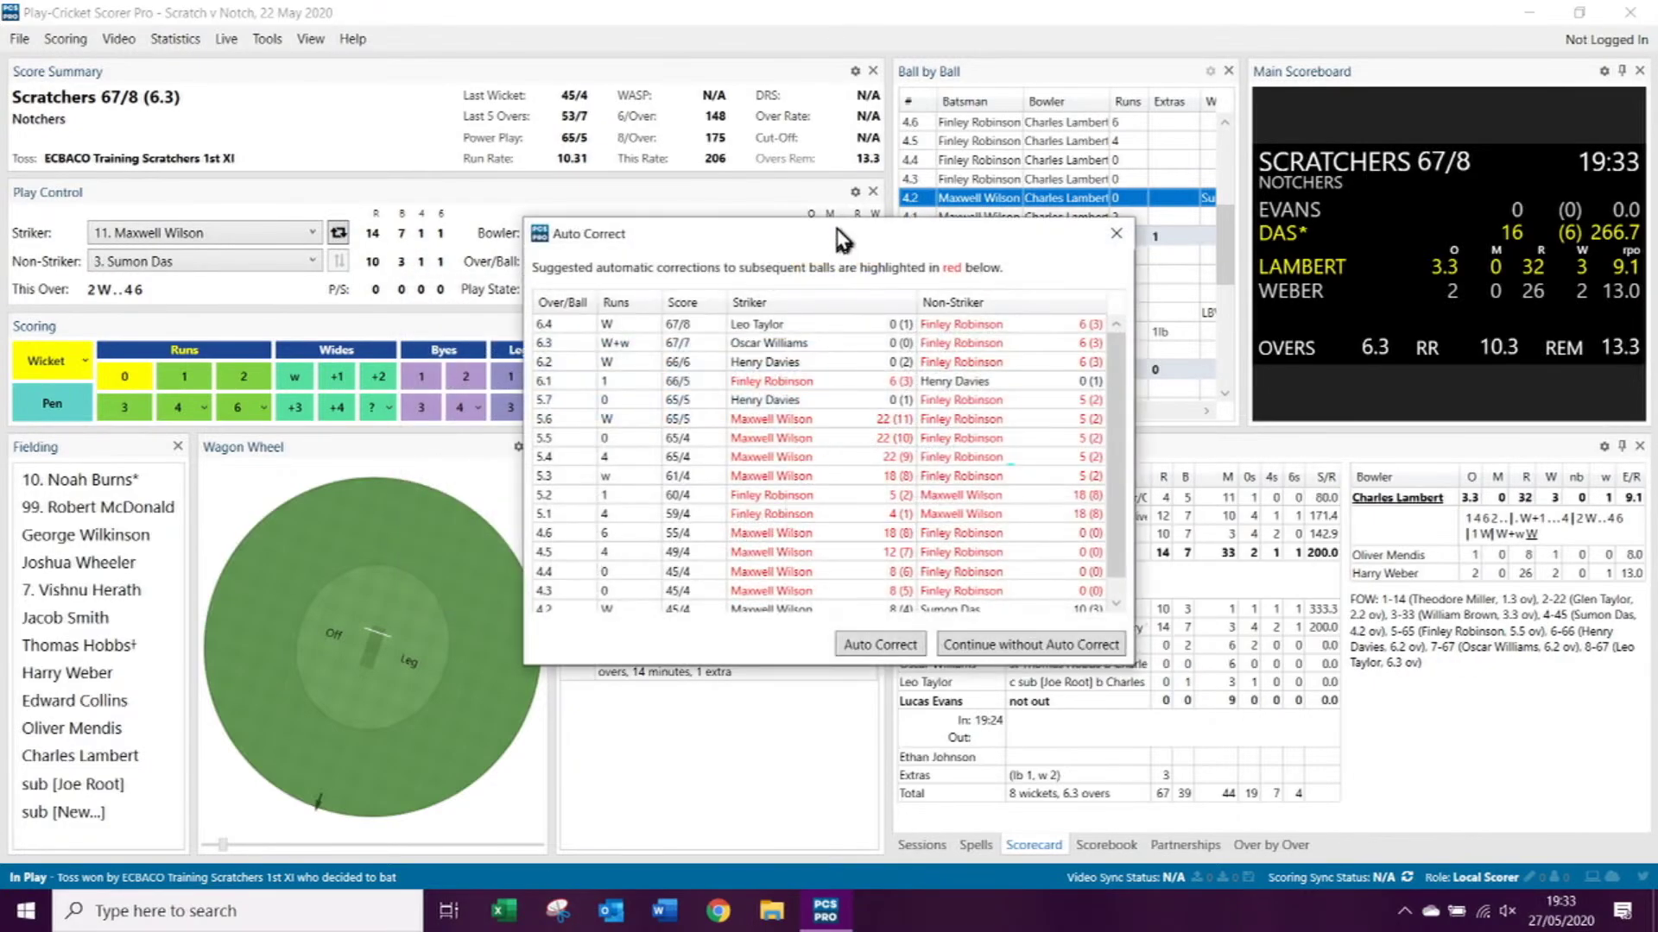
Step: Review the suggested corrections to subsequent balls, continue without Auto Correct, and leave ball editing mode
{"action": "left_click_drag", "start_coordinate": [836, 230], "coordinate": [505, 78]}
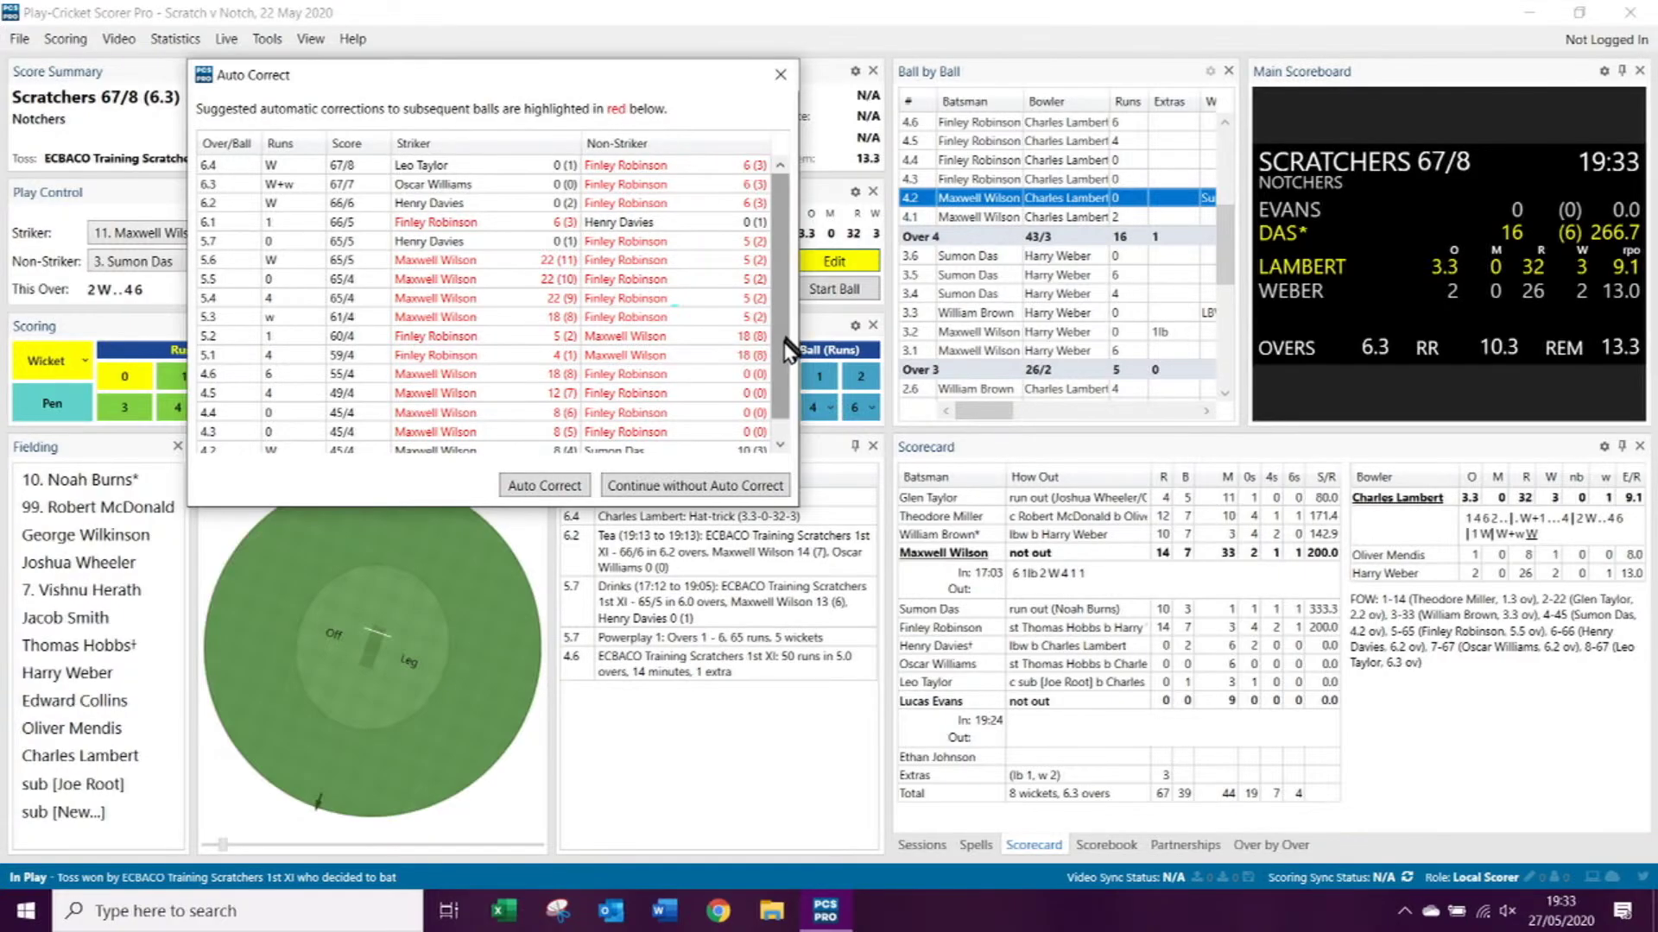
{"action": "left_click_drag", "start_coordinate": [784, 347], "coordinate": [782, 385]}
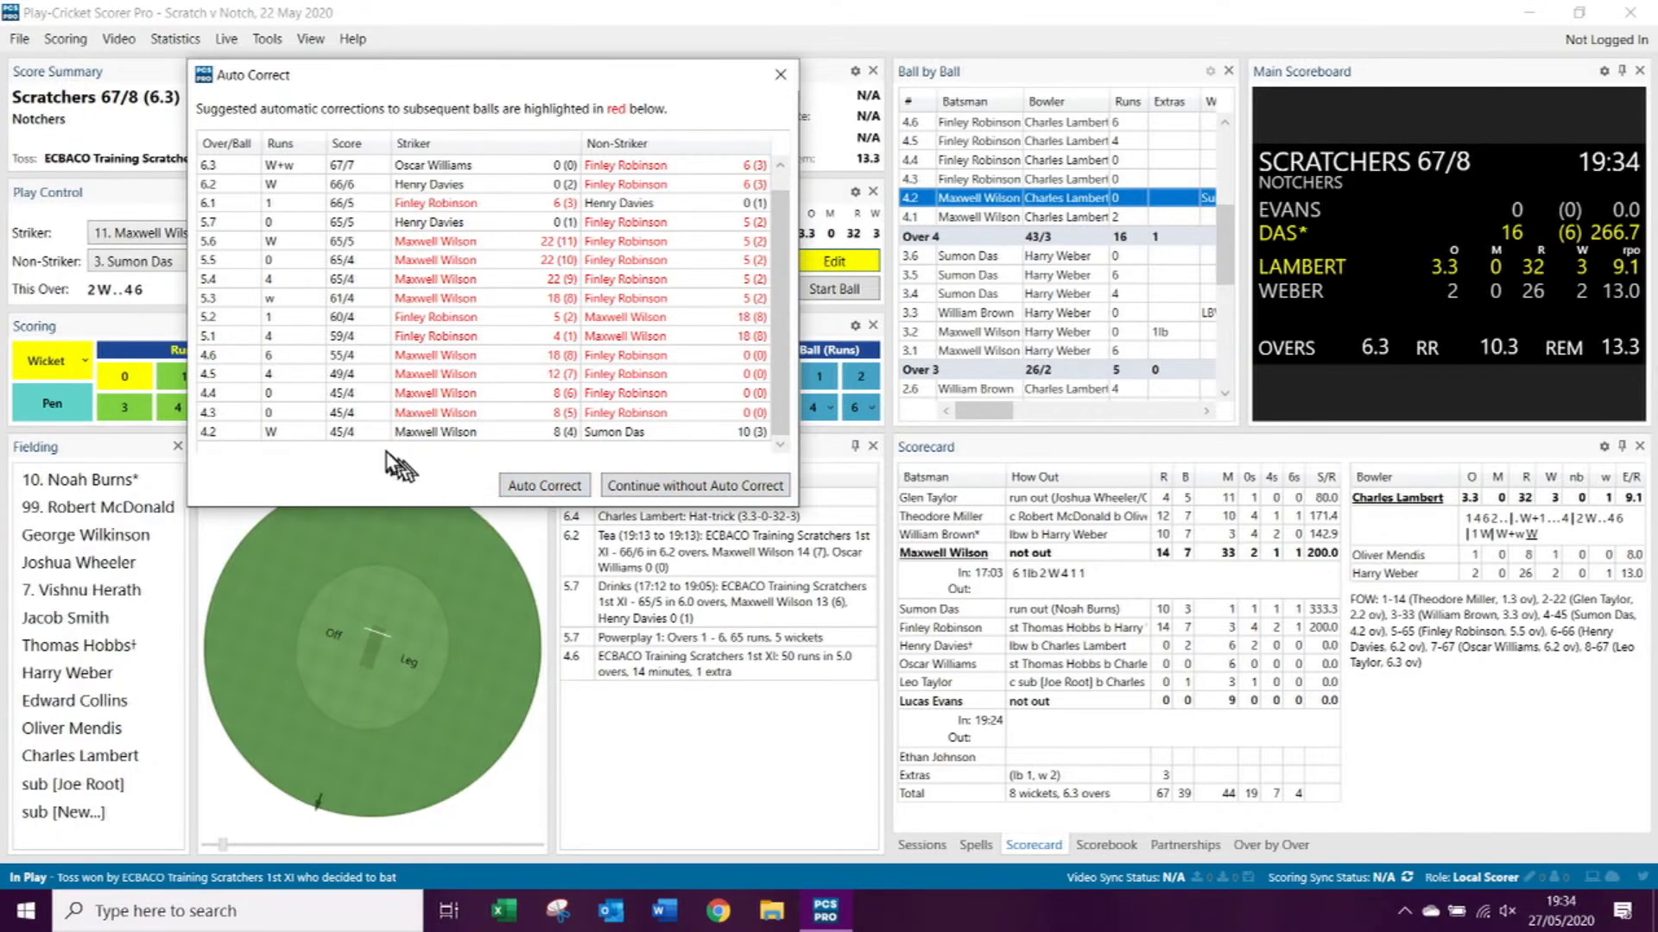
{"action": "mouse_move", "coordinate": [426, 420]}
{"action": "mouse_move", "coordinate": [639, 177]}
{"action": "left_click", "coordinate": [658, 489]}
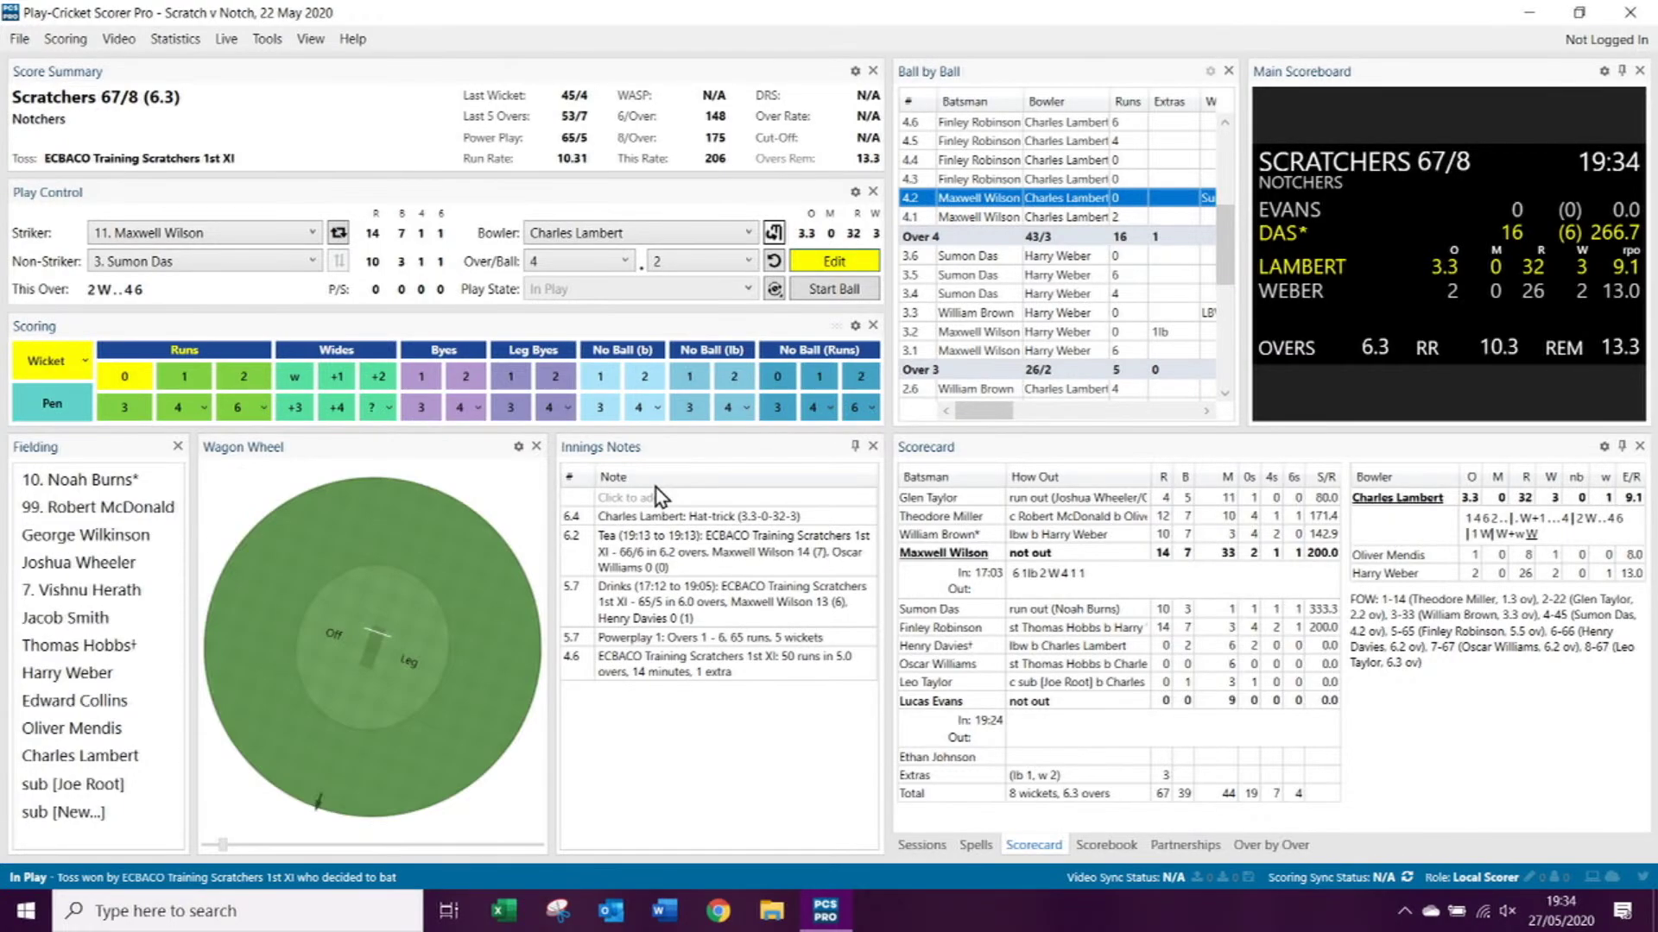
{"action": "left_click", "coordinate": [831, 266]}
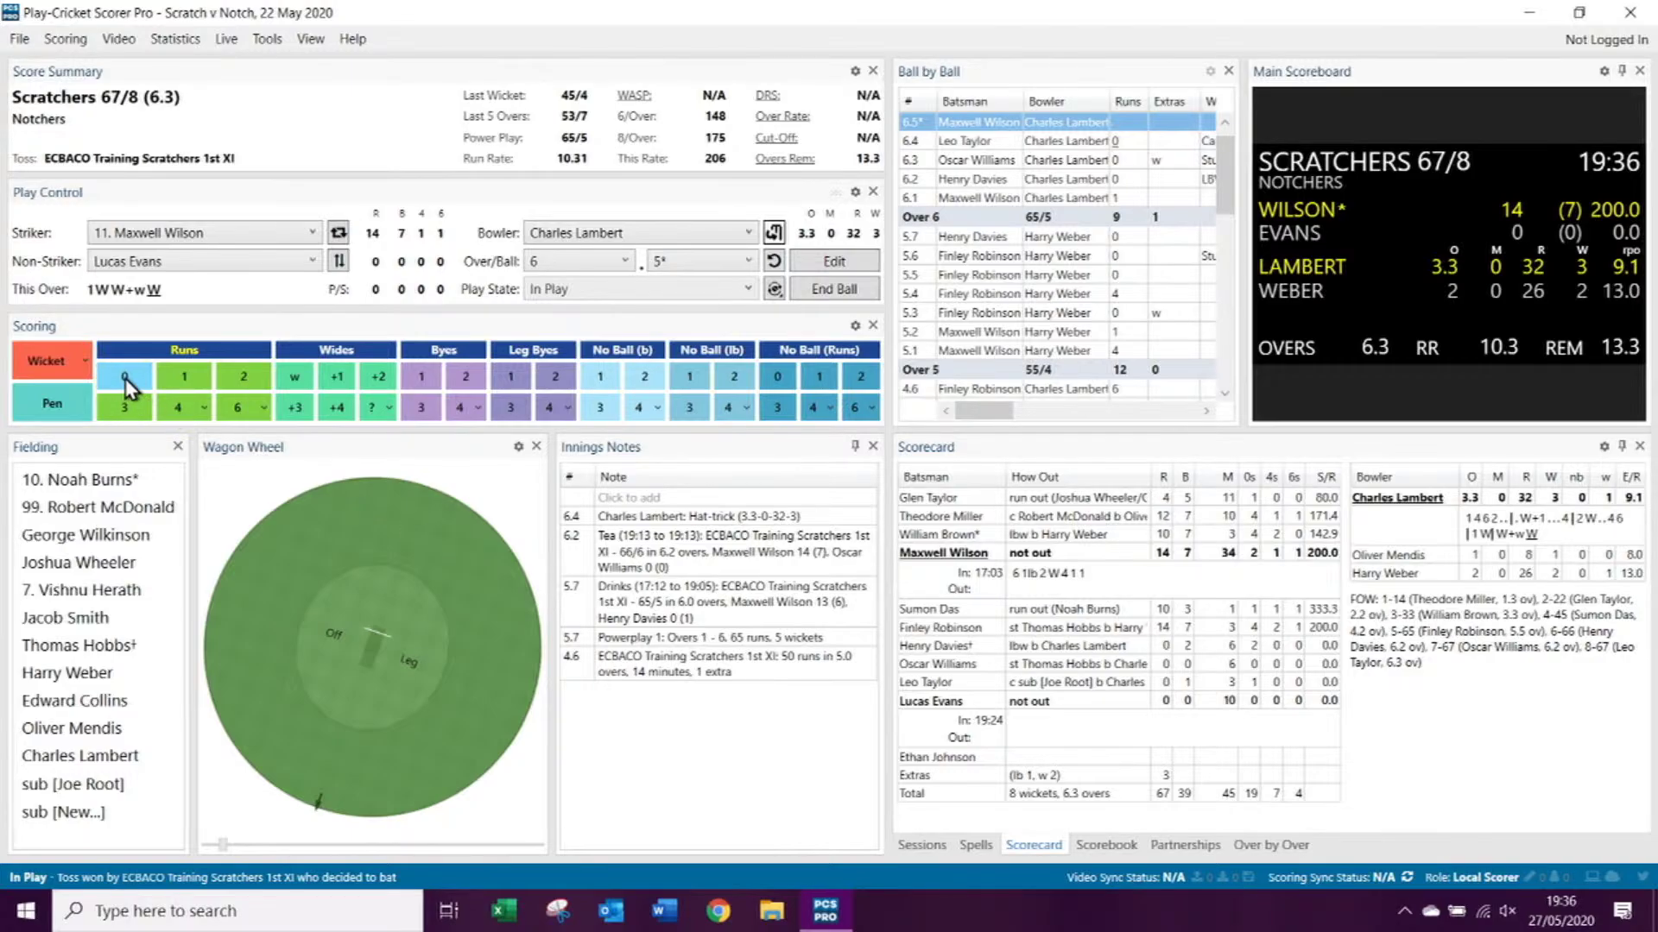
Step: Start a Run Out wicket on ball 6.5 with the non-striker as the dismissed player and Batsmen Crossed enabled
{"action": "left_click", "coordinate": [54, 361]}
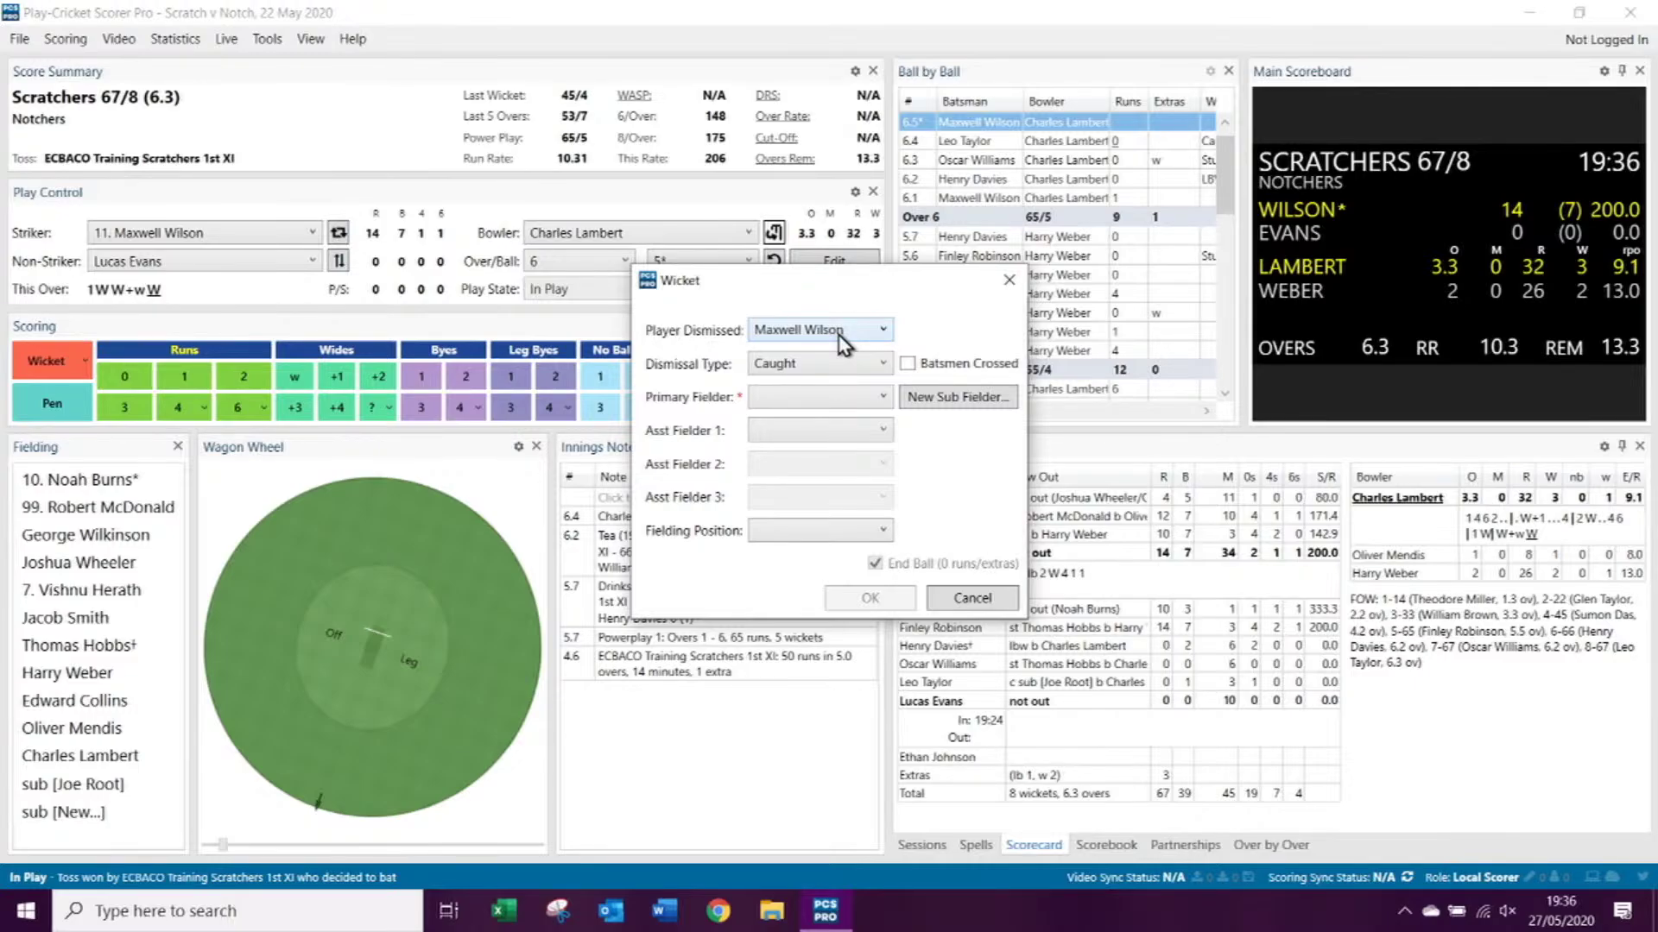
{"action": "left_click", "coordinate": [883, 333]}
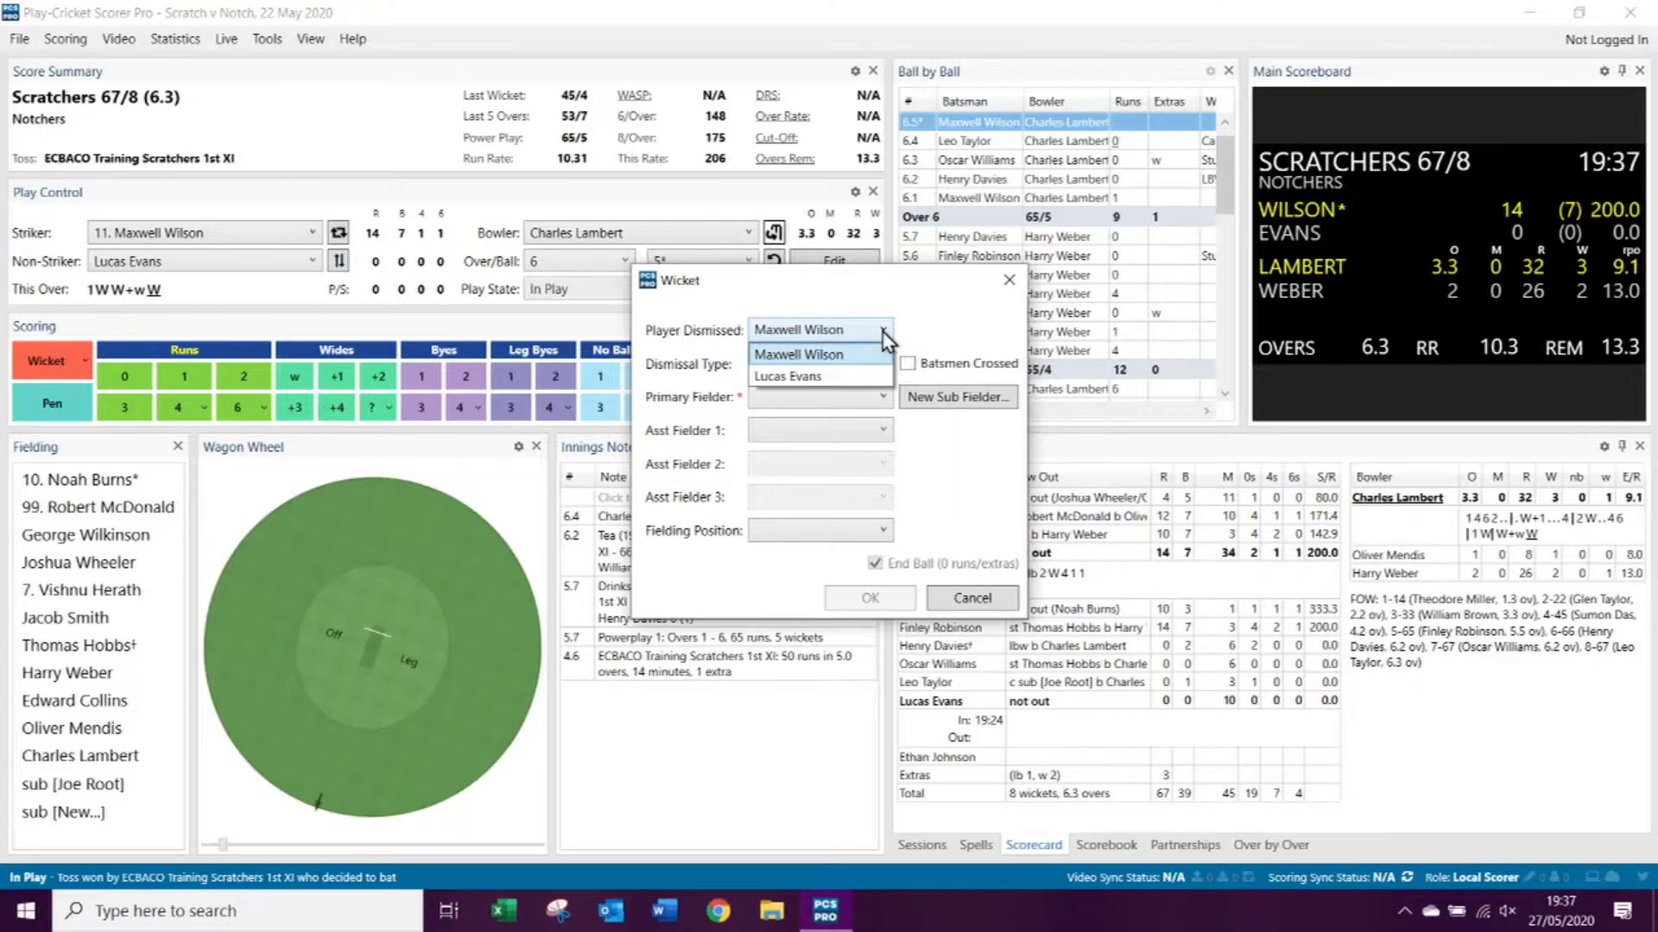
{"action": "left_click", "coordinate": [874, 377]}
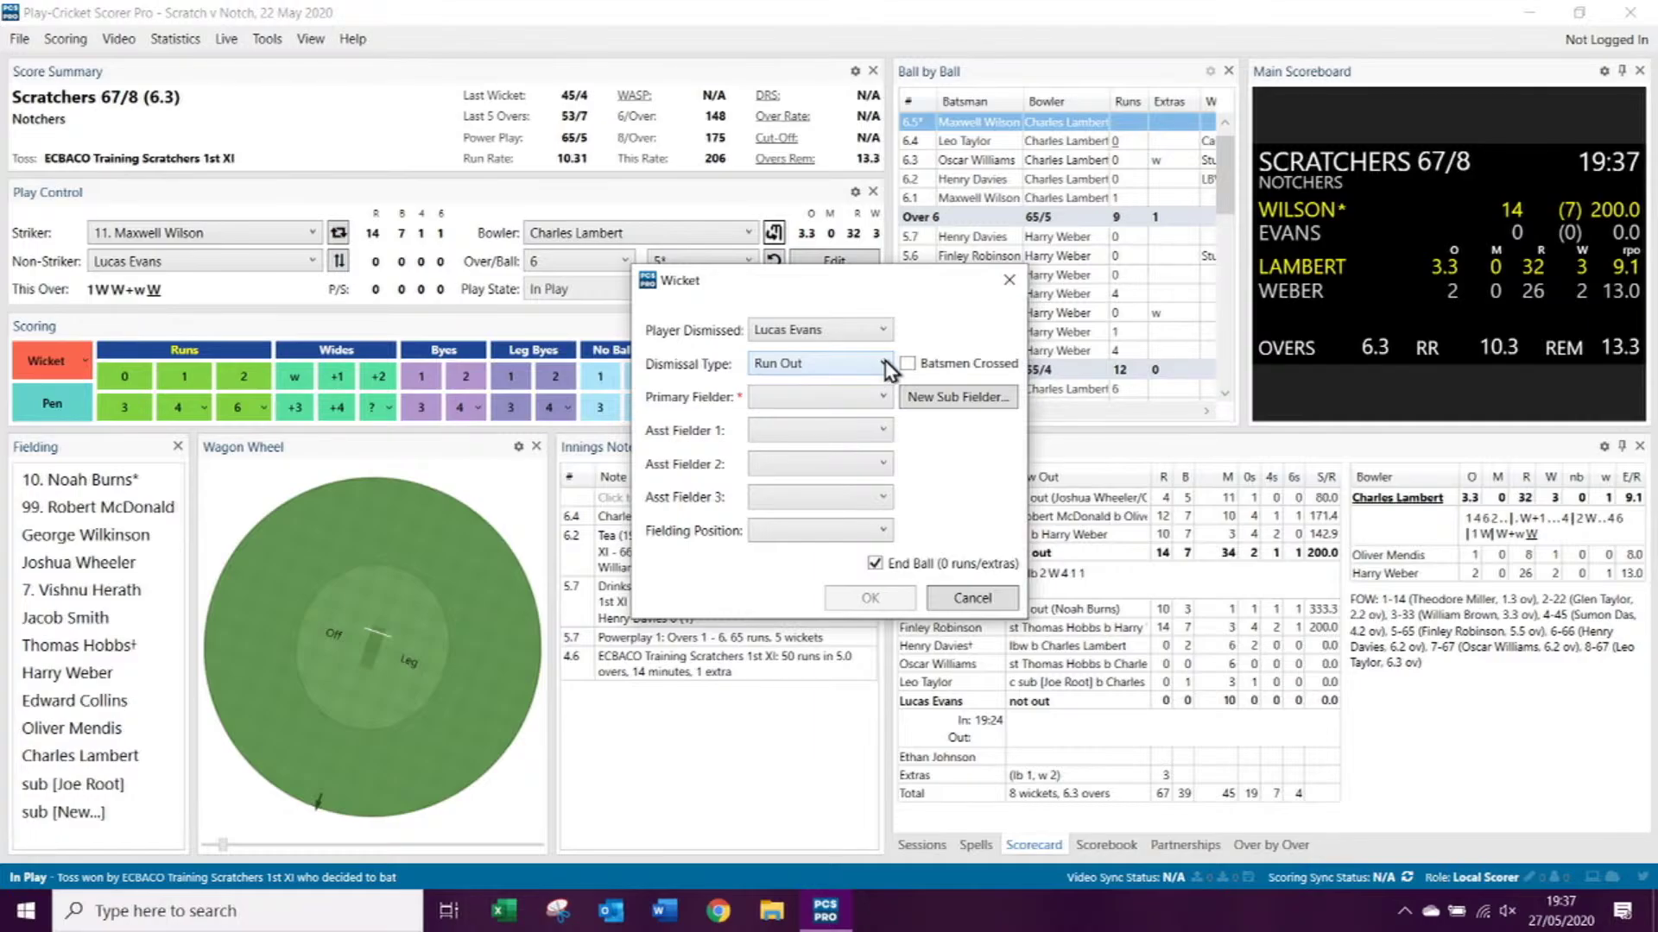
{"action": "left_click", "coordinate": [884, 364]}
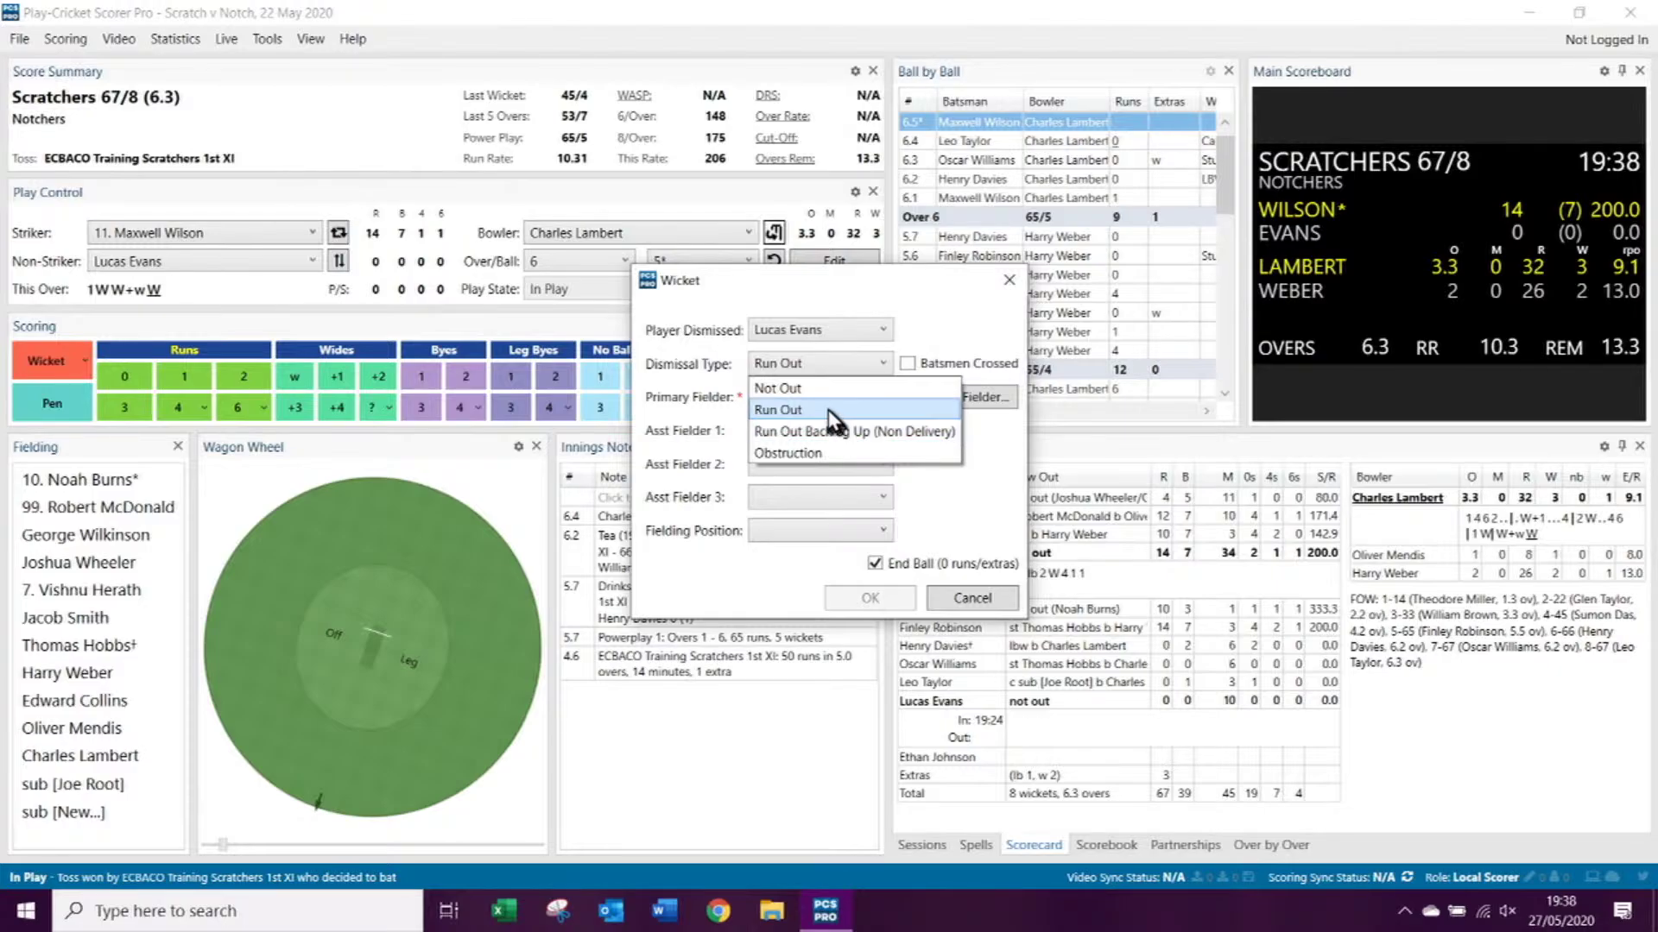
{"action": "left_click", "coordinate": [827, 409]}
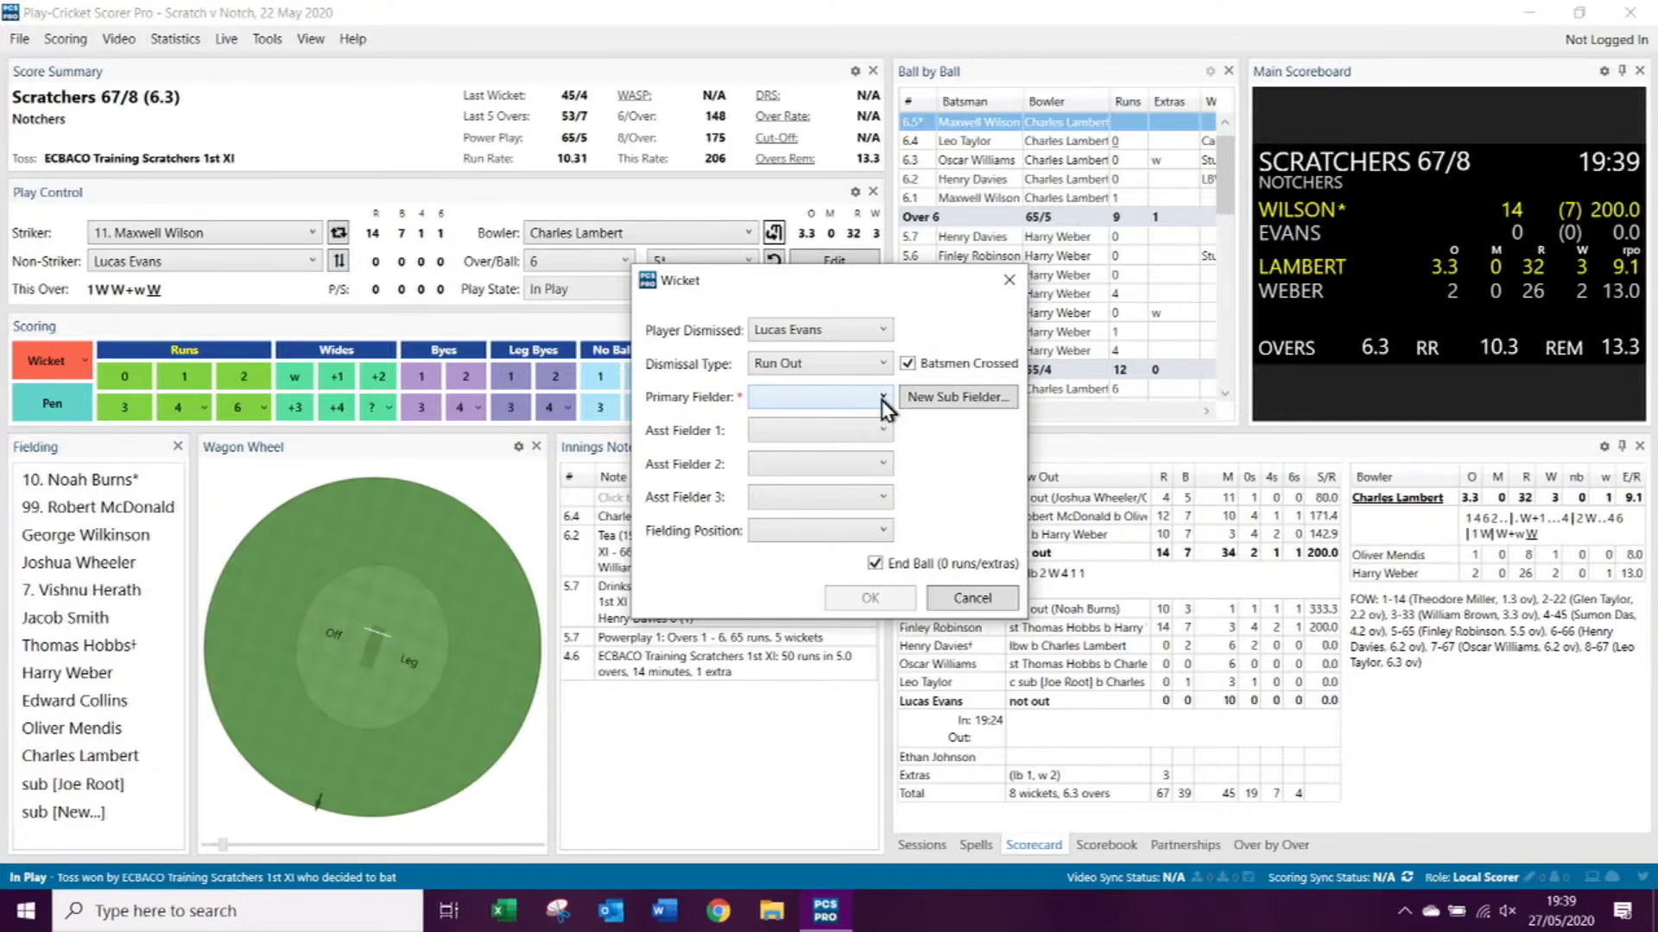
Step: Set substitute Joe Root as the run out's primary fielder and the current bowler as the first assistant fielder
{"action": "left_click", "coordinate": [882, 398]}
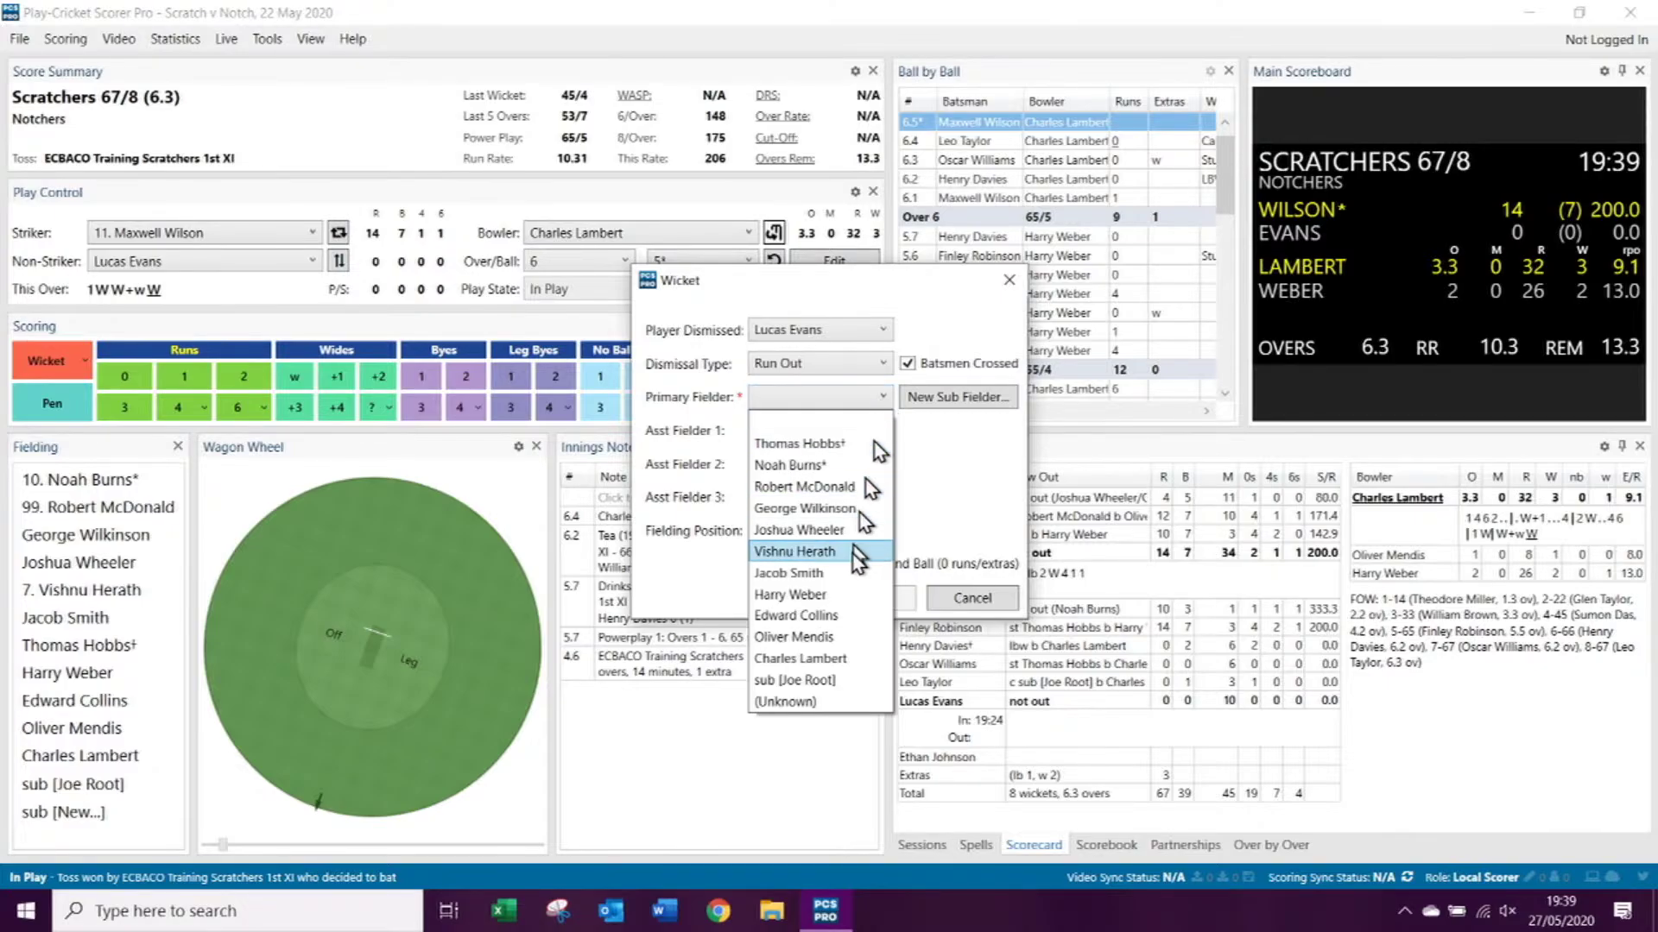
{"action": "left_click", "coordinate": [854, 681]}
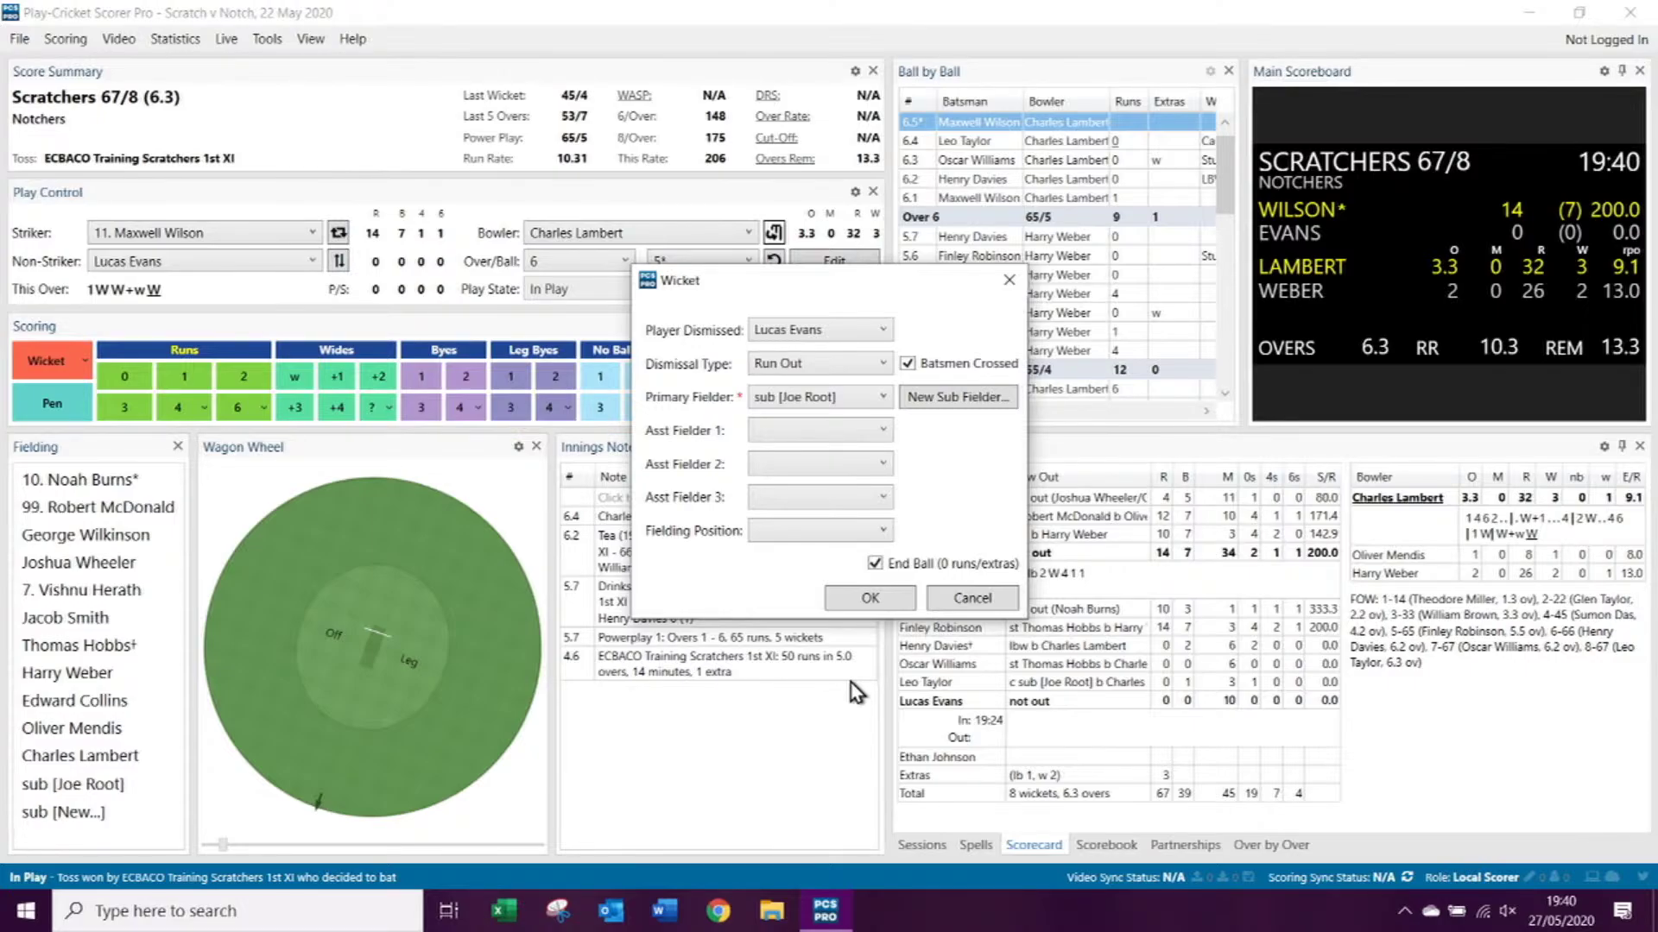
{"action": "left_click", "coordinate": [883, 431]}
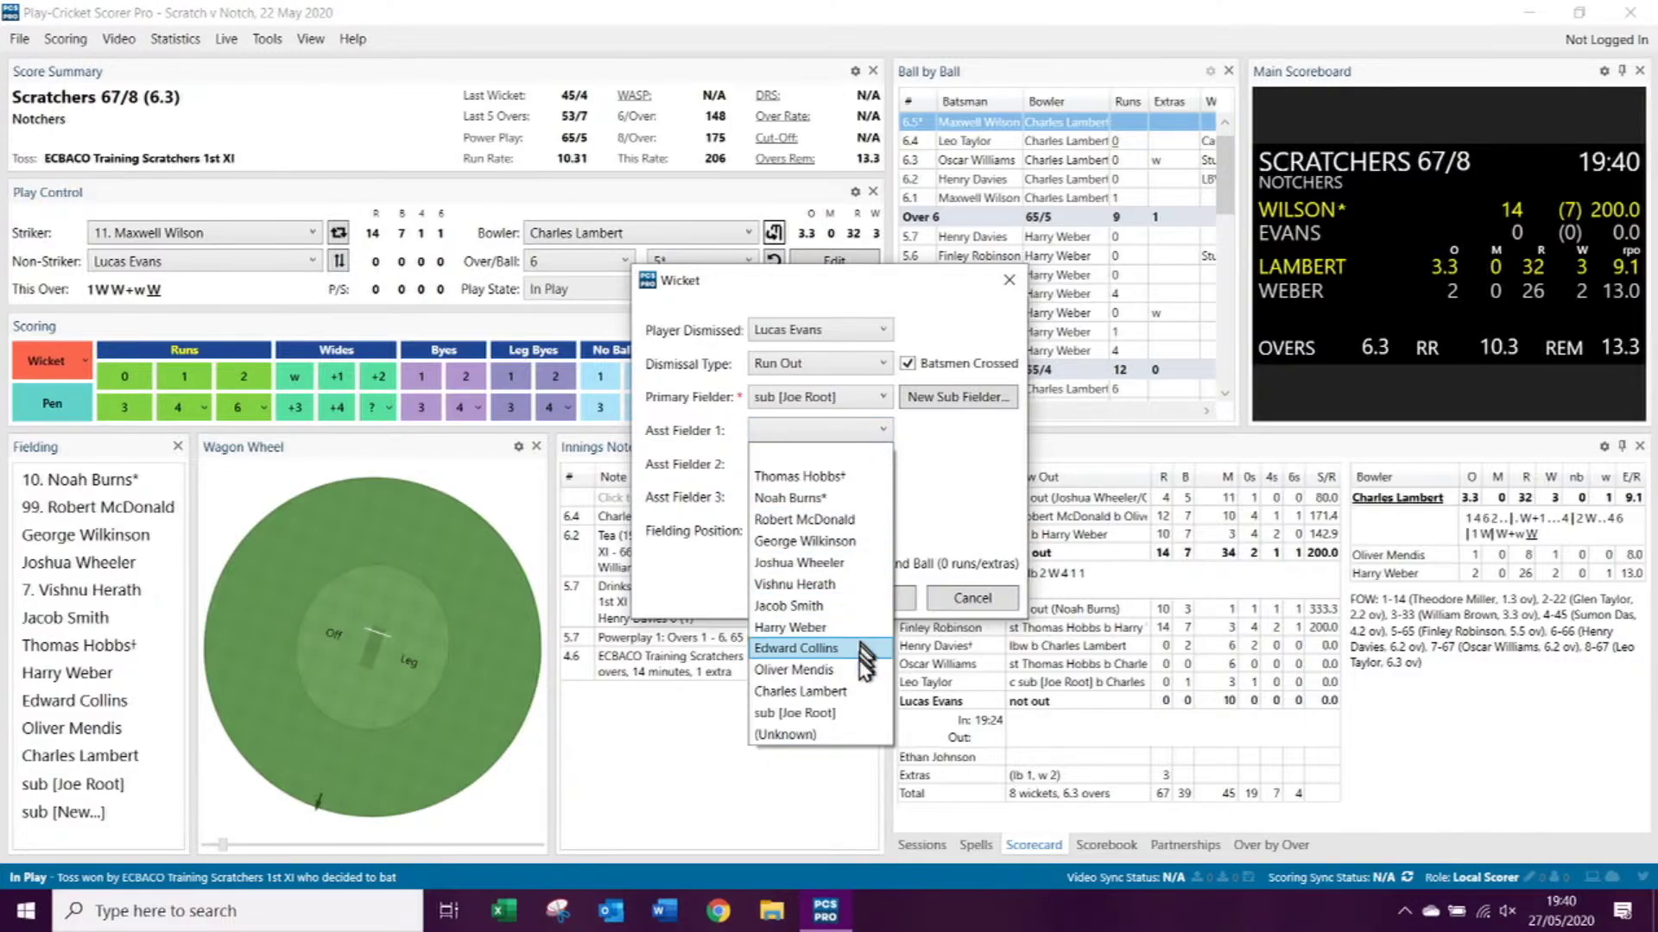
{"action": "left_click", "coordinate": [800, 692]}
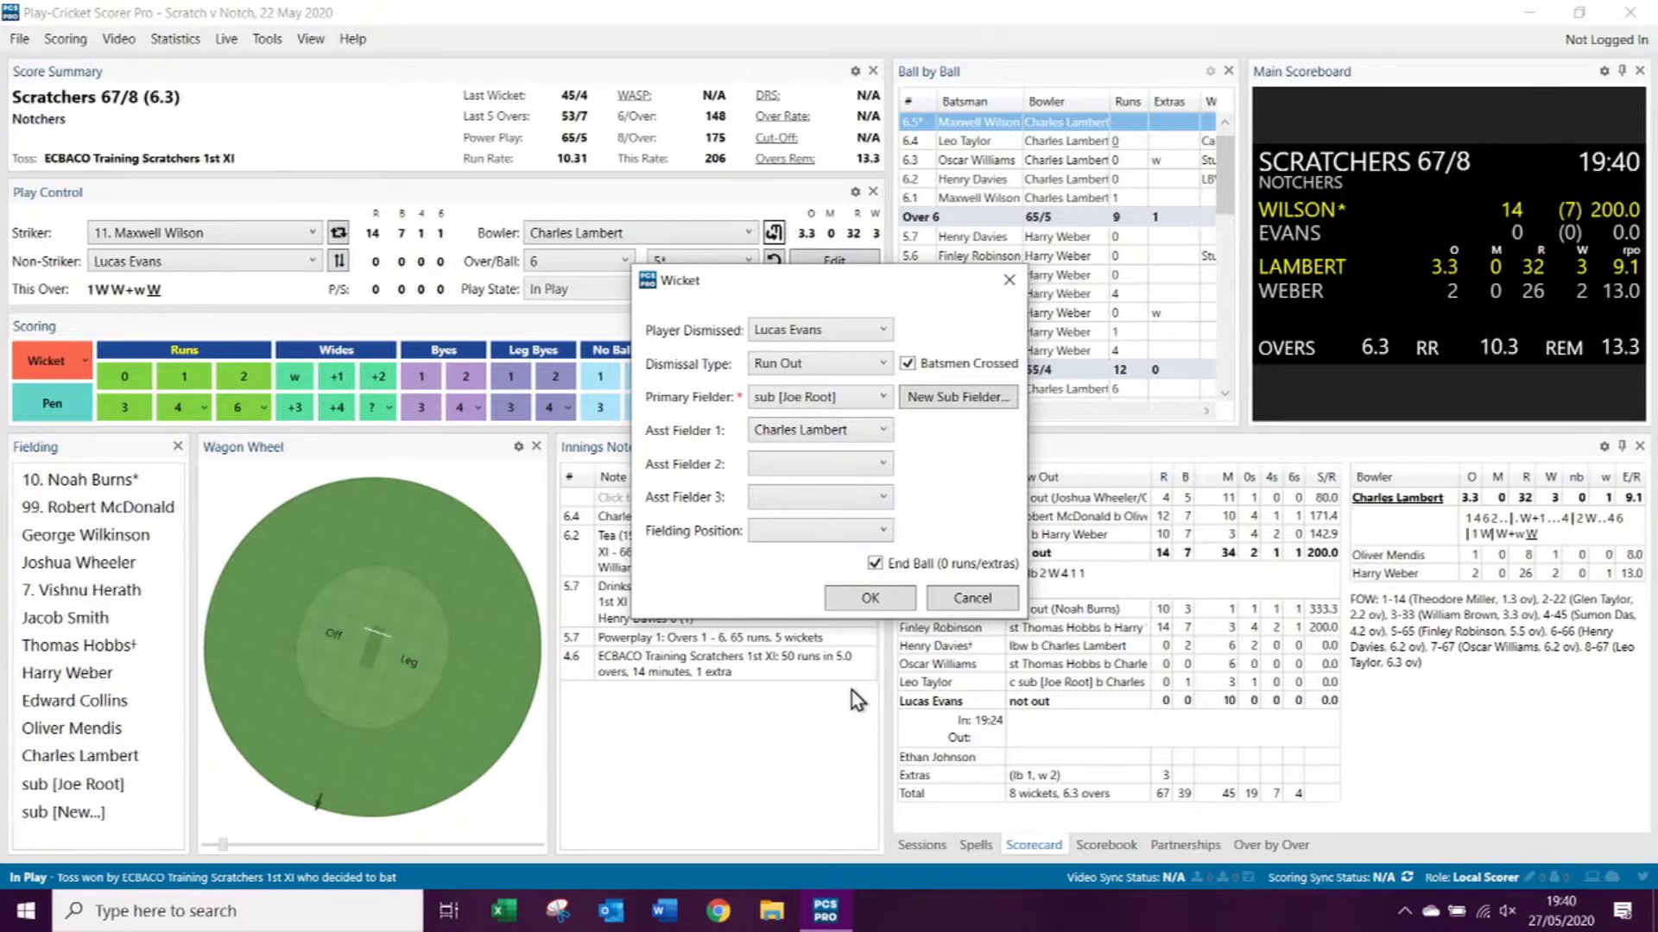
Step: Make the current bowler the run out's primary fielder and substitute Joe Root the first assistant fielder
{"action": "left_click", "coordinate": [875, 398]}
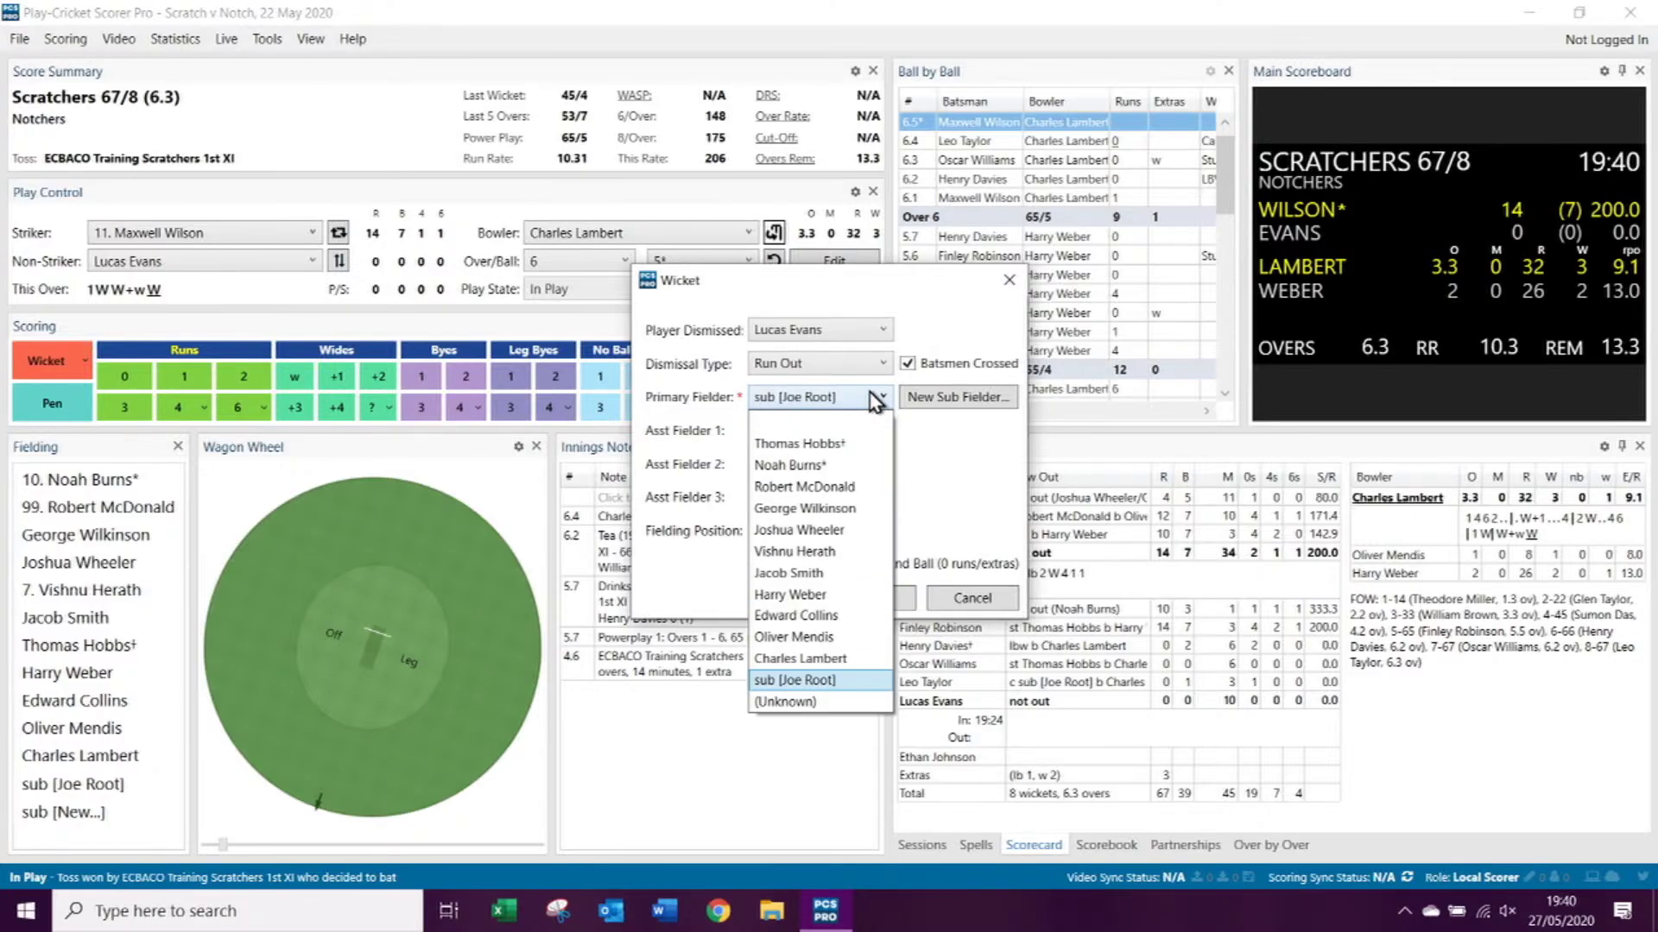
{"action": "left_click", "coordinate": [856, 668]}
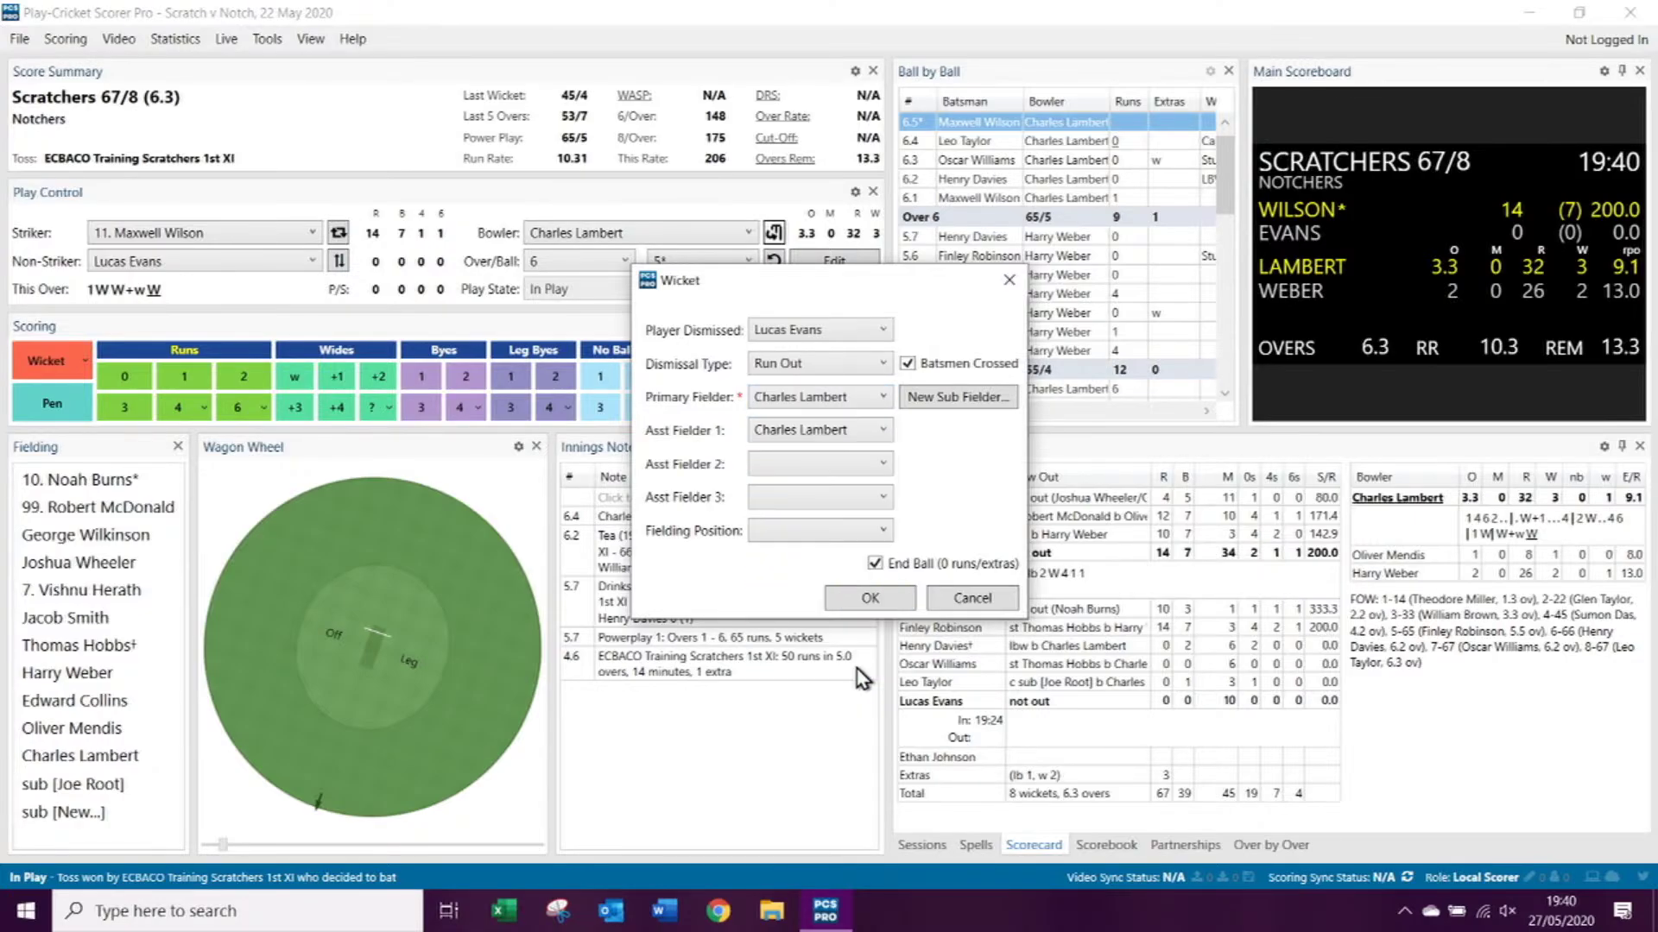
{"action": "left_click", "coordinate": [879, 431]}
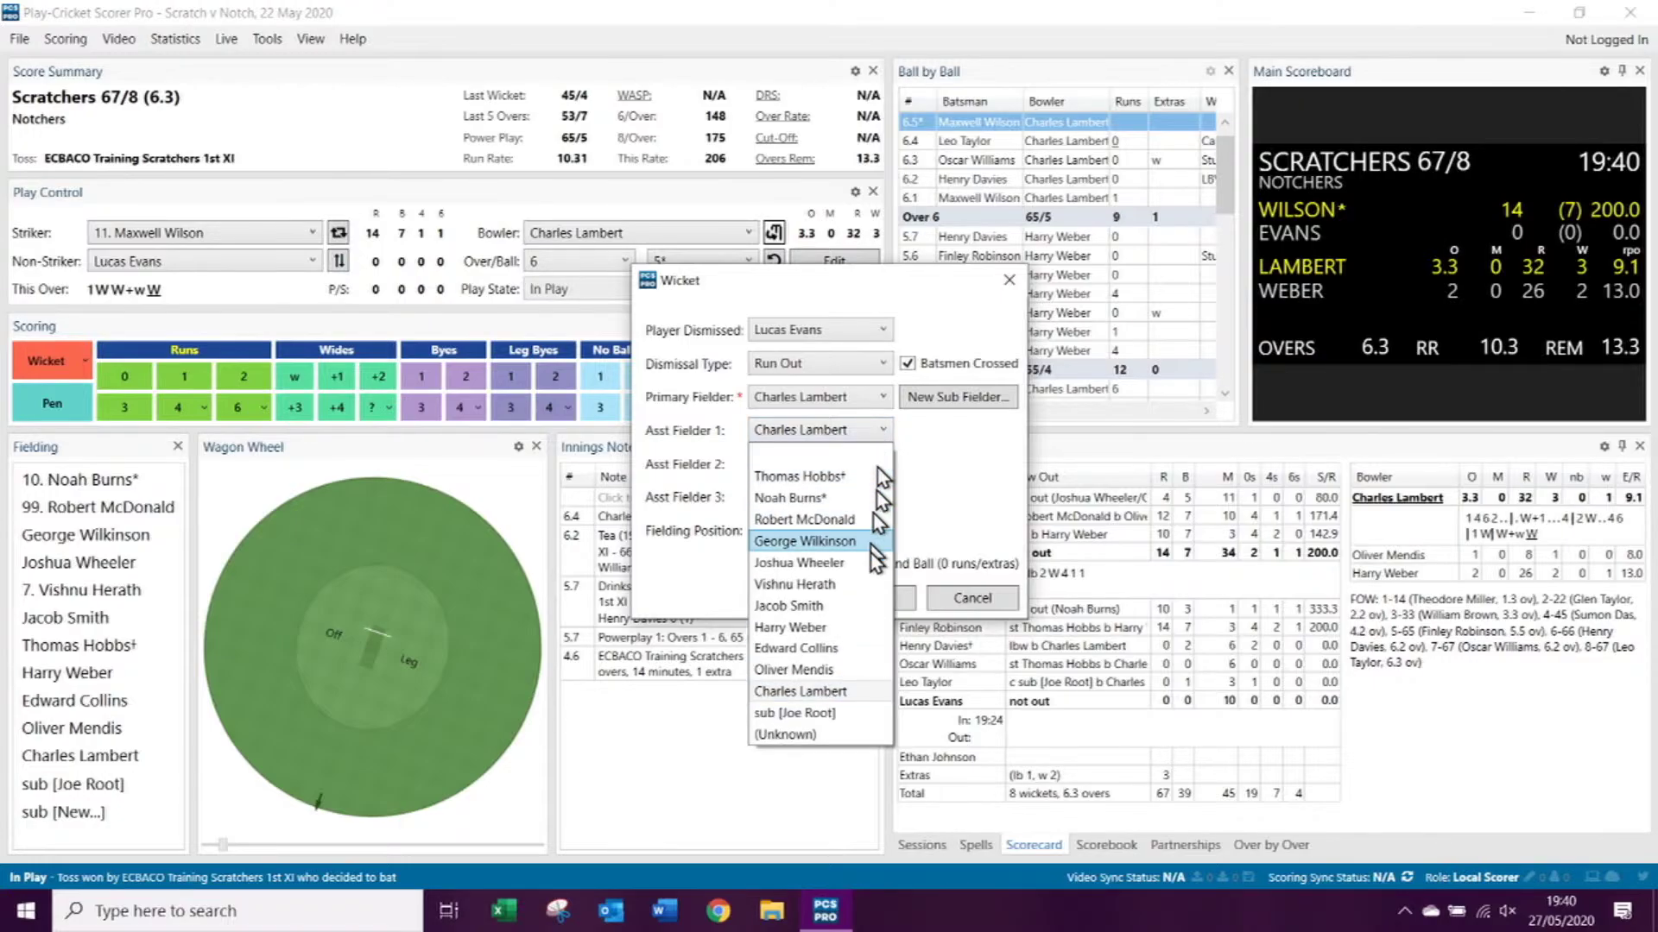
{"action": "left_click", "coordinate": [859, 713]}
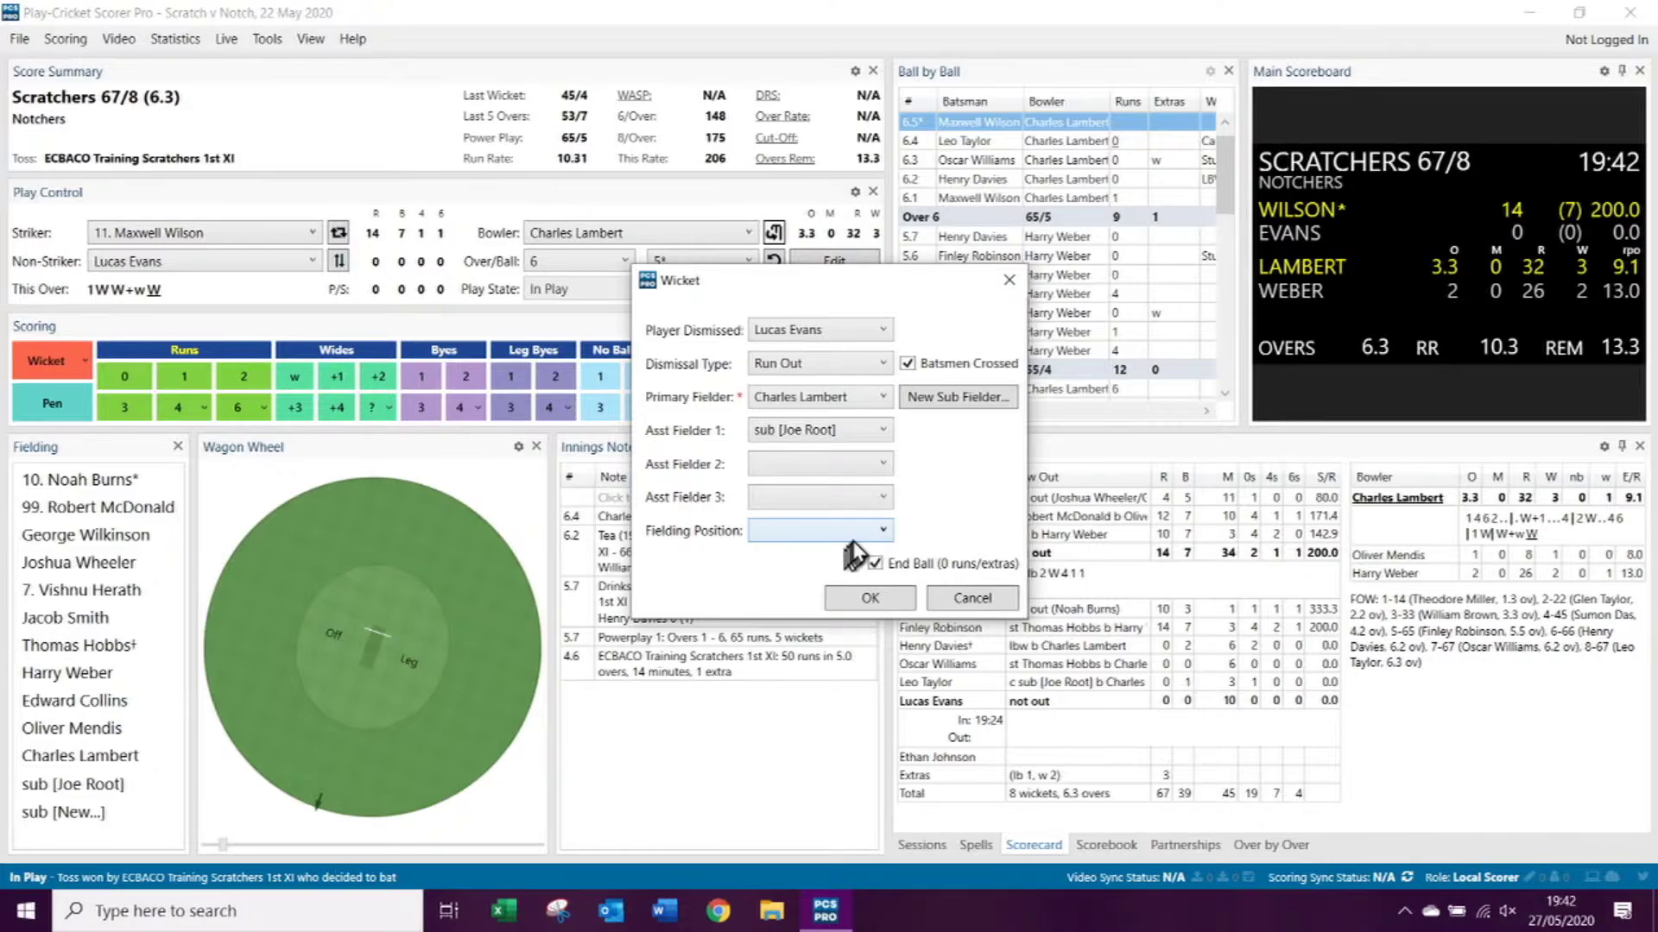
Step: Set the fielding position to Third Man with End Ball disabled, confirm the run out, and score 1 run on the ball
{"action": "left_click", "coordinate": [874, 534]}
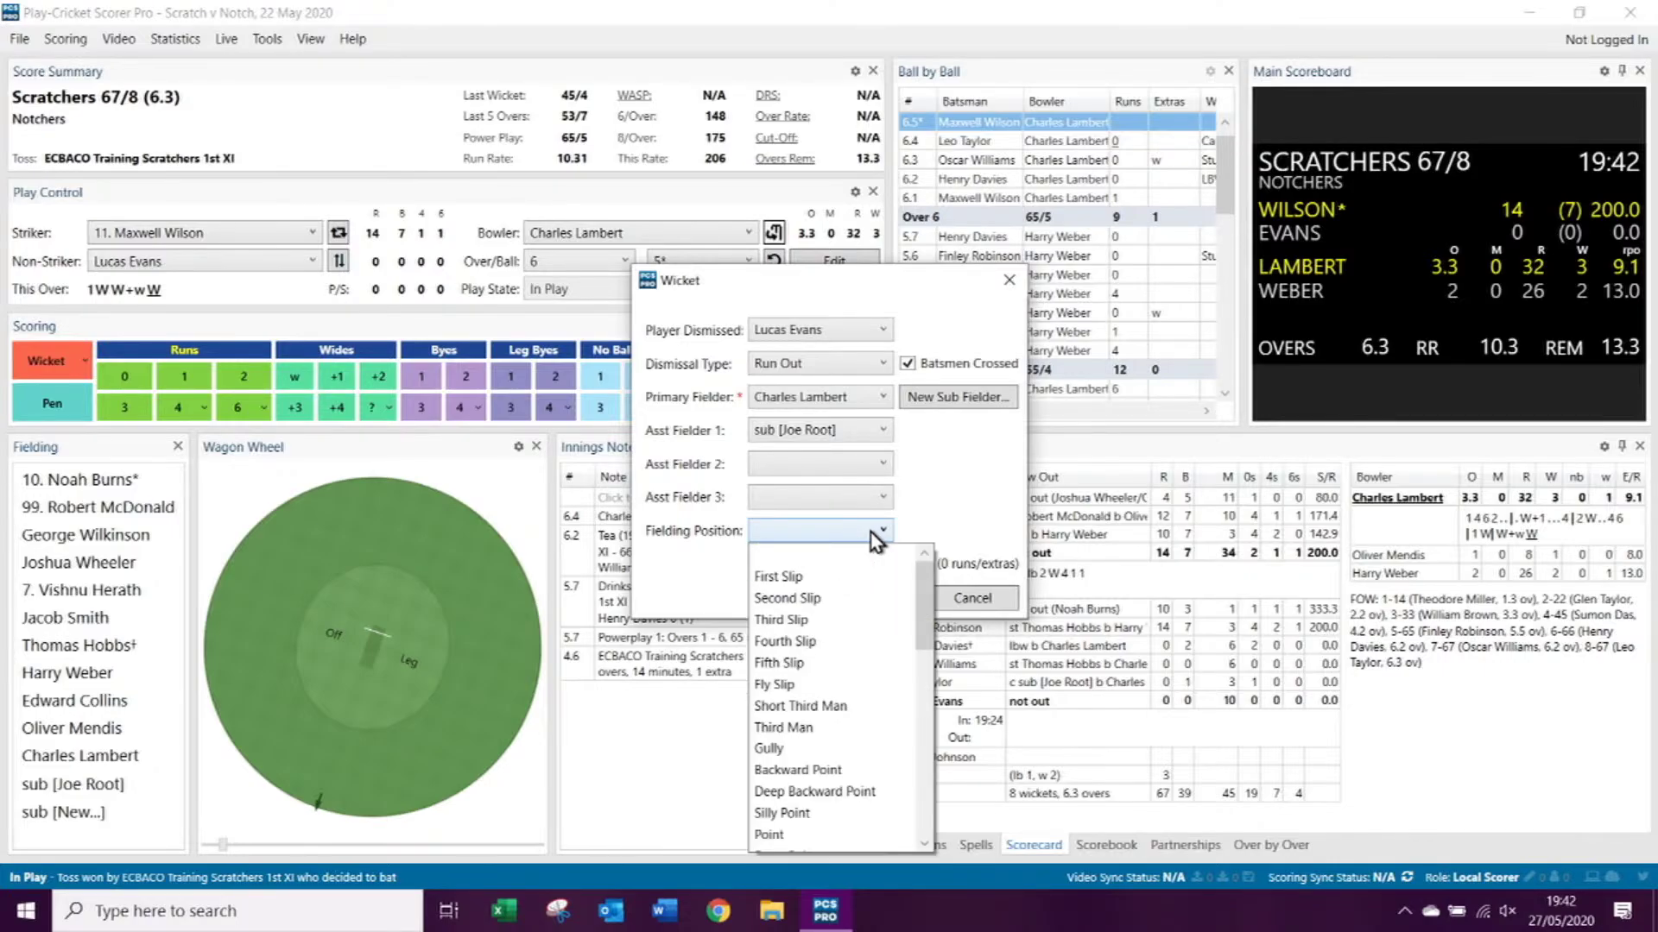
{"action": "left_click", "coordinate": [827, 730]}
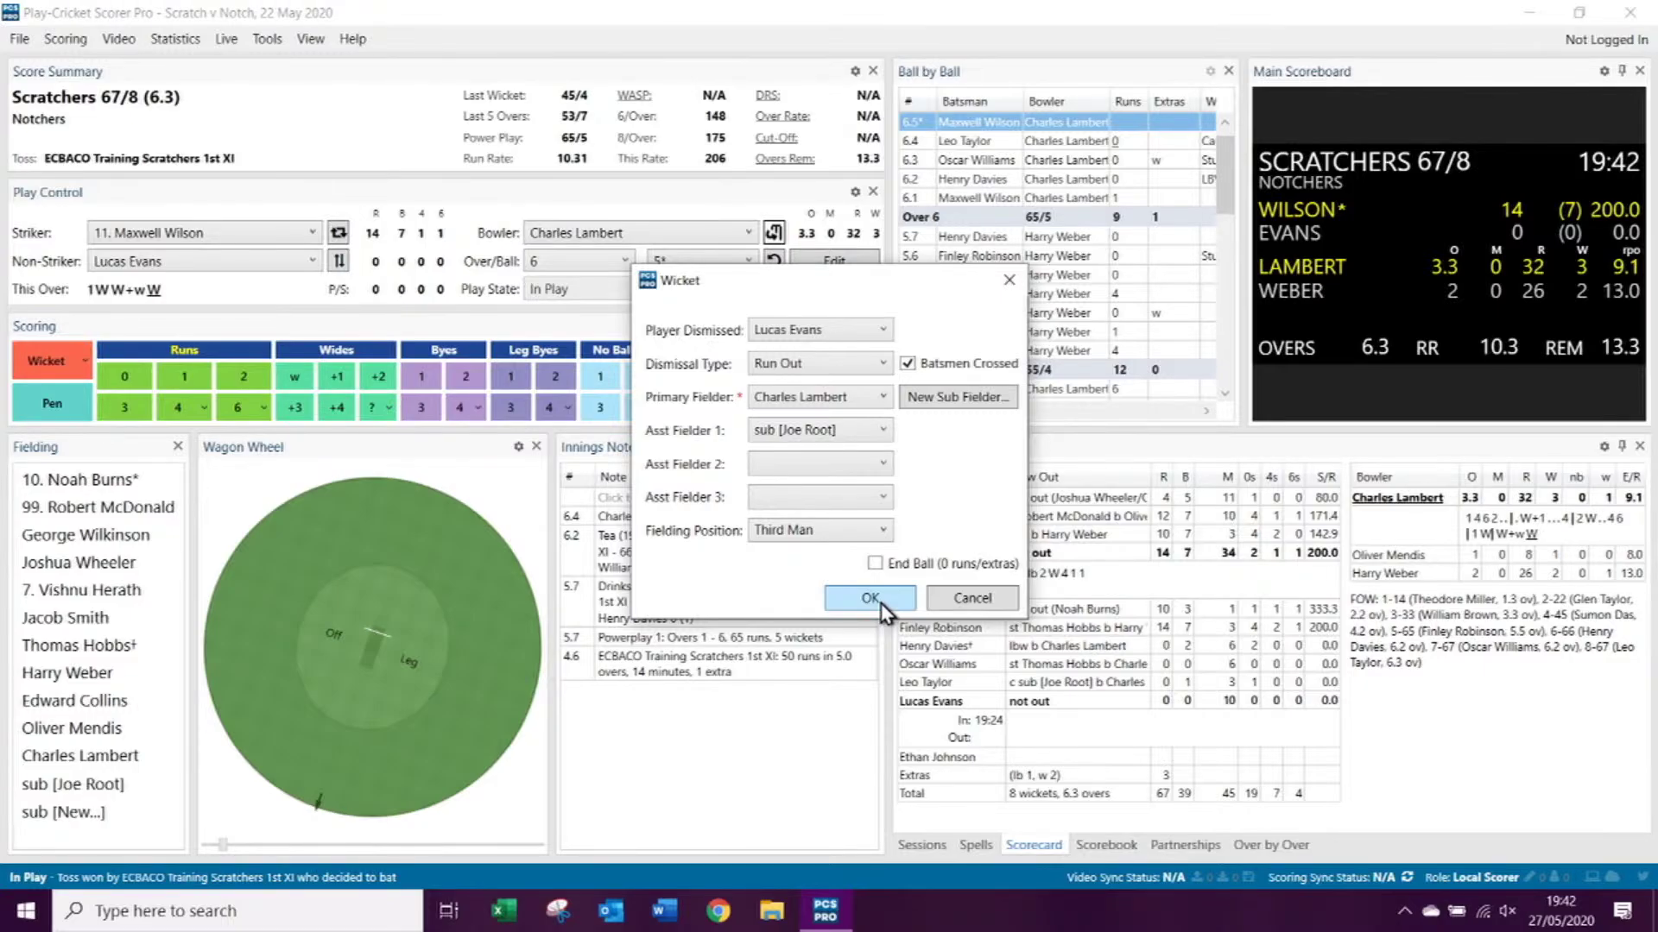
{"action": "left_click", "coordinate": [882, 606]}
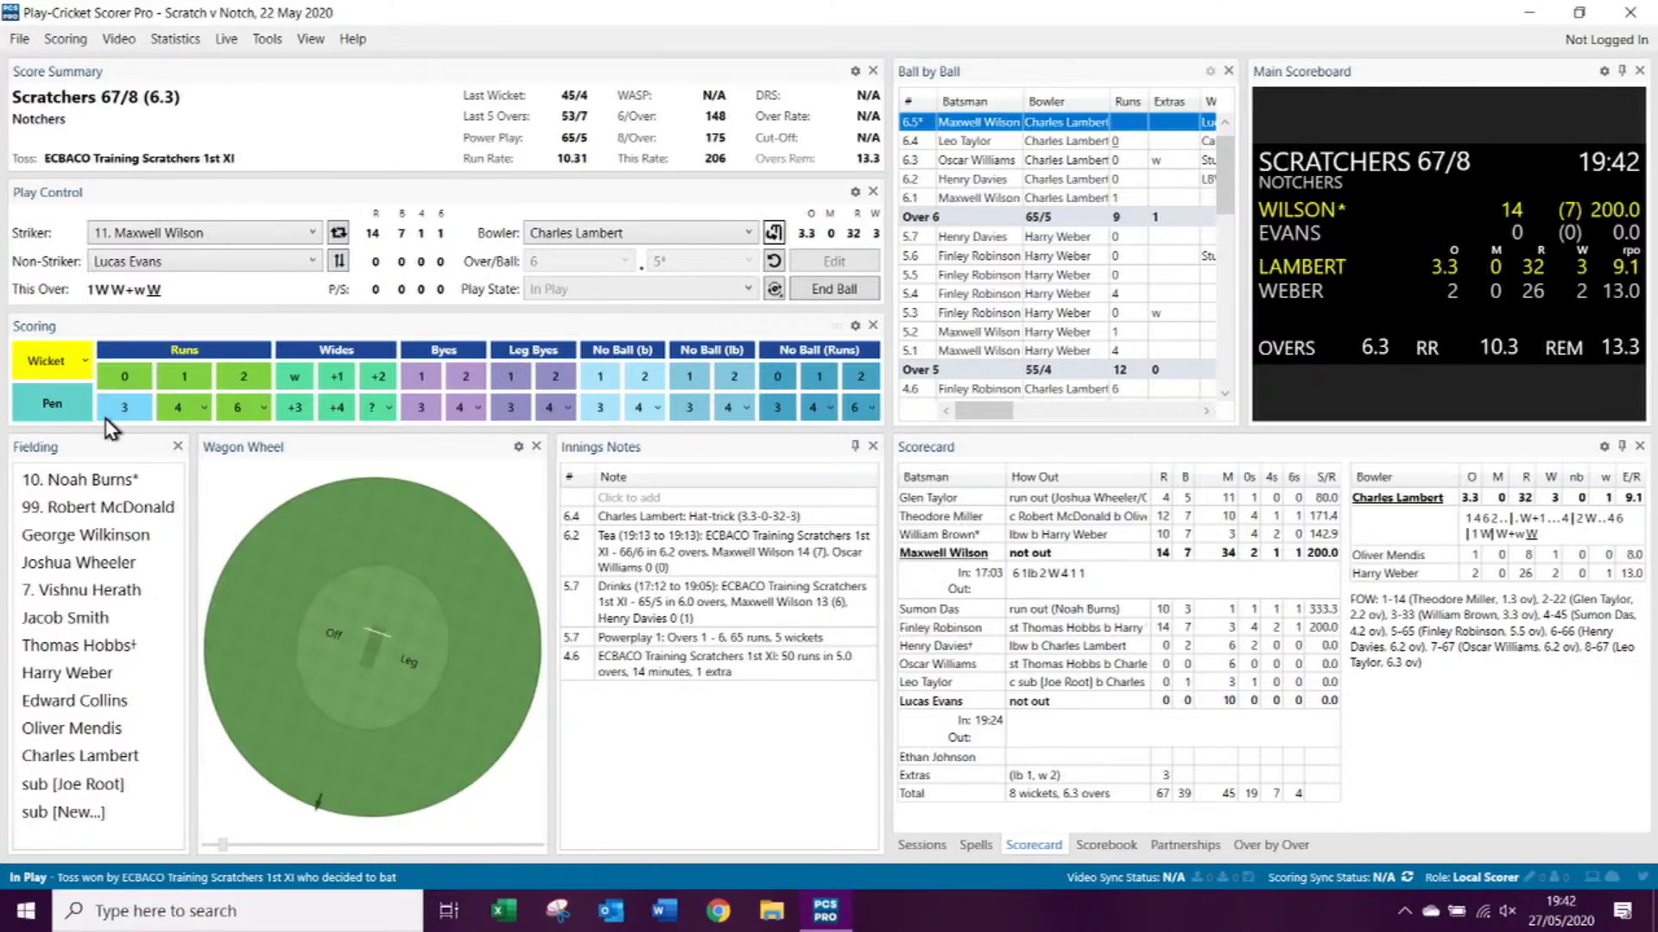
{"action": "left_click", "coordinate": [182, 381]}
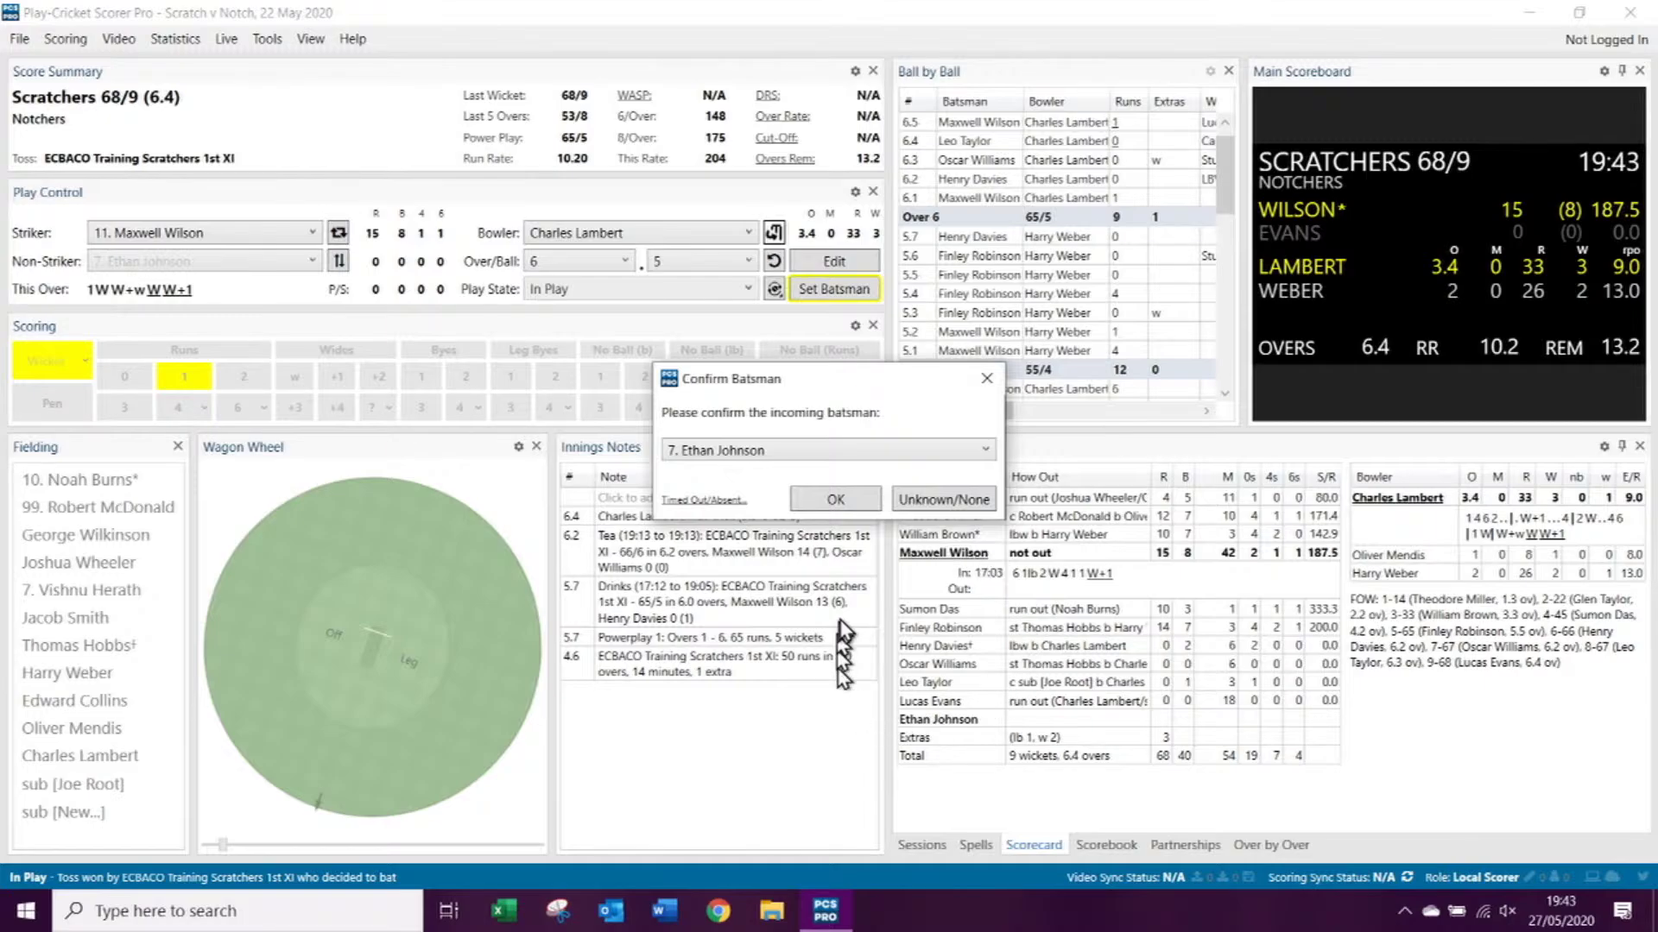
Step: Leave the incoming batsman as Unknown/None, then record the last remaining batsman as Timed Out and end the innings
{"action": "left_click", "coordinate": [944, 500]}
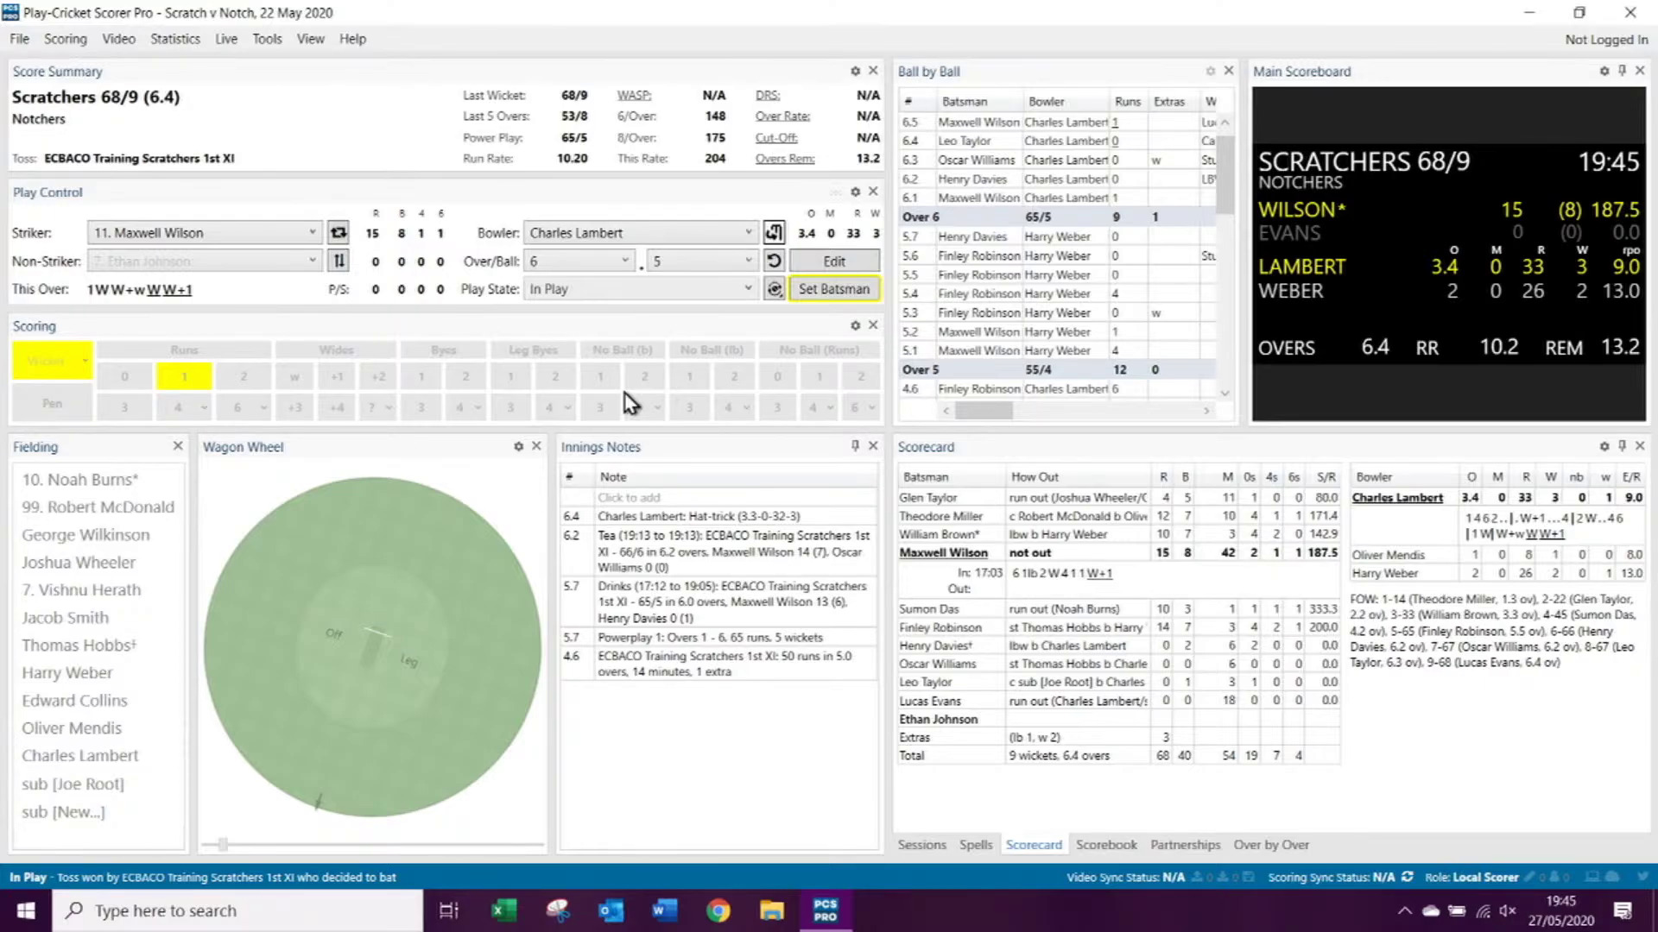
{"action": "left_click", "coordinate": [826, 293]}
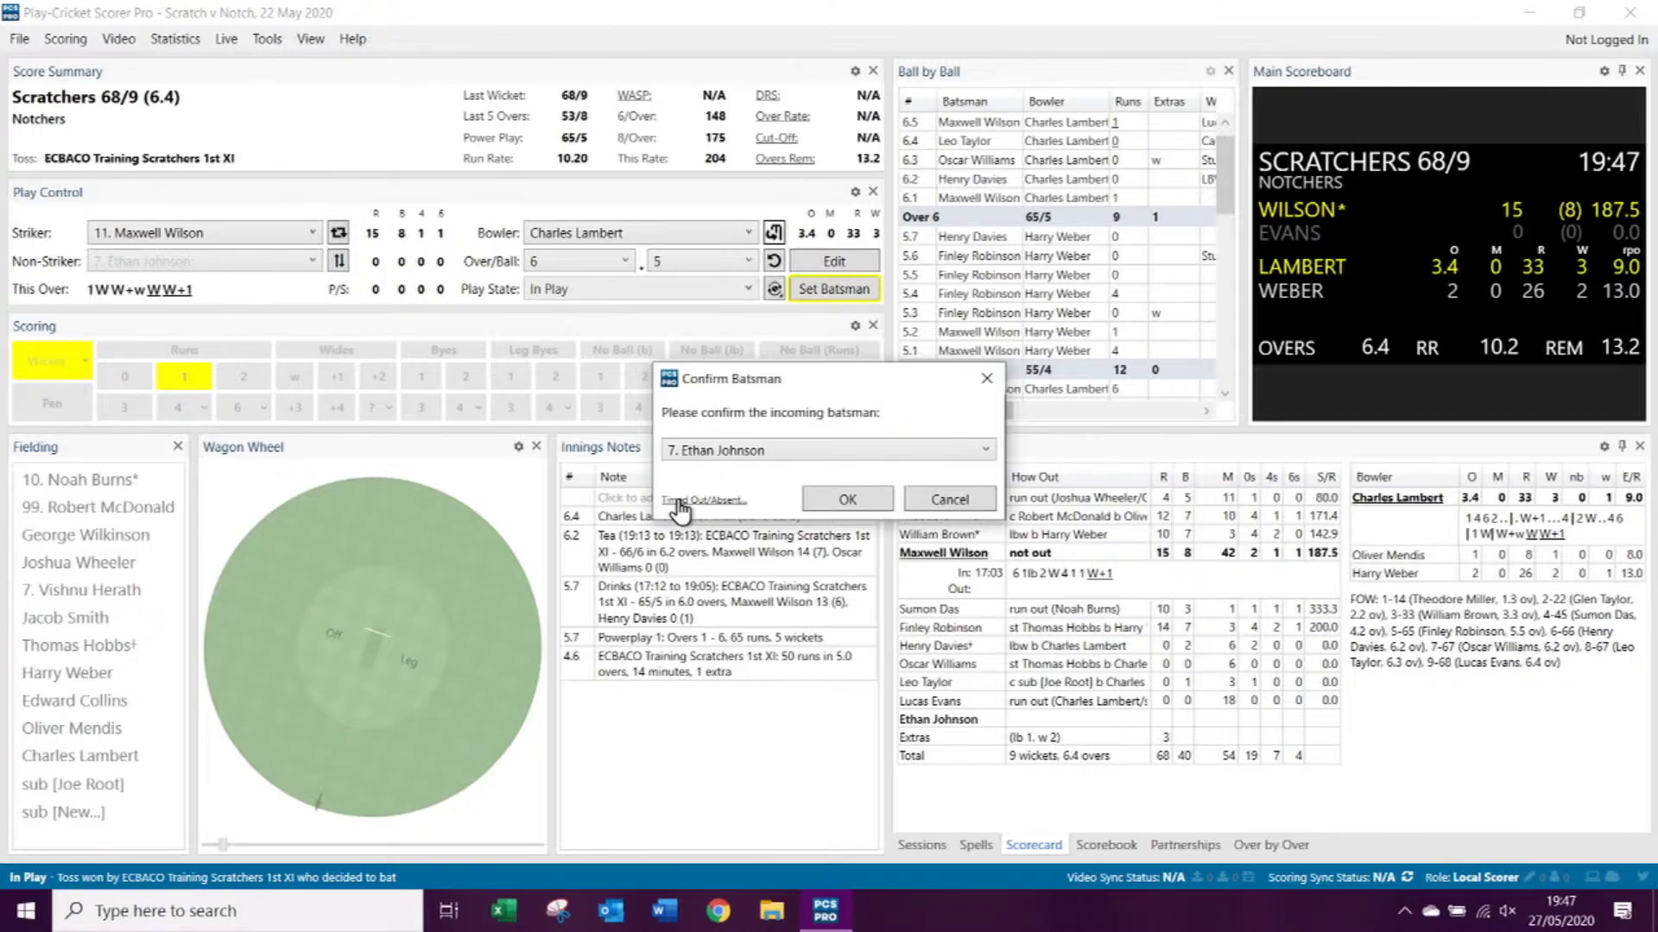
{"action": "left_click", "coordinate": [682, 501]}
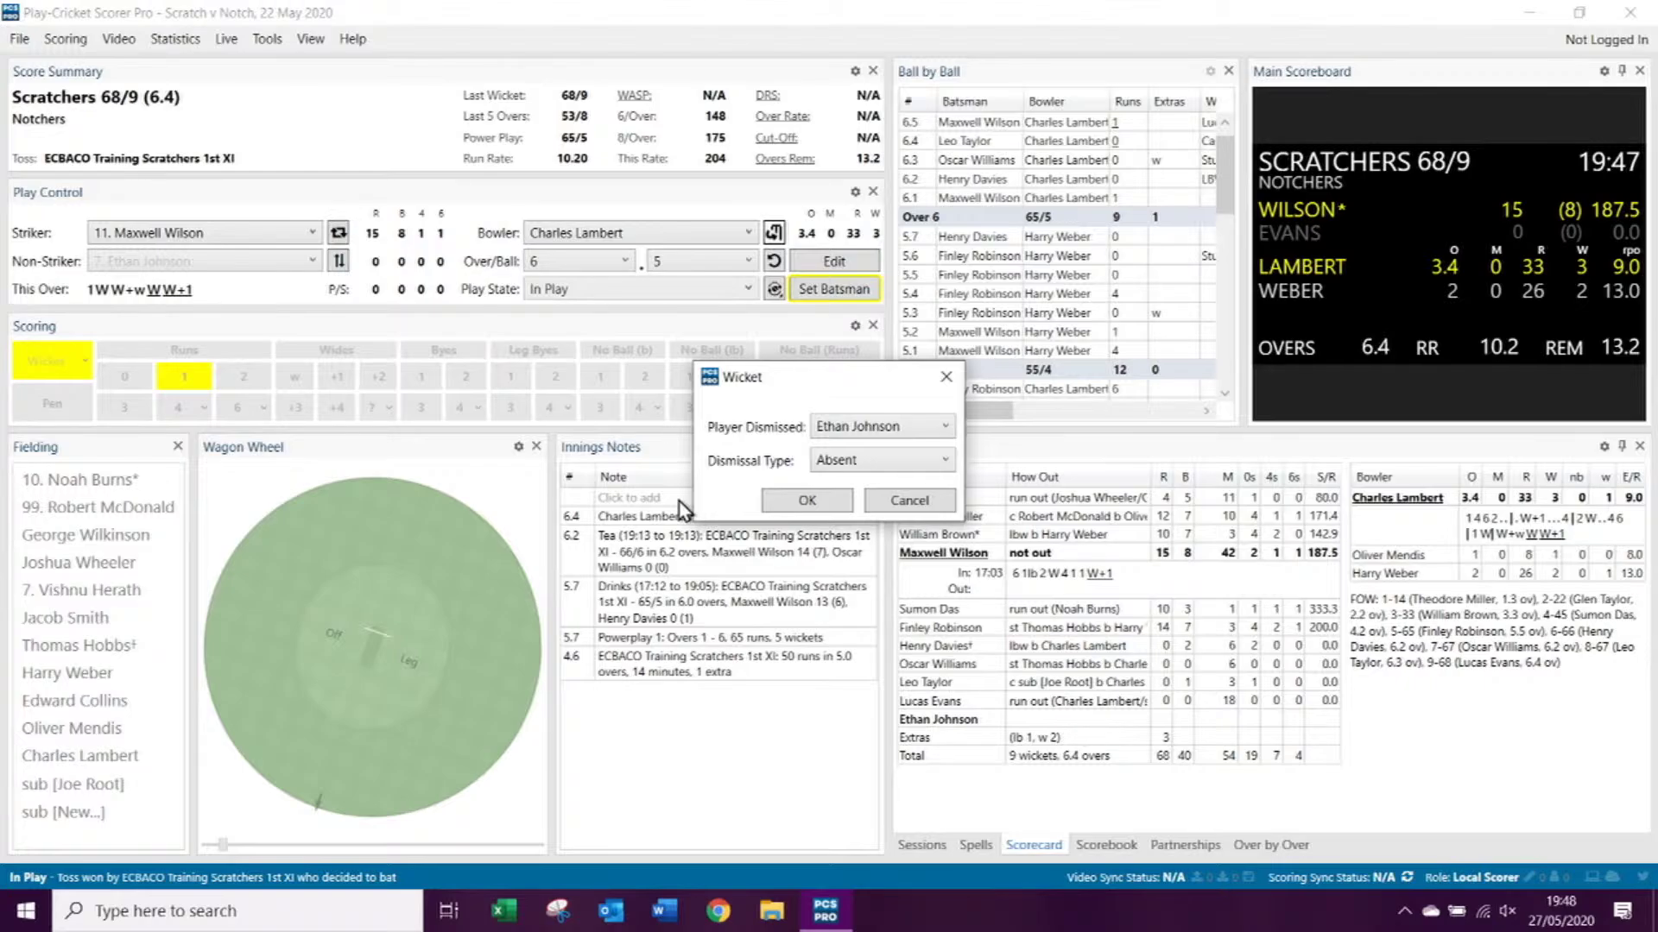
{"action": "left_click", "coordinate": [950, 431]}
{"action": "left_click", "coordinate": [950, 431]}
{"action": "left_click", "coordinate": [946, 463]}
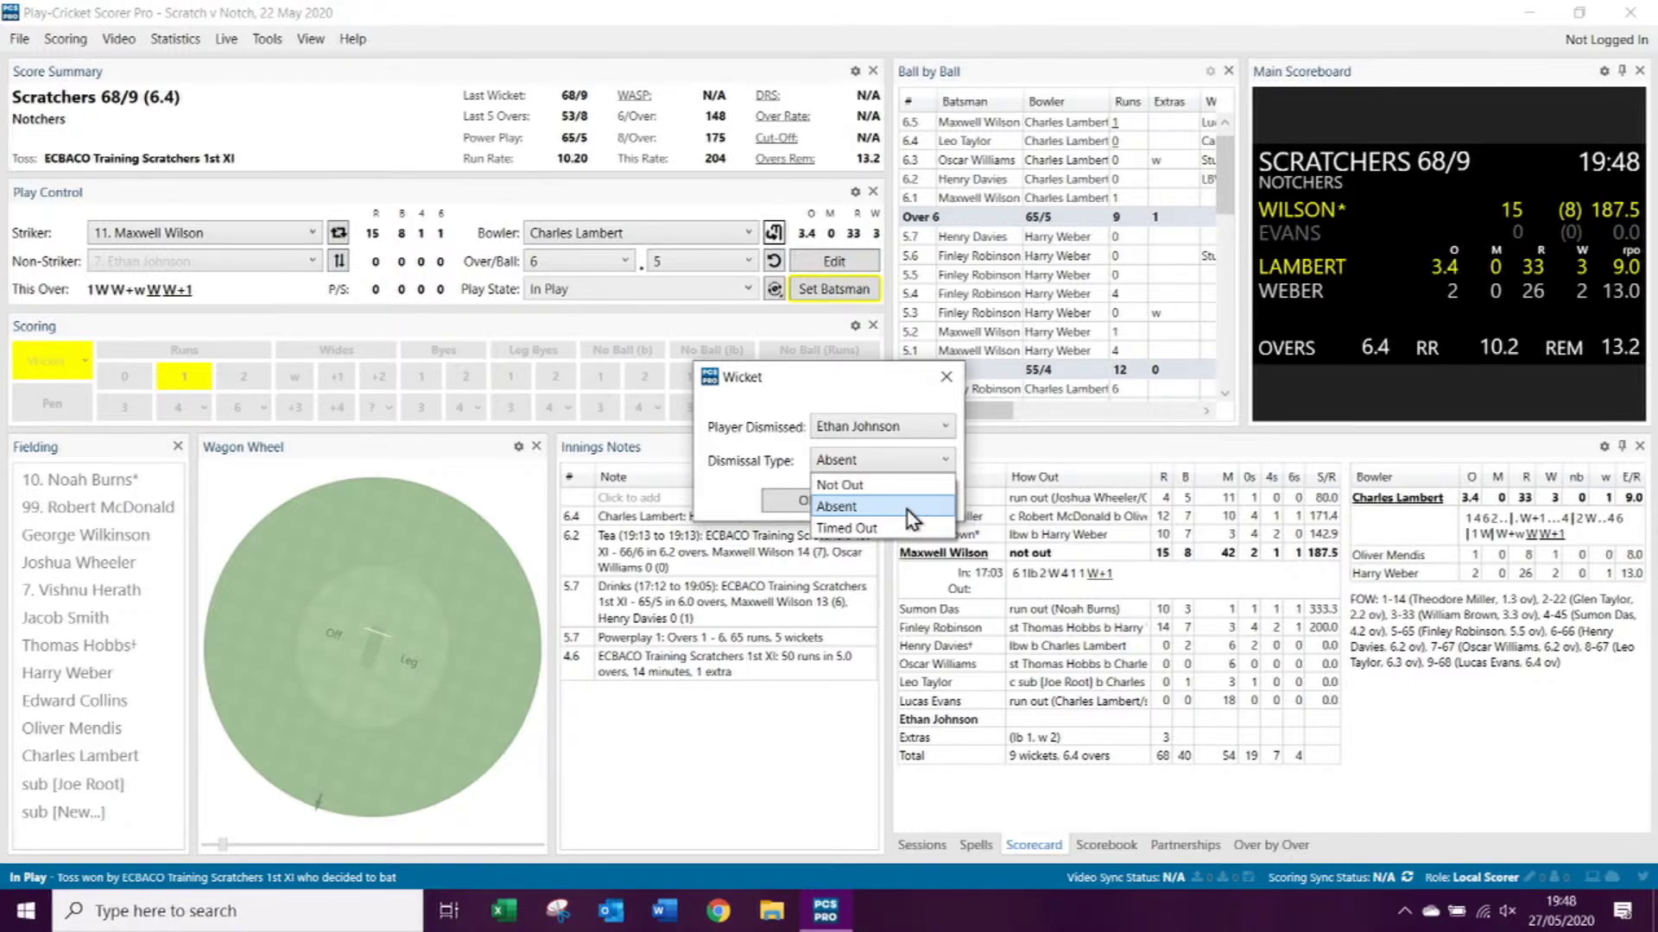
{"action": "left_click", "coordinate": [846, 528]}
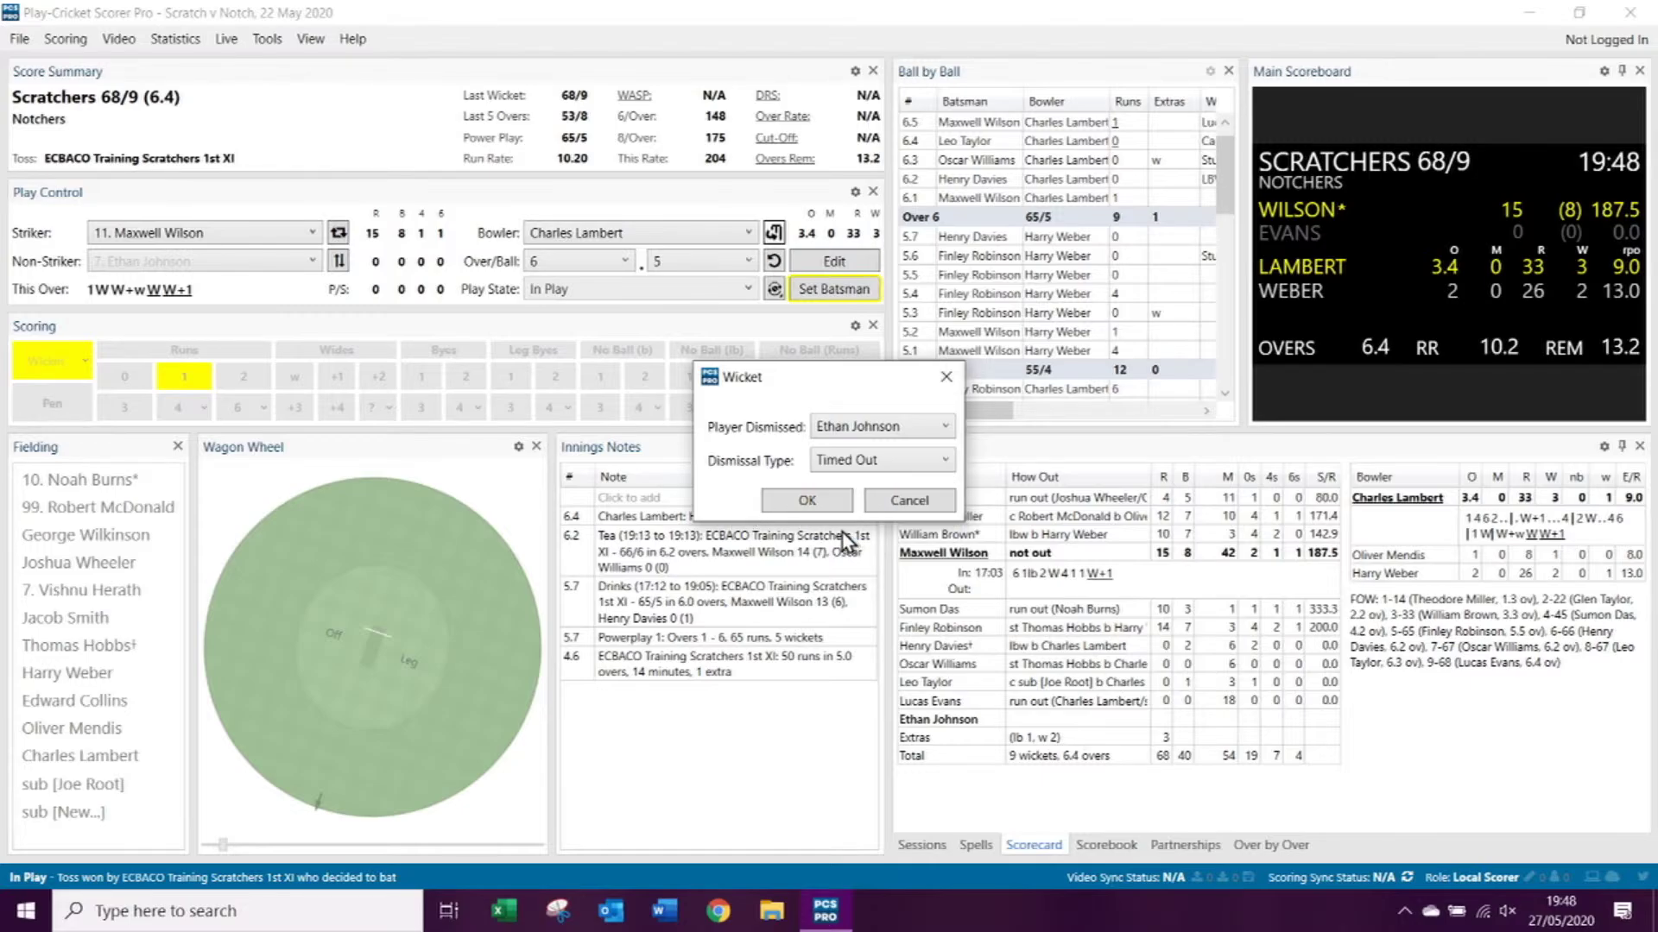
{"action": "left_click", "coordinate": [801, 503]}
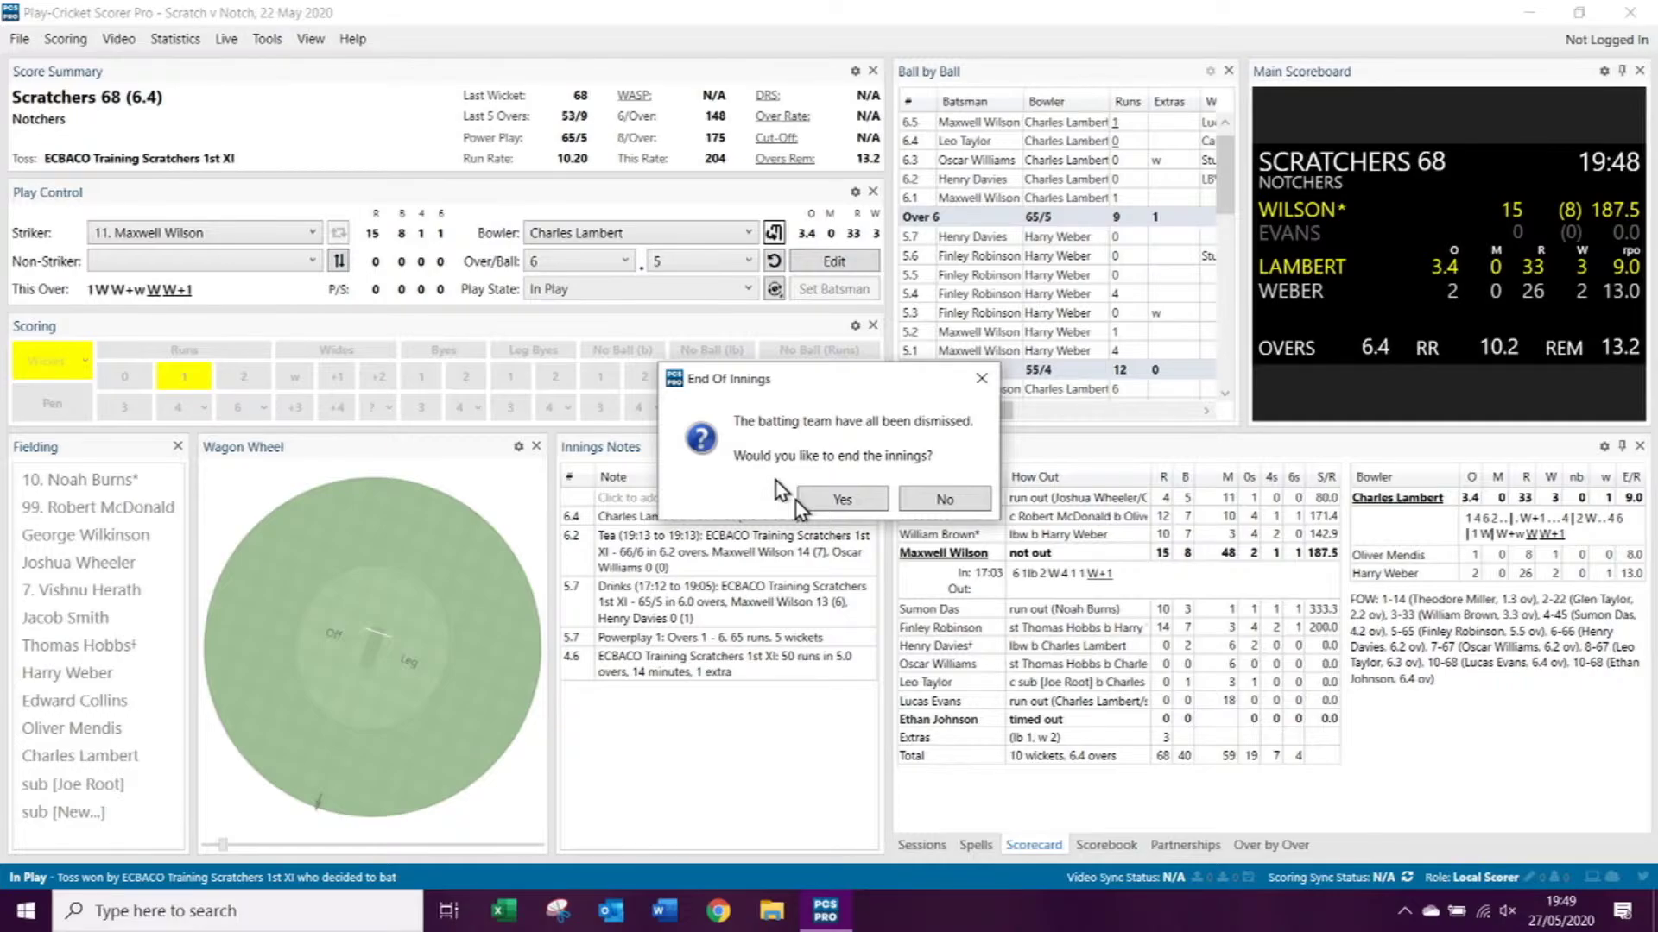
{"action": "left_click", "coordinate": [842, 500]}
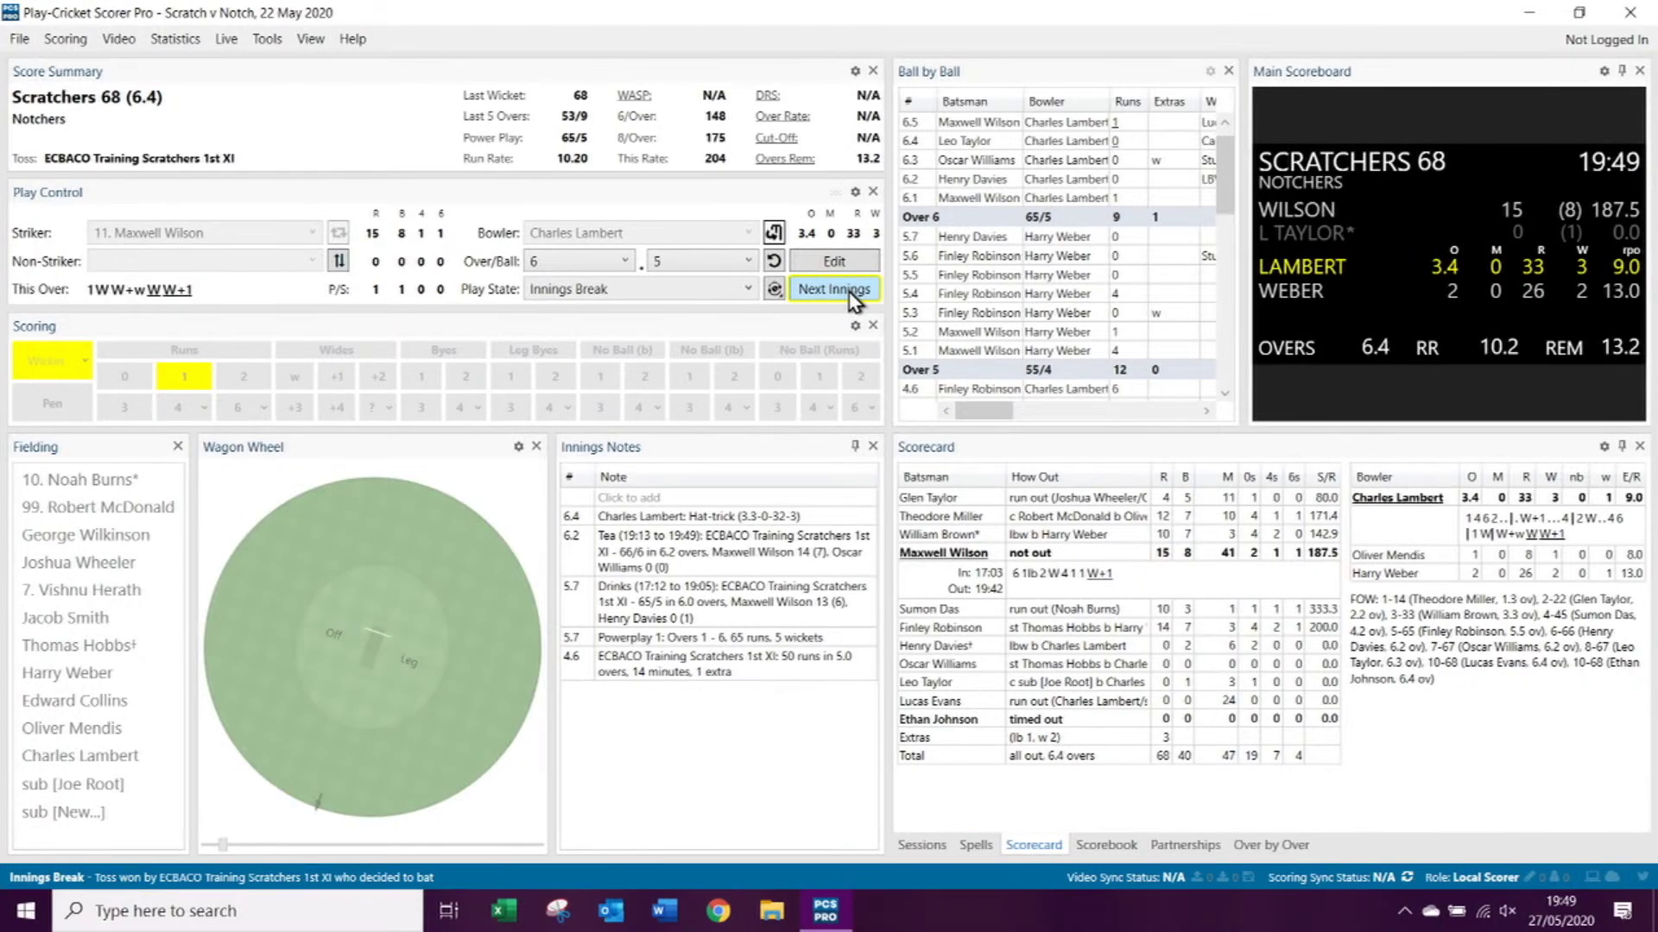
Step: Open the next innings and start play with the third-listed batsman as opening striker and the second-listed batsman as non-striker
{"action": "left_click", "coordinate": [833, 289]}
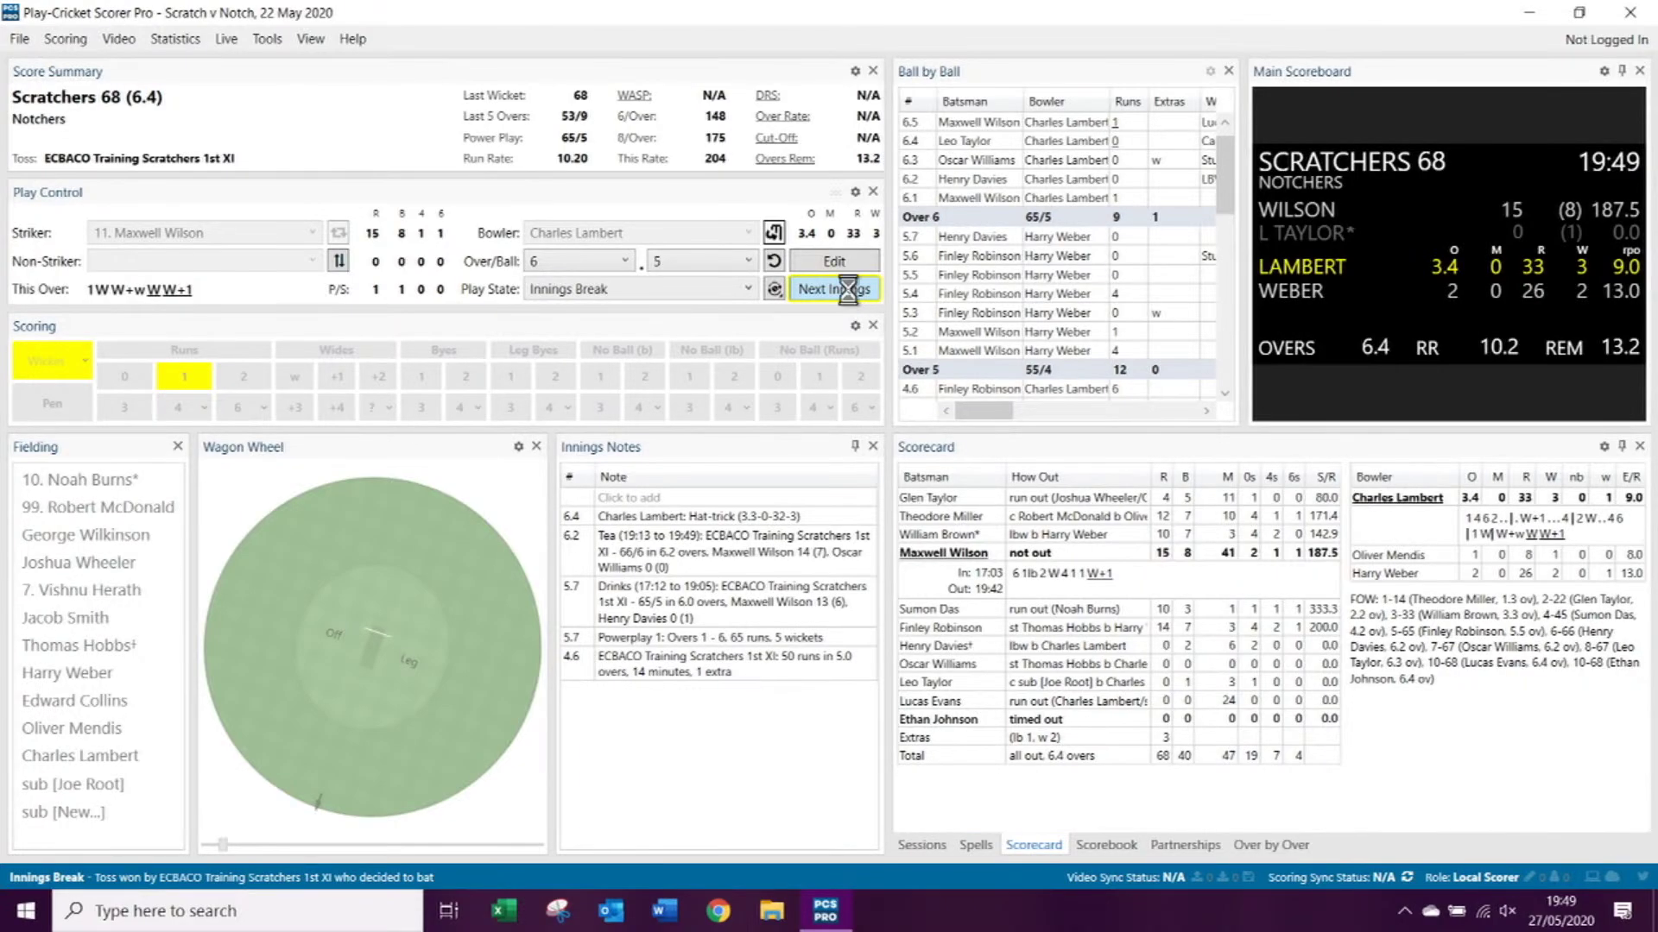
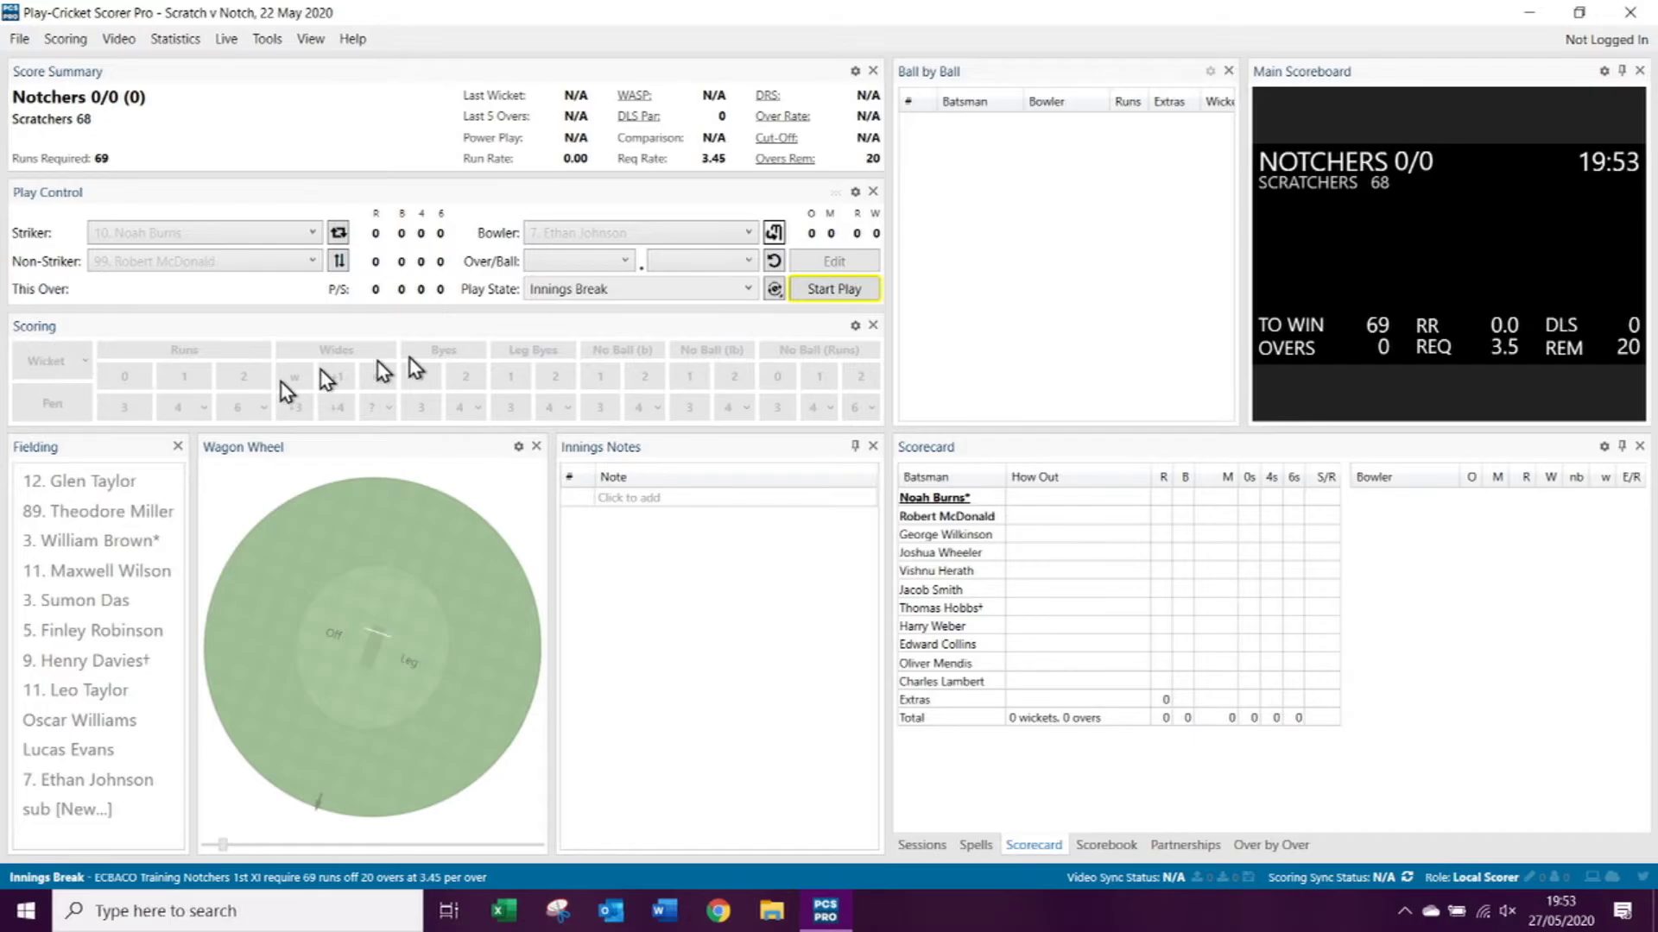
{"action": "left_click", "coordinate": [821, 296]}
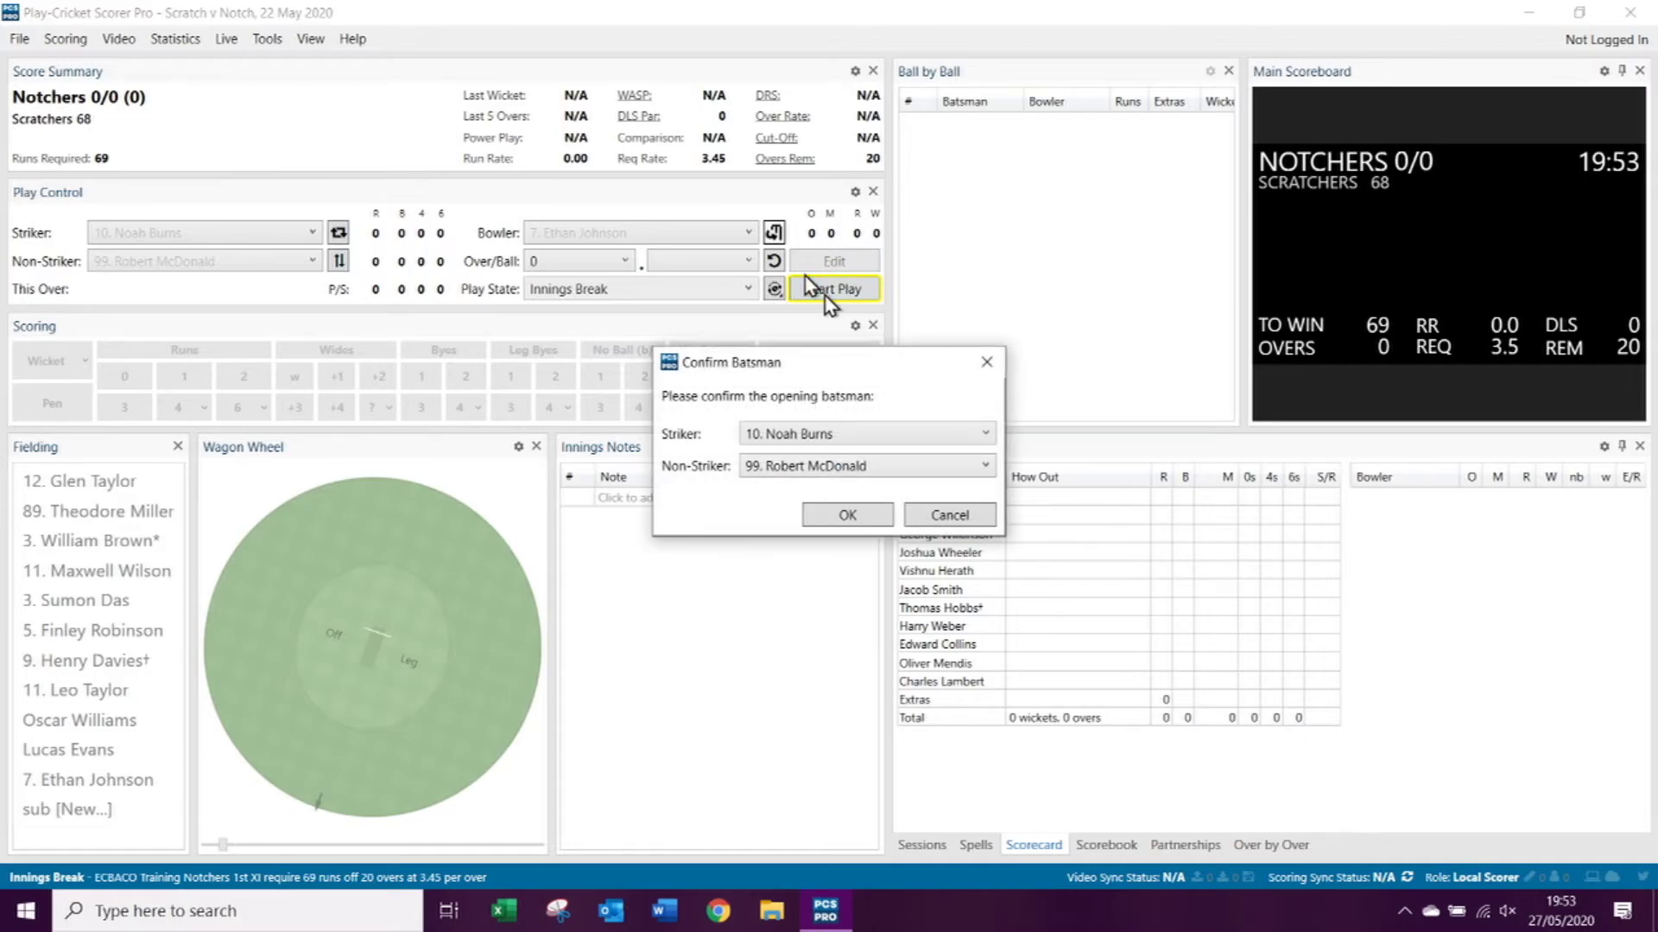
{"action": "left_click", "coordinate": [853, 440]}
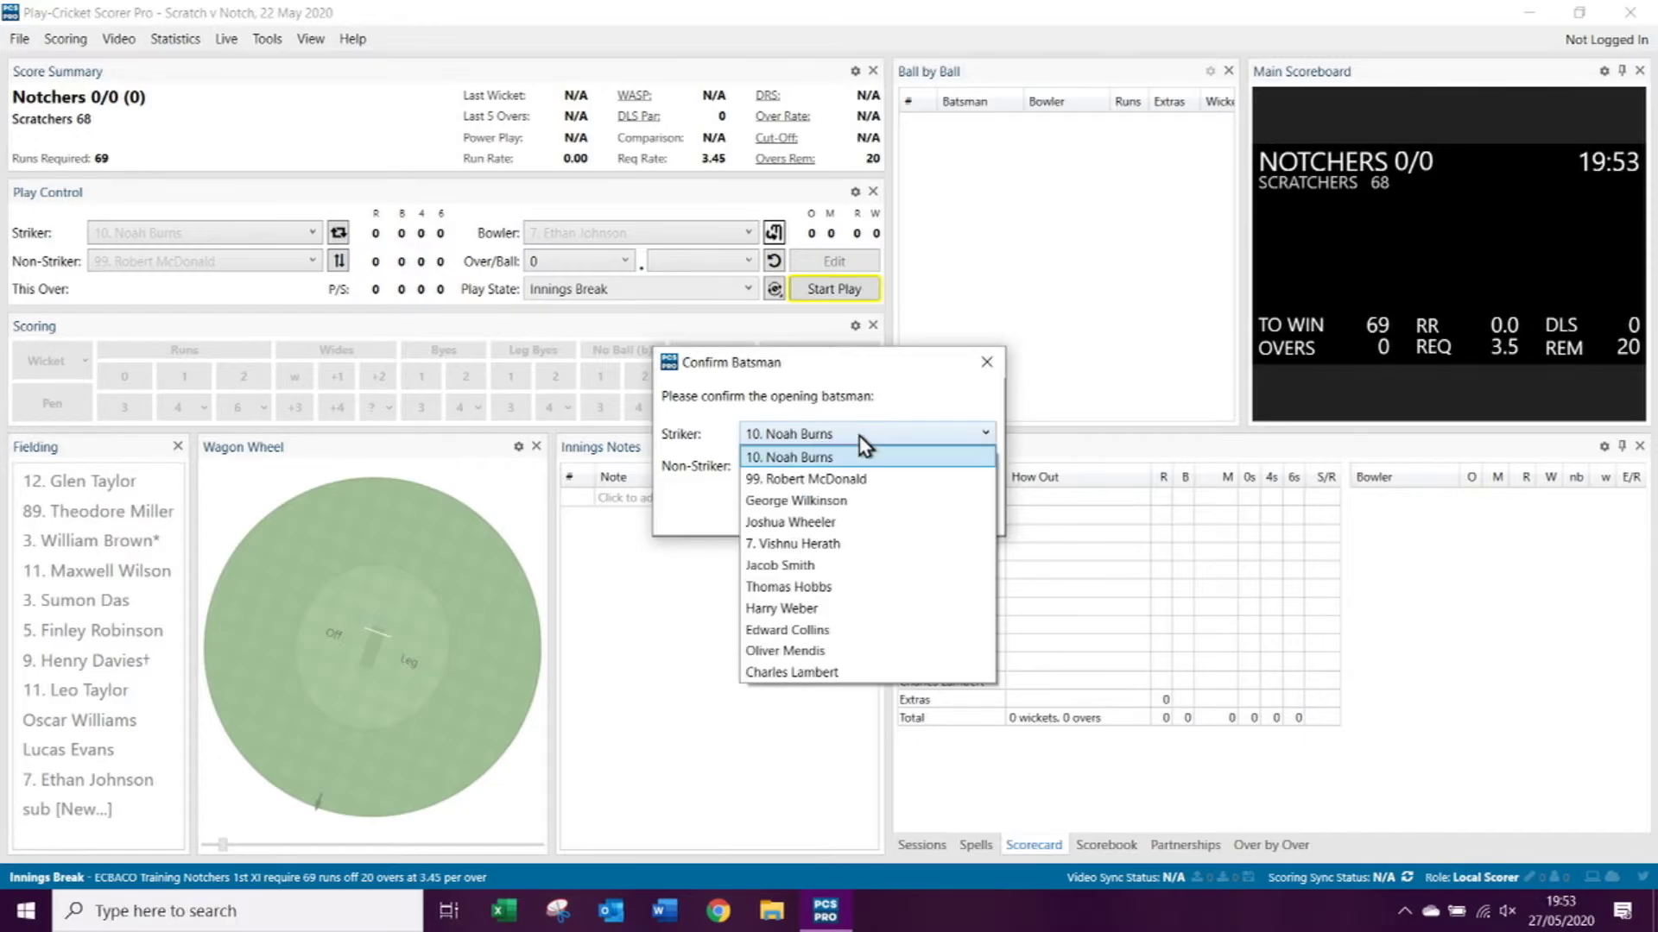
{"action": "left_click", "coordinate": [845, 509]}
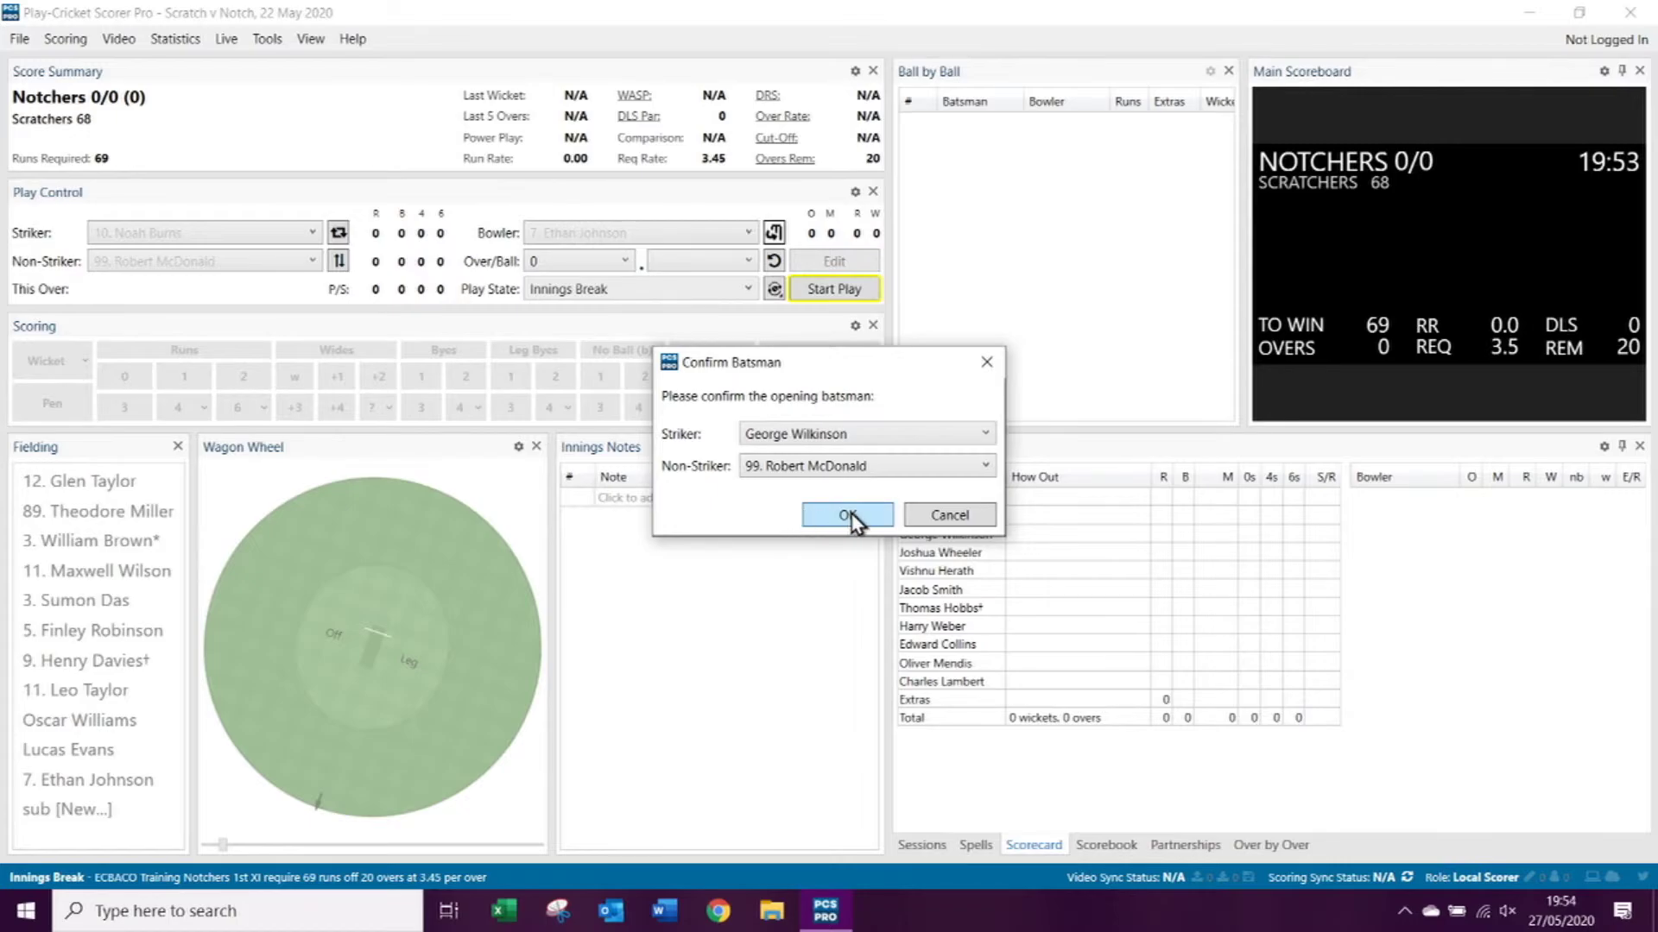
{"action": "left_click", "coordinate": [851, 512]}
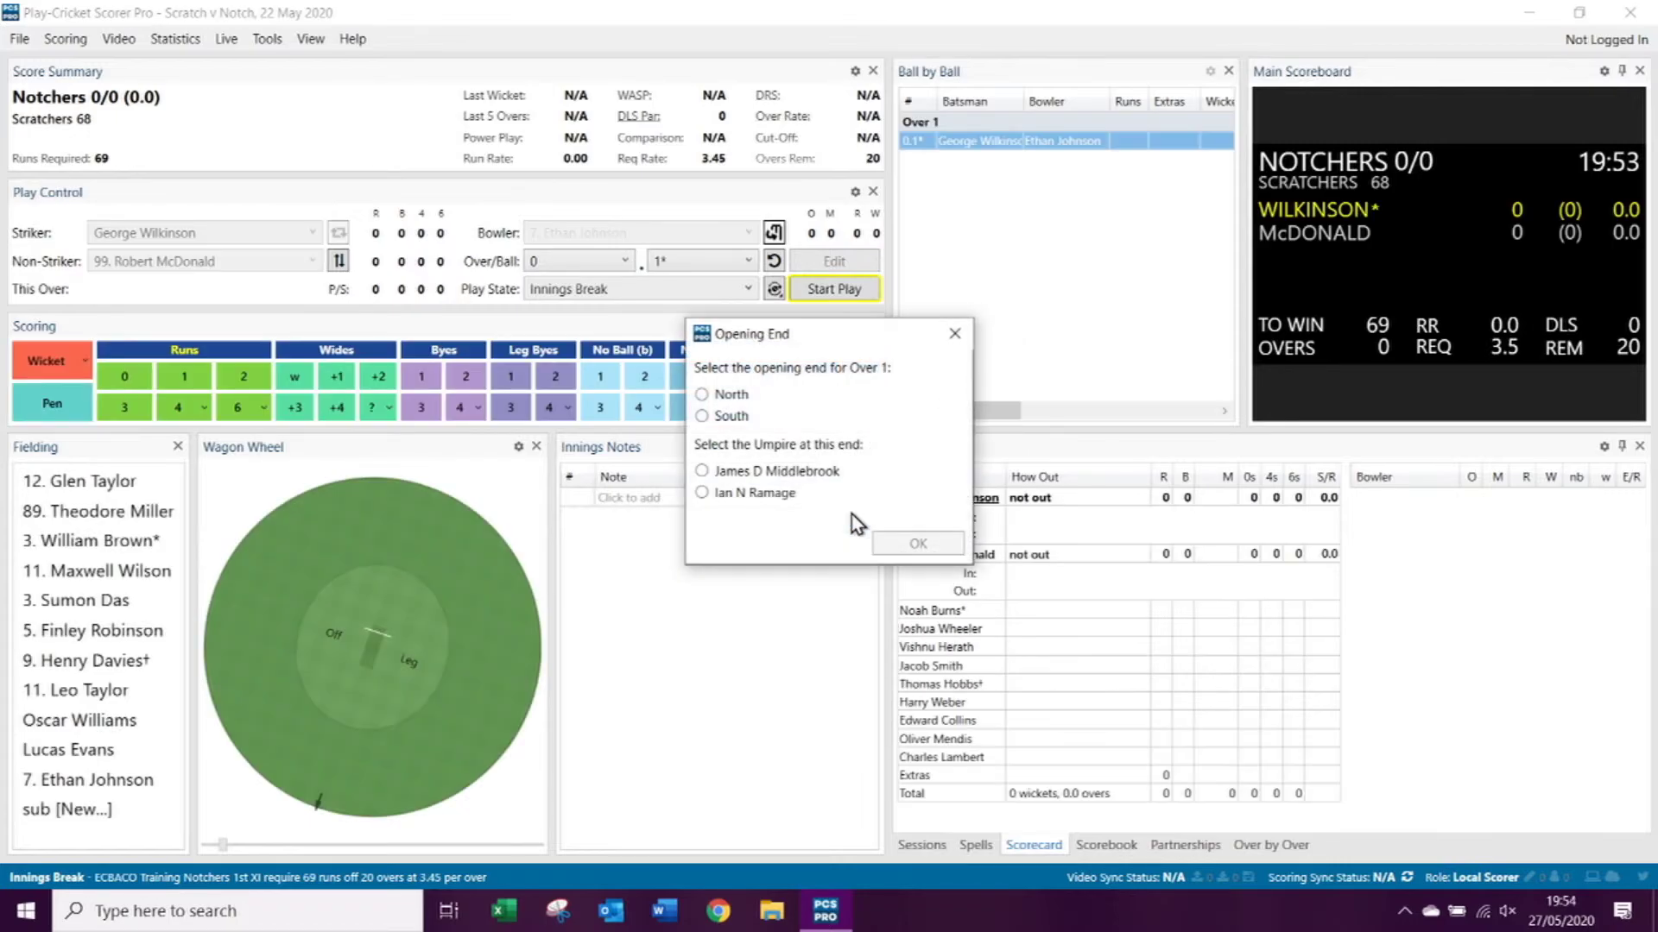
Step: Set North as the opening end for over 1 with the first-listed umpire, and accept the suggested opening bowler
{"action": "left_click", "coordinate": [745, 399]}
{"action": "left_click", "coordinate": [771, 475]}
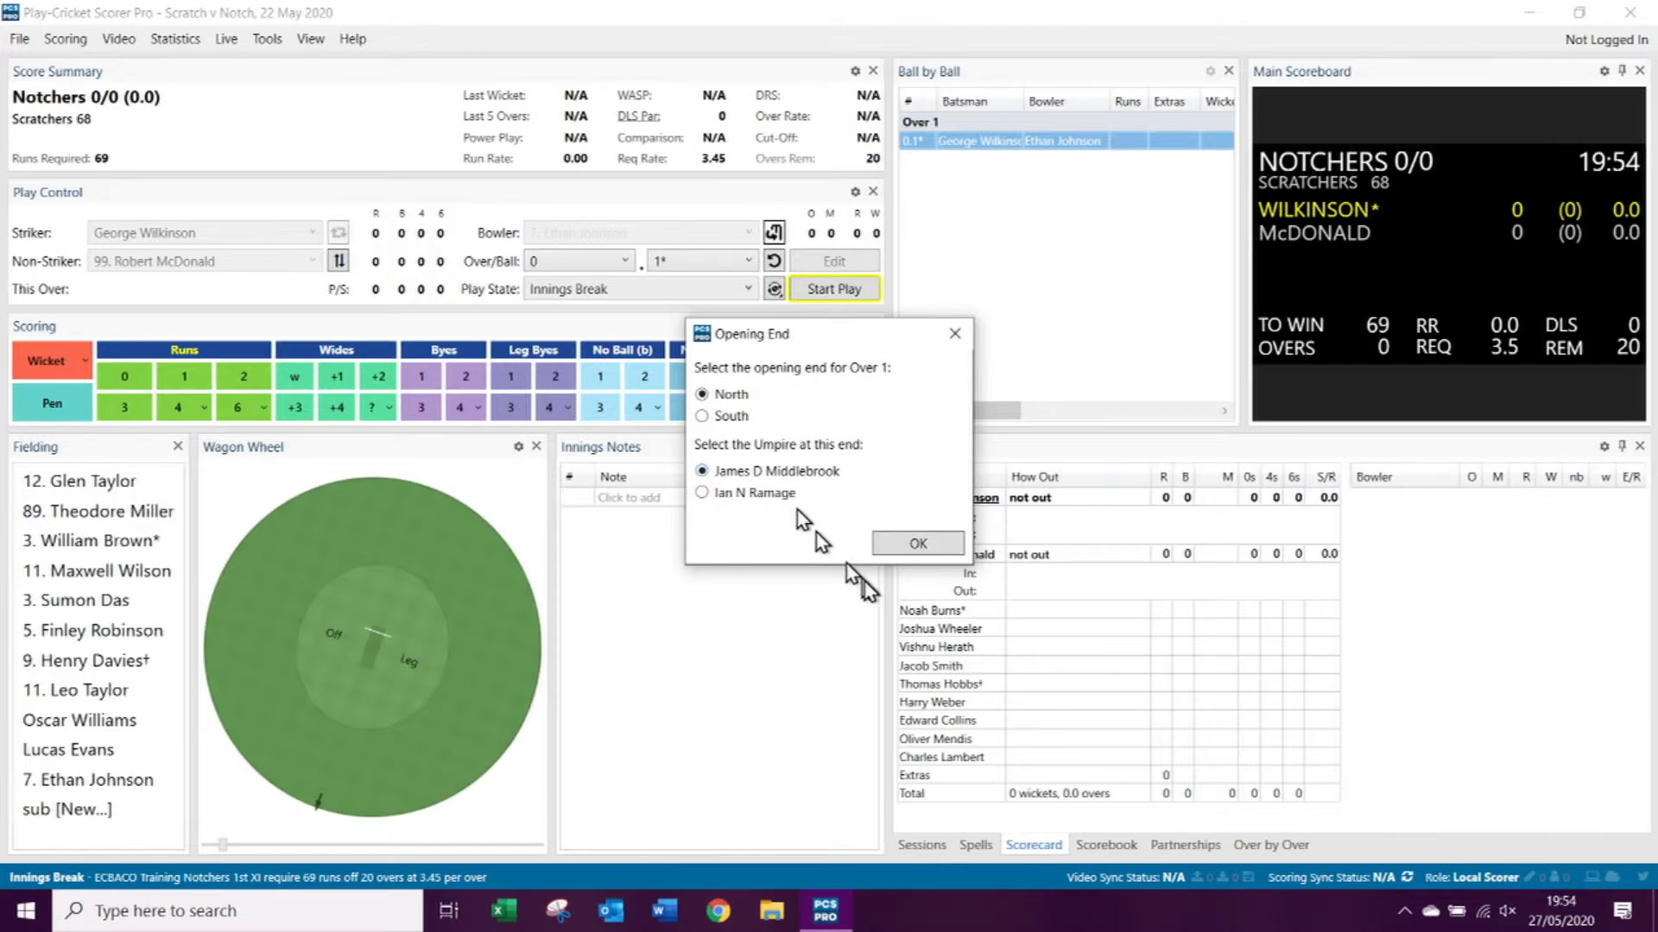
{"action": "left_click", "coordinate": [913, 545]}
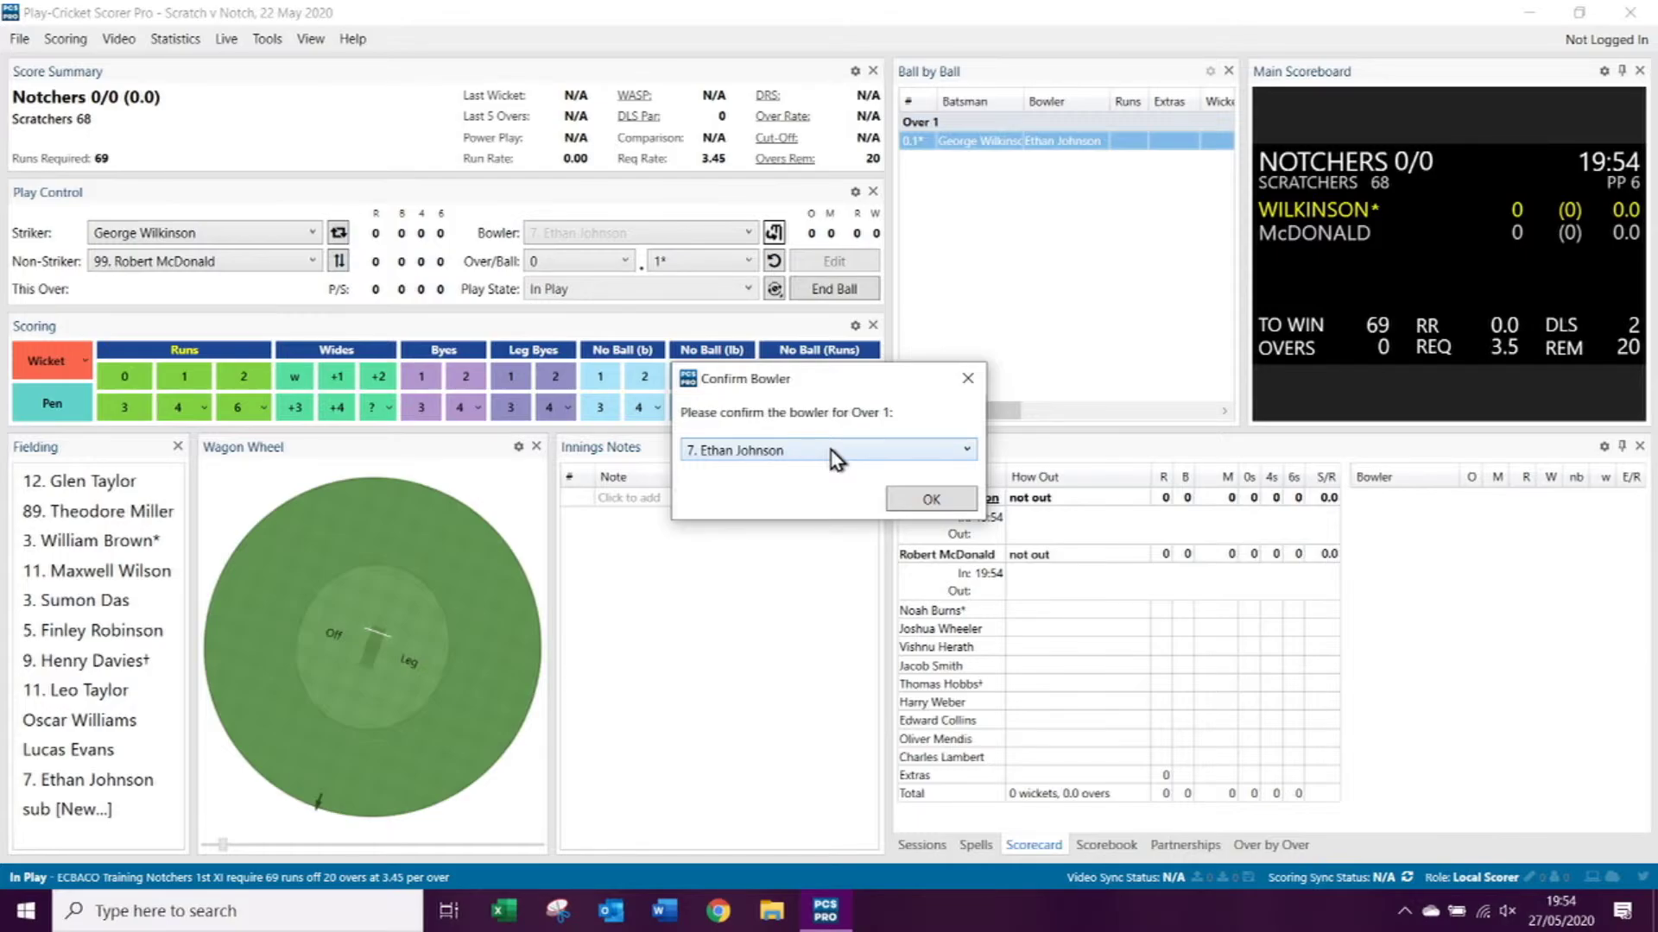
{"action": "left_click", "coordinate": [931, 501]}
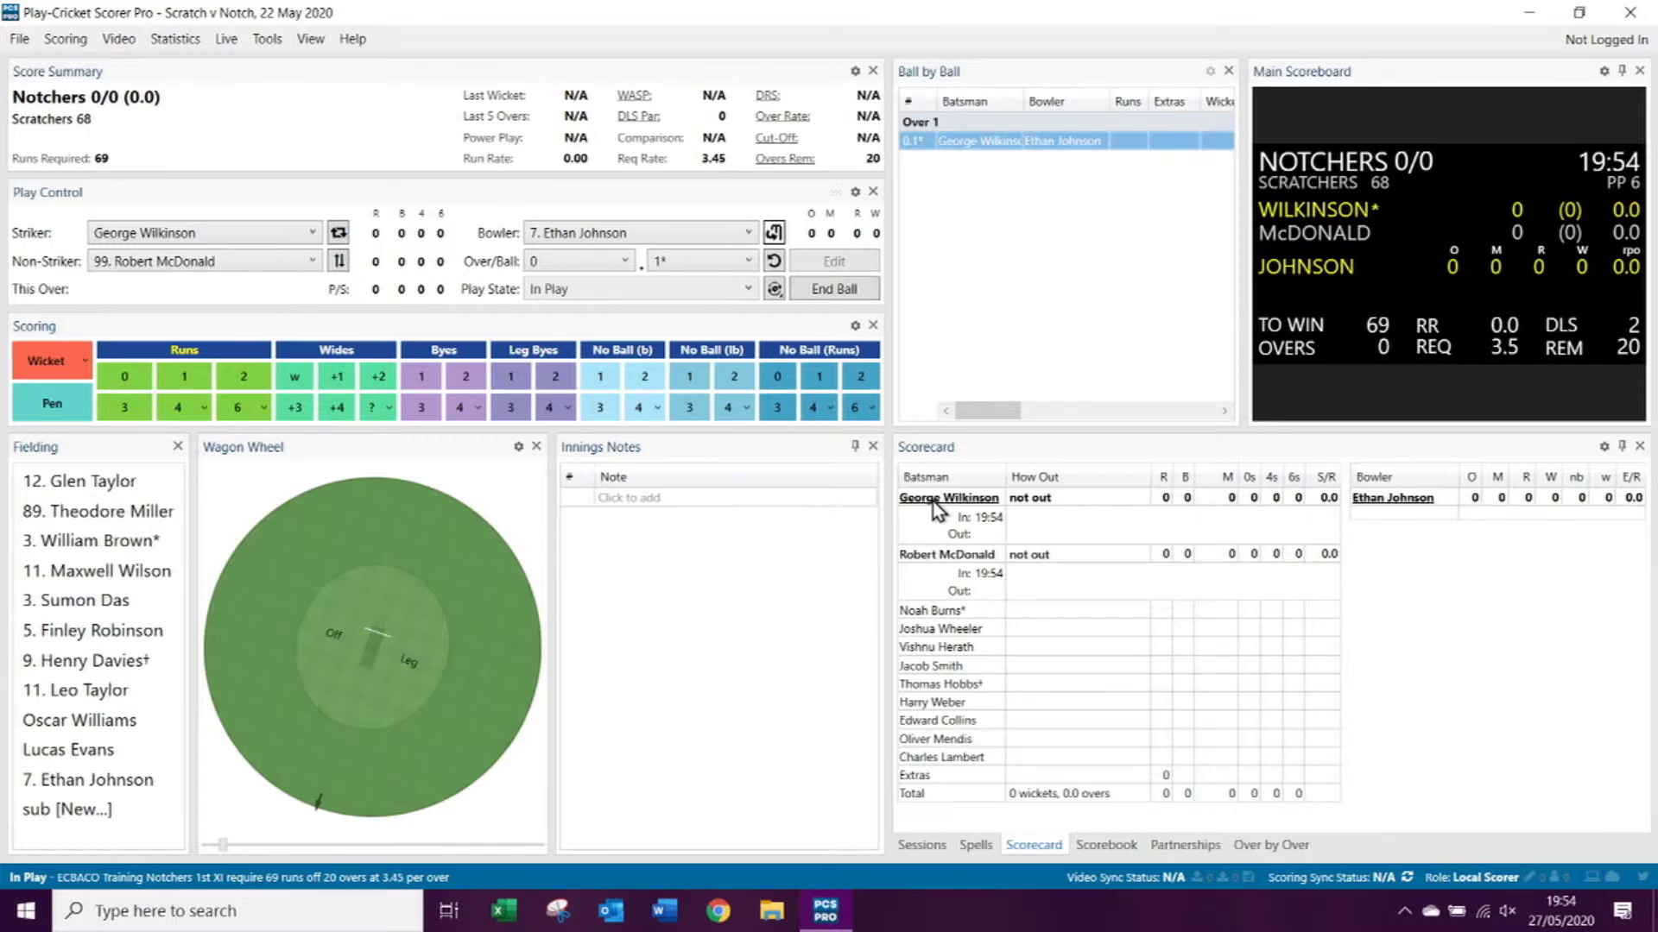
Step: Record a pre-innings retirement for the opening striker with the dismissal type Retired - Out
{"action": "left_click", "coordinate": [87, 363]}
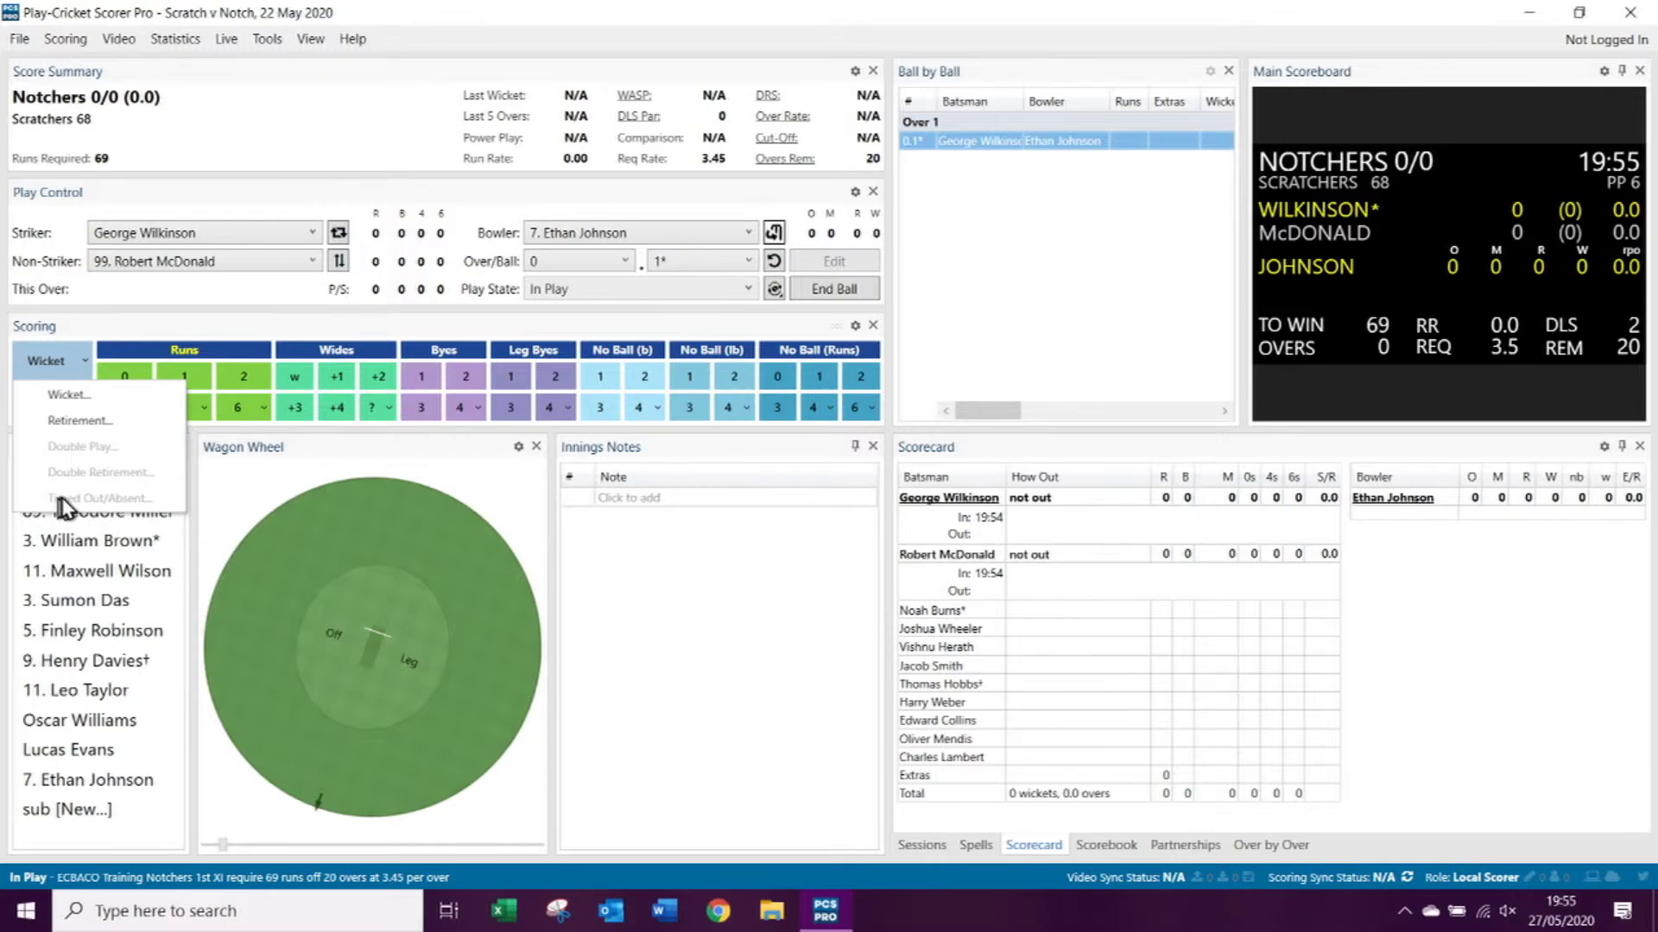
{"action": "left_click", "coordinate": [99, 422]}
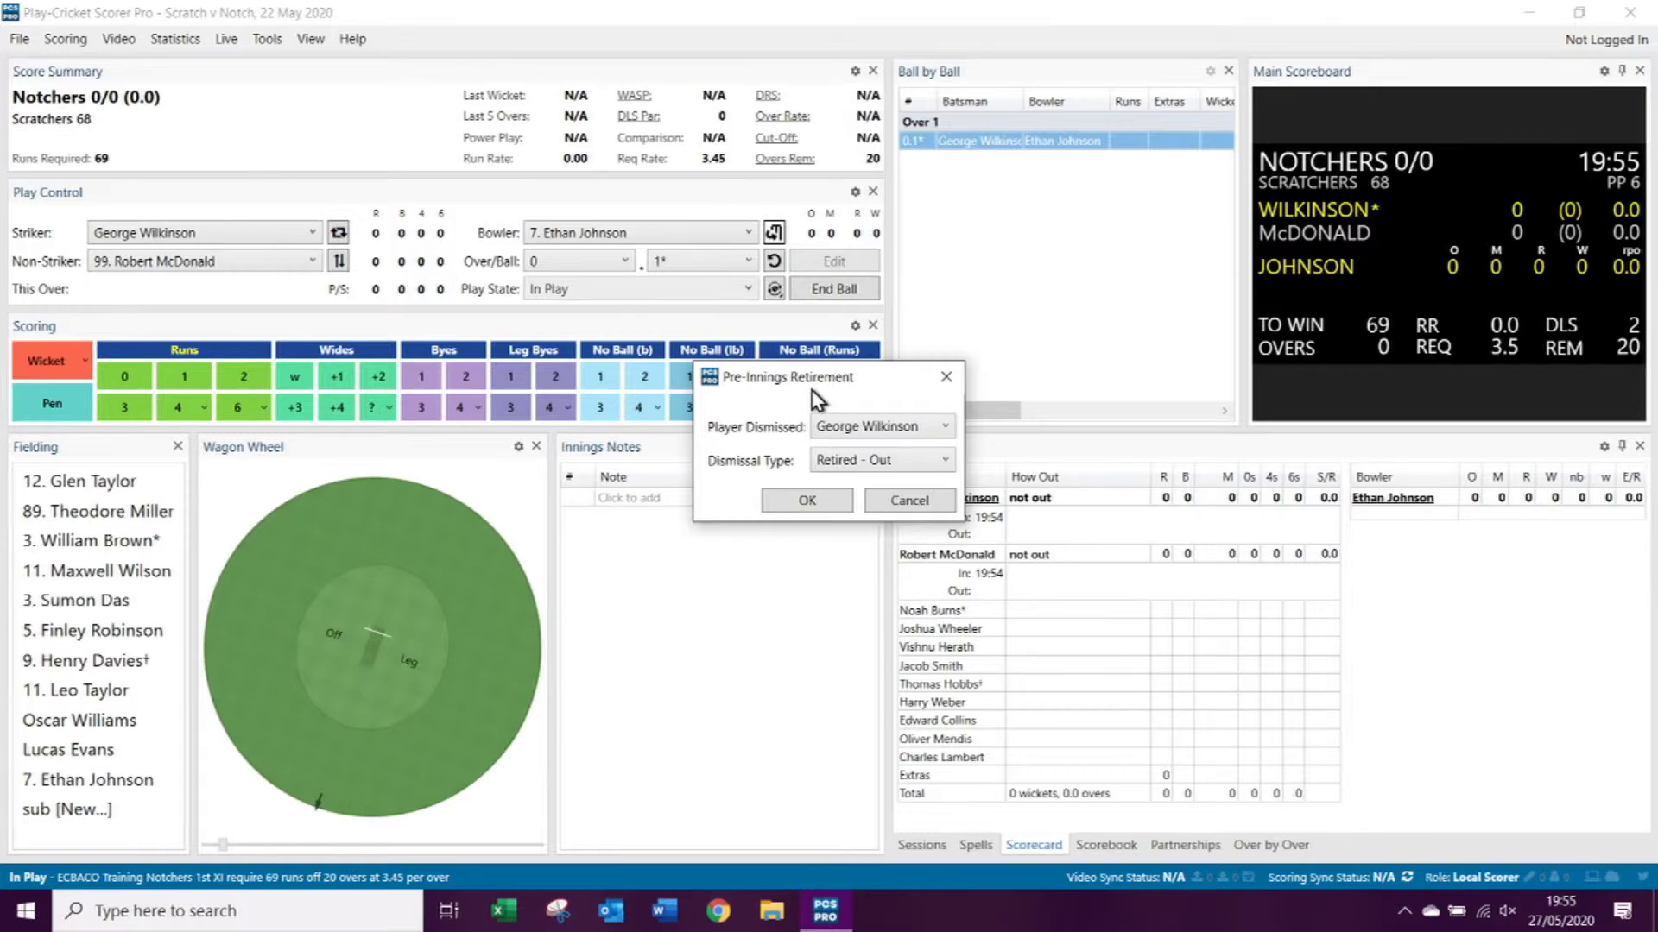
{"action": "left_click", "coordinate": [948, 432]}
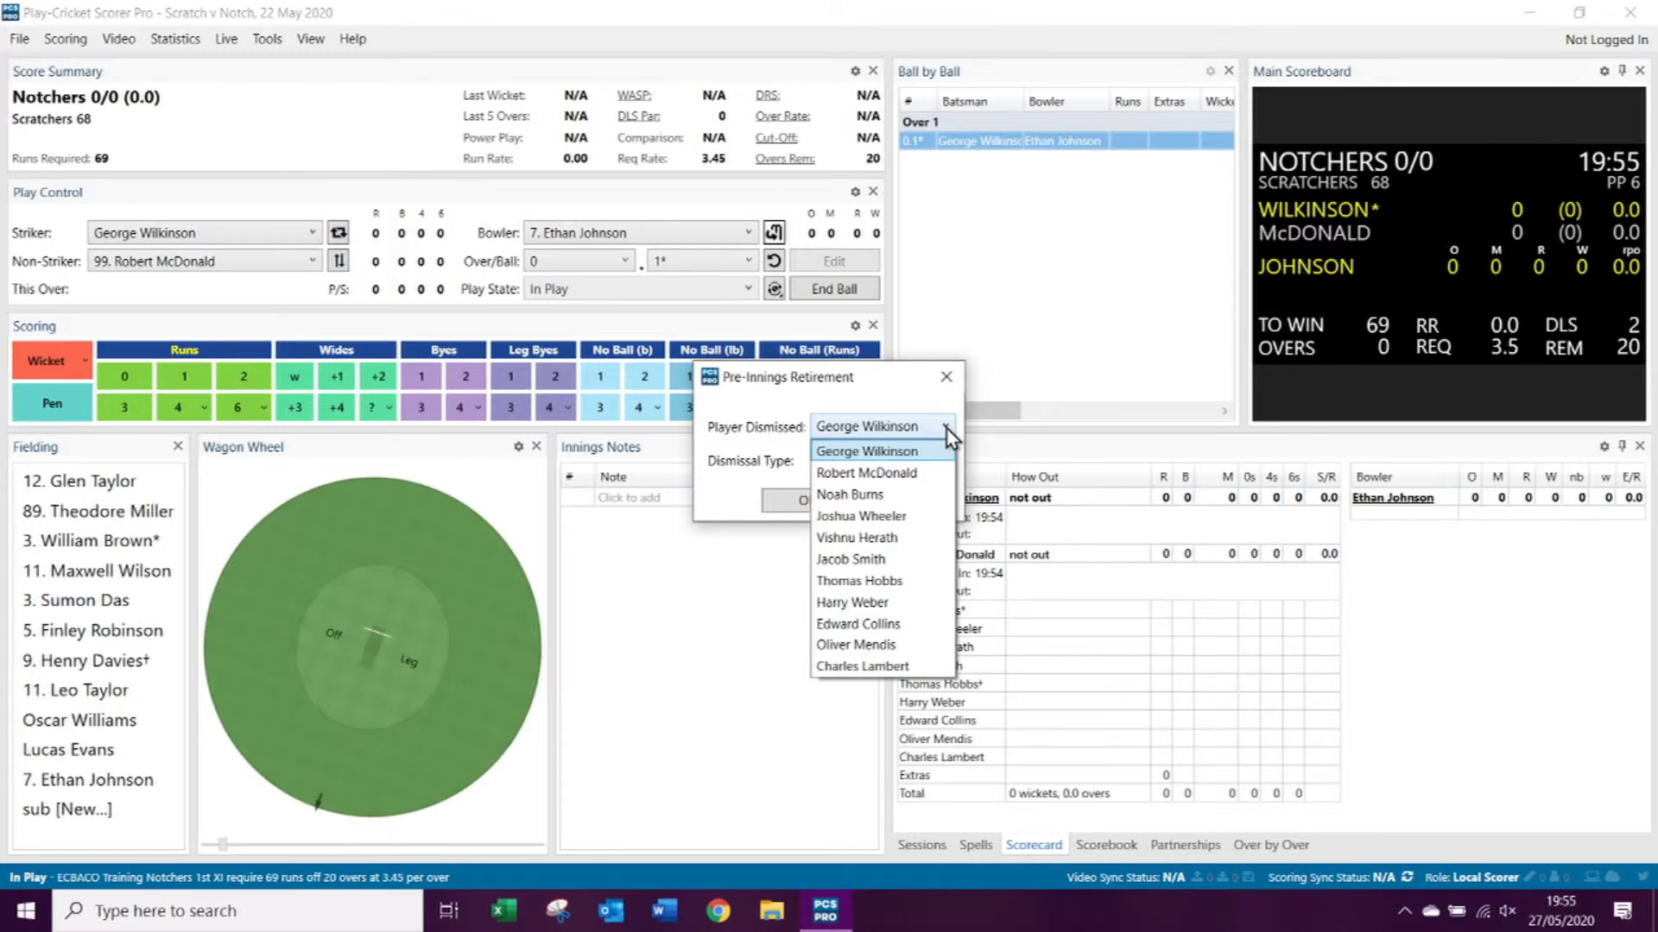
{"action": "left_click", "coordinate": [947, 429]}
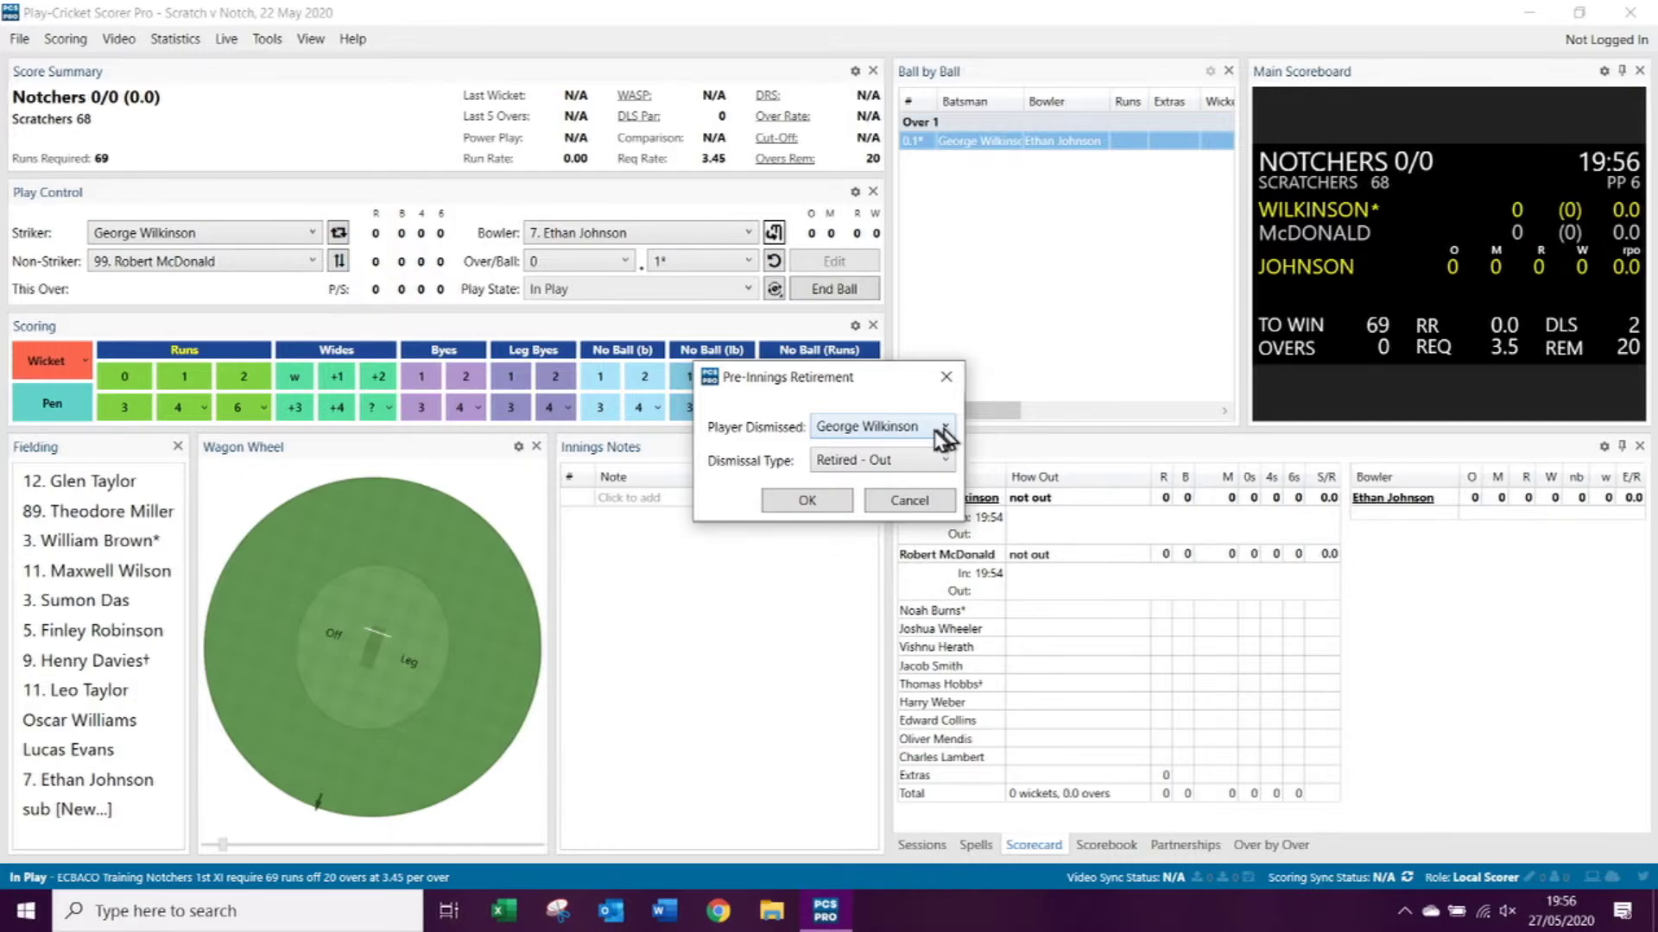
{"action": "left_click", "coordinate": [946, 461]}
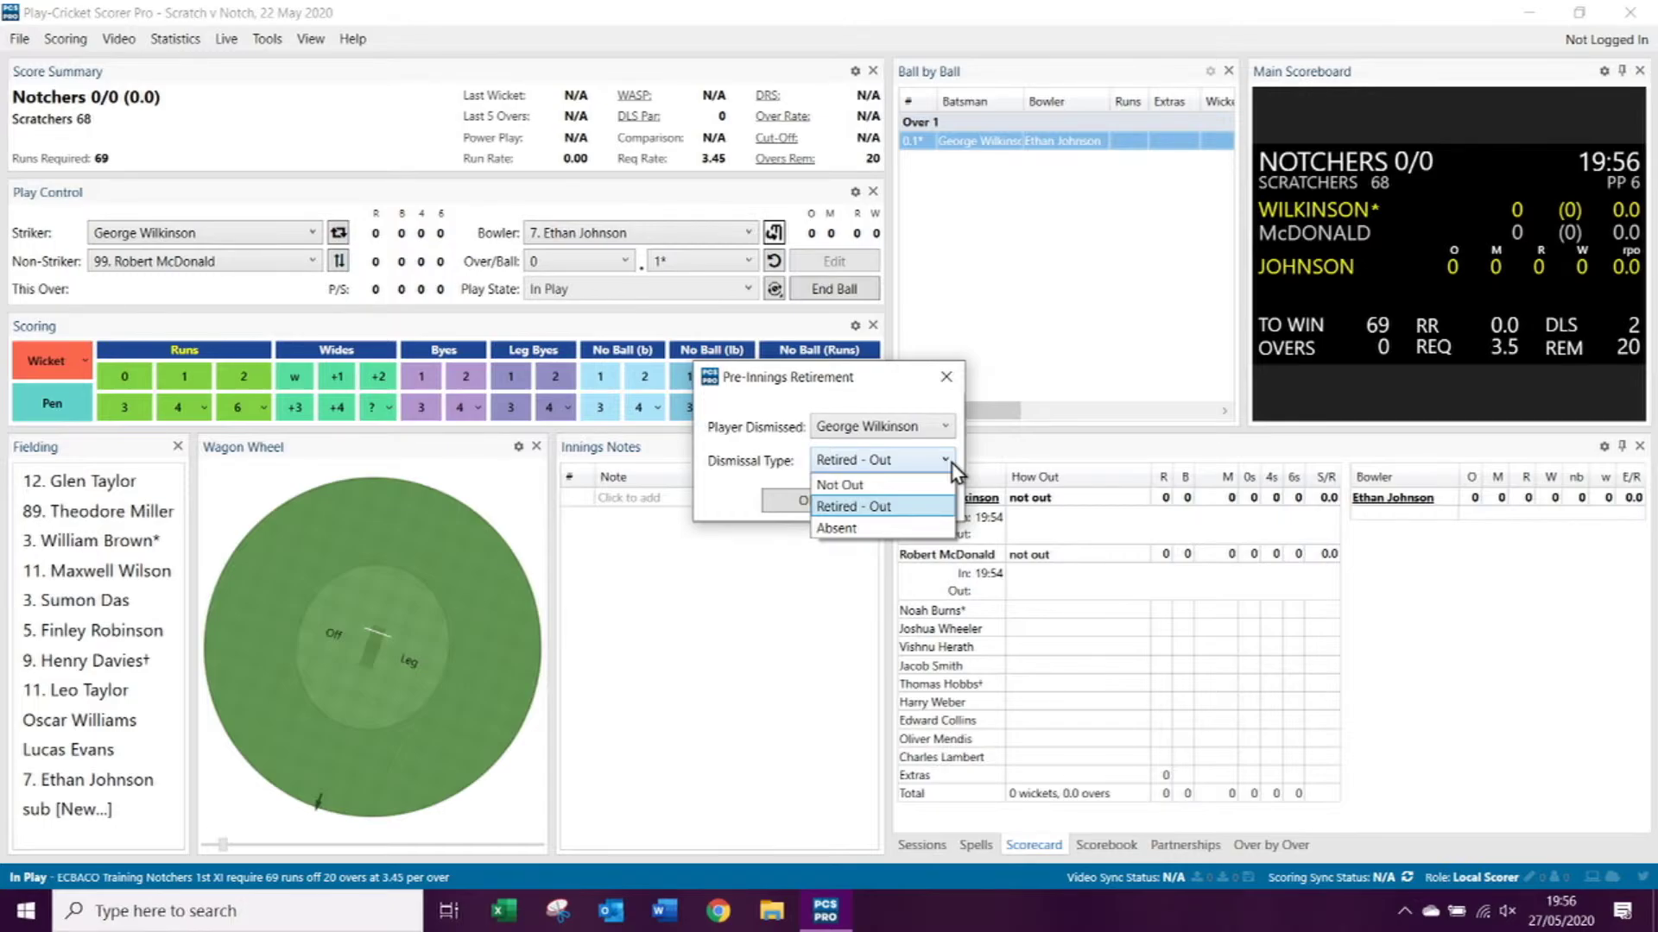
{"action": "left_click", "coordinate": [847, 507]}
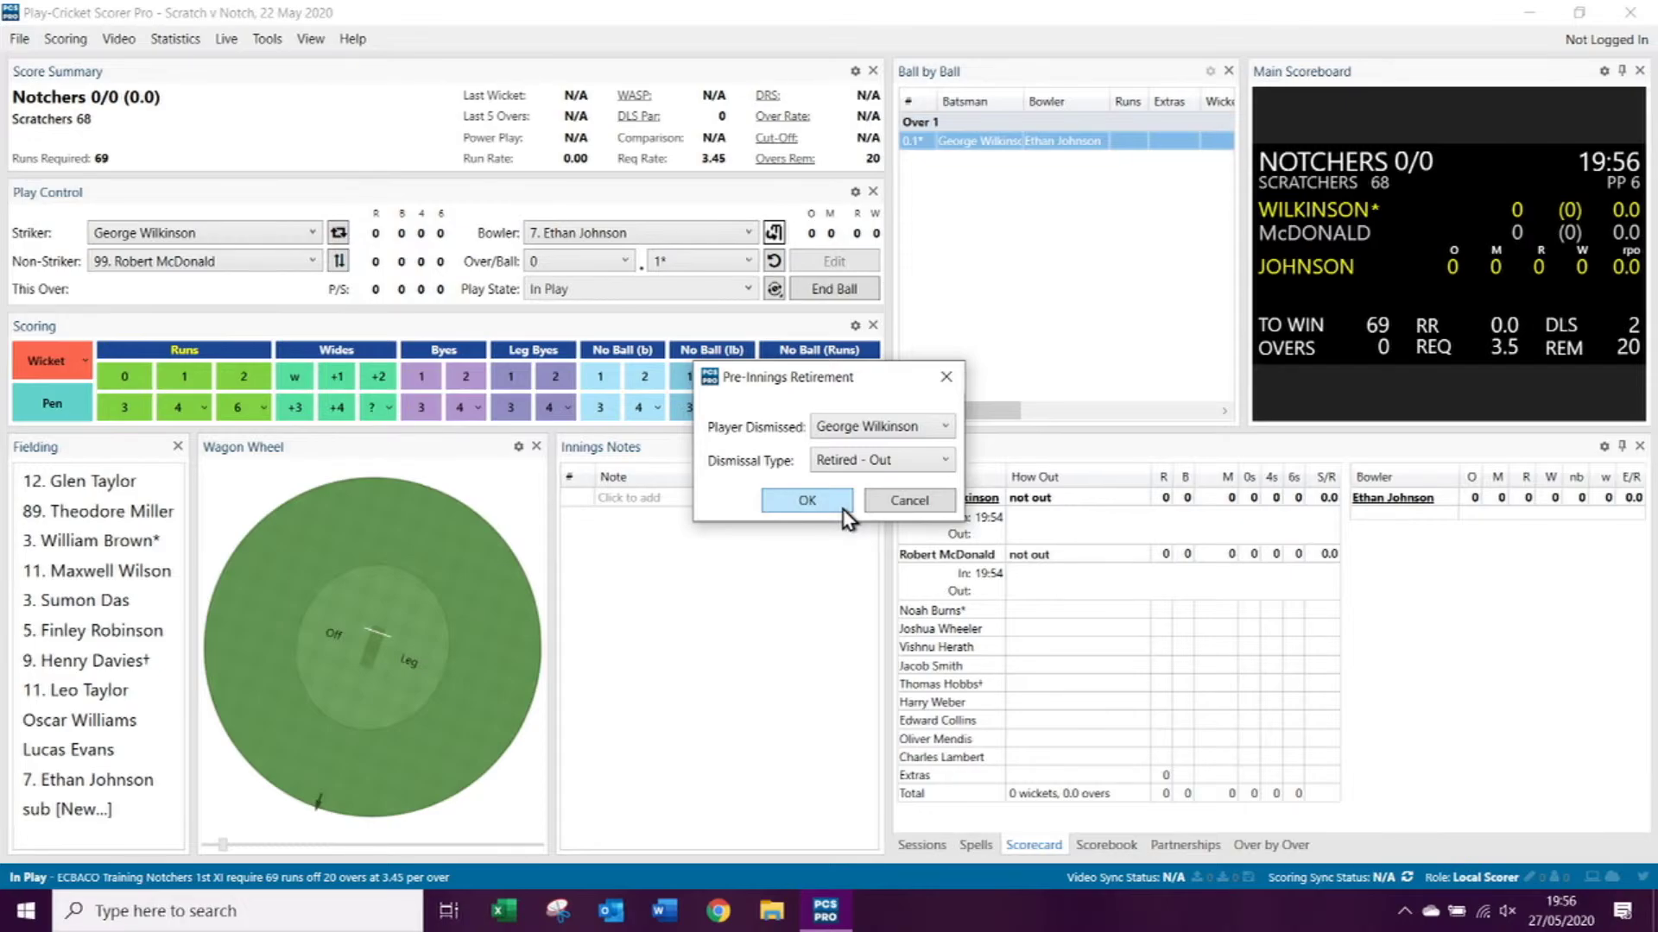
{"action": "left_click", "coordinate": [806, 502]}
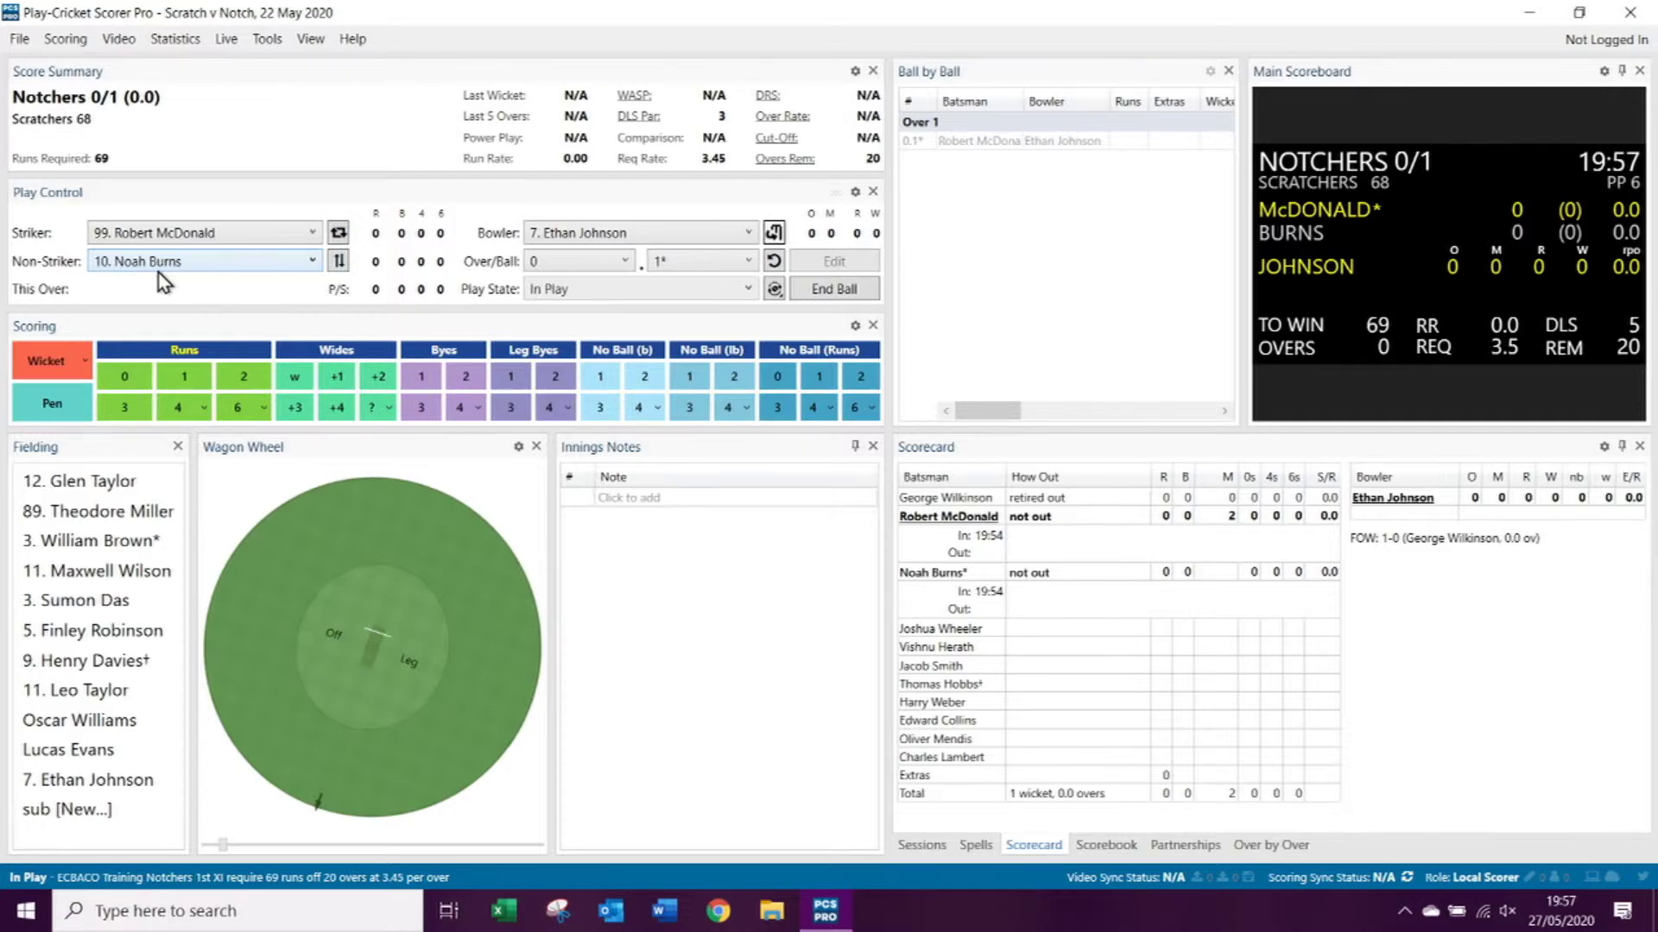
Step: Swap the striker and non-striker, and review the team's batting order
{"action": "left_click", "coordinate": [338, 233]}
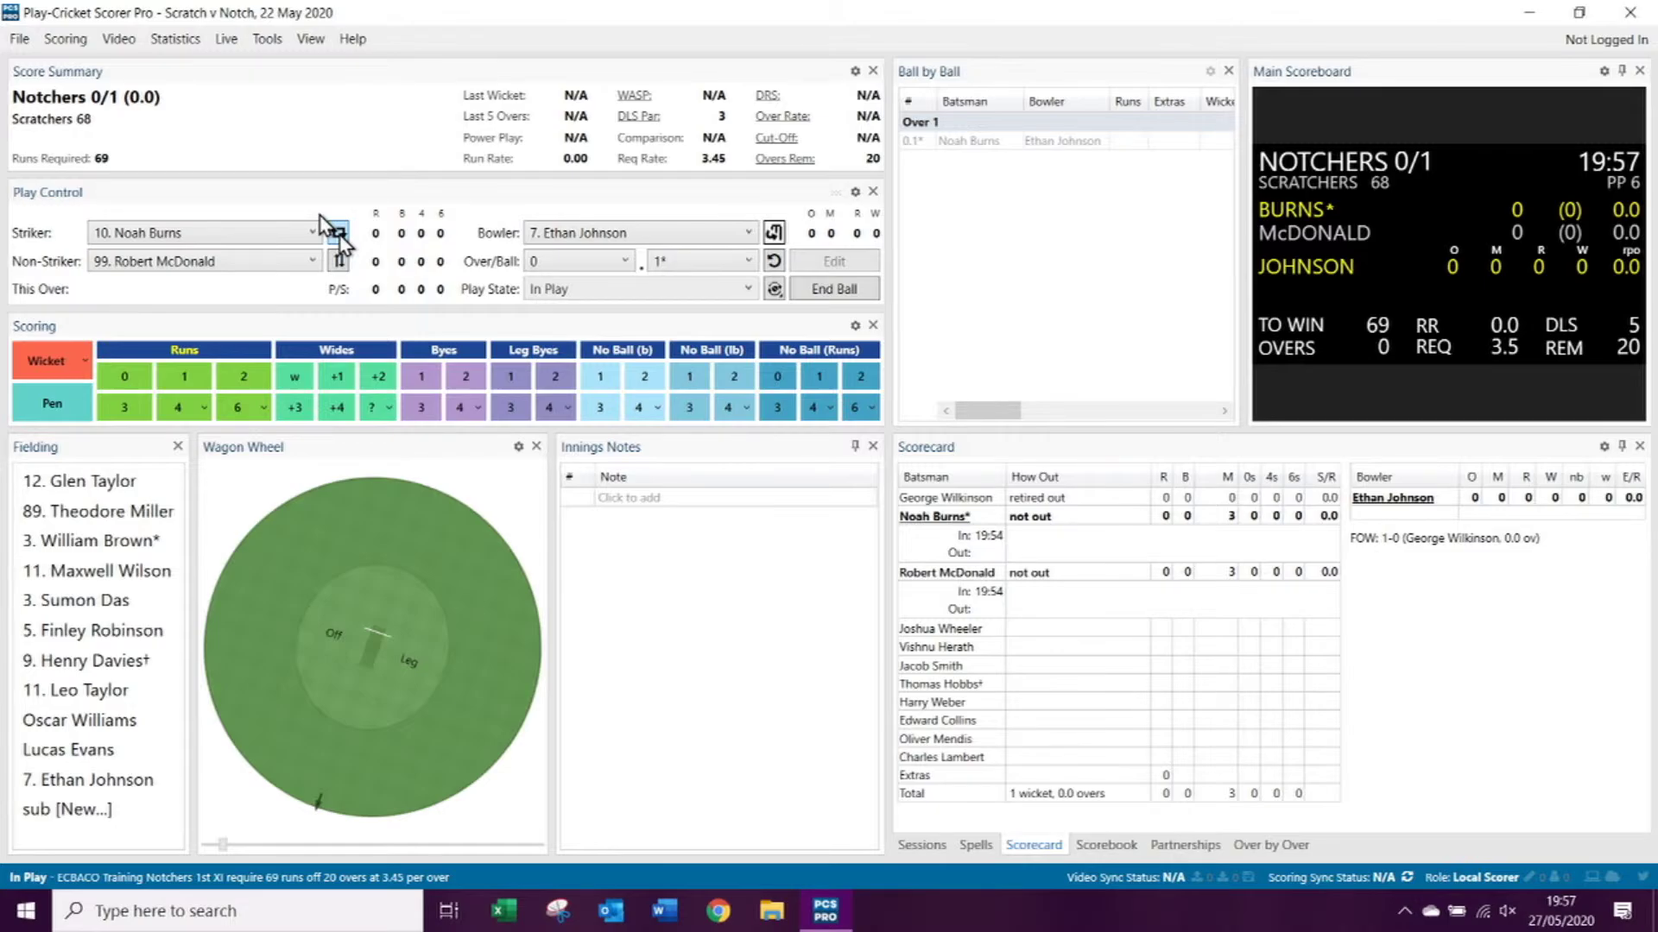
{"action": "left_click", "coordinate": [339, 264]}
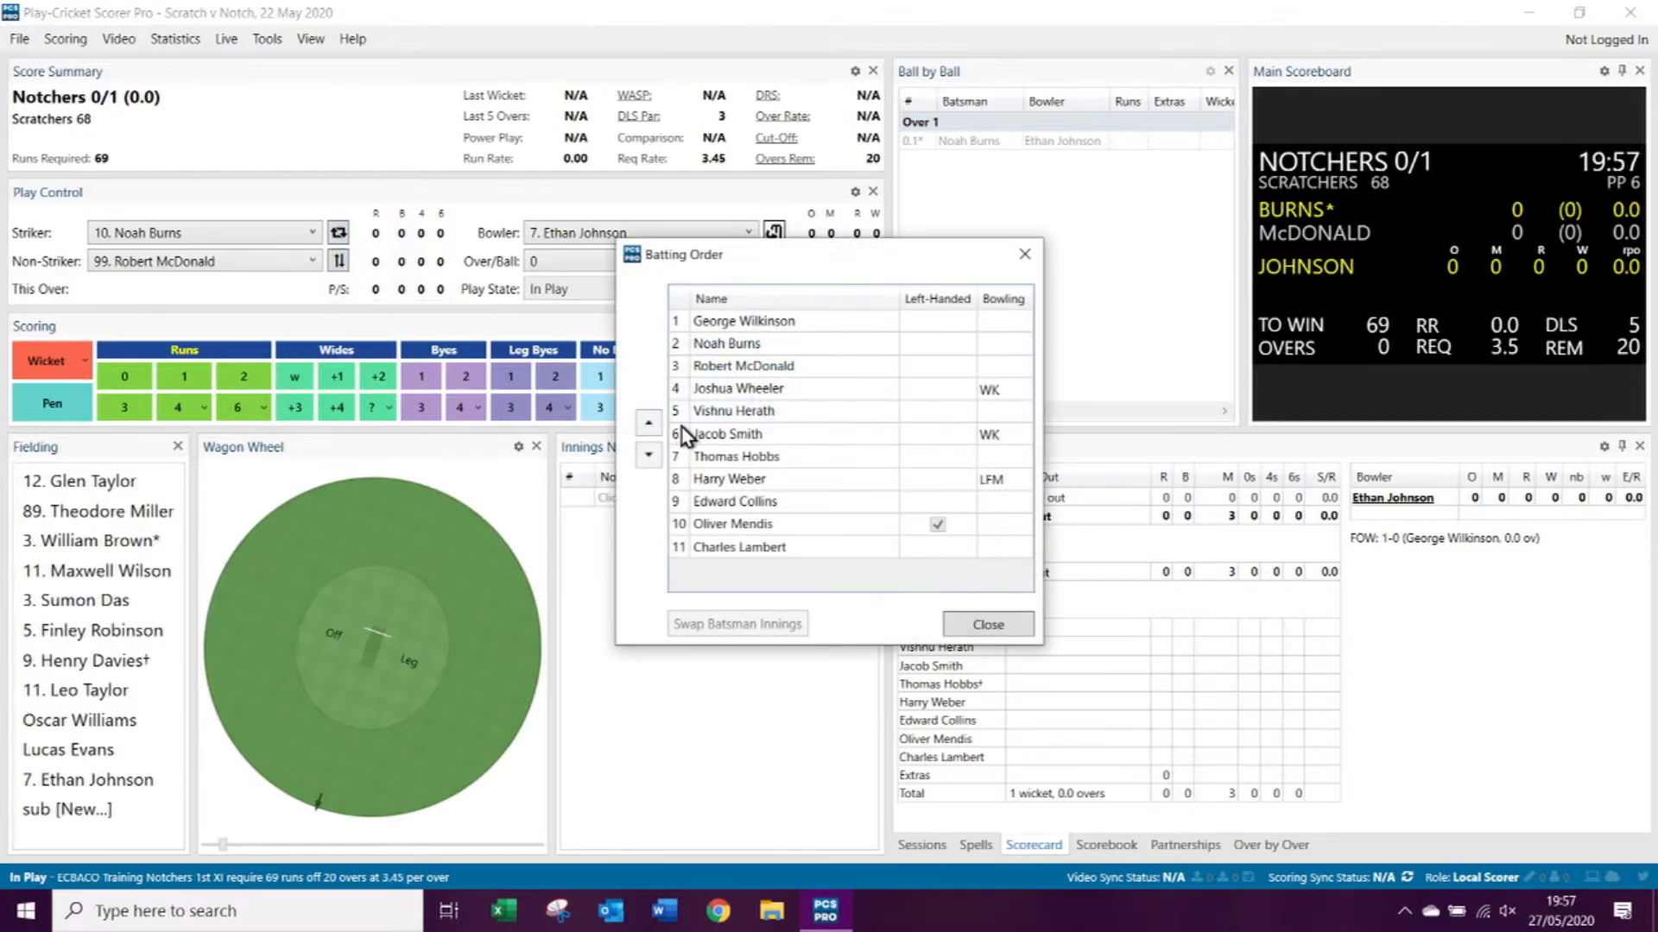
{"action": "left_click", "coordinate": [988, 623]}
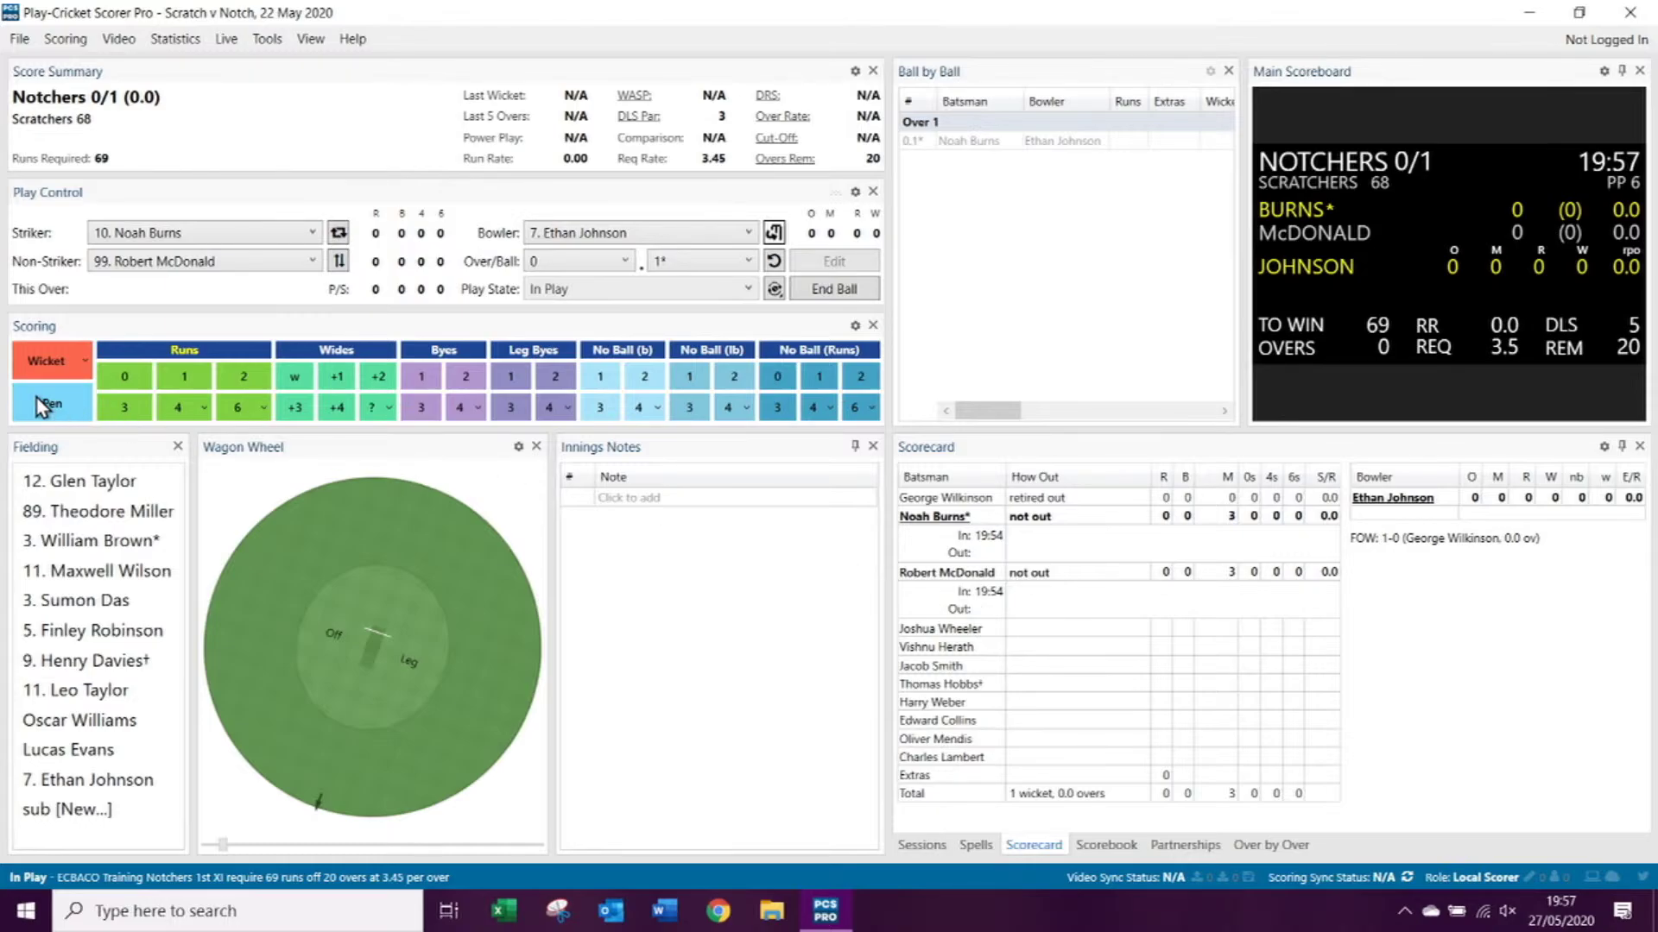
Step: Score balls 0.1 and 0.2 as dot balls and ball 0.3 as a single
{"action": "left_click", "coordinate": [126, 378]}
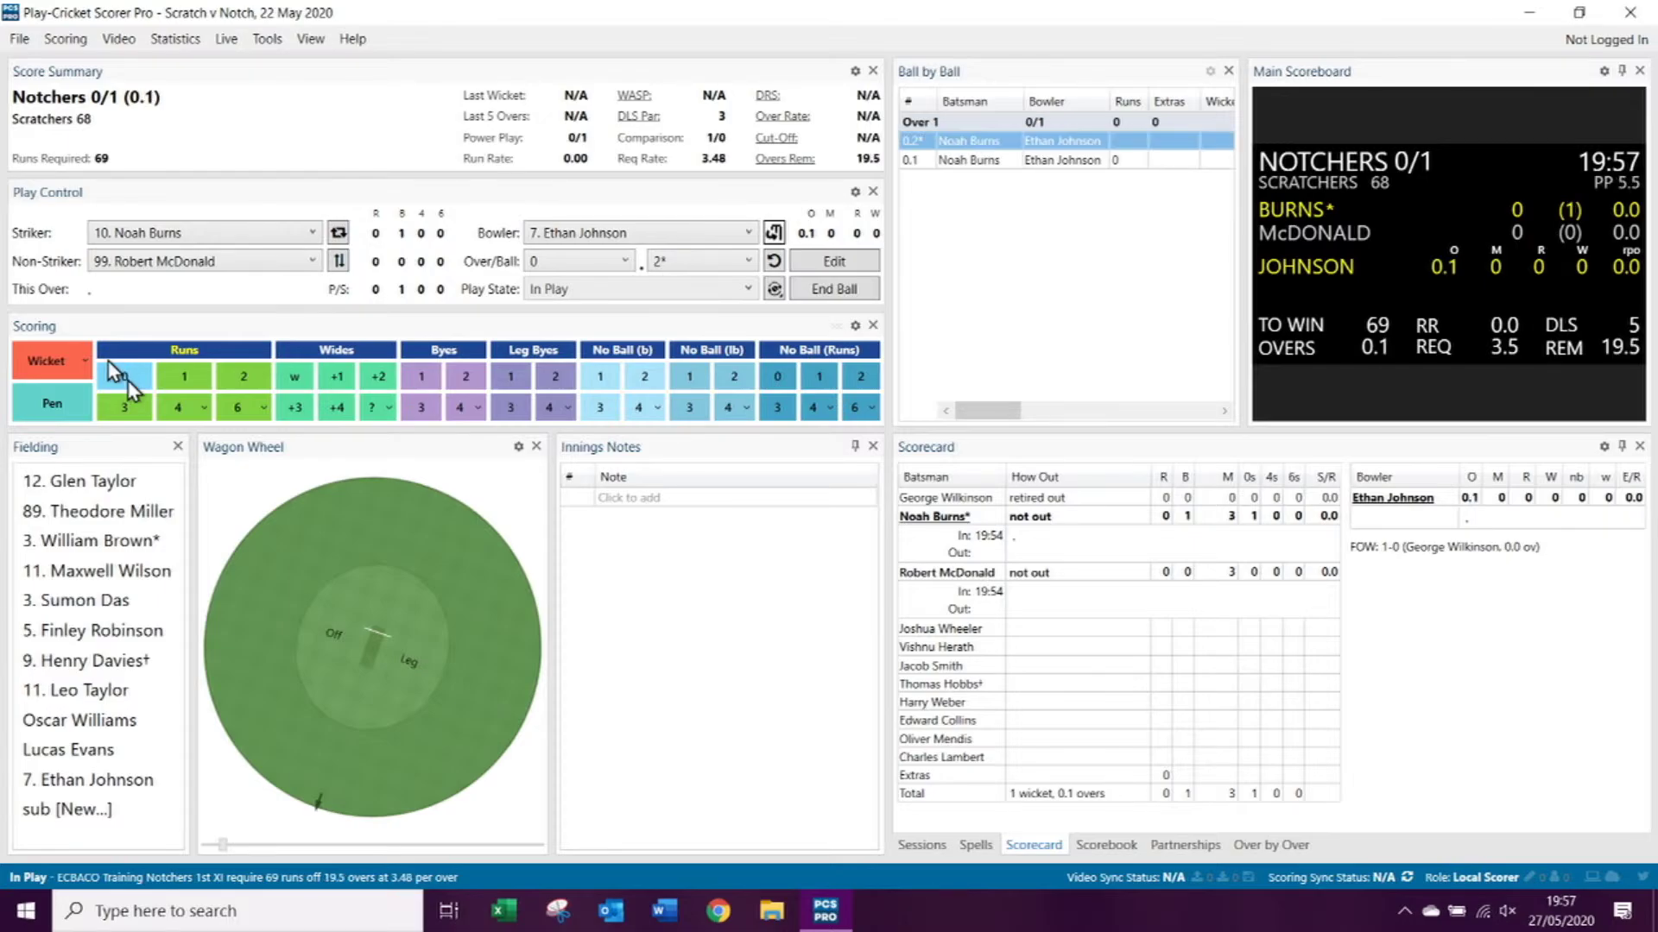
{"action": "left_click", "coordinate": [183, 378]}
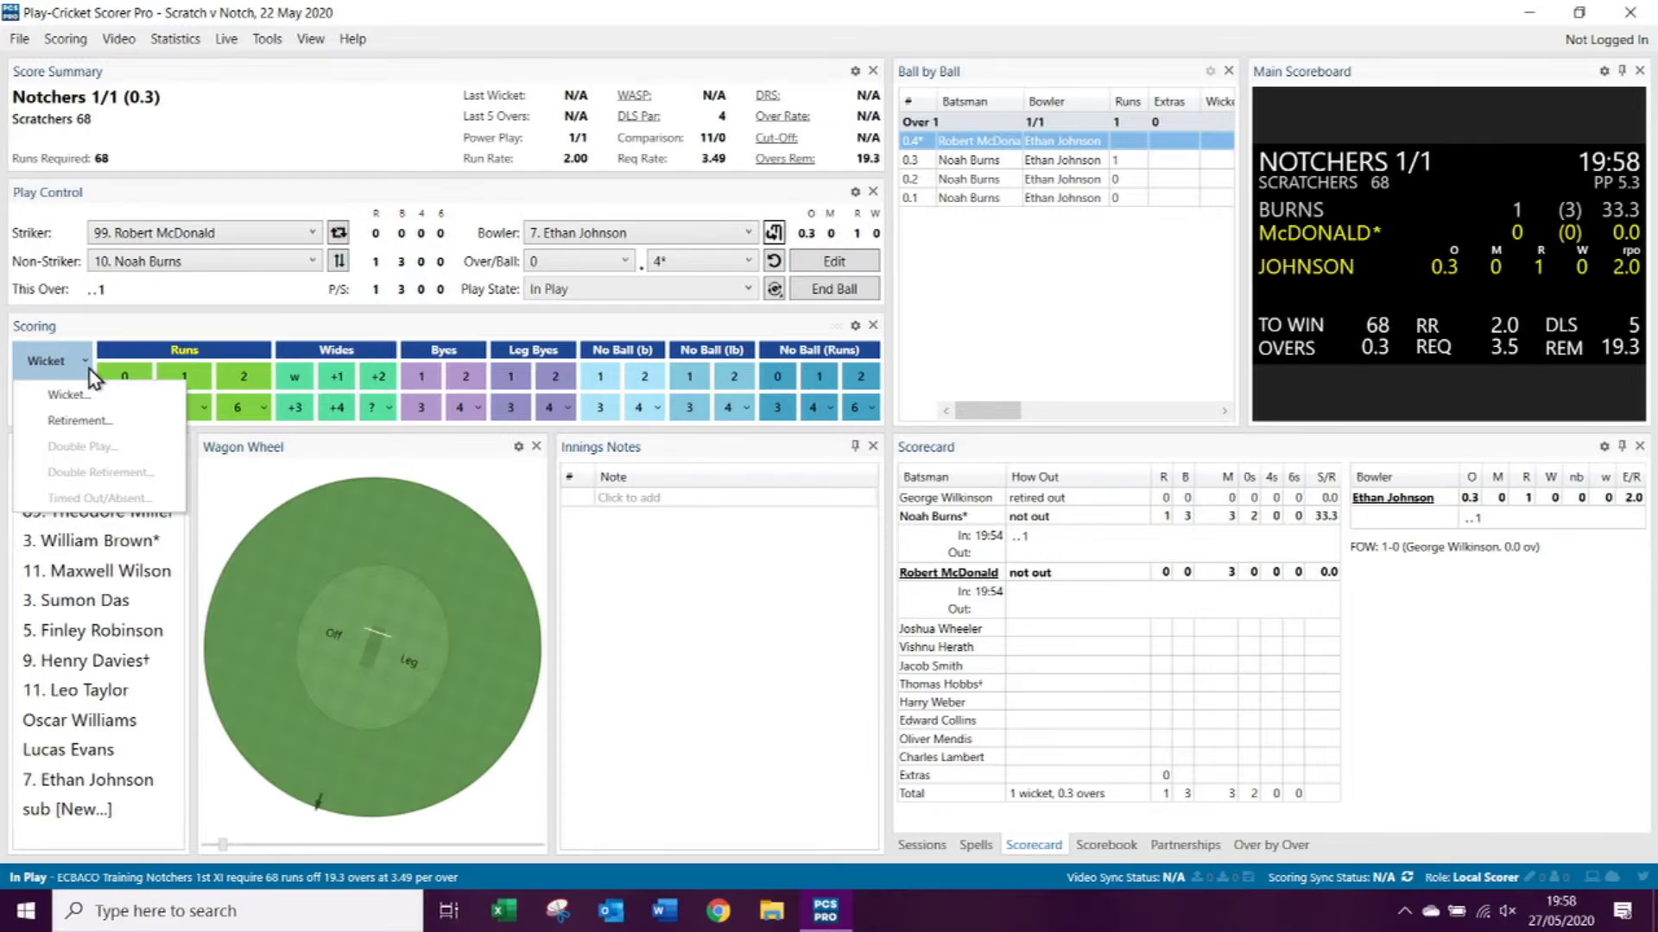
Step: Retire the non-striker as Retired - Not Out with Add to Previous Ball enabled, and accept the suggested incoming batsman
{"action": "left_click", "coordinate": [83, 420]}
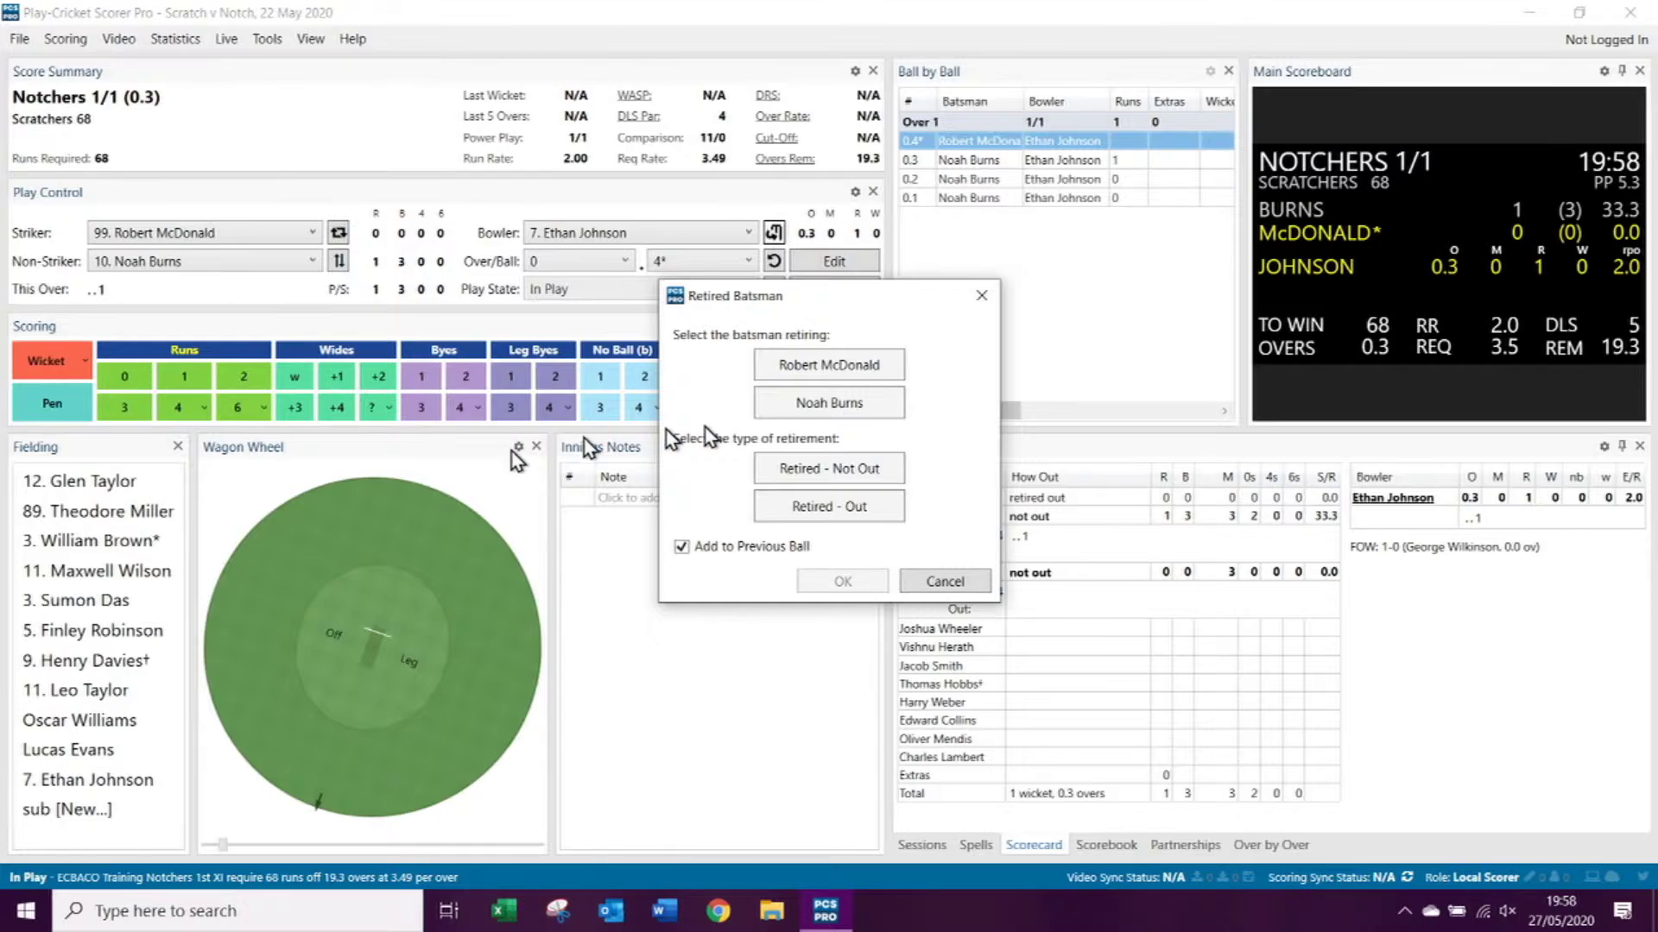
{"action": "left_click", "coordinate": [812, 412]}
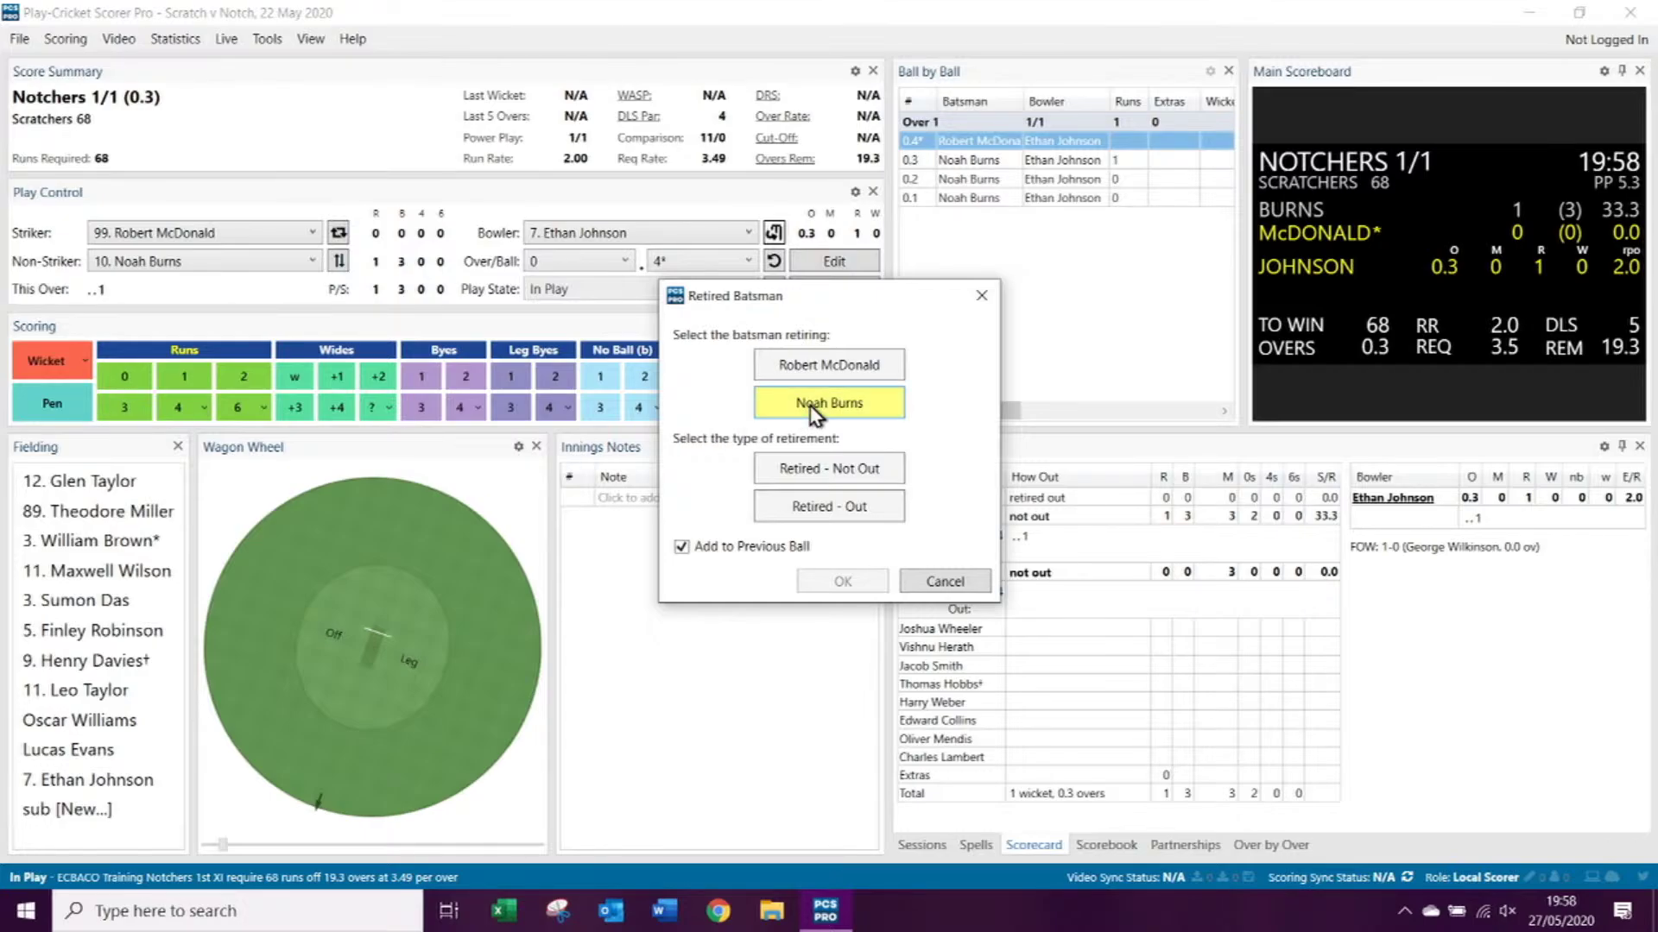
{"action": "left_click", "coordinate": [846, 471]}
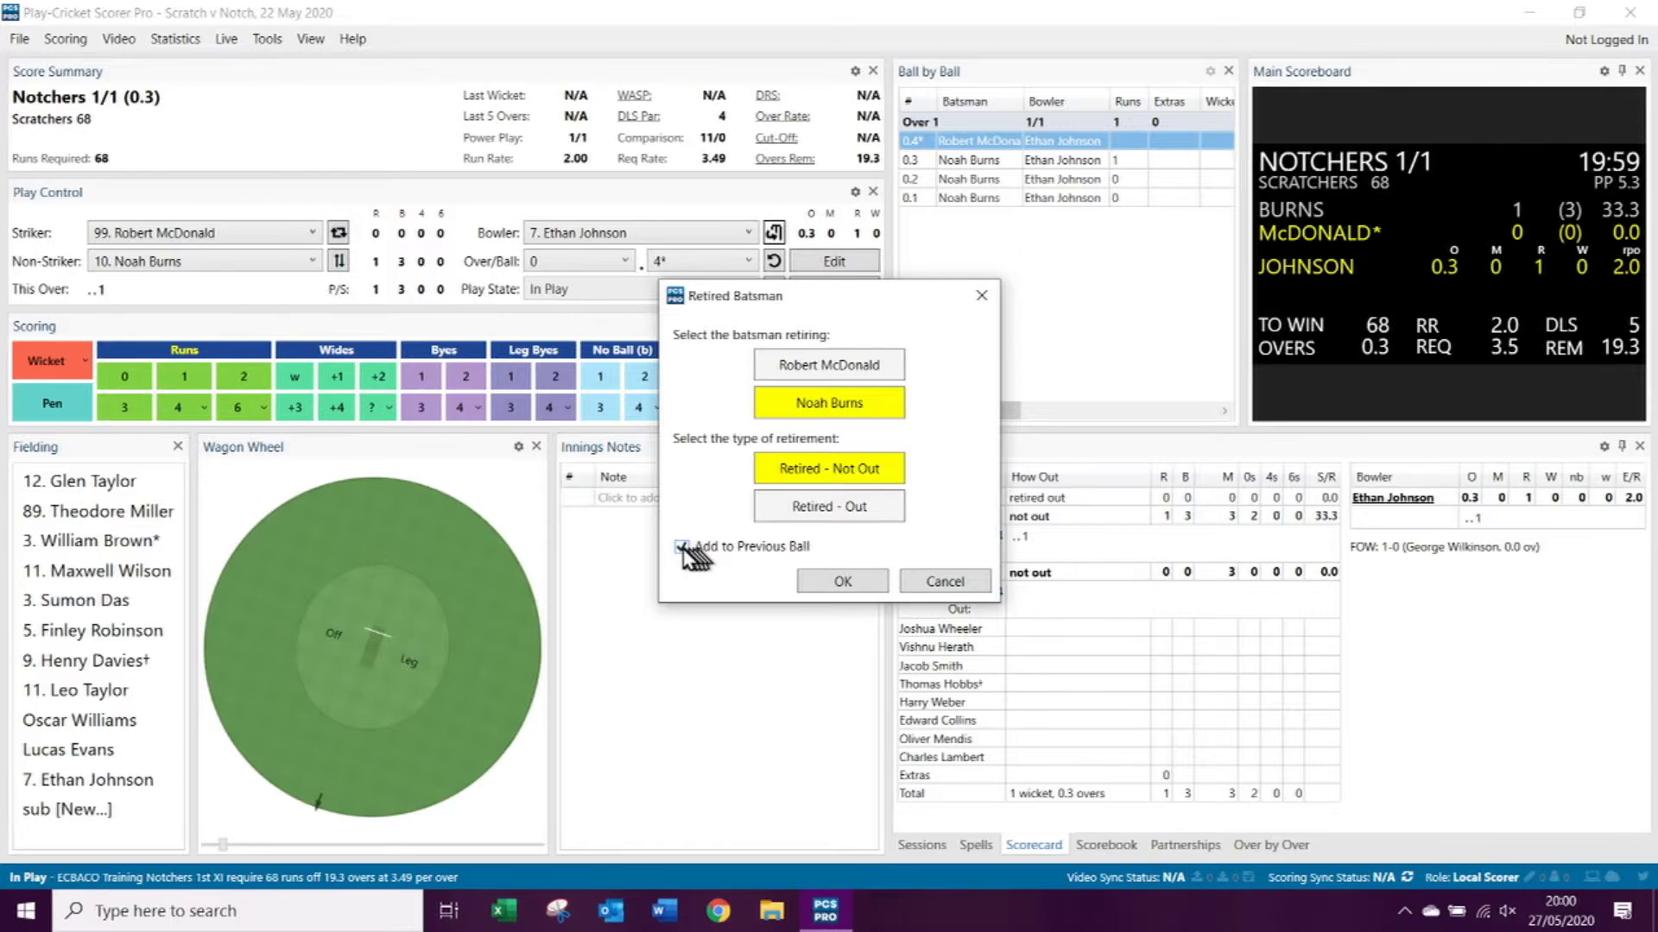
{"action": "left_click", "coordinate": [679, 548]}
{"action": "left_click", "coordinate": [682, 549]}
{"action": "left_click", "coordinate": [833, 580]}
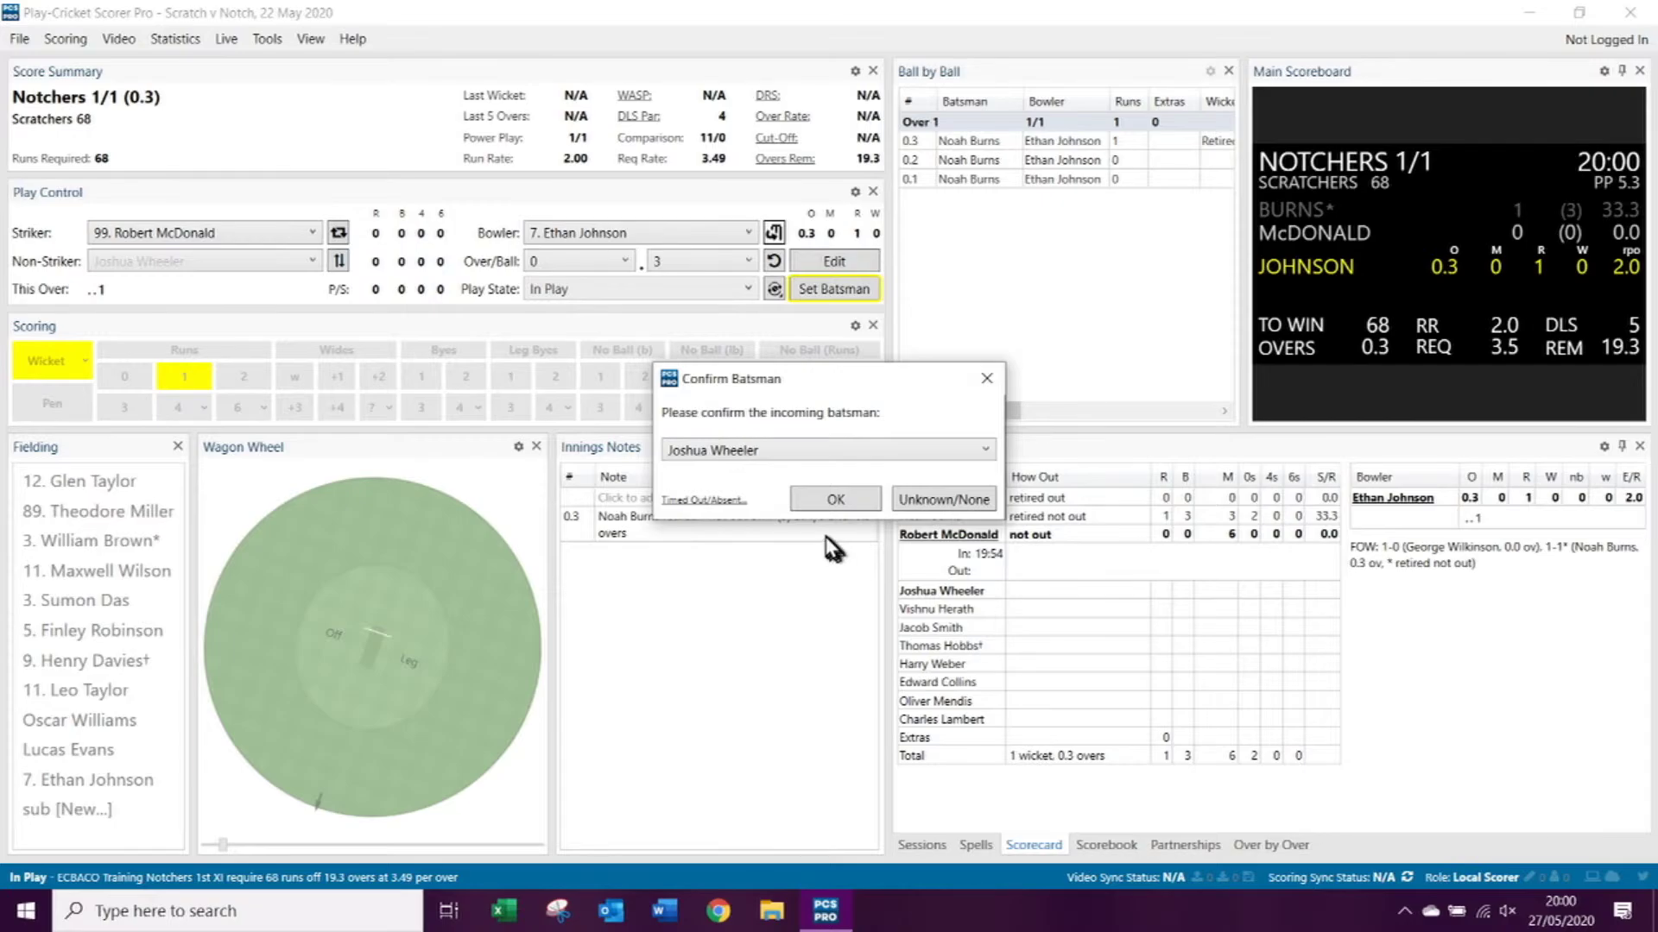
{"action": "left_click", "coordinate": [830, 507]}
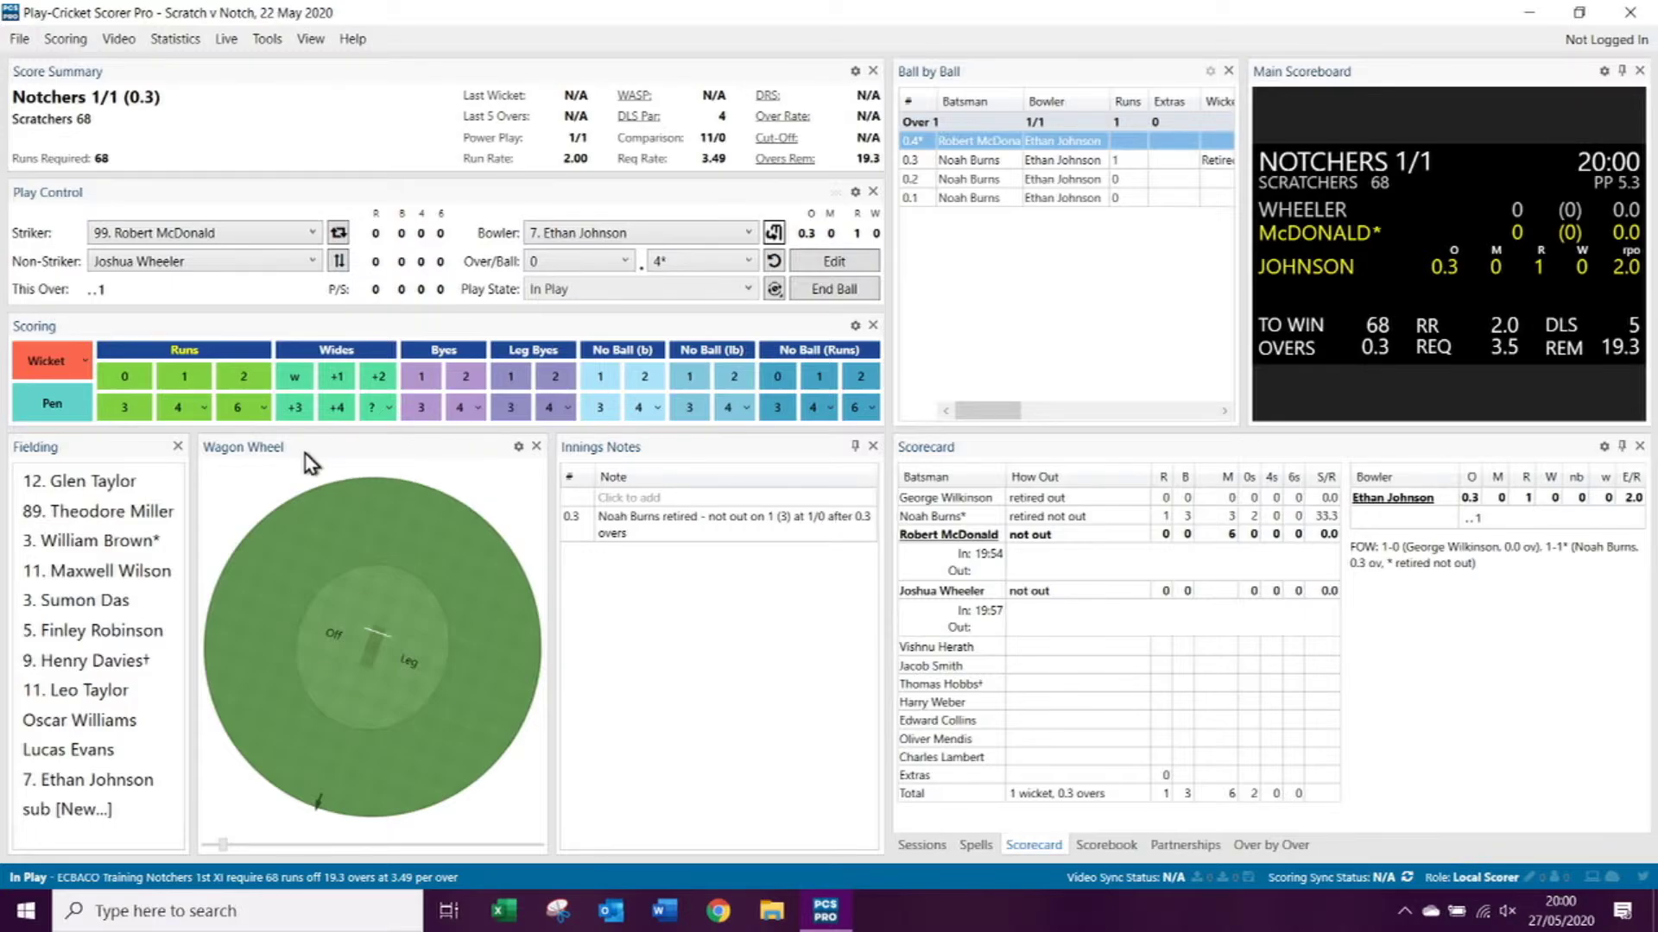
{"action": "left_click", "coordinate": [88, 364]}
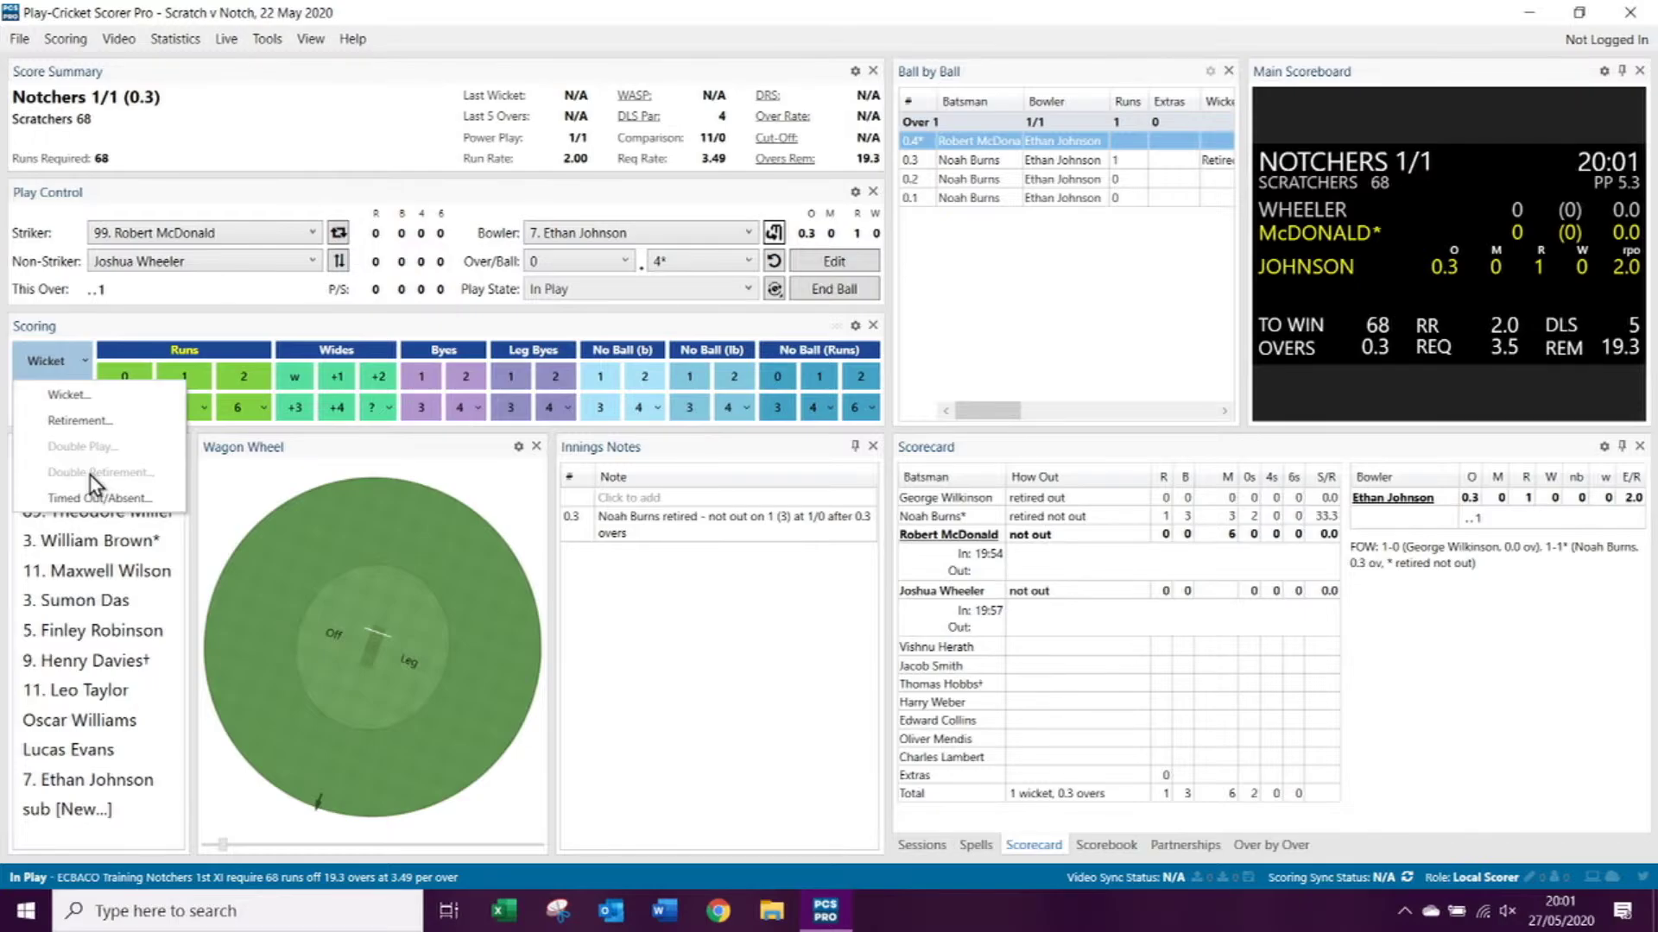
{"action": "left_click", "coordinate": [659, 670]}
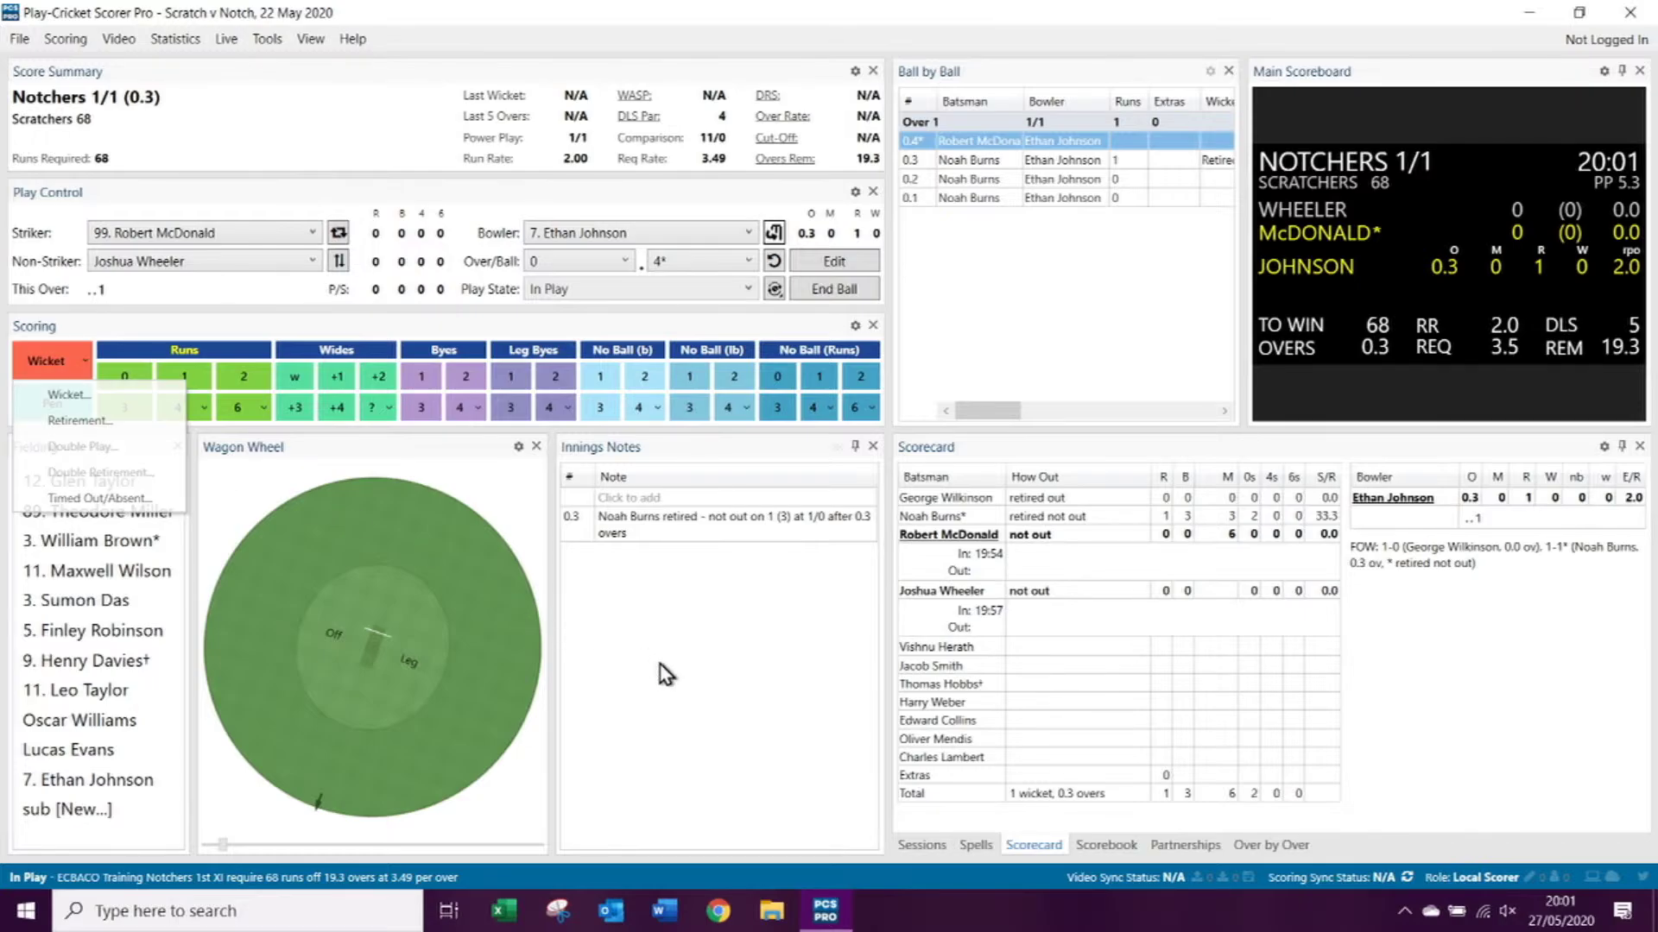
Step: Edit ball 0.3 to add a double retirement, retiring the other batsman as Retired - Not Out, and accept the suggested incoming batsman
{"action": "left_click", "coordinate": [862, 267]}
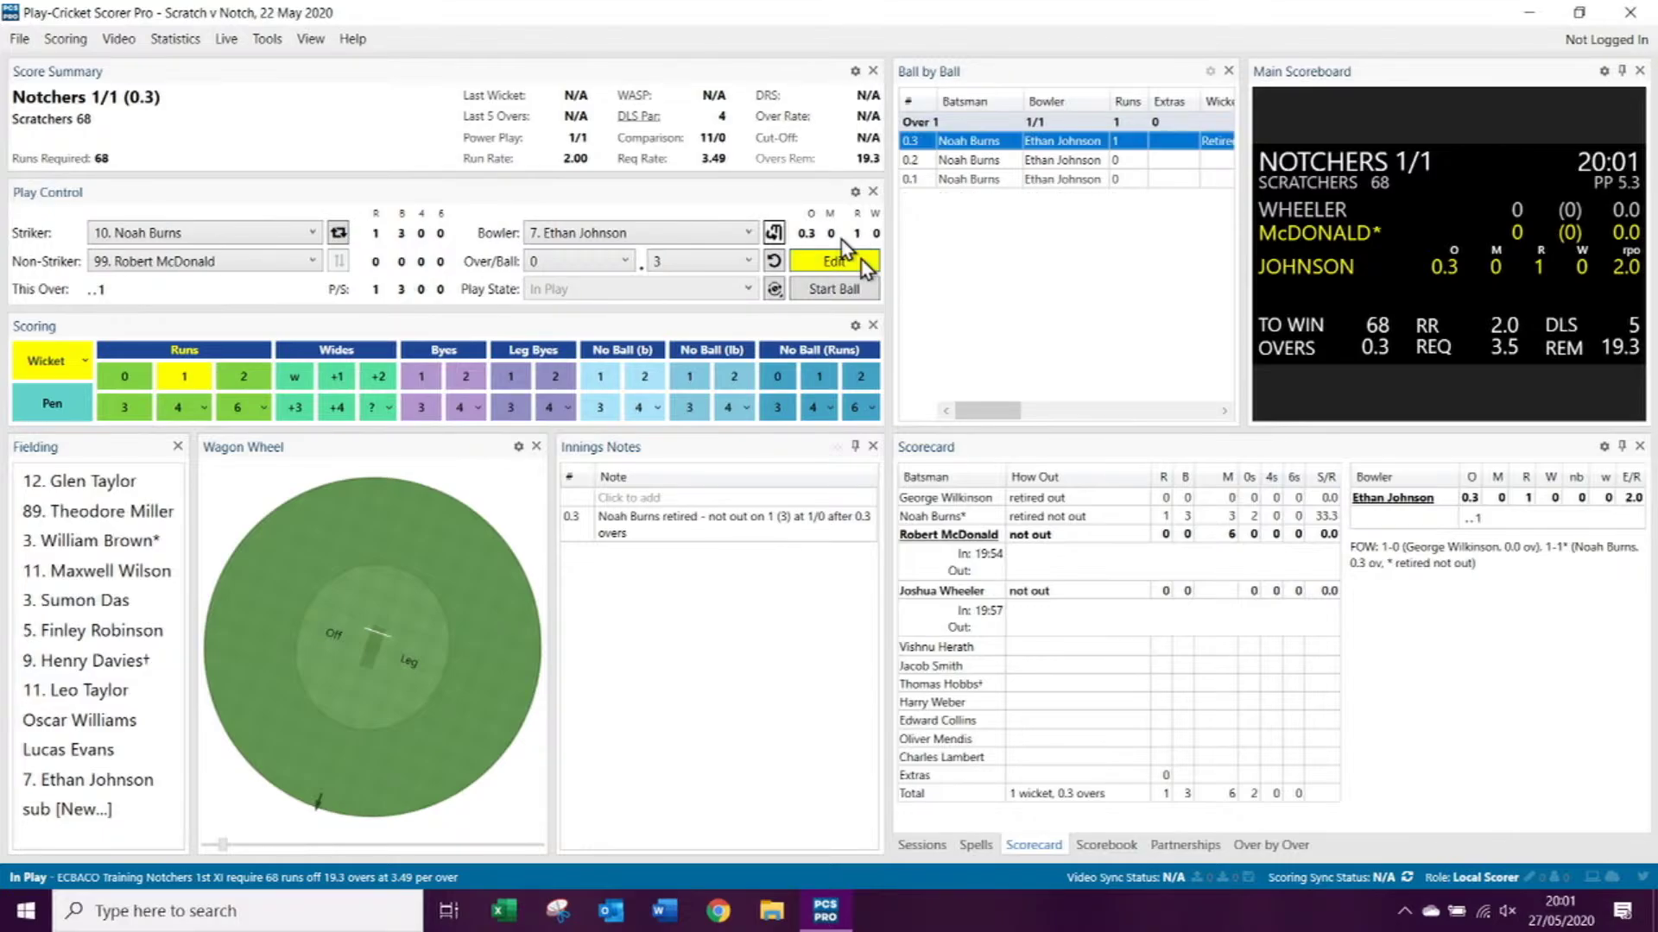
{"action": "left_click", "coordinate": [90, 366]}
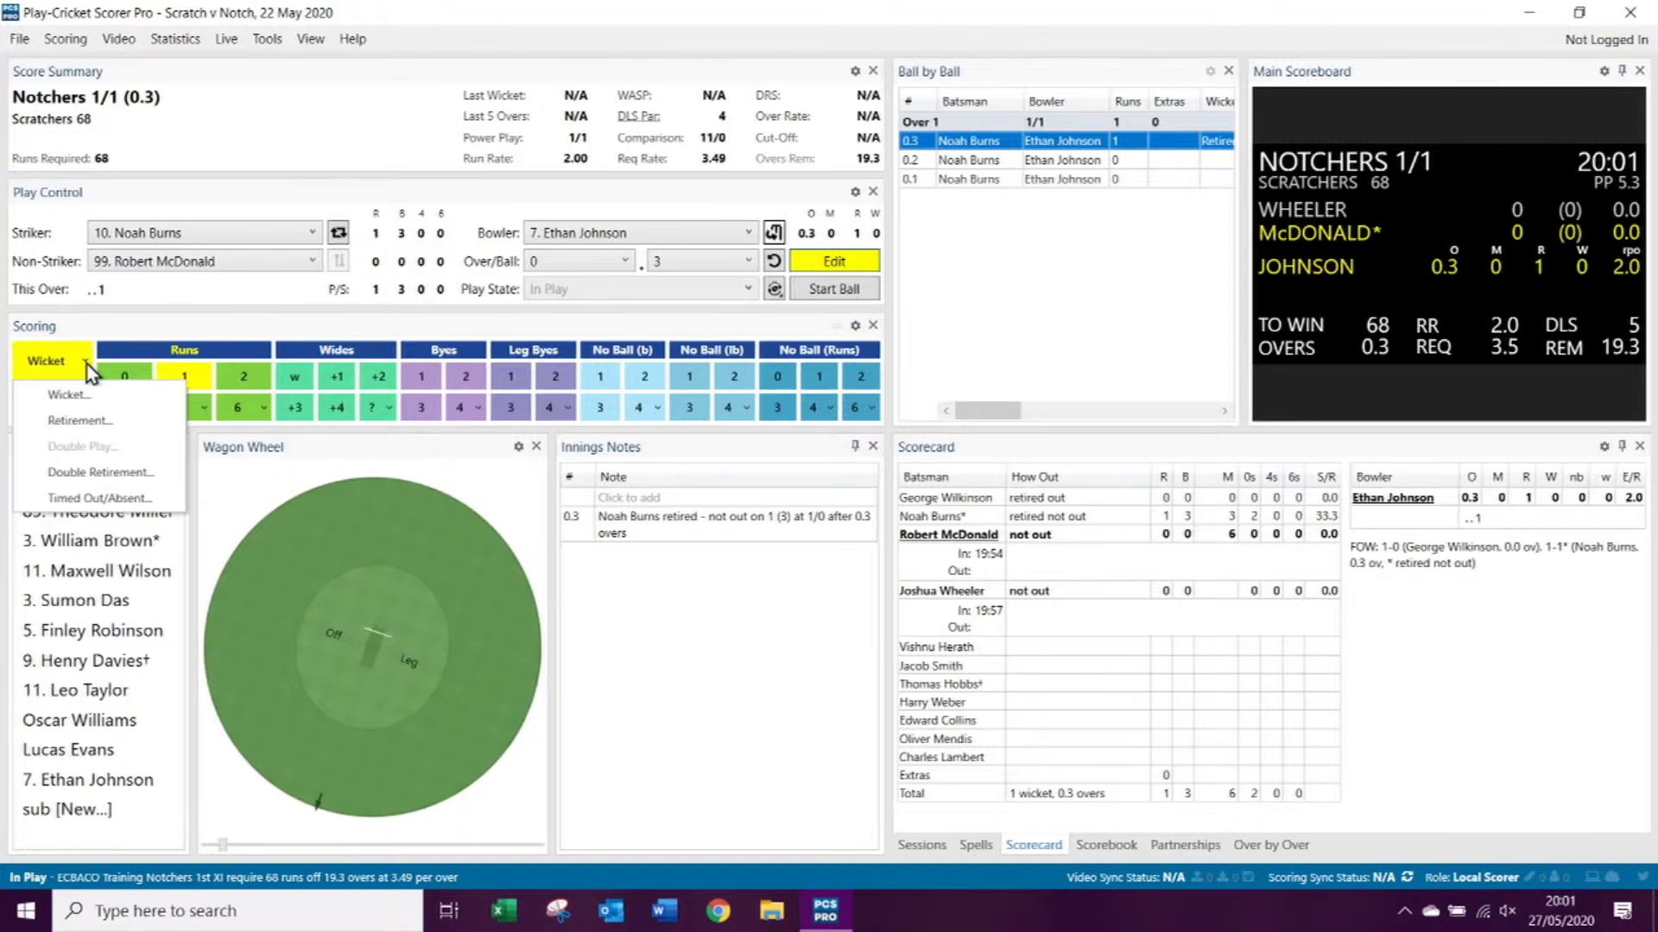
{"action": "left_click", "coordinate": [93, 478]}
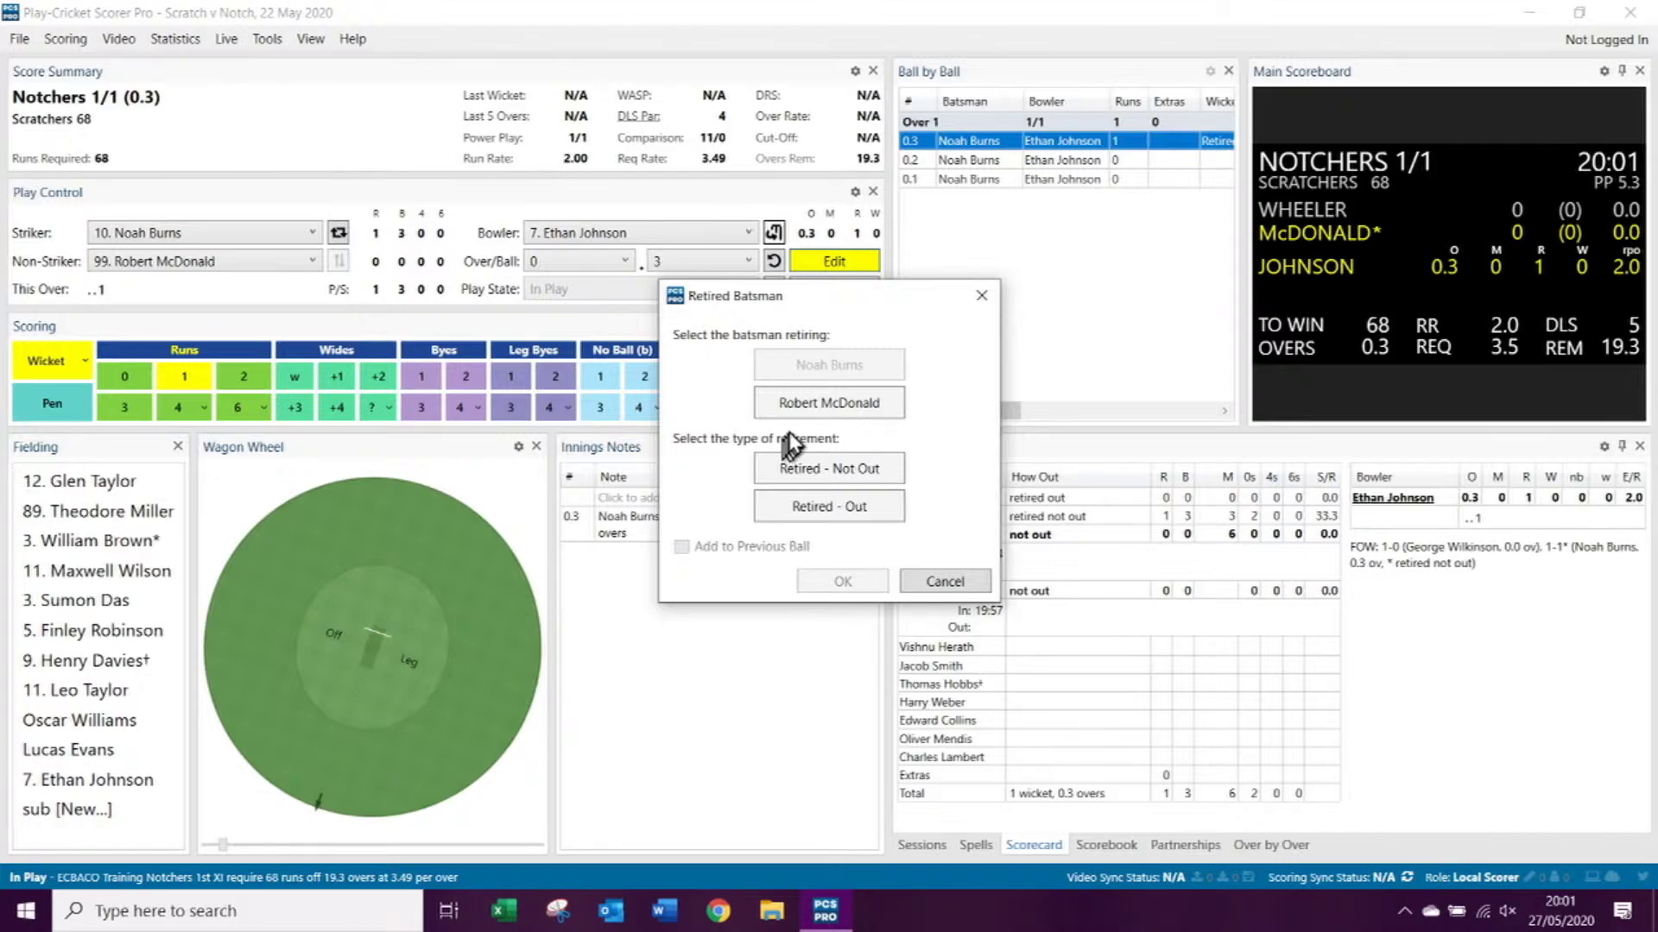
{"action": "left_click", "coordinate": [812, 413]}
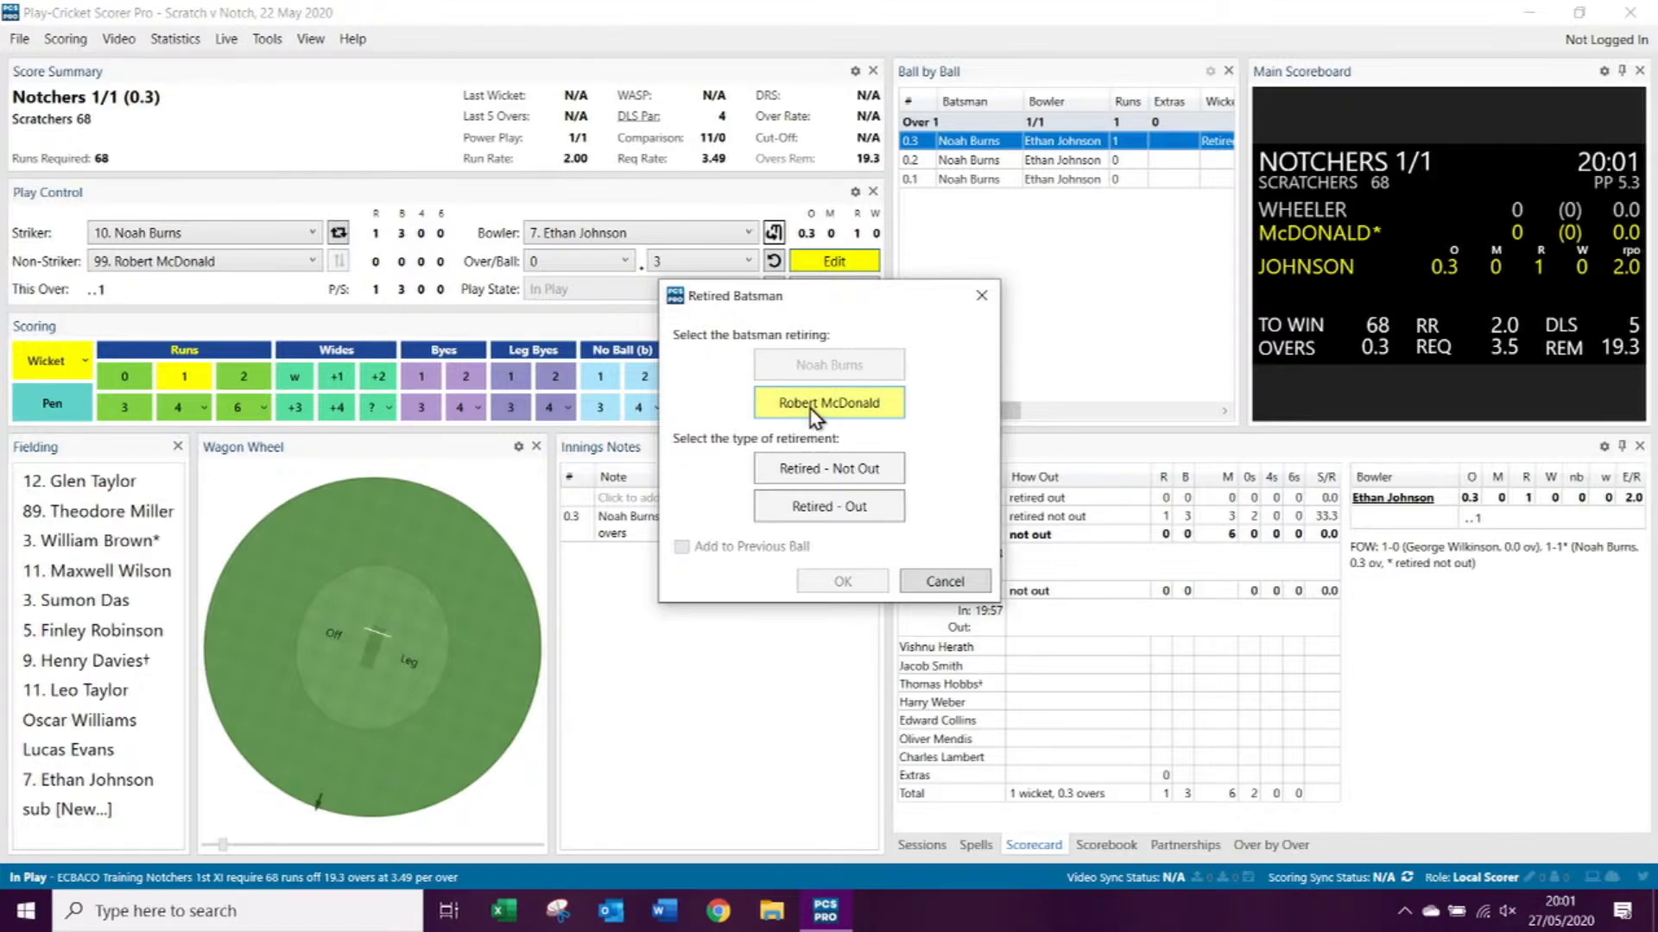
{"action": "left_click", "coordinate": [824, 474]}
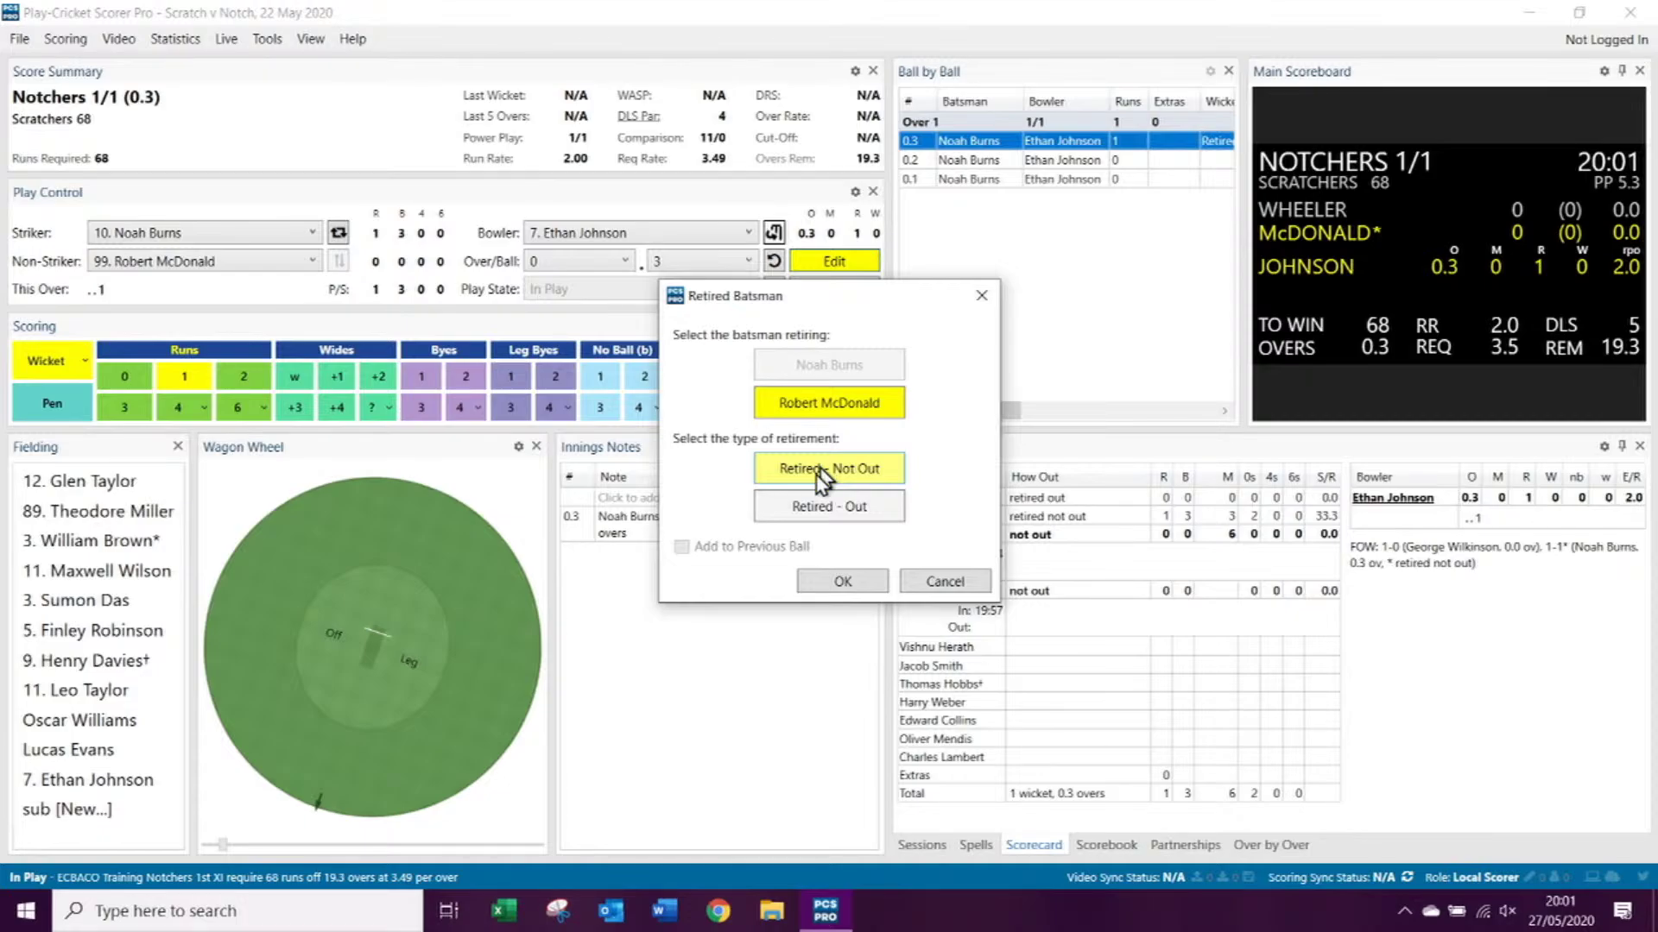
{"action": "left_click", "coordinate": [849, 582]}
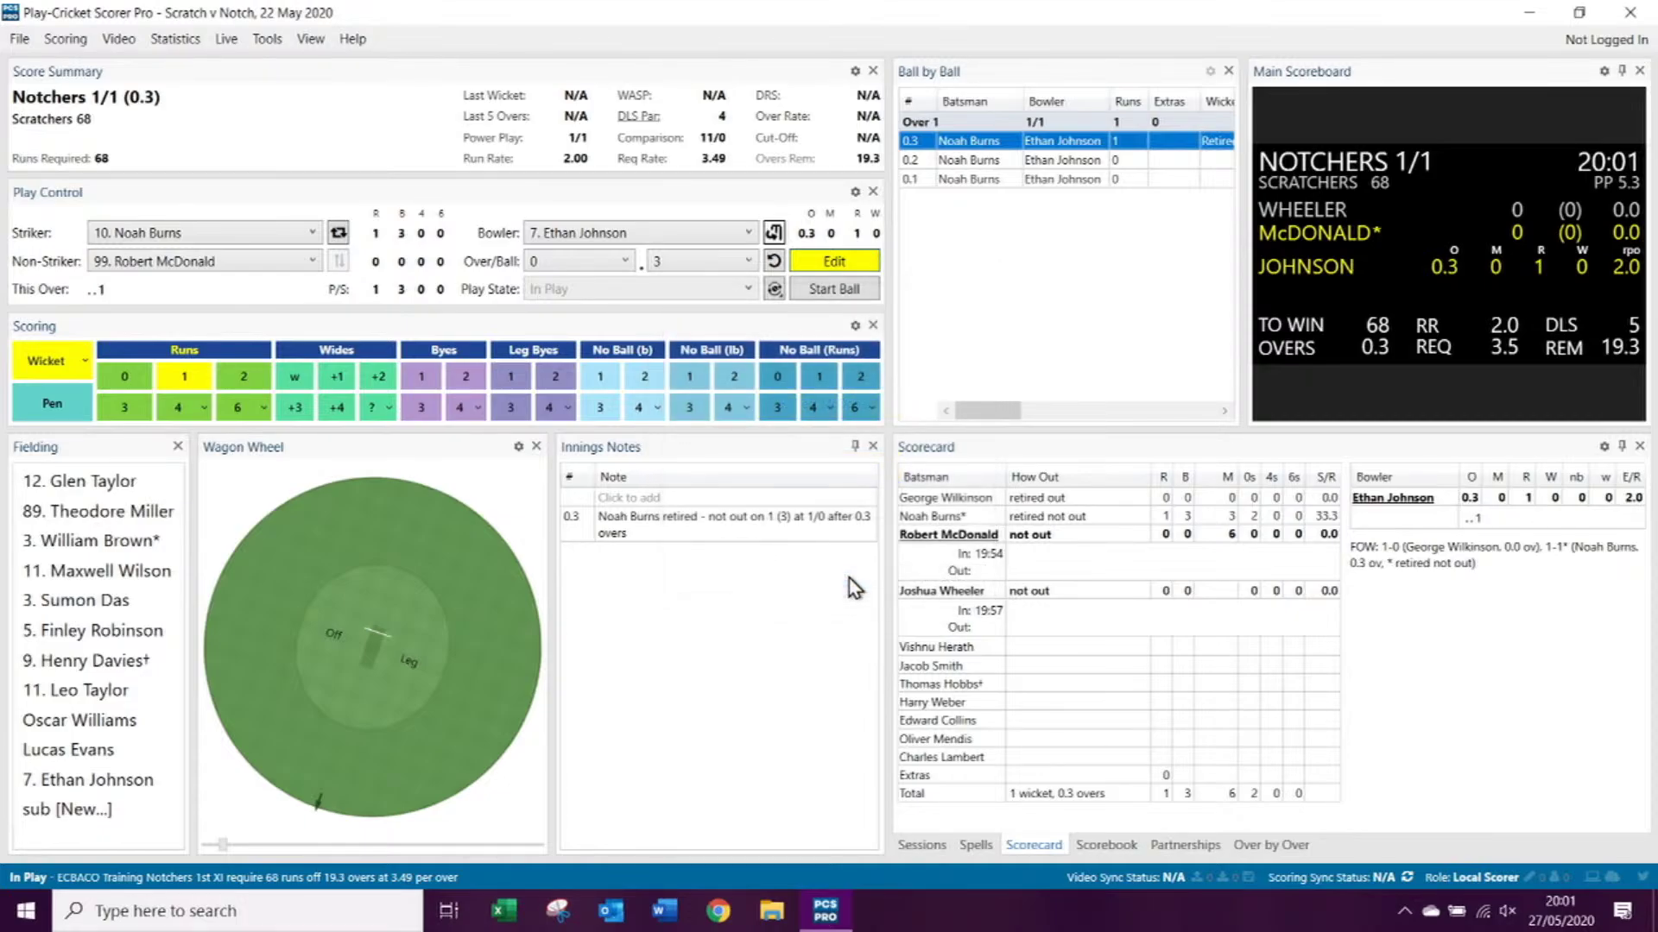
{"action": "left_click", "coordinate": [839, 263]}
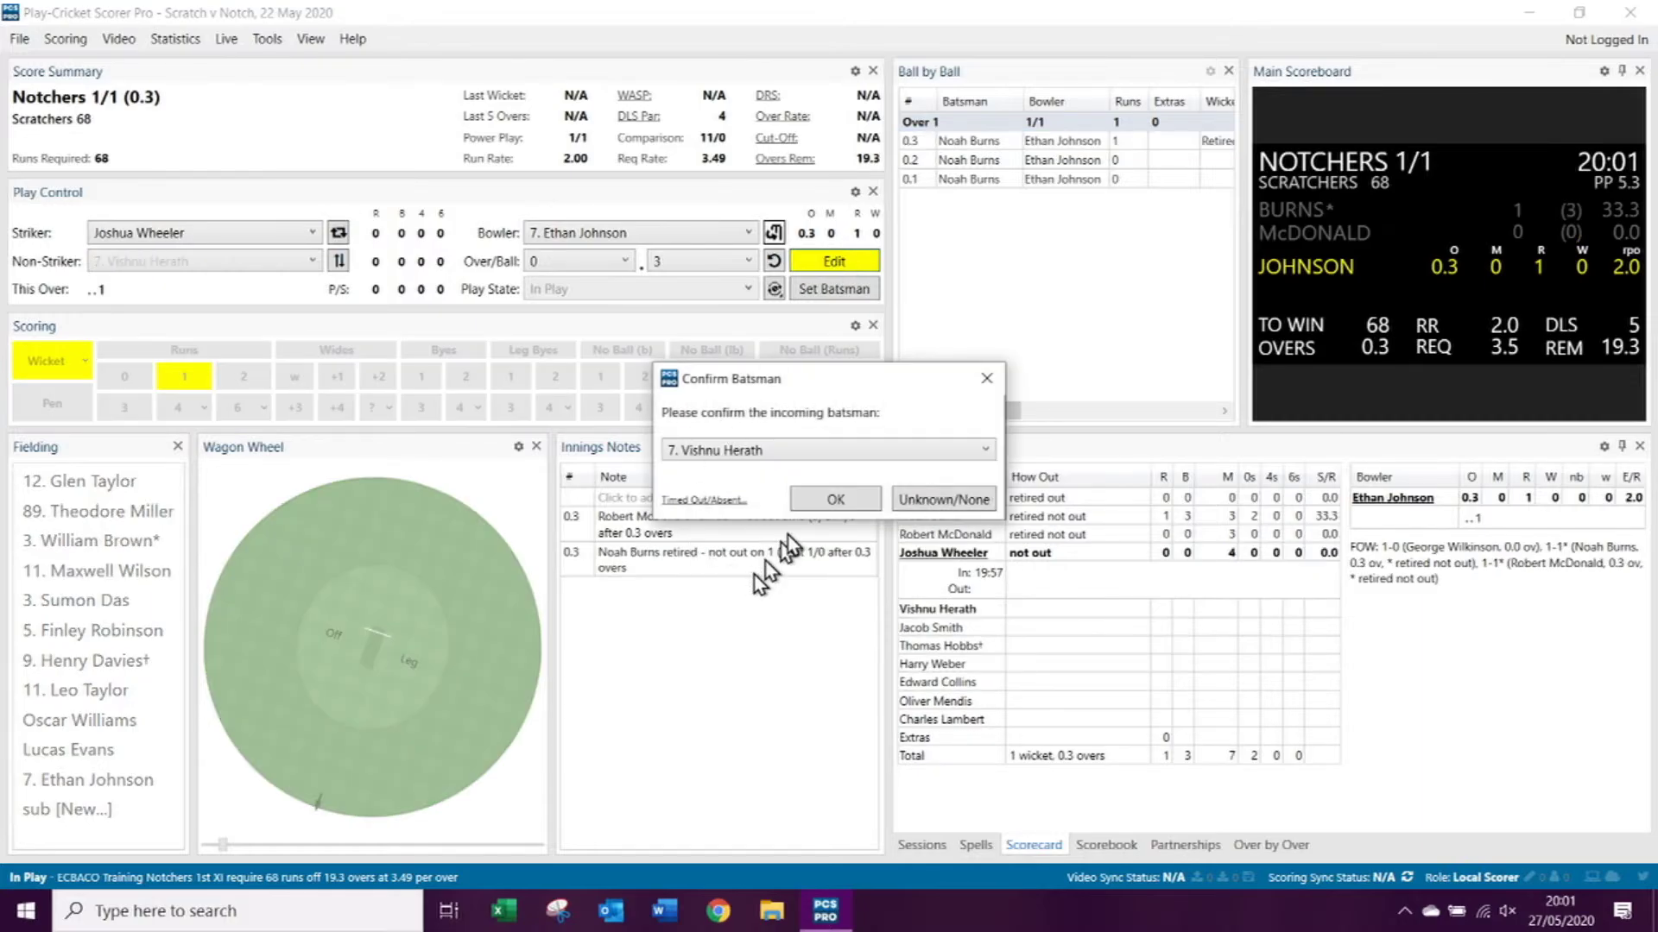
{"action": "left_click", "coordinate": [836, 500]}
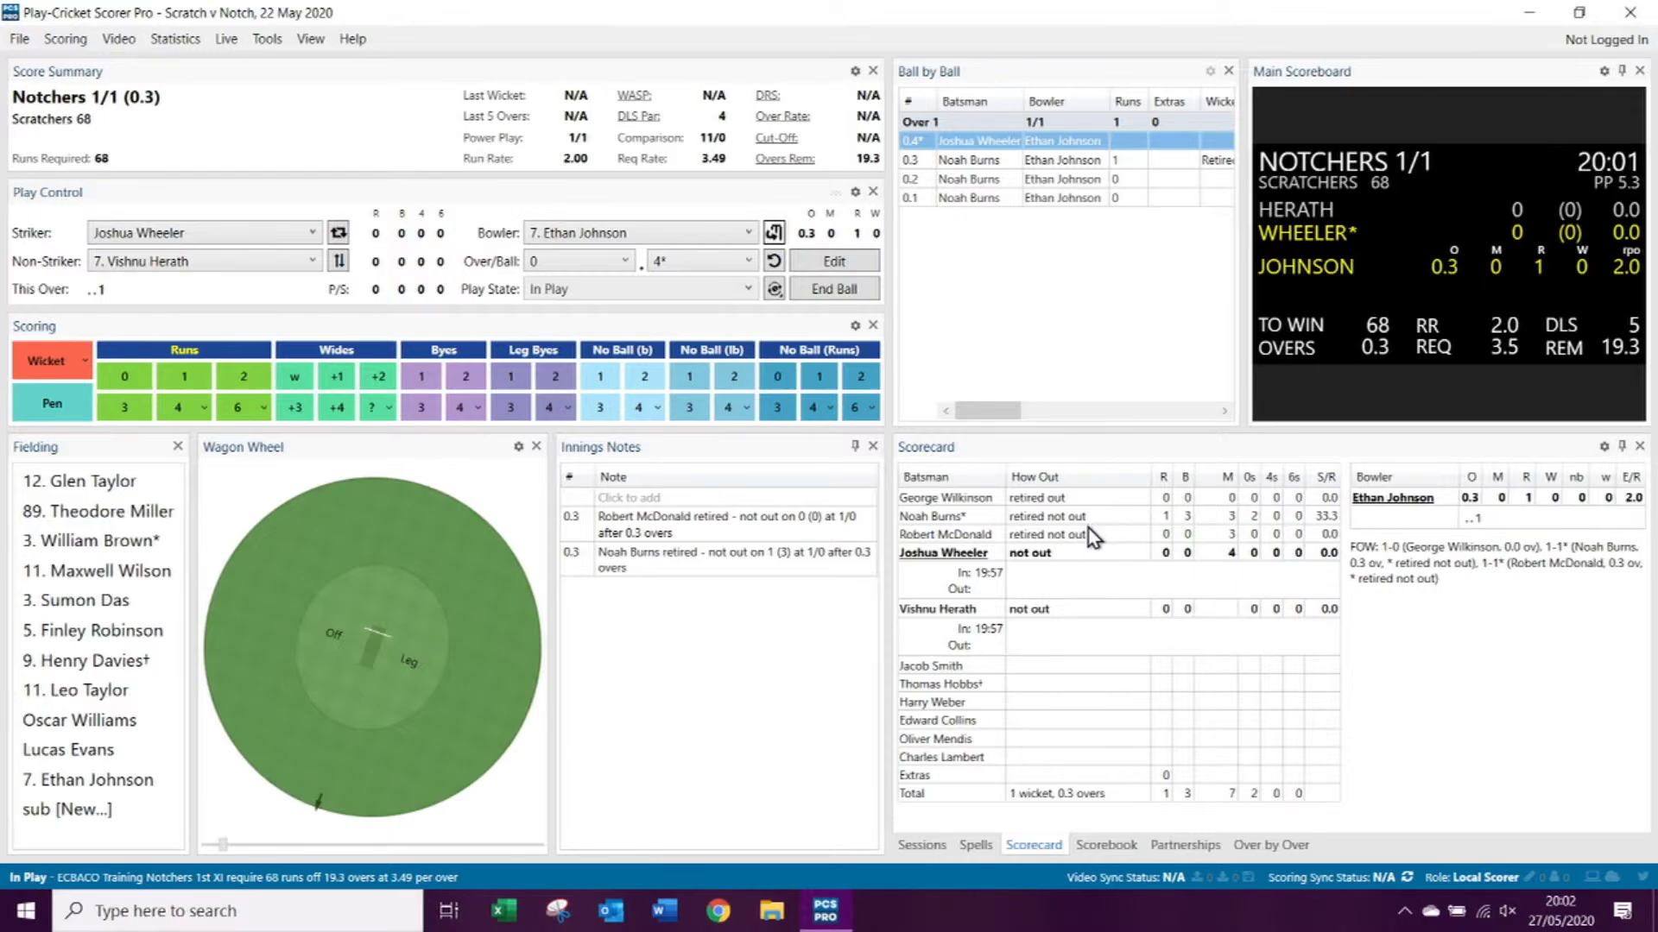
{"action": "left_click", "coordinate": [86, 365]}
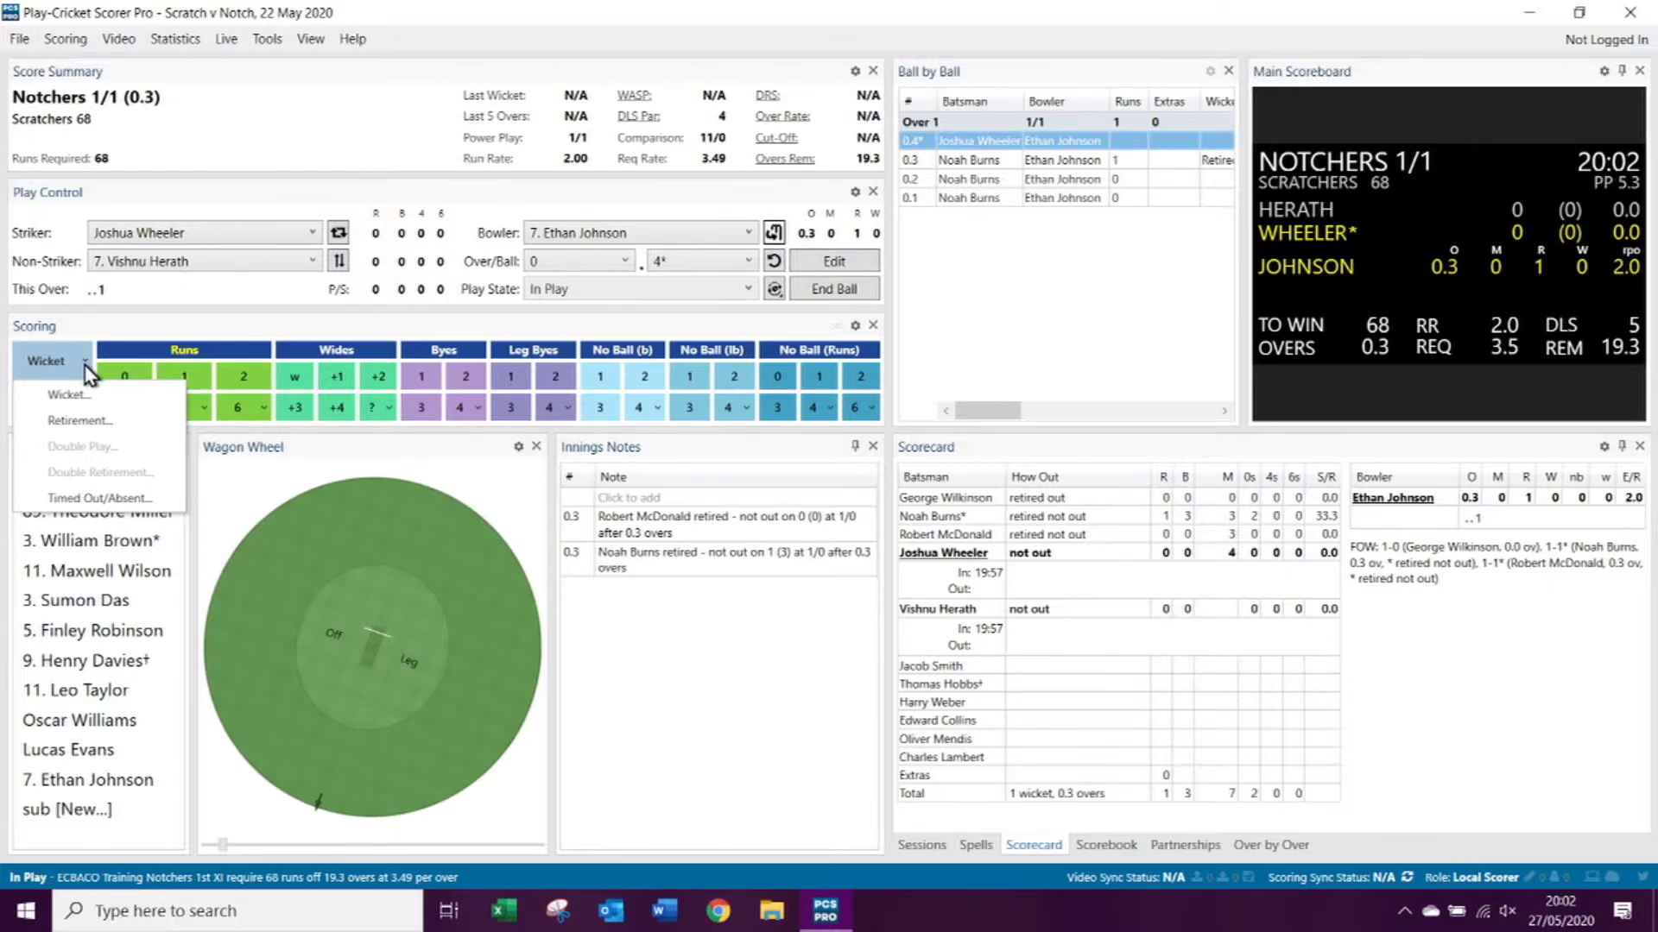
{"action": "left_click", "coordinate": [692, 730]}
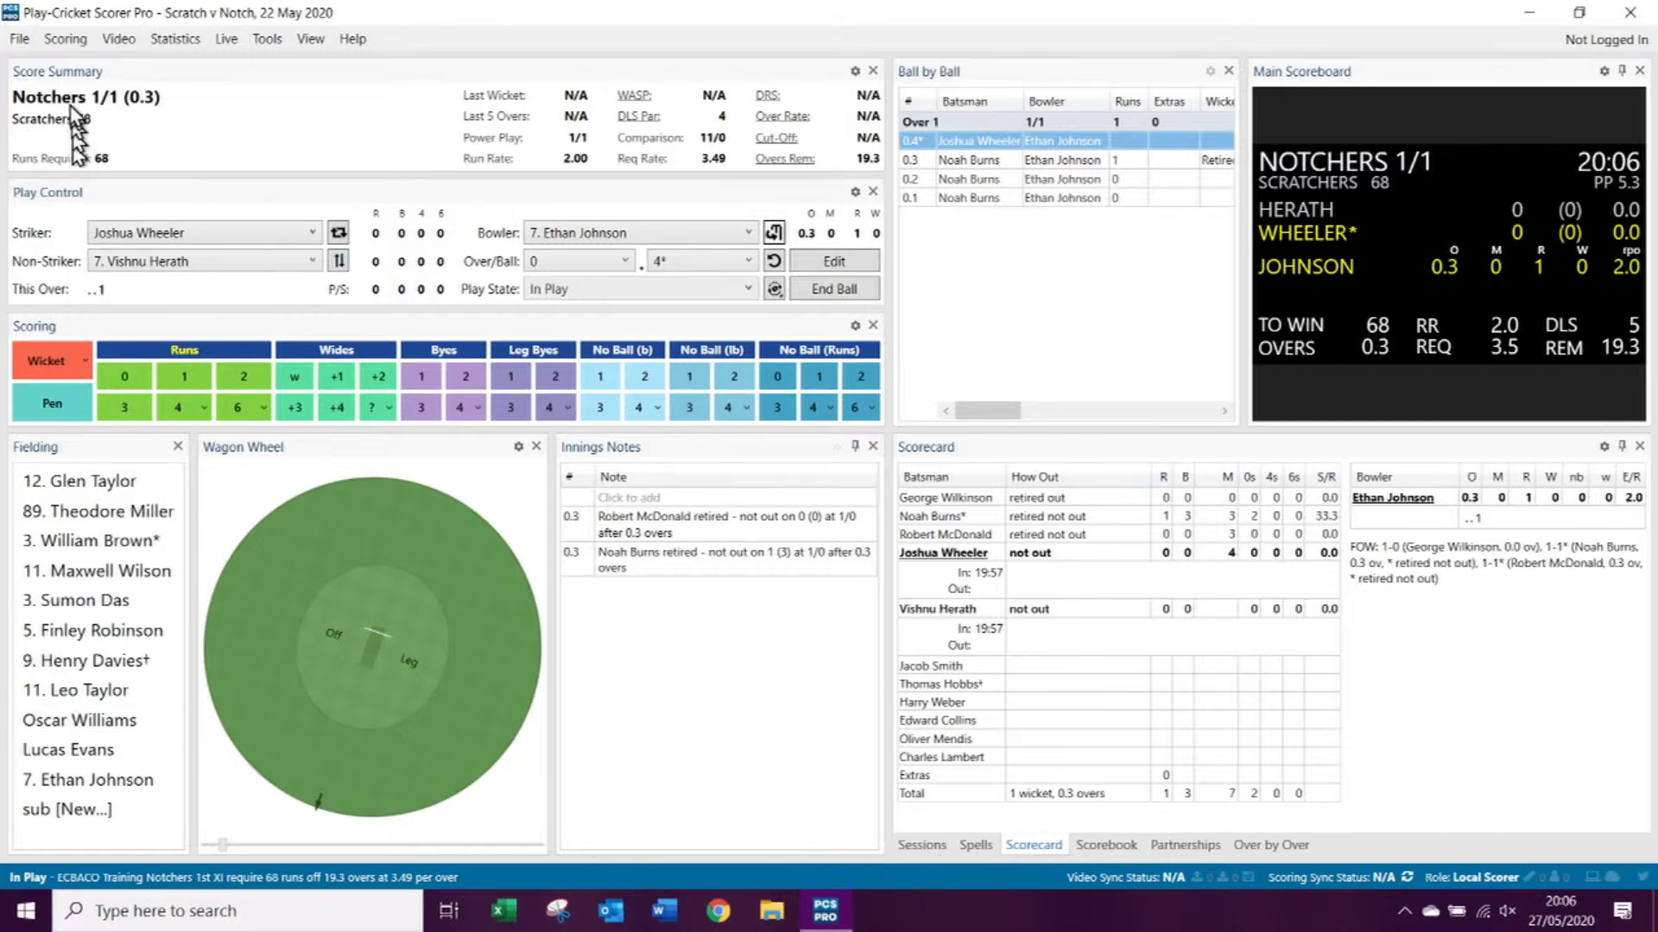
Step: Review the match details and the replacement players available for the Scratchers' third-listed player, closing both without replacing anyone
{"action": "left_click", "coordinate": [66, 40]}
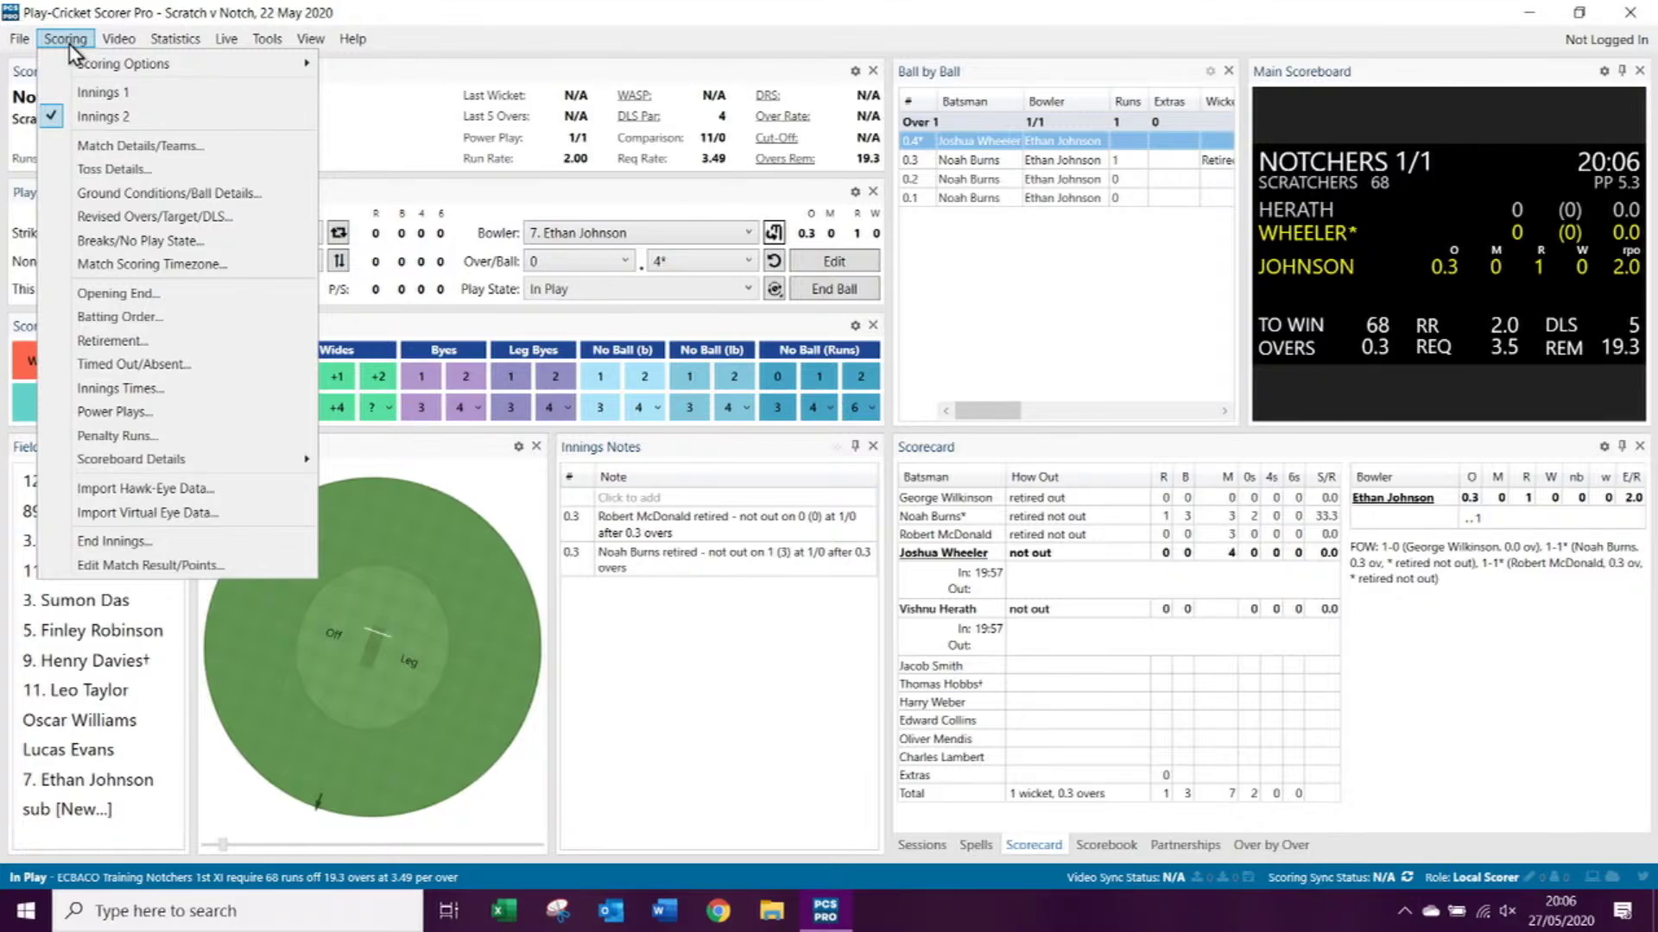
{"action": "left_click", "coordinate": [136, 145]}
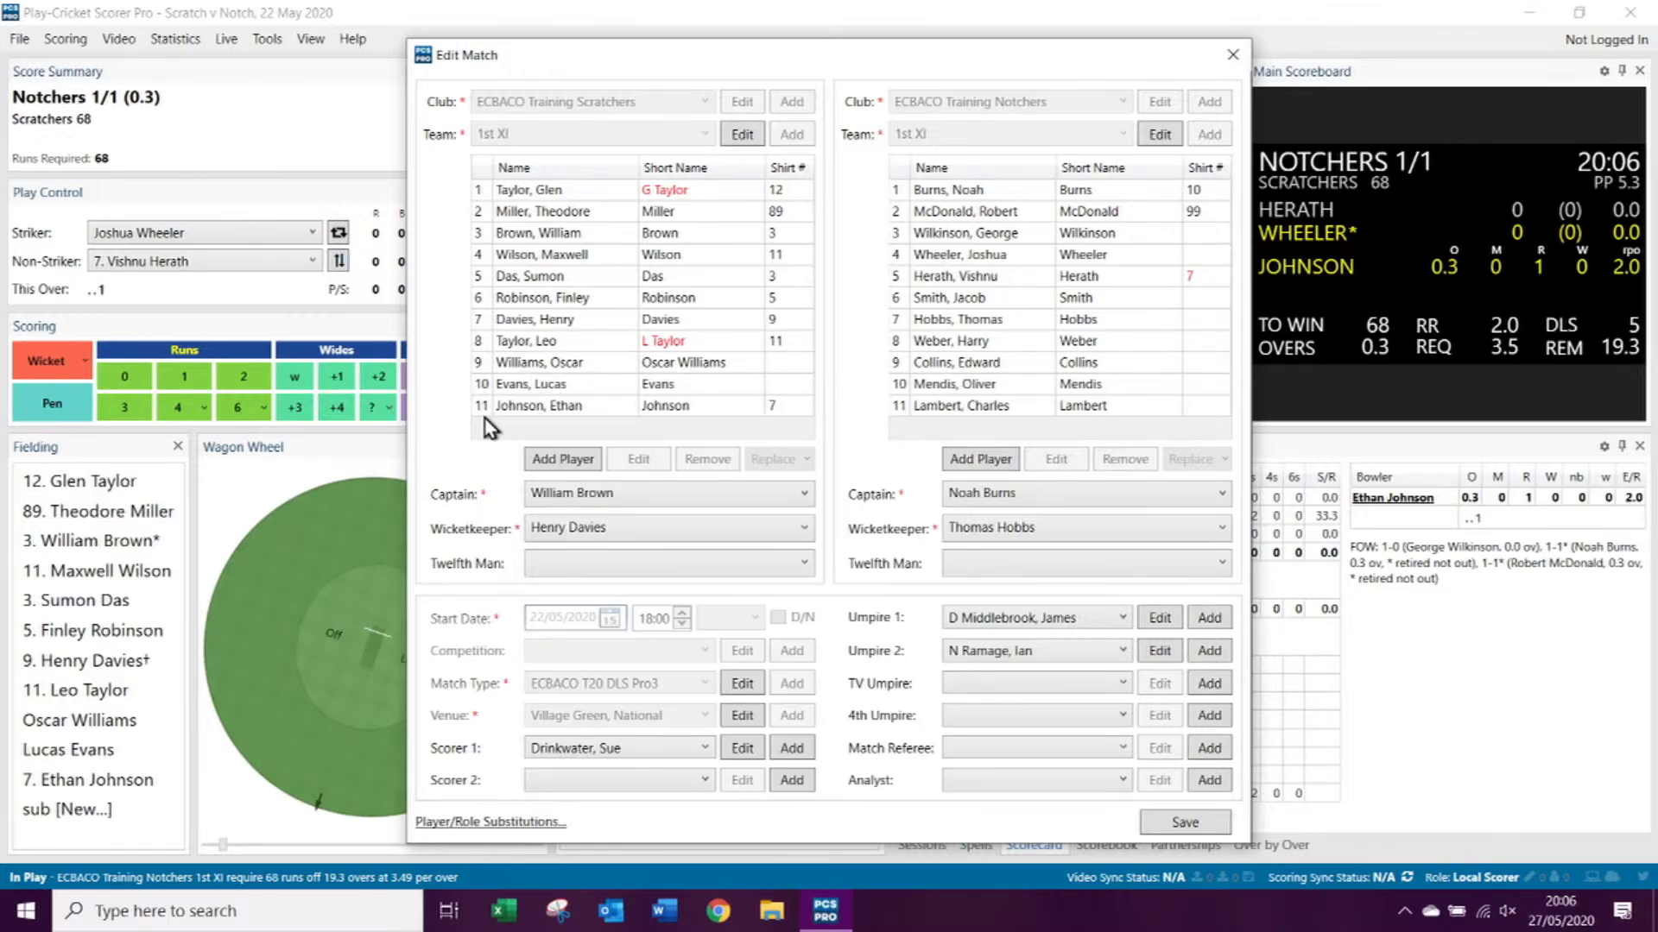
{"action": "mouse_move", "coordinate": [542, 415]}
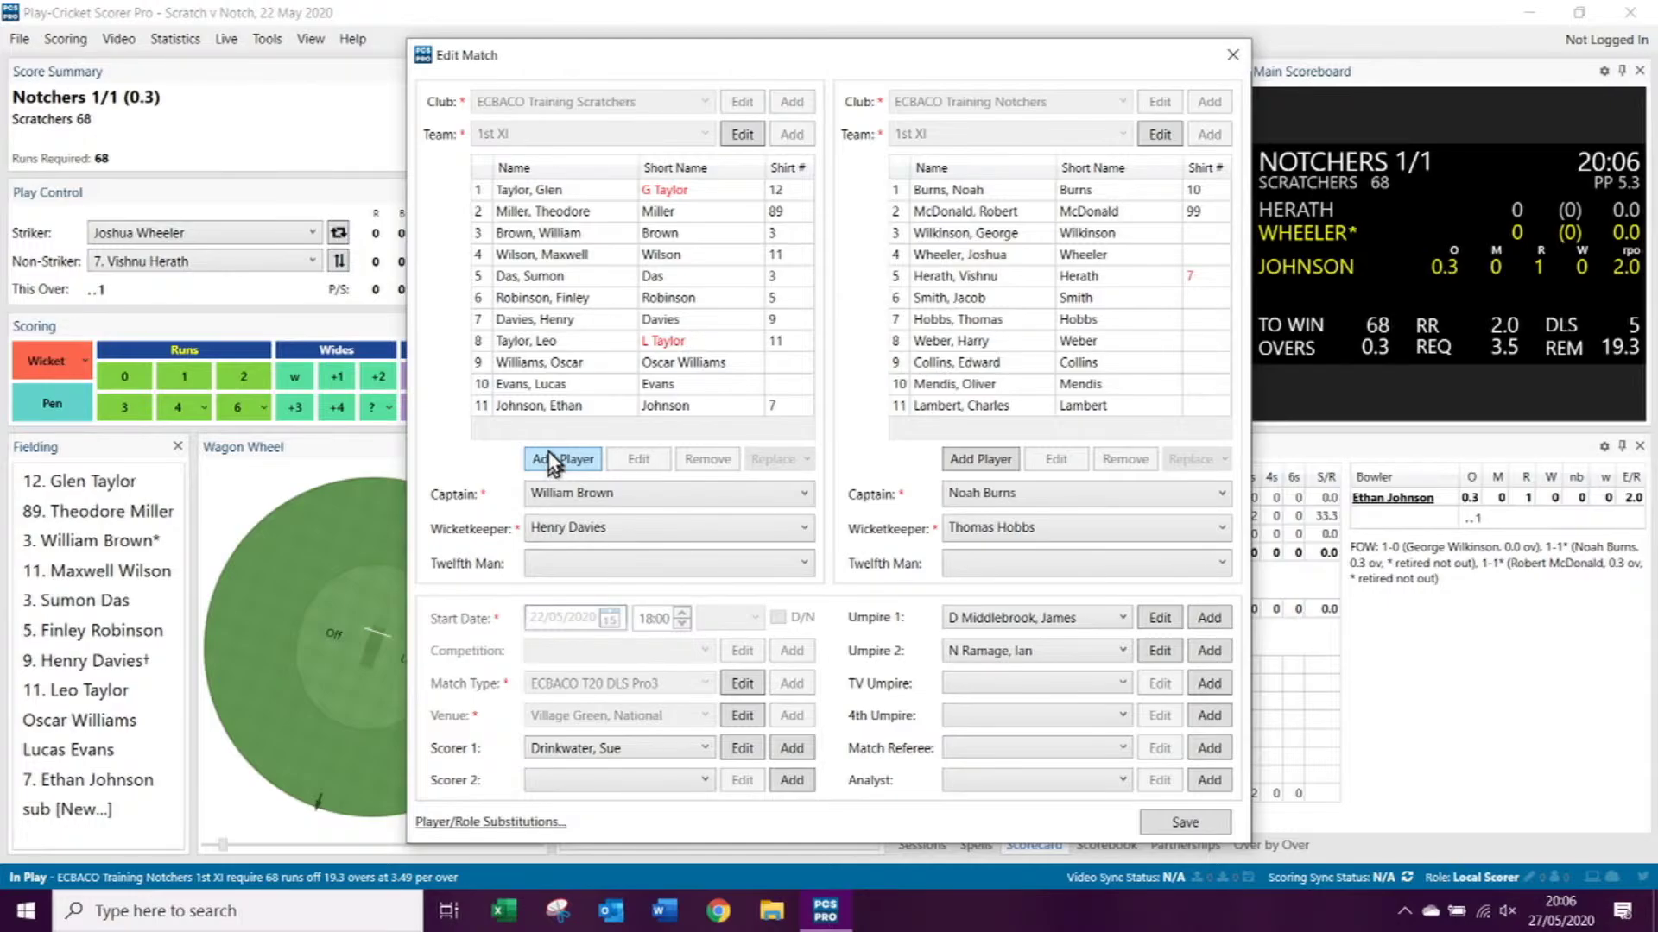
{"action": "mouse_move", "coordinate": [537, 278]}
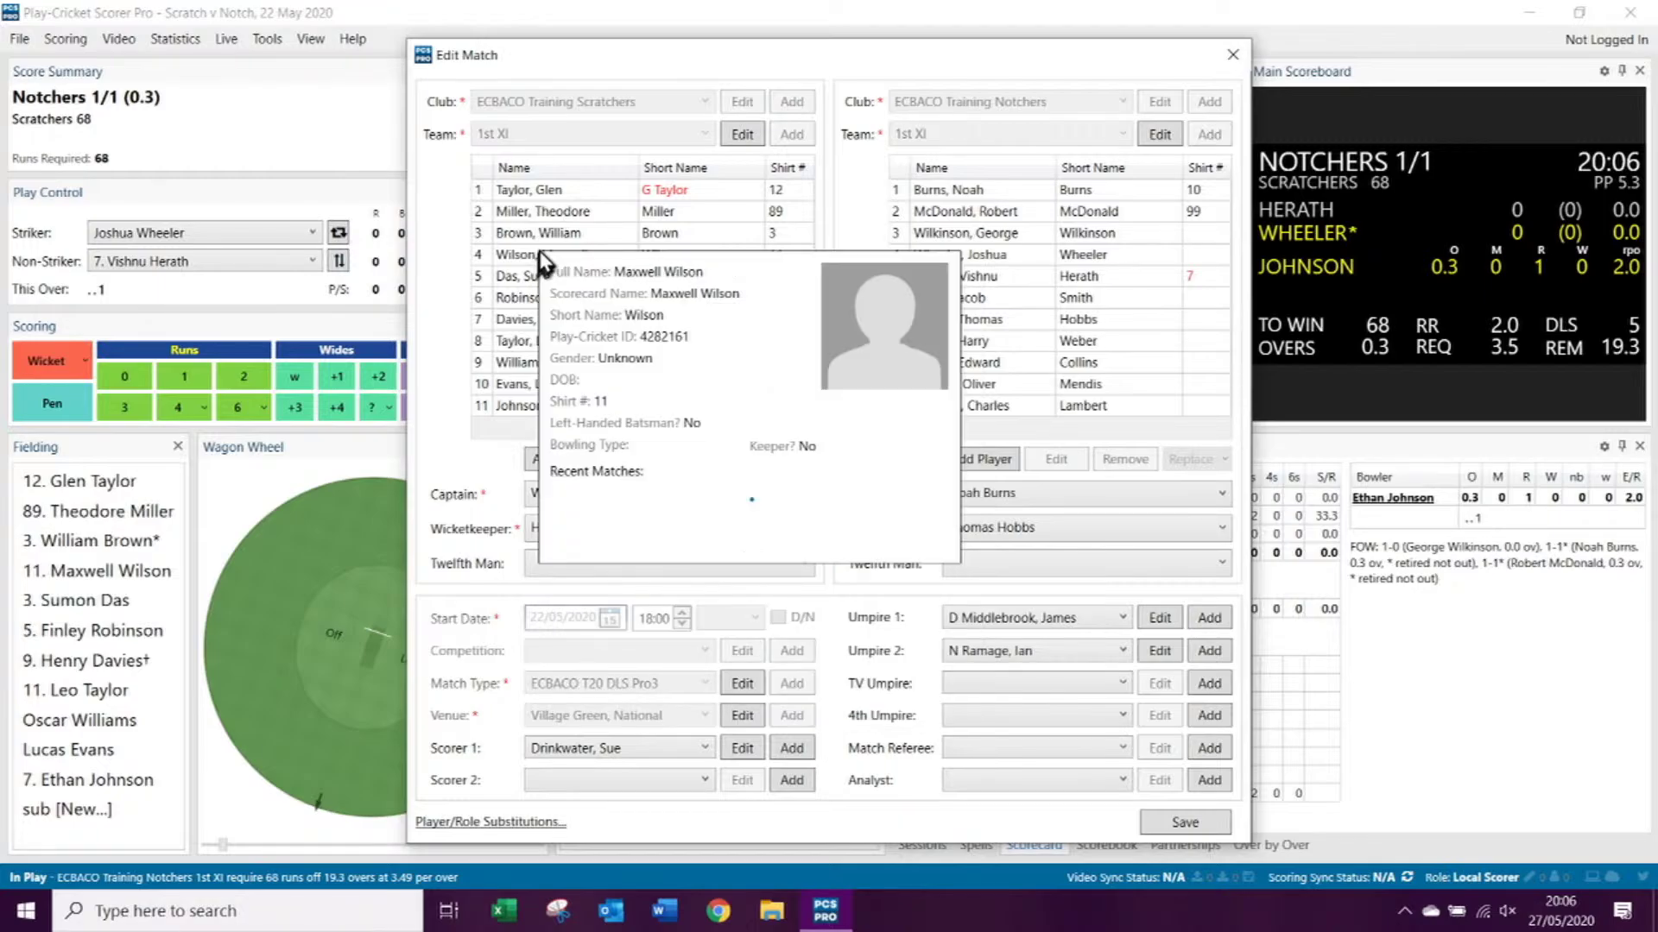
{"action": "left_click", "coordinate": [536, 236]}
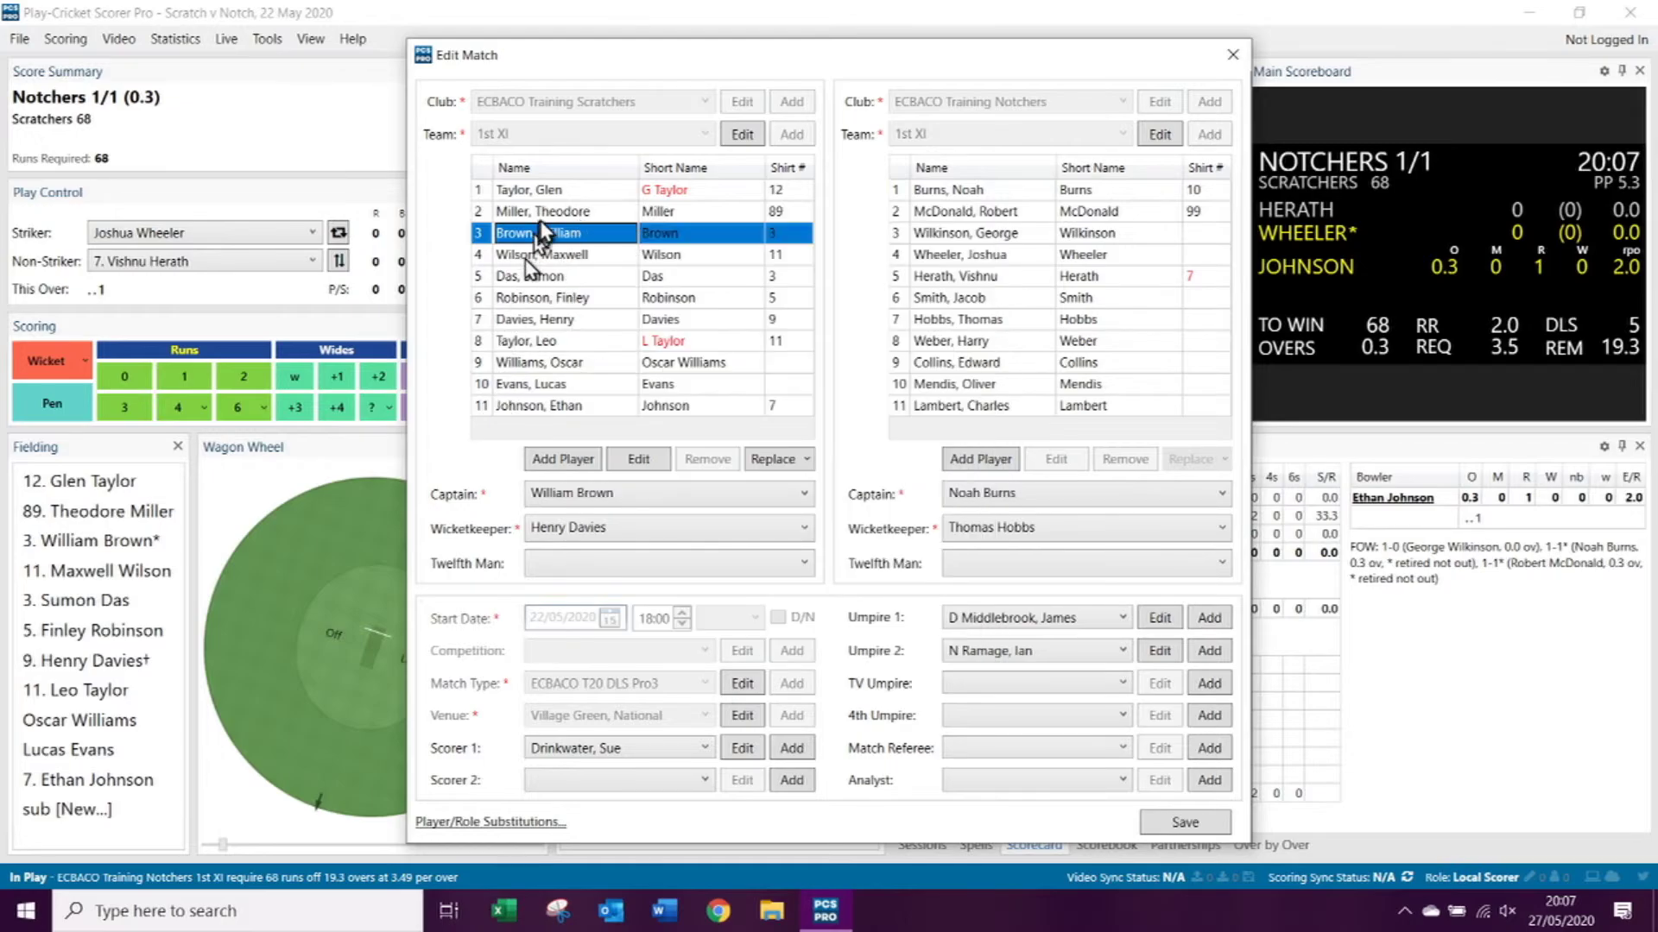
{"action": "mouse_move", "coordinate": [542, 240]}
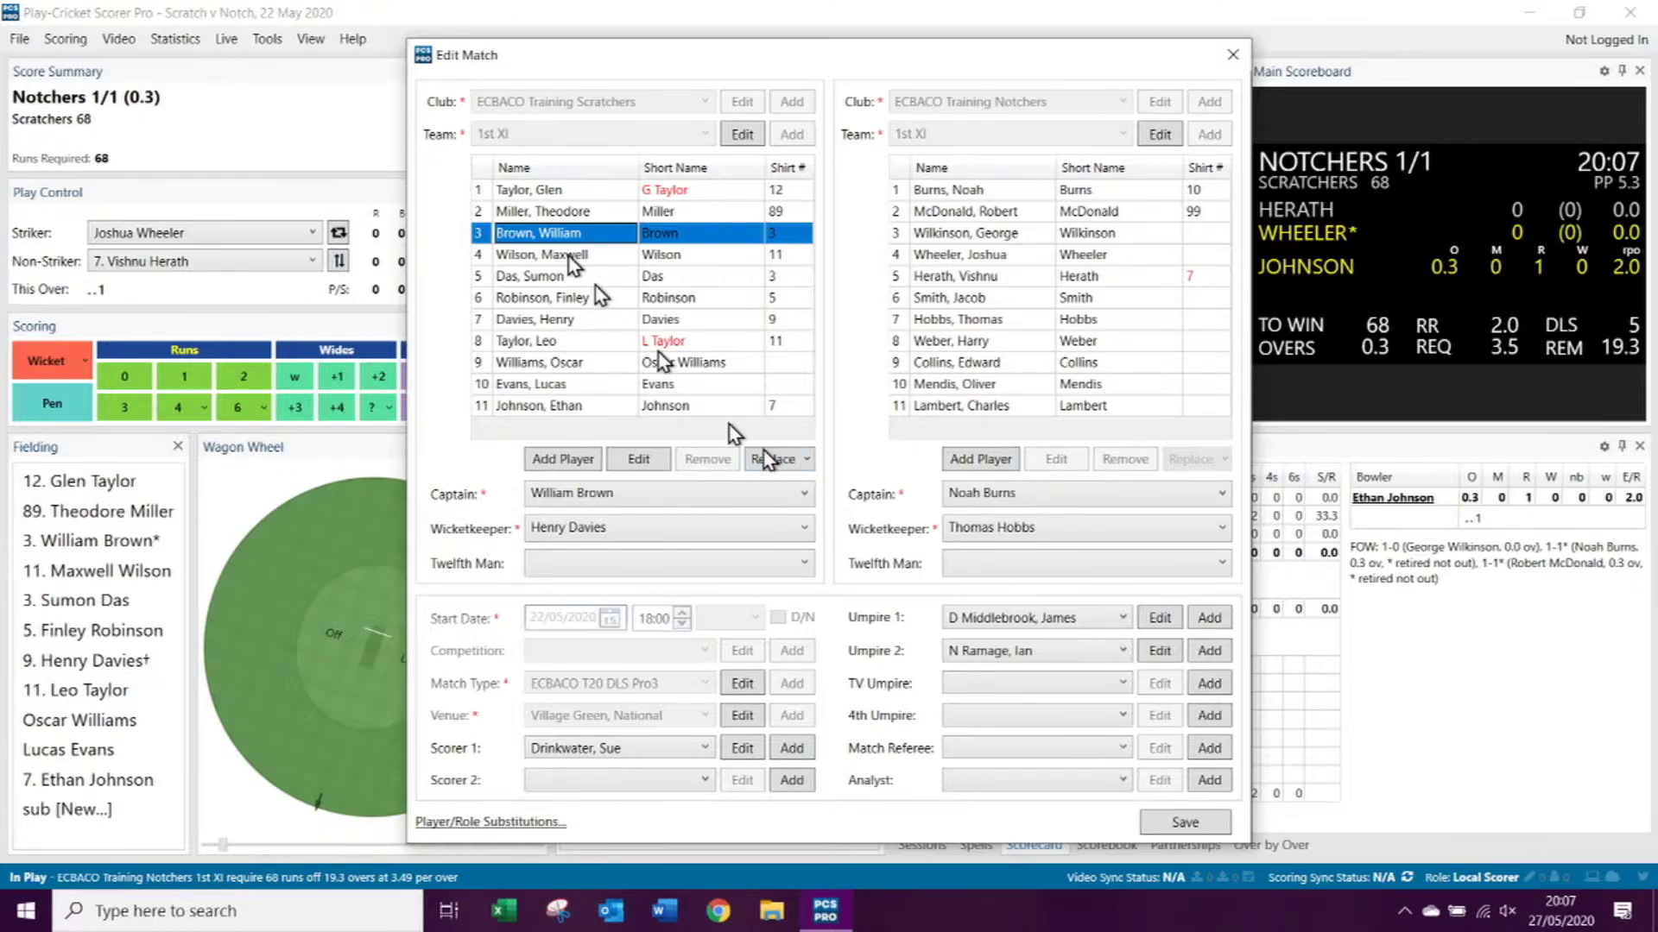
{"action": "mouse_move", "coordinate": [520, 349]}
{"action": "left_click", "coordinate": [763, 460]}
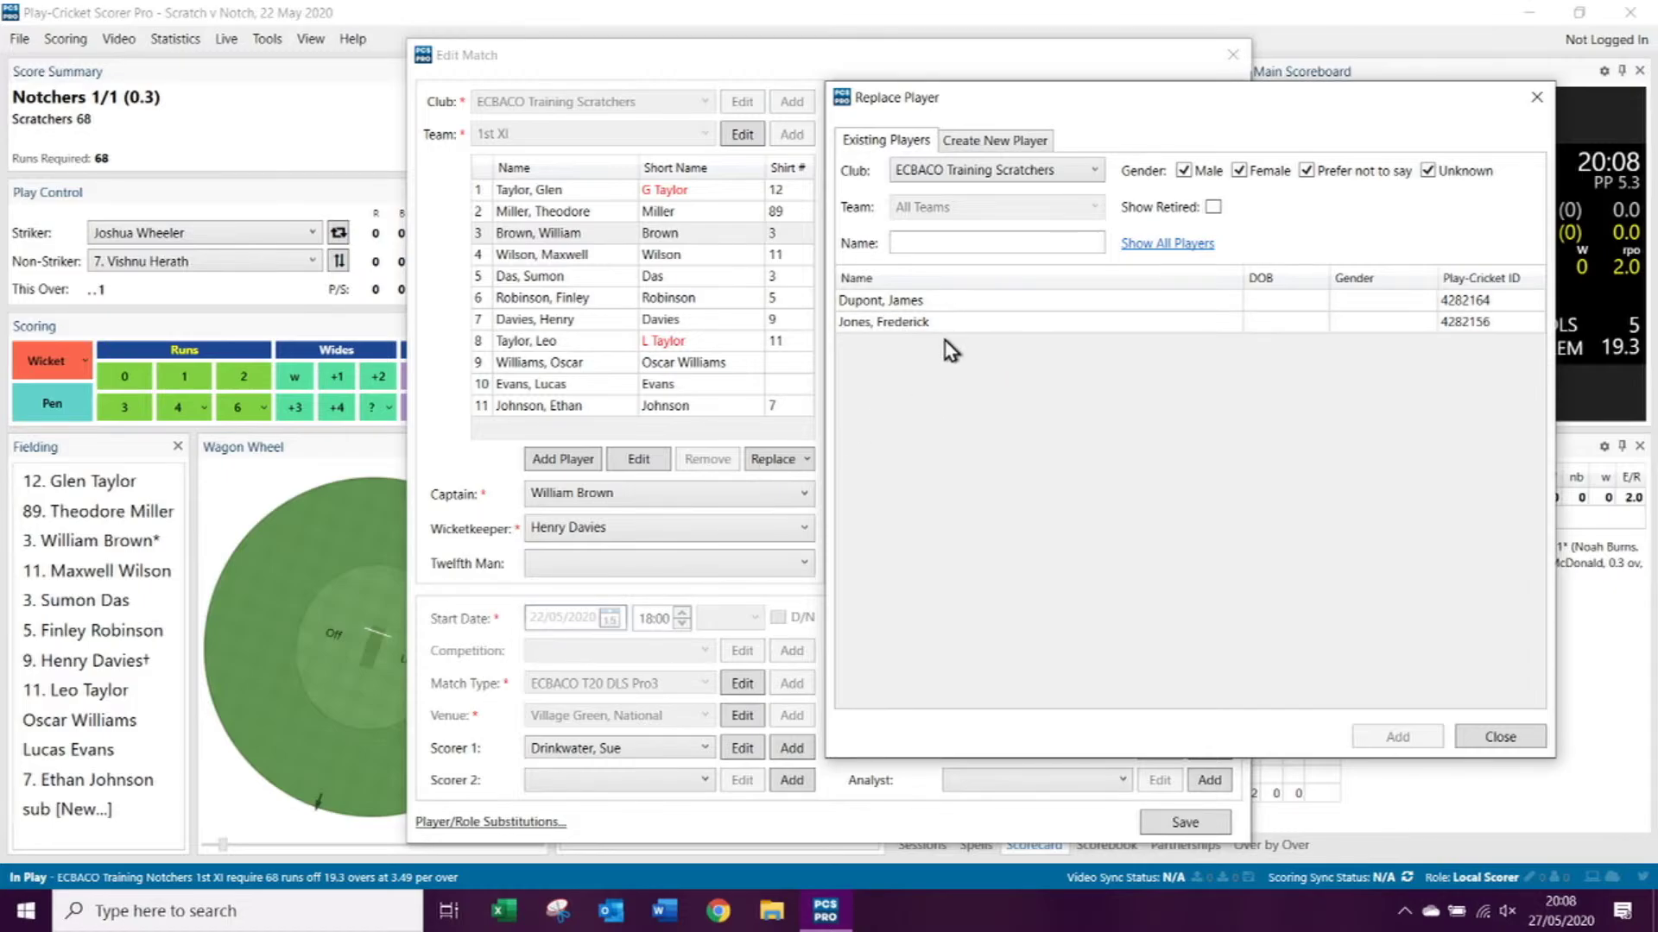
{"action": "left_click", "coordinate": [1525, 739]}
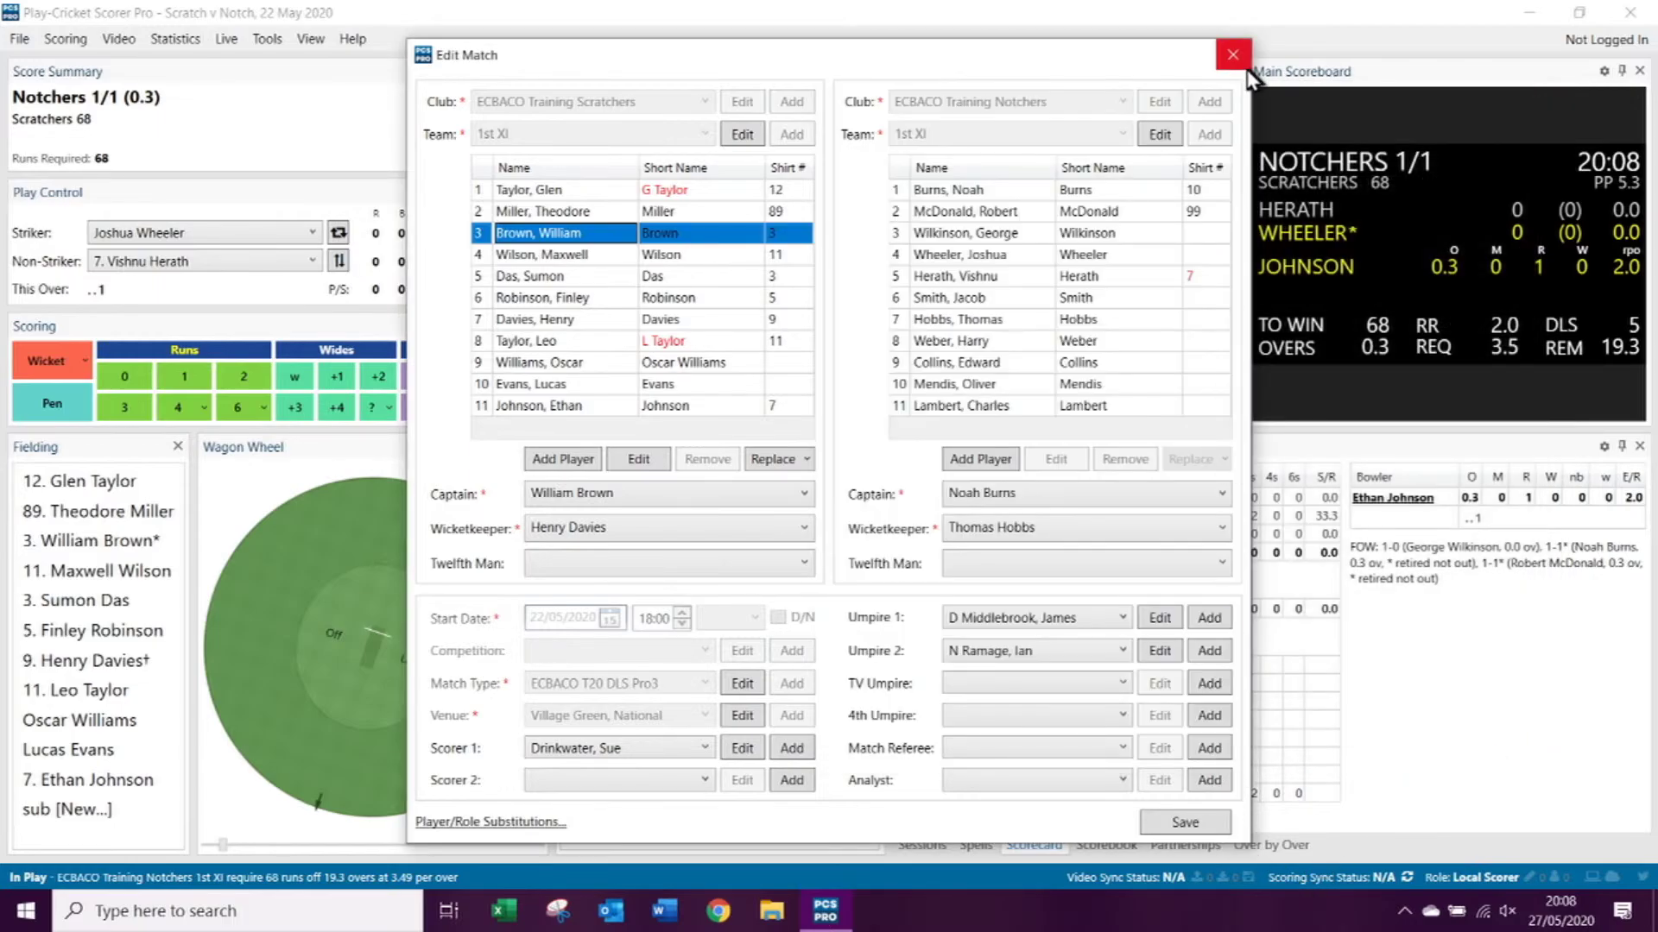
{"action": "left_click", "coordinate": [1232, 52]}
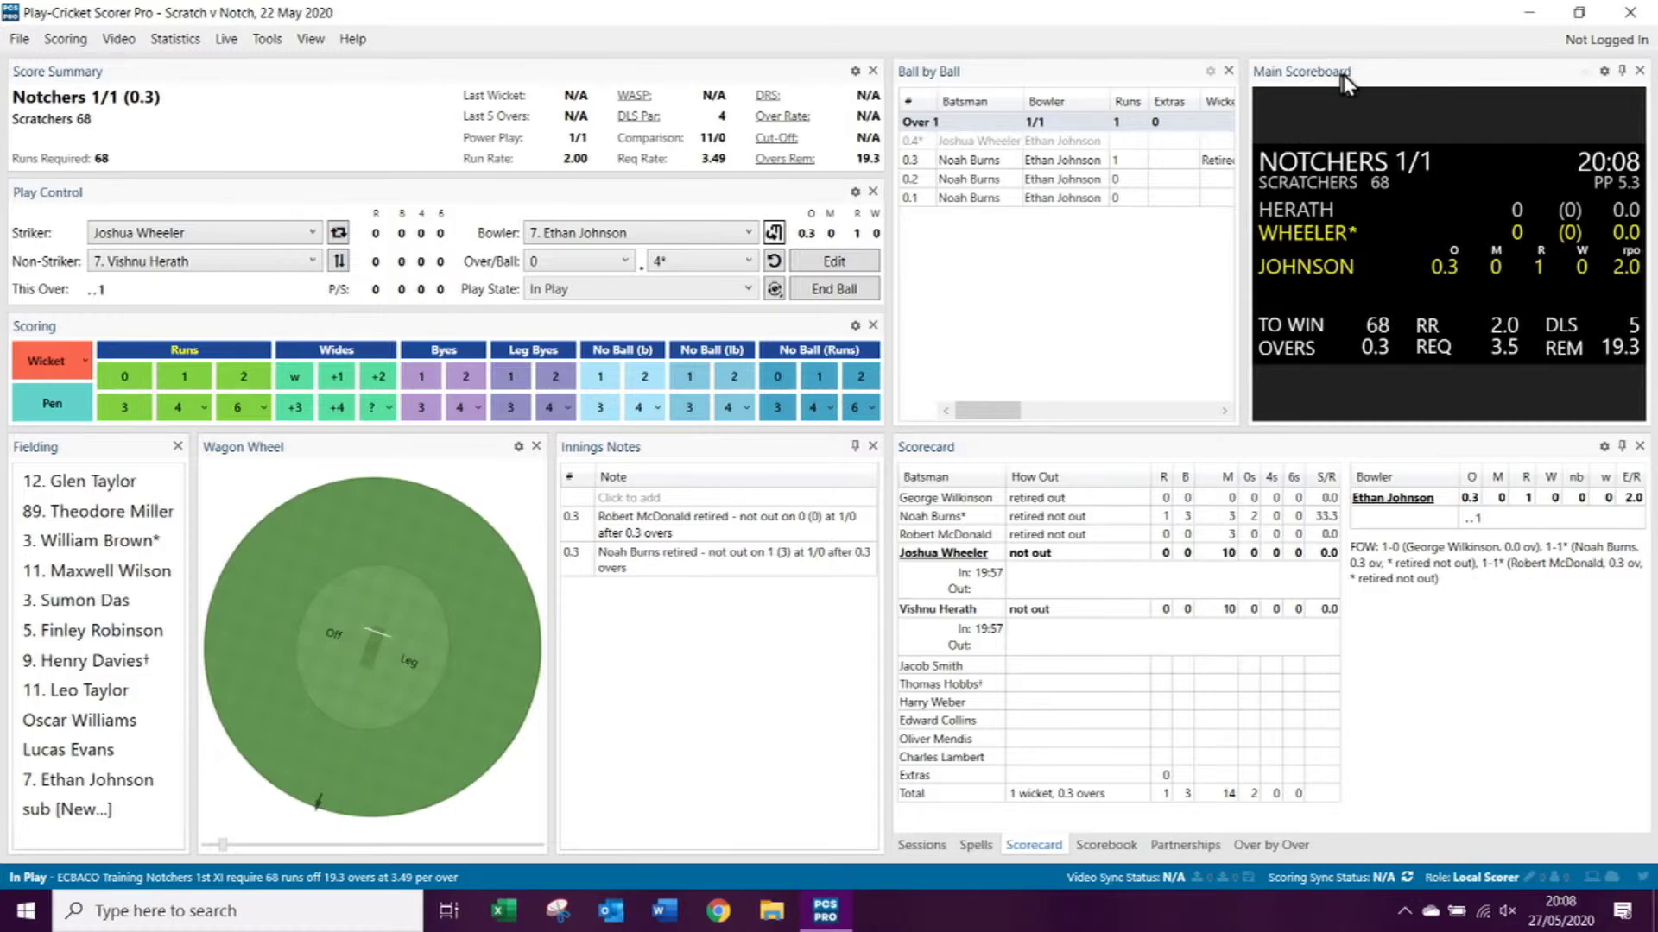
Step: Change the main scoreboard's screen type to Live Streaming, accepting the reset of its font and colour settings
{"action": "left_click", "coordinate": [1604, 73]}
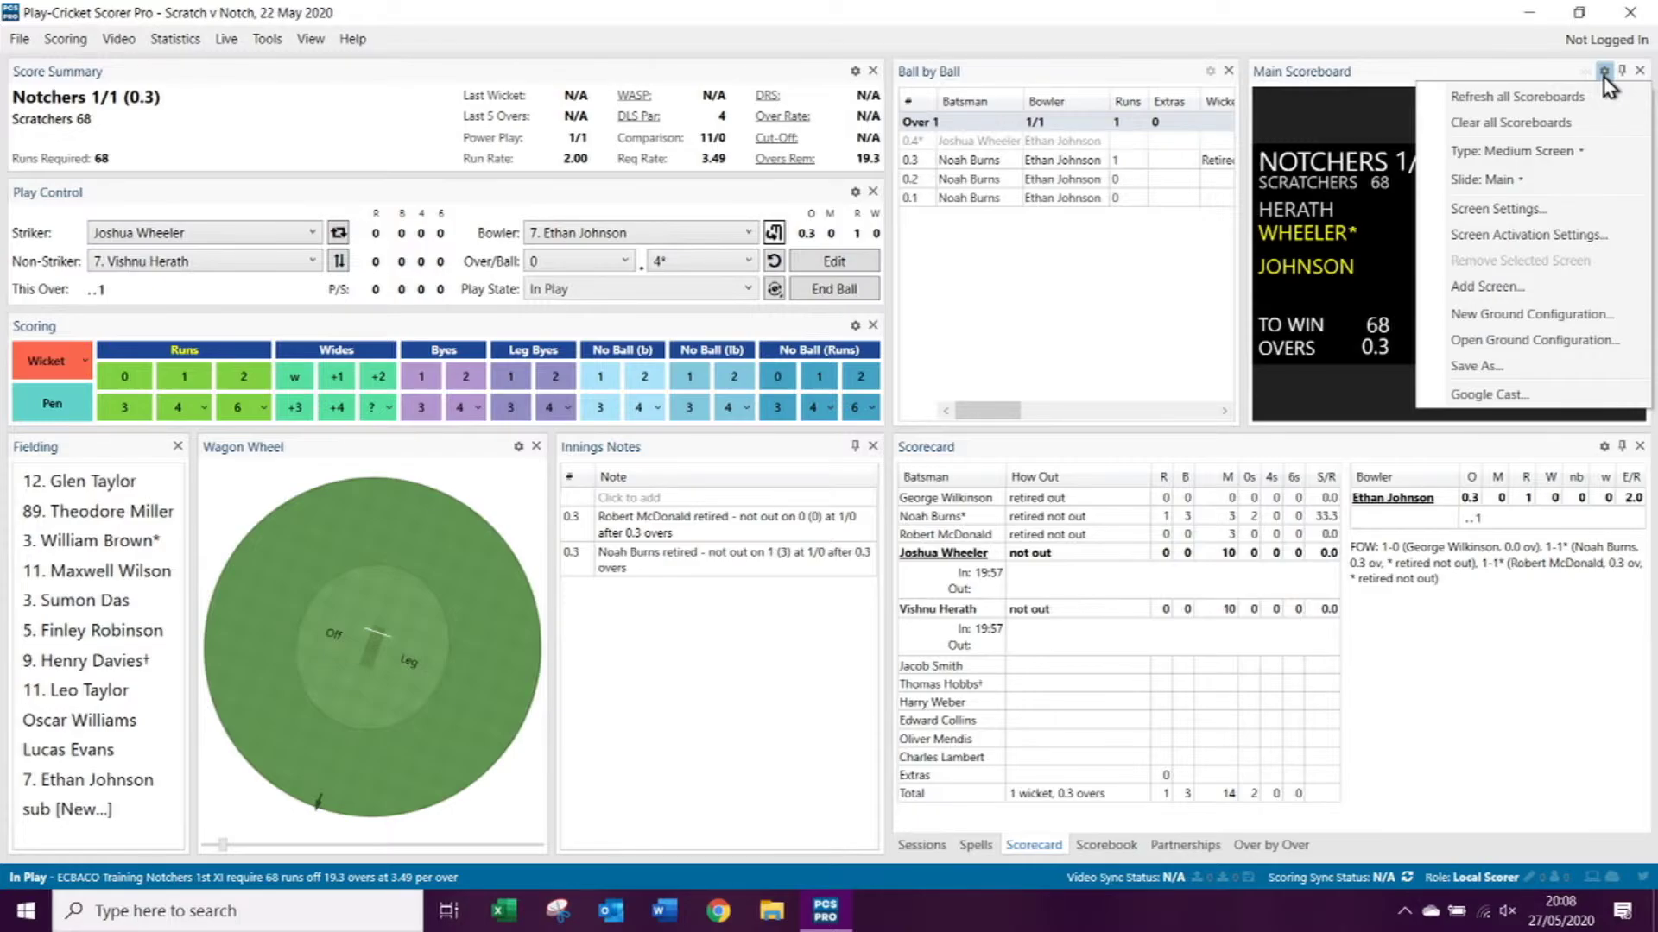
{"action": "mouse_move", "coordinate": [1576, 155]}
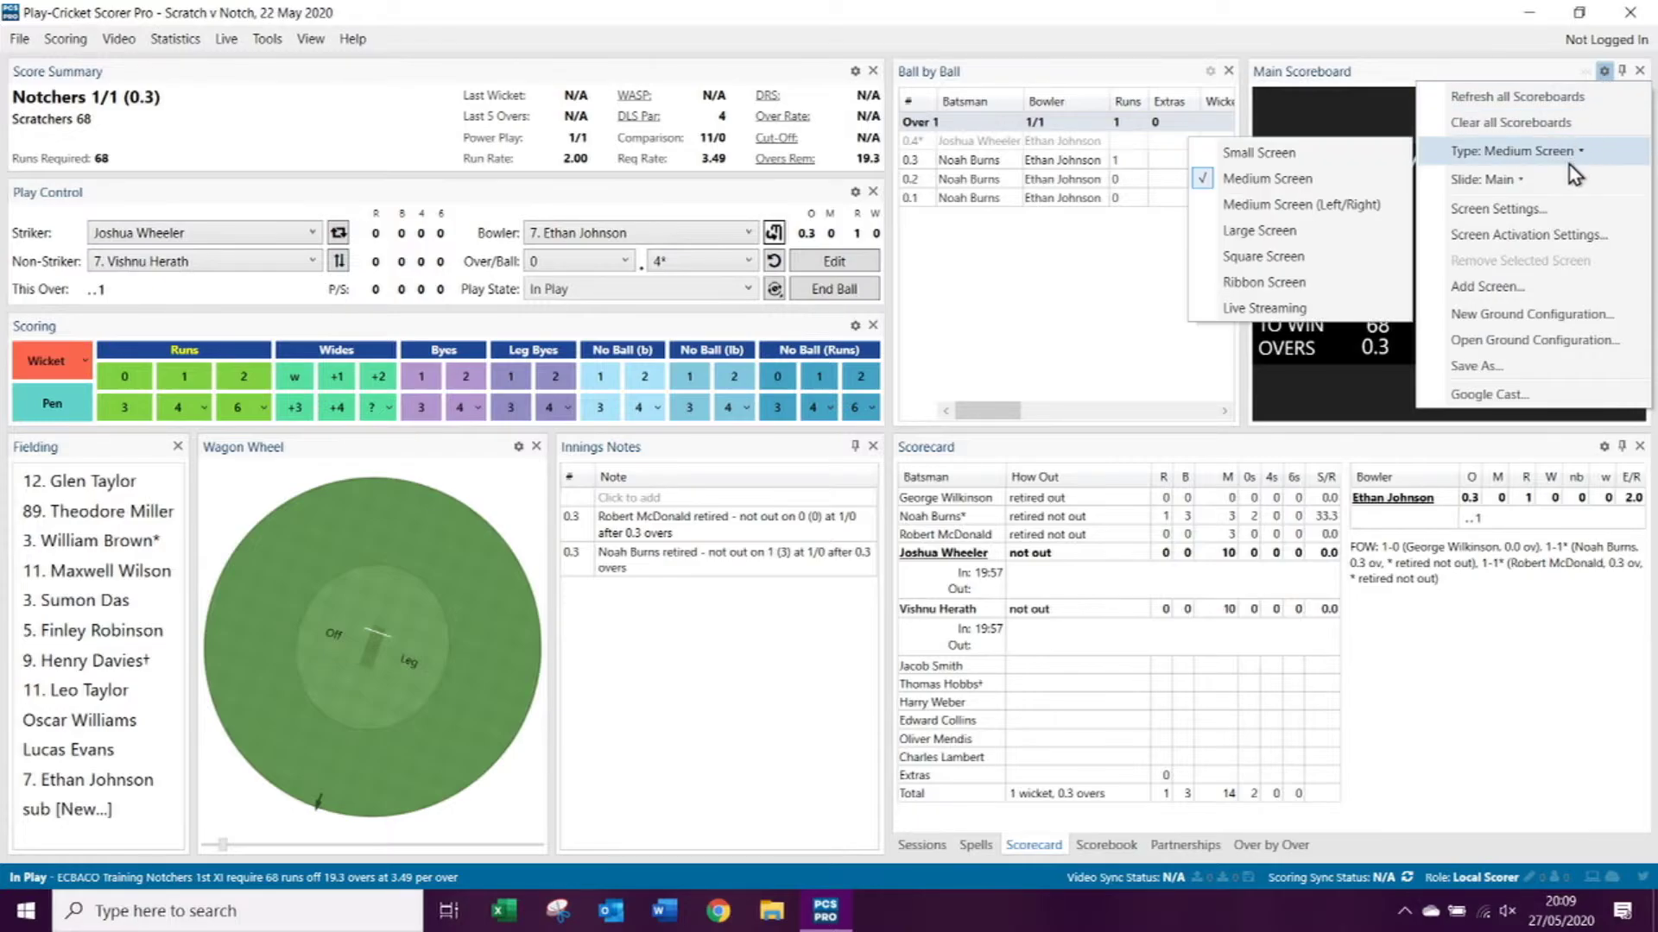
{"action": "left_click", "coordinate": [1336, 319]}
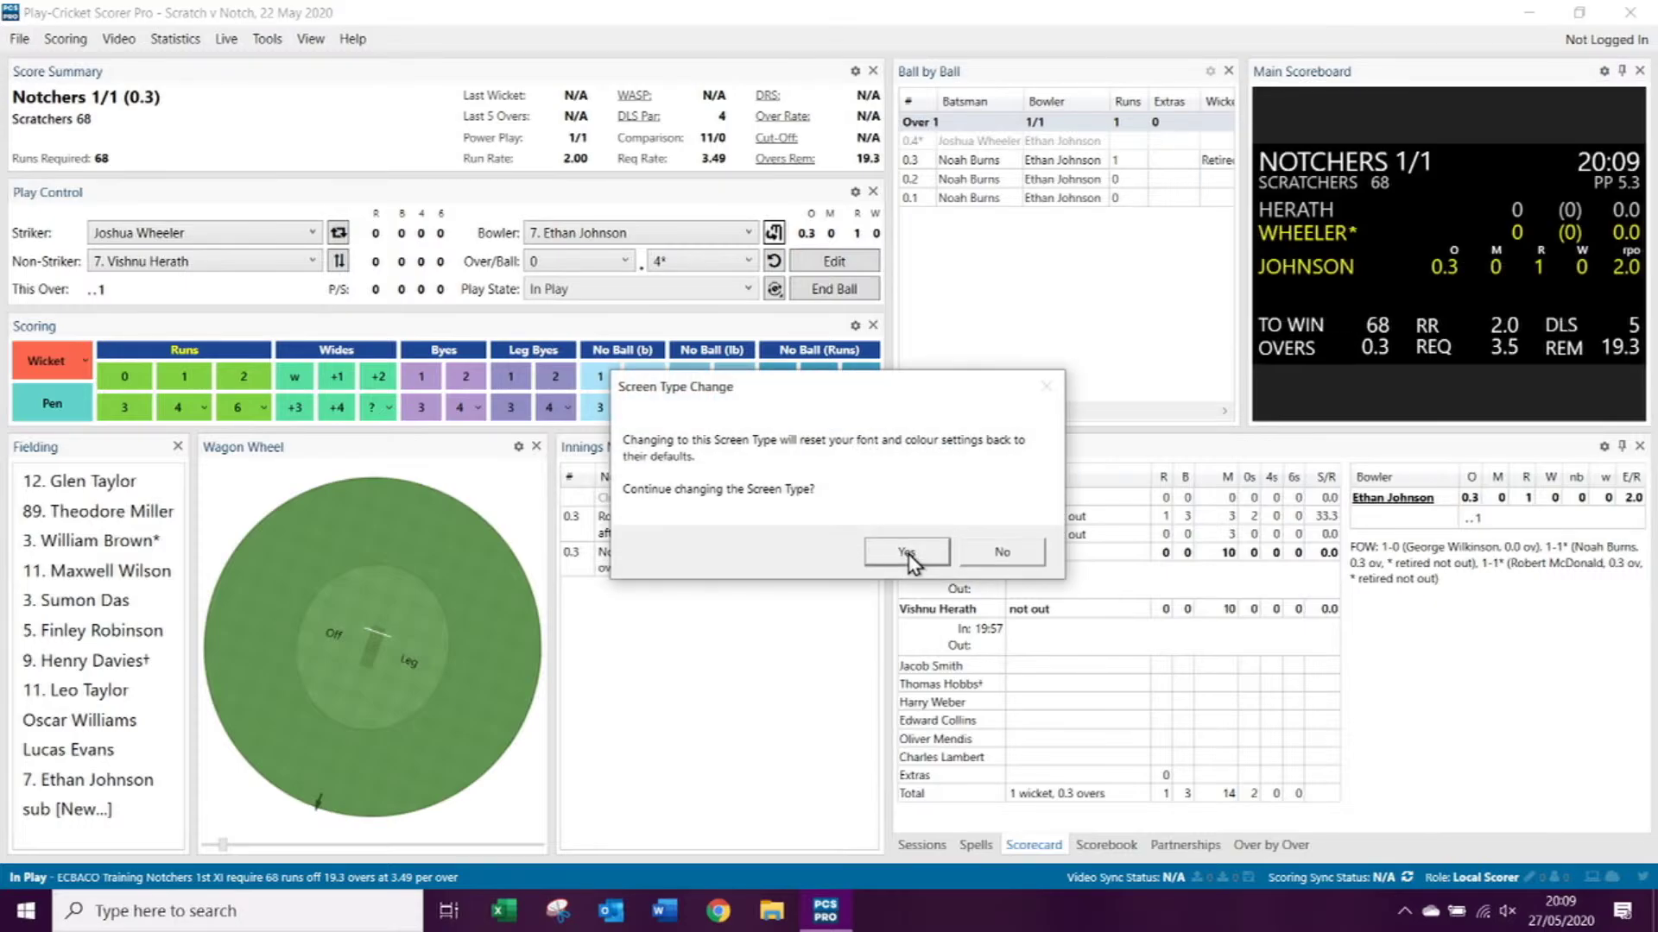
{"action": "left_click", "coordinate": [906, 553]}
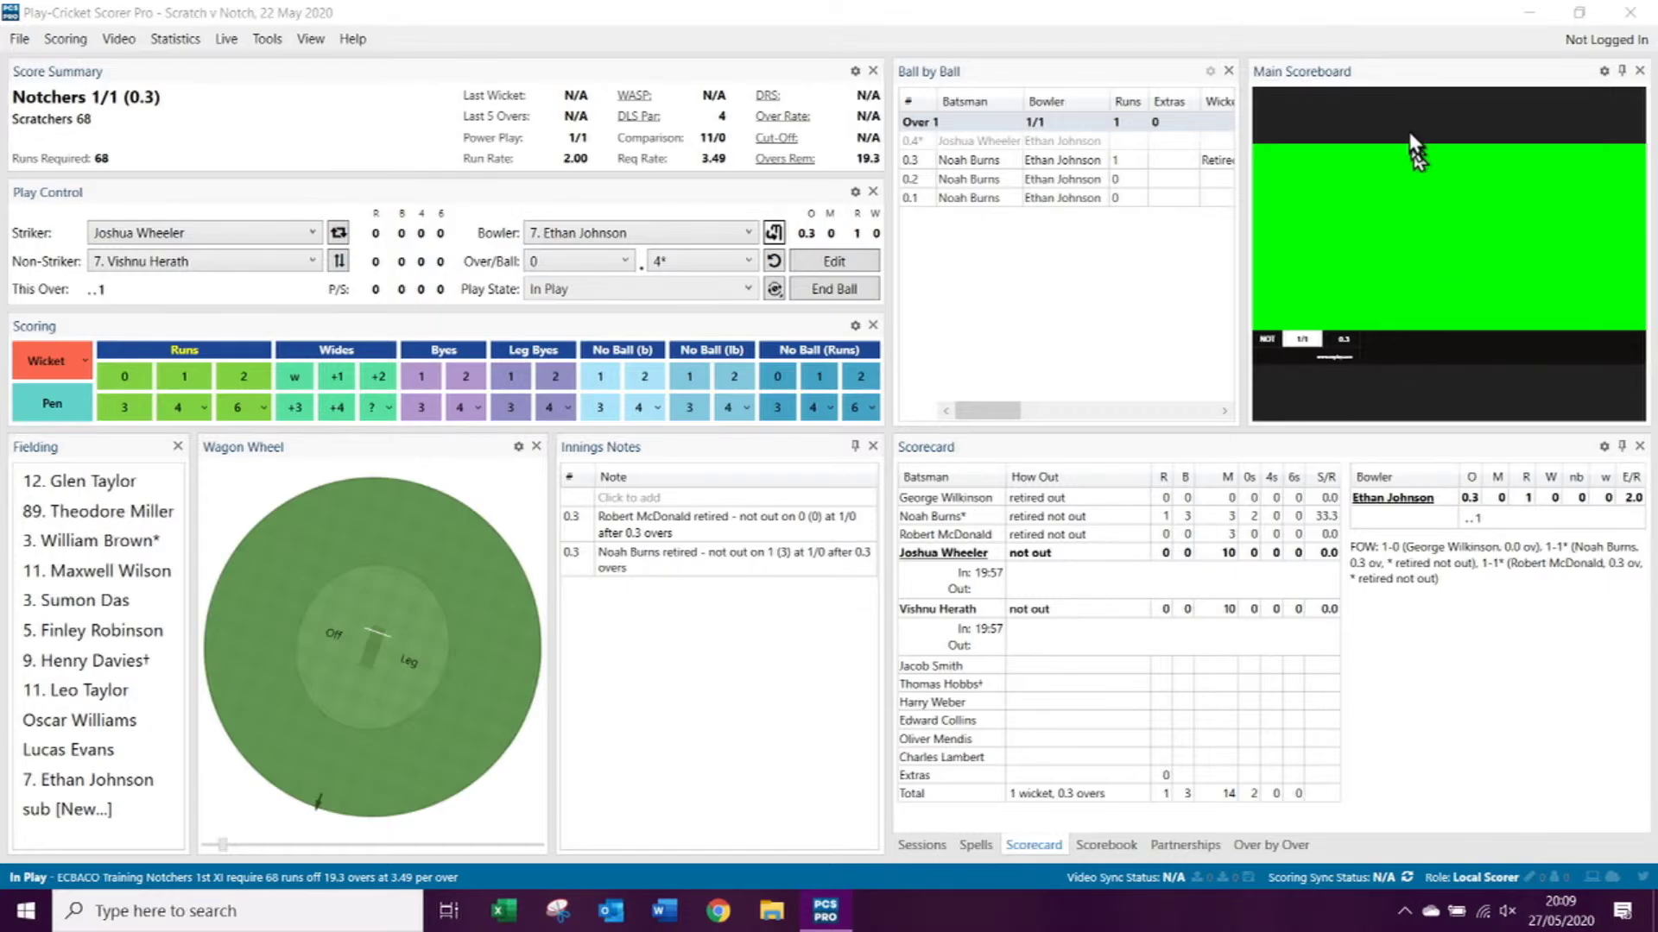
Step: Switch the main scoreboard's screen type to Large Screen and accept the change
{"action": "left_click", "coordinate": [1603, 71]}
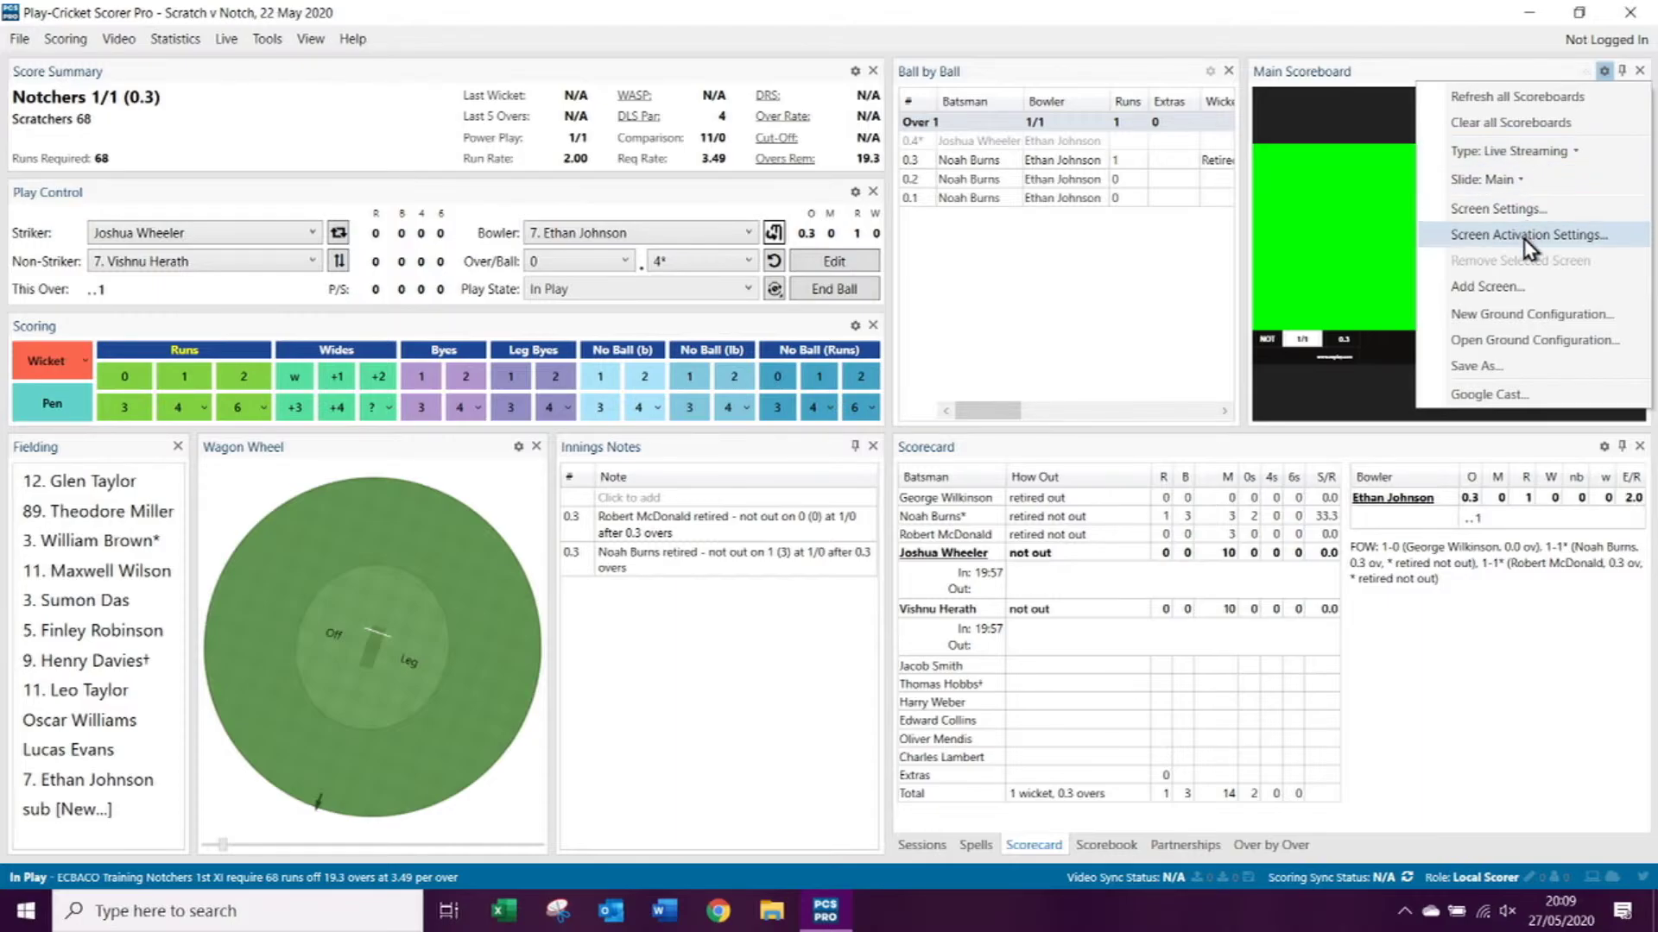
{"action": "mouse_move", "coordinate": [1558, 169]}
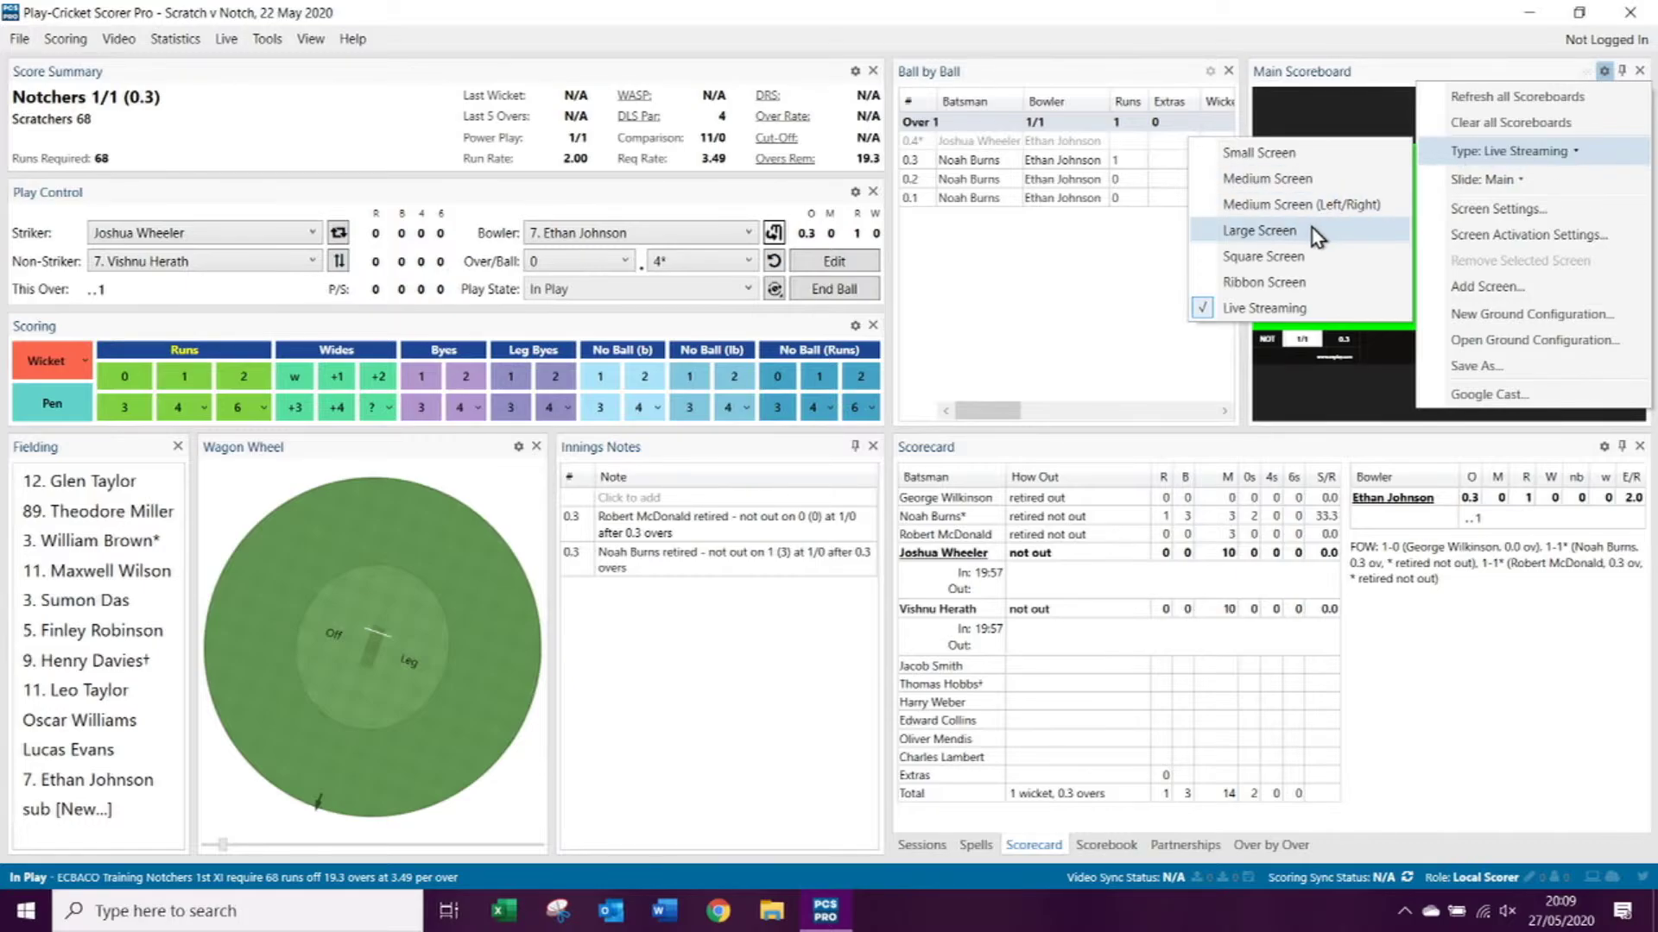
{"action": "left_click", "coordinate": [1261, 230]}
{"action": "left_click", "coordinate": [906, 552]}
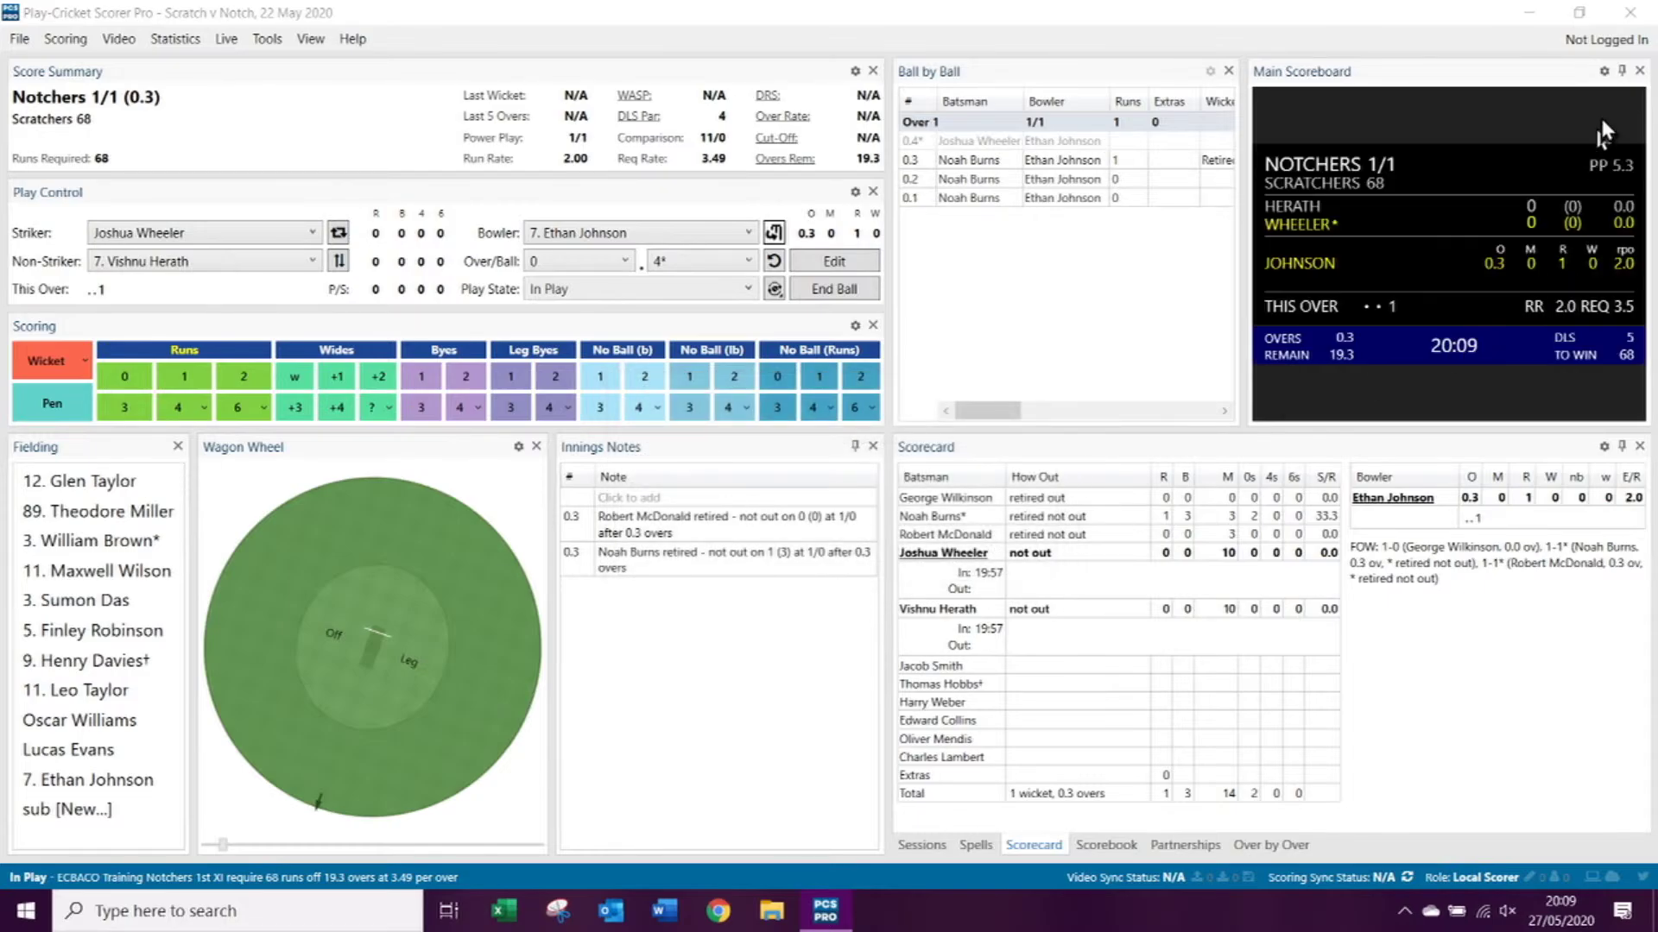
Step: Set the main scoreboard's screen type back to Medium Screen
{"action": "left_click", "coordinate": [1603, 71]}
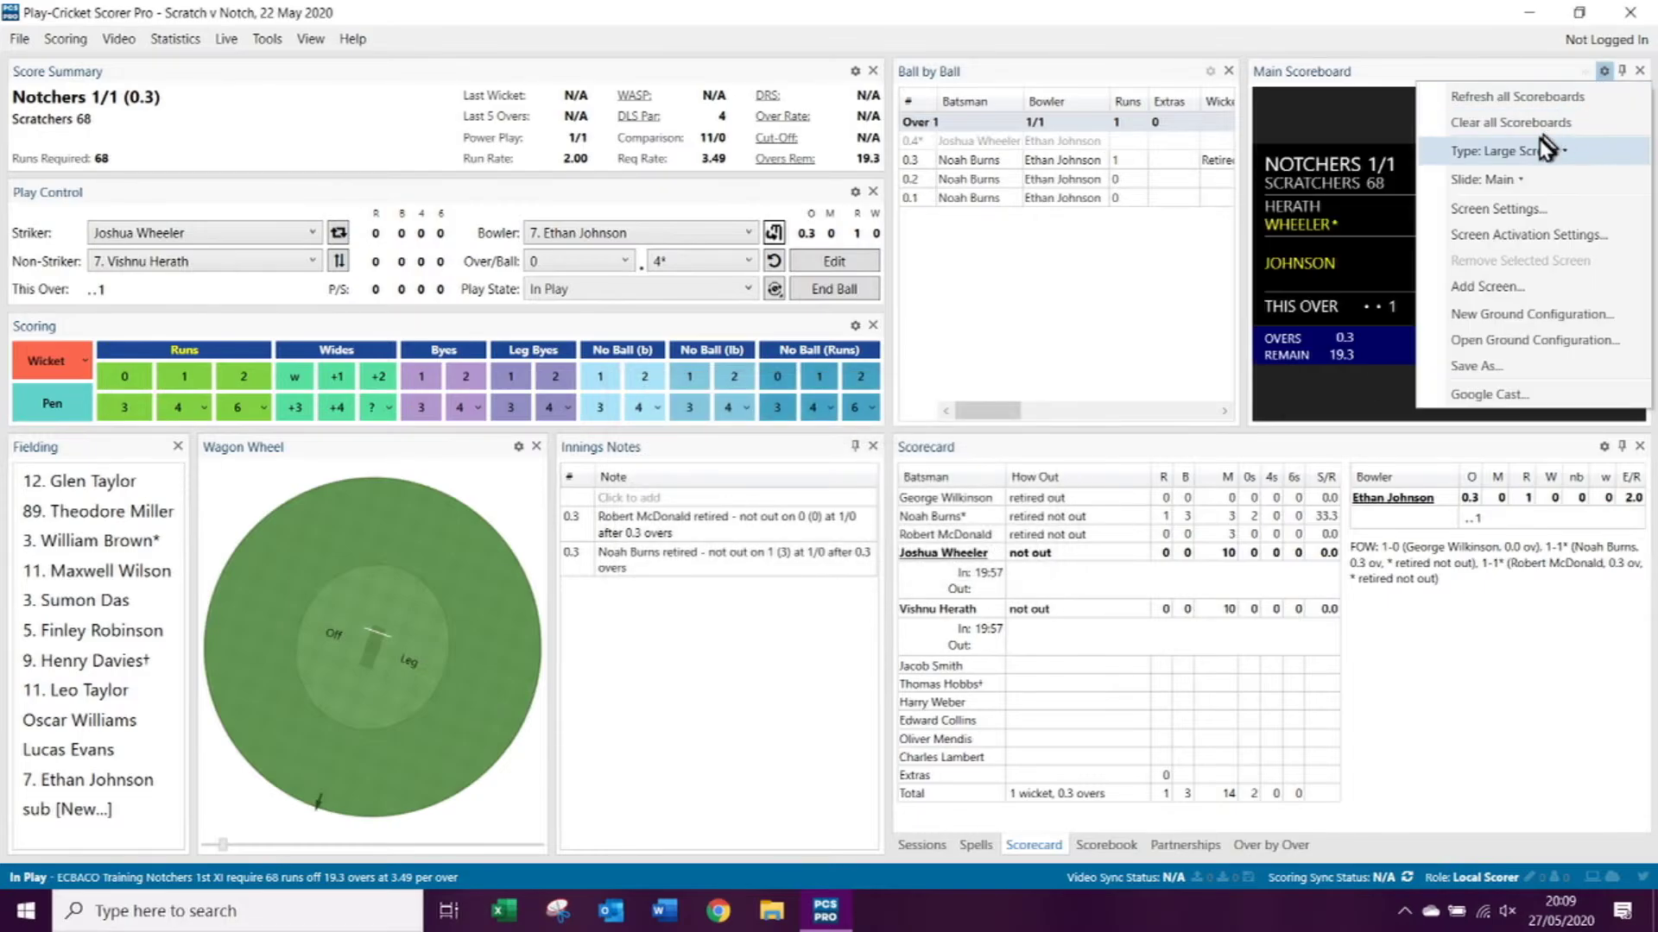
{"action": "mouse_move", "coordinate": [1476, 151]}
{"action": "left_click", "coordinate": [1357, 179]}
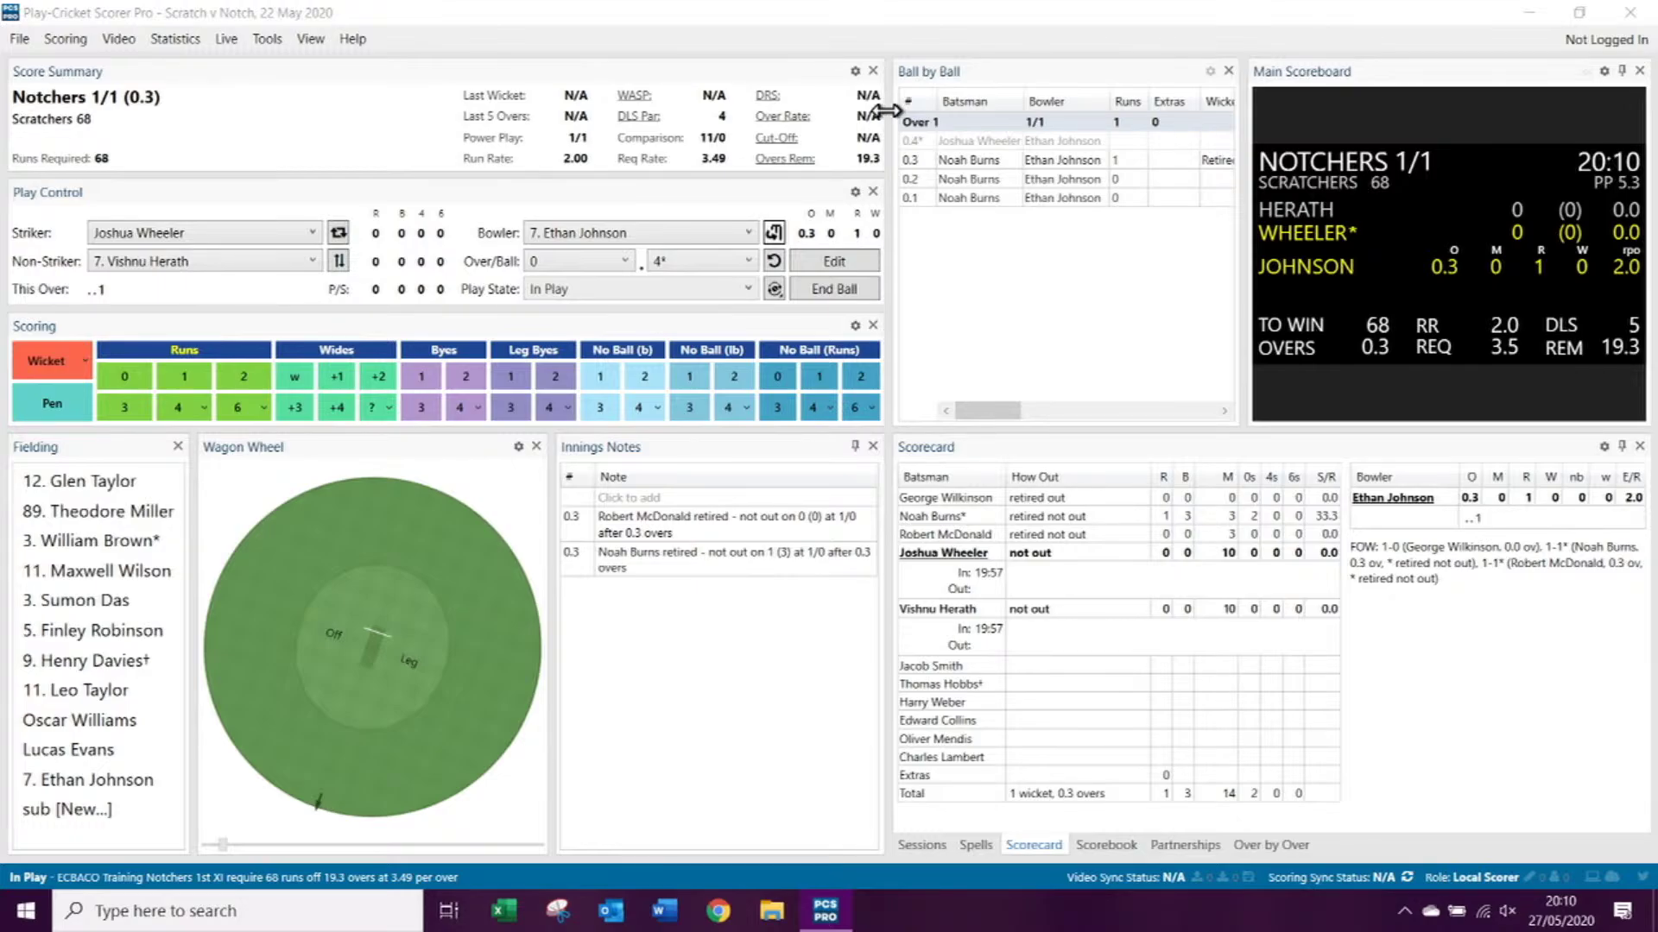
Step: Record the striker's LBW dismissal on ball 0.4 and accept the suggested incoming batsman
{"action": "left_click", "coordinate": [88, 363]}
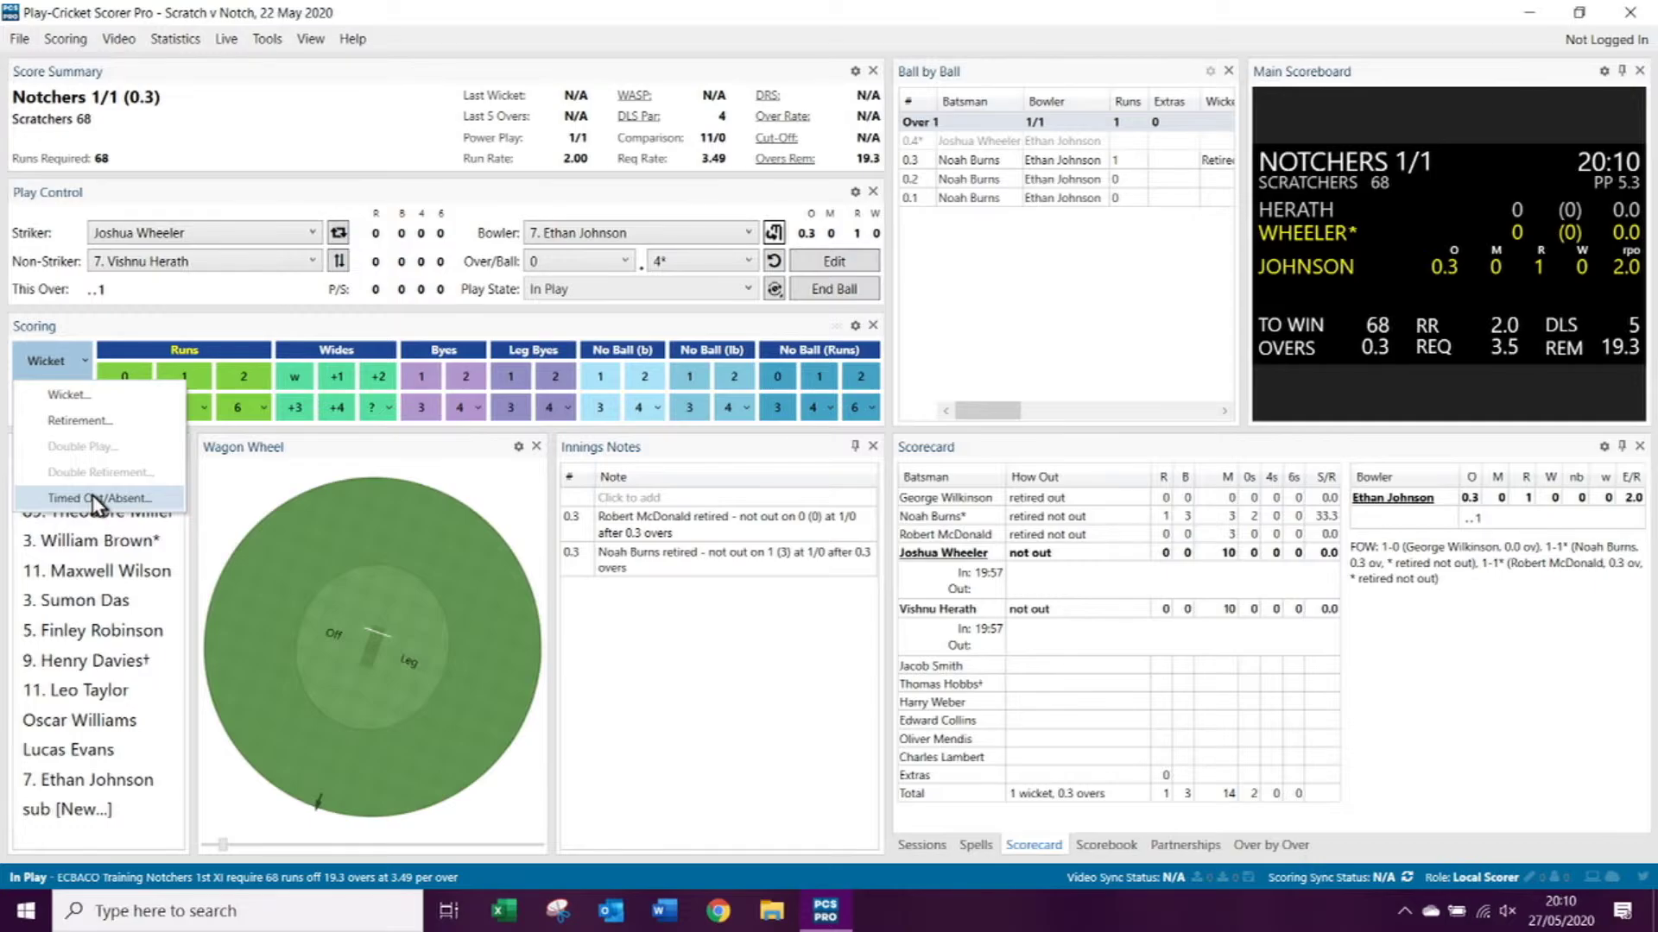
{"action": "left_click", "coordinate": [281, 117]}
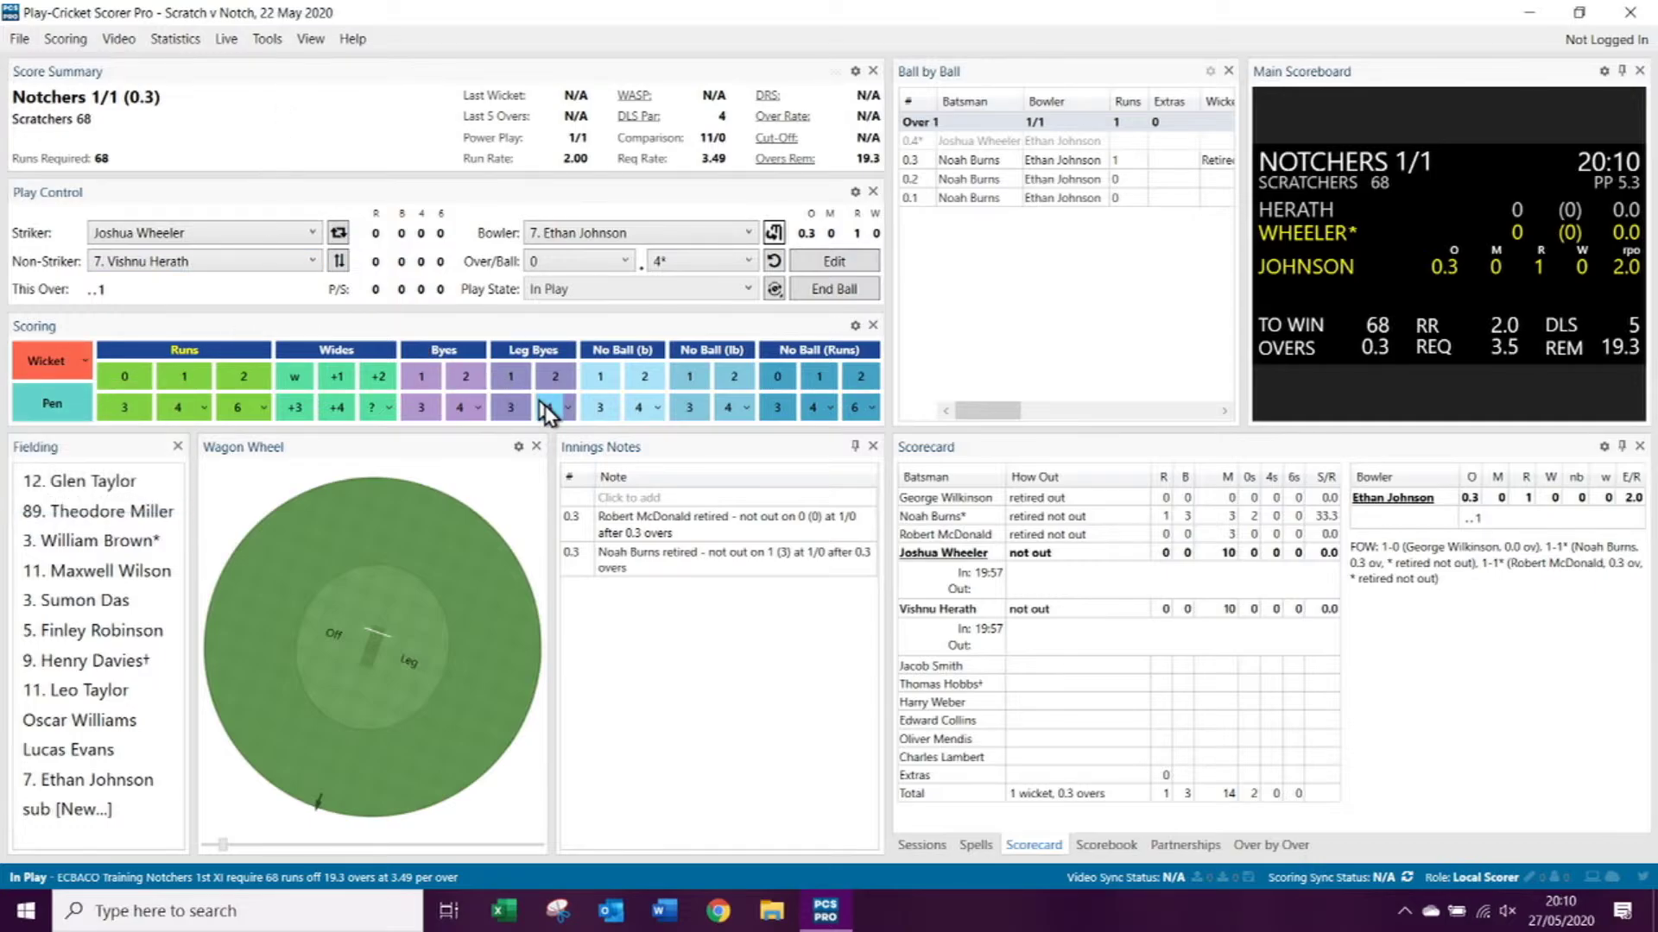
{"action": "left_click", "coordinate": [49, 358]}
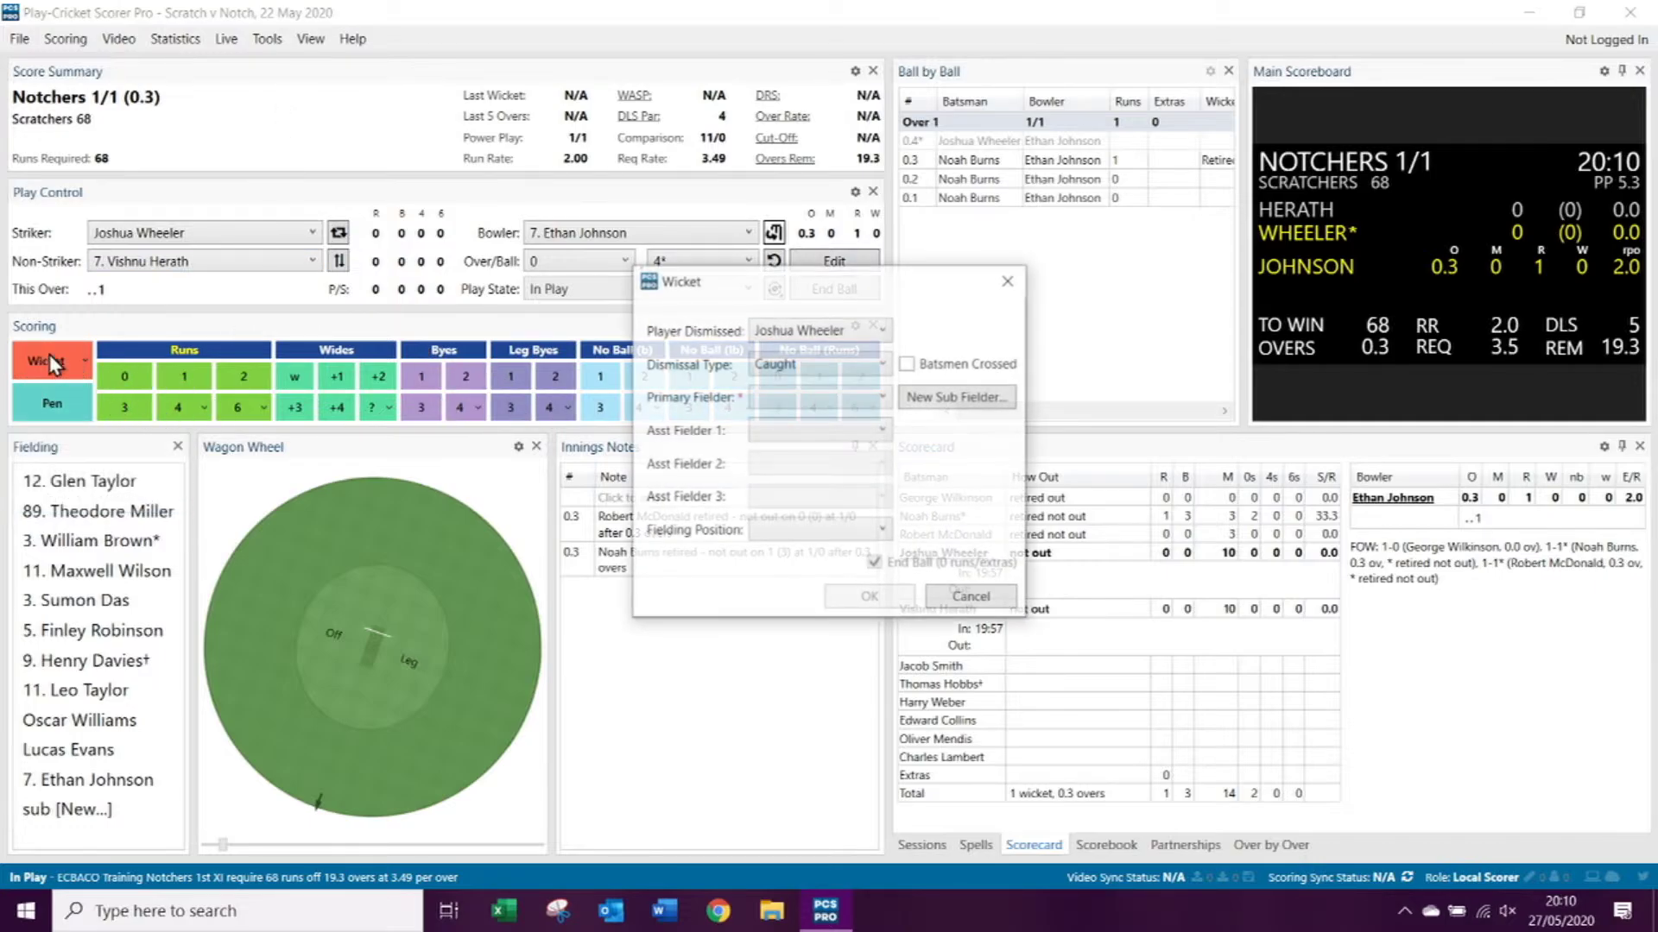
{"action": "left_click", "coordinate": [811, 366]}
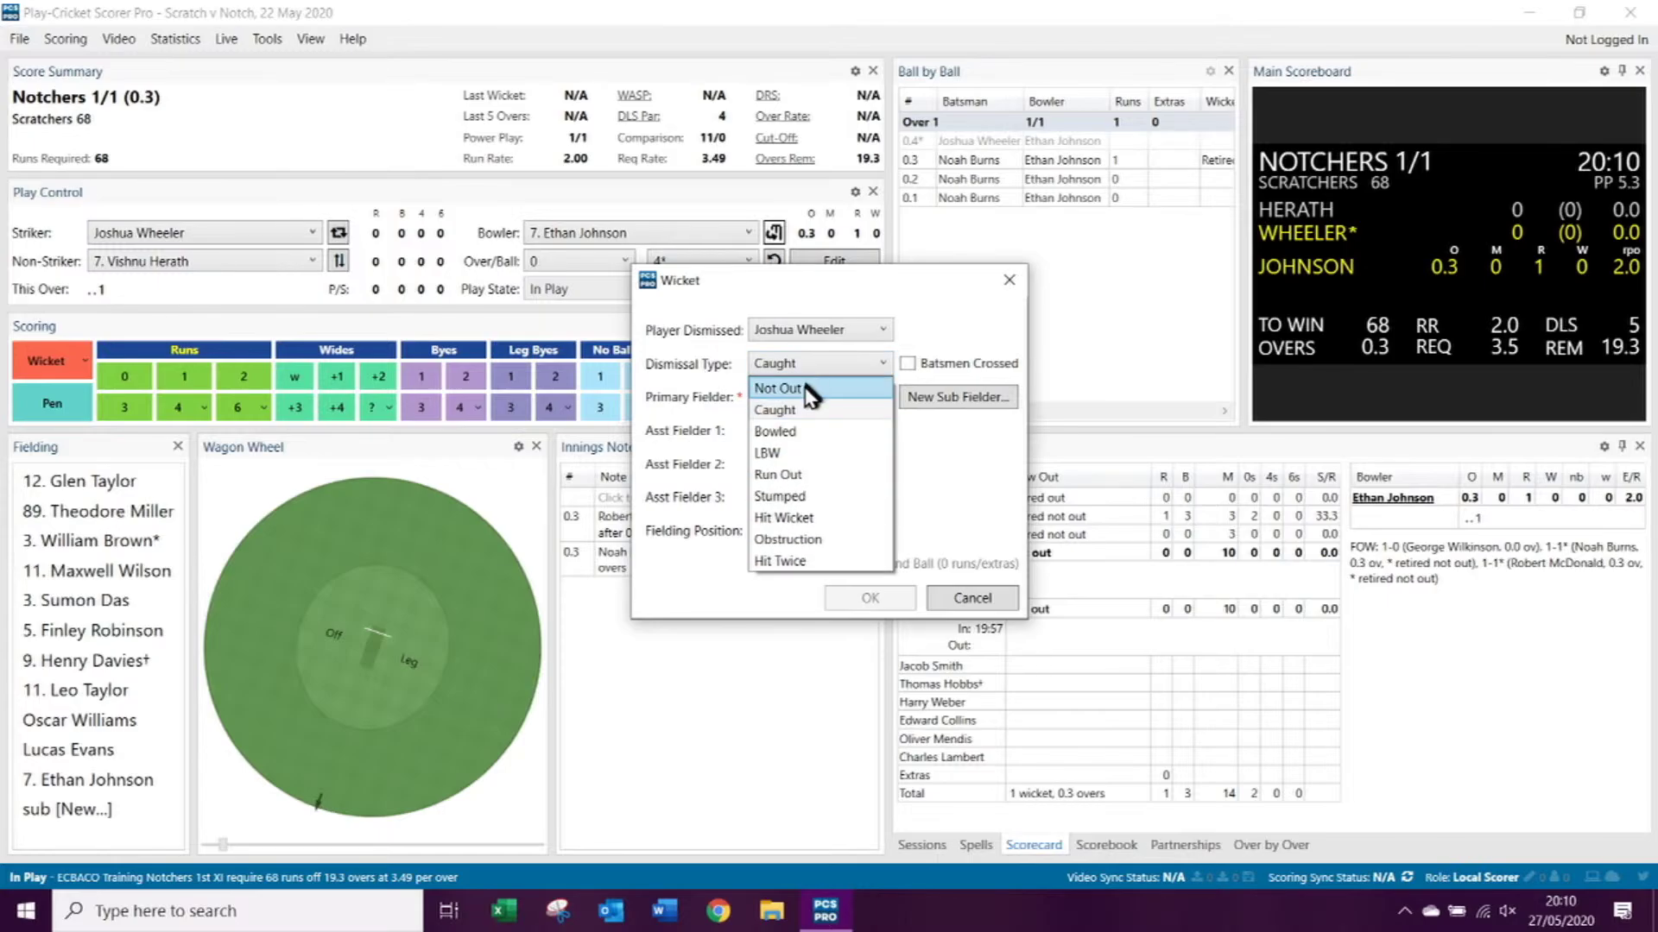
{"action": "left_click", "coordinate": [788, 454]}
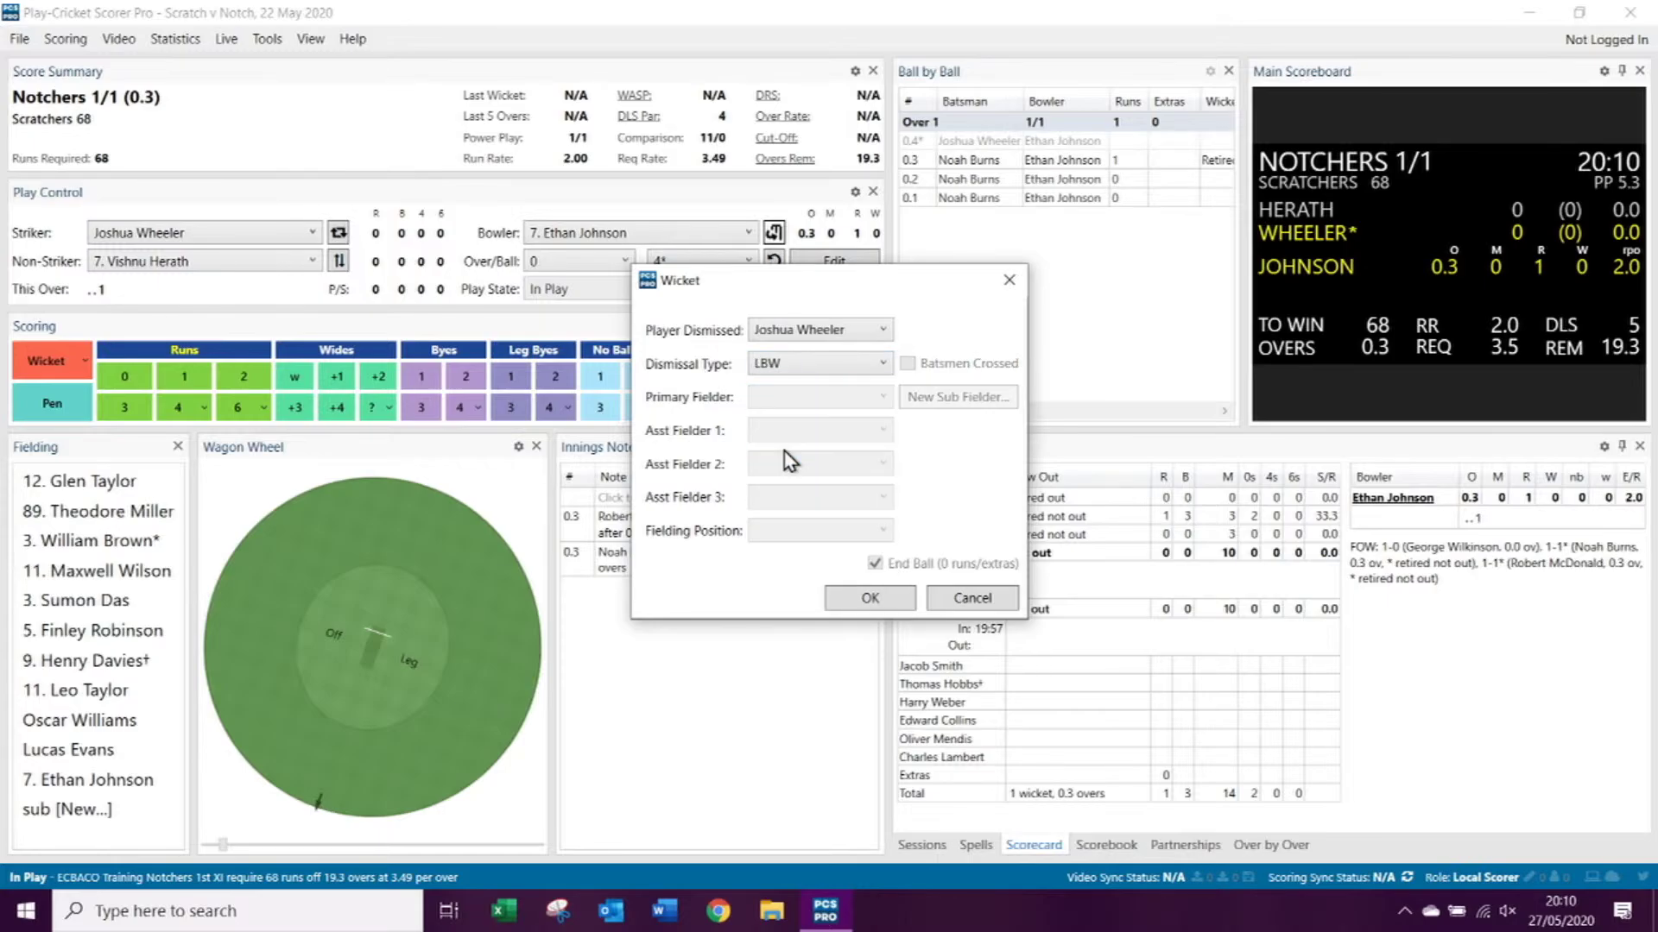
{"action": "left_click", "coordinate": [844, 602]}
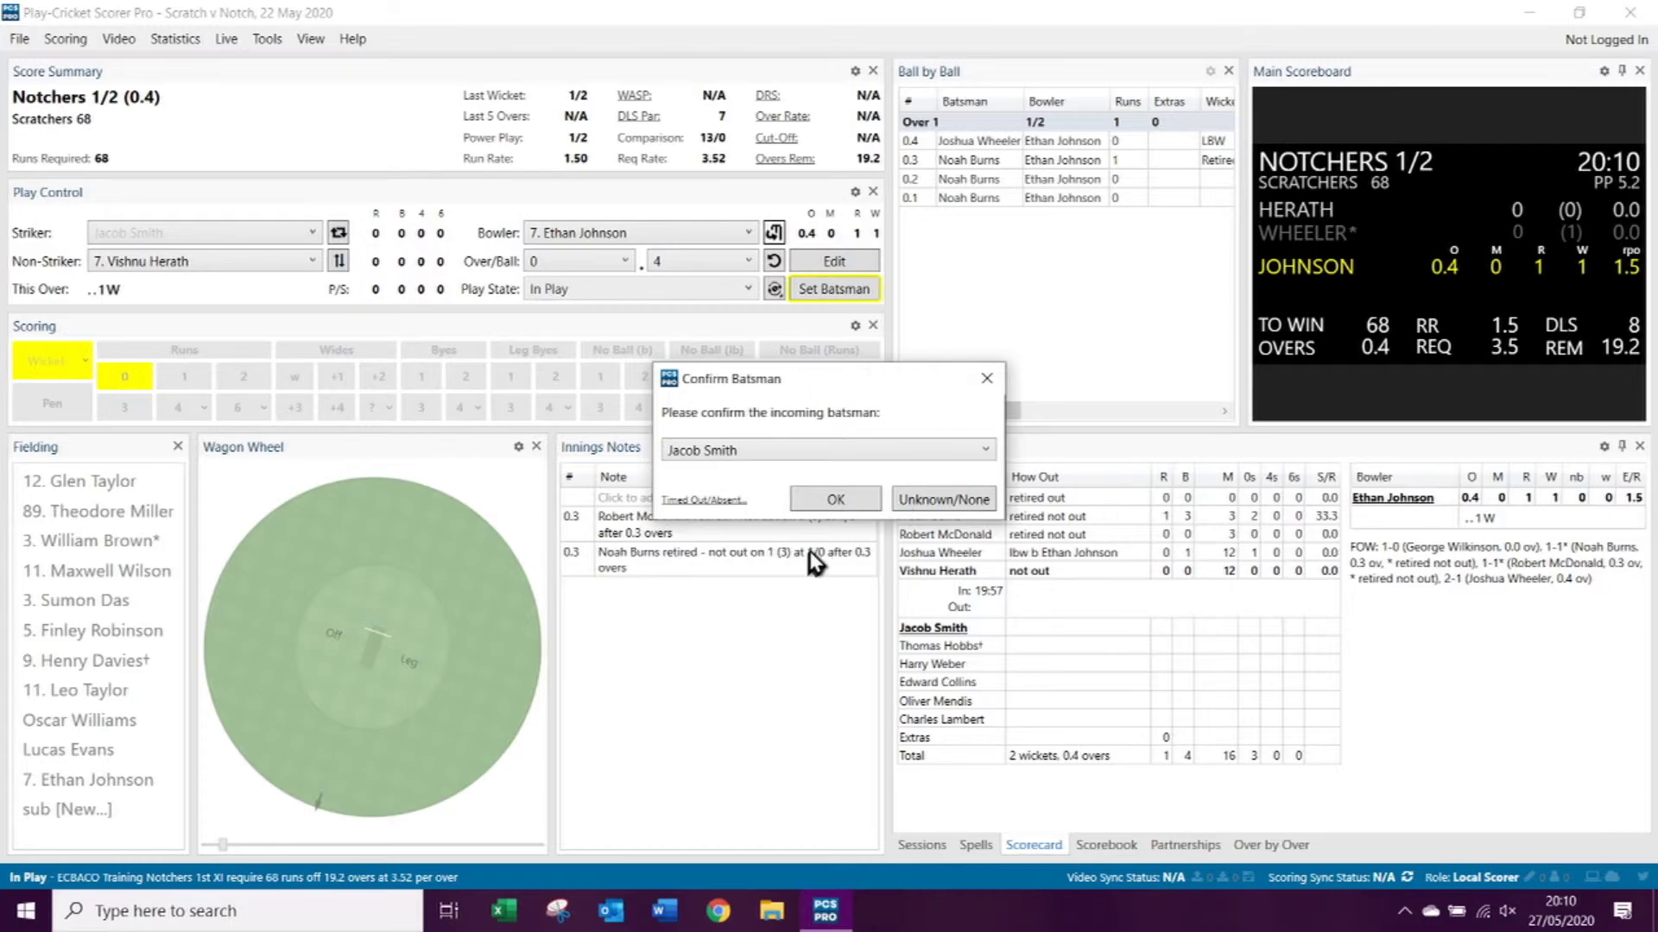
{"action": "left_click", "coordinate": [834, 501]}
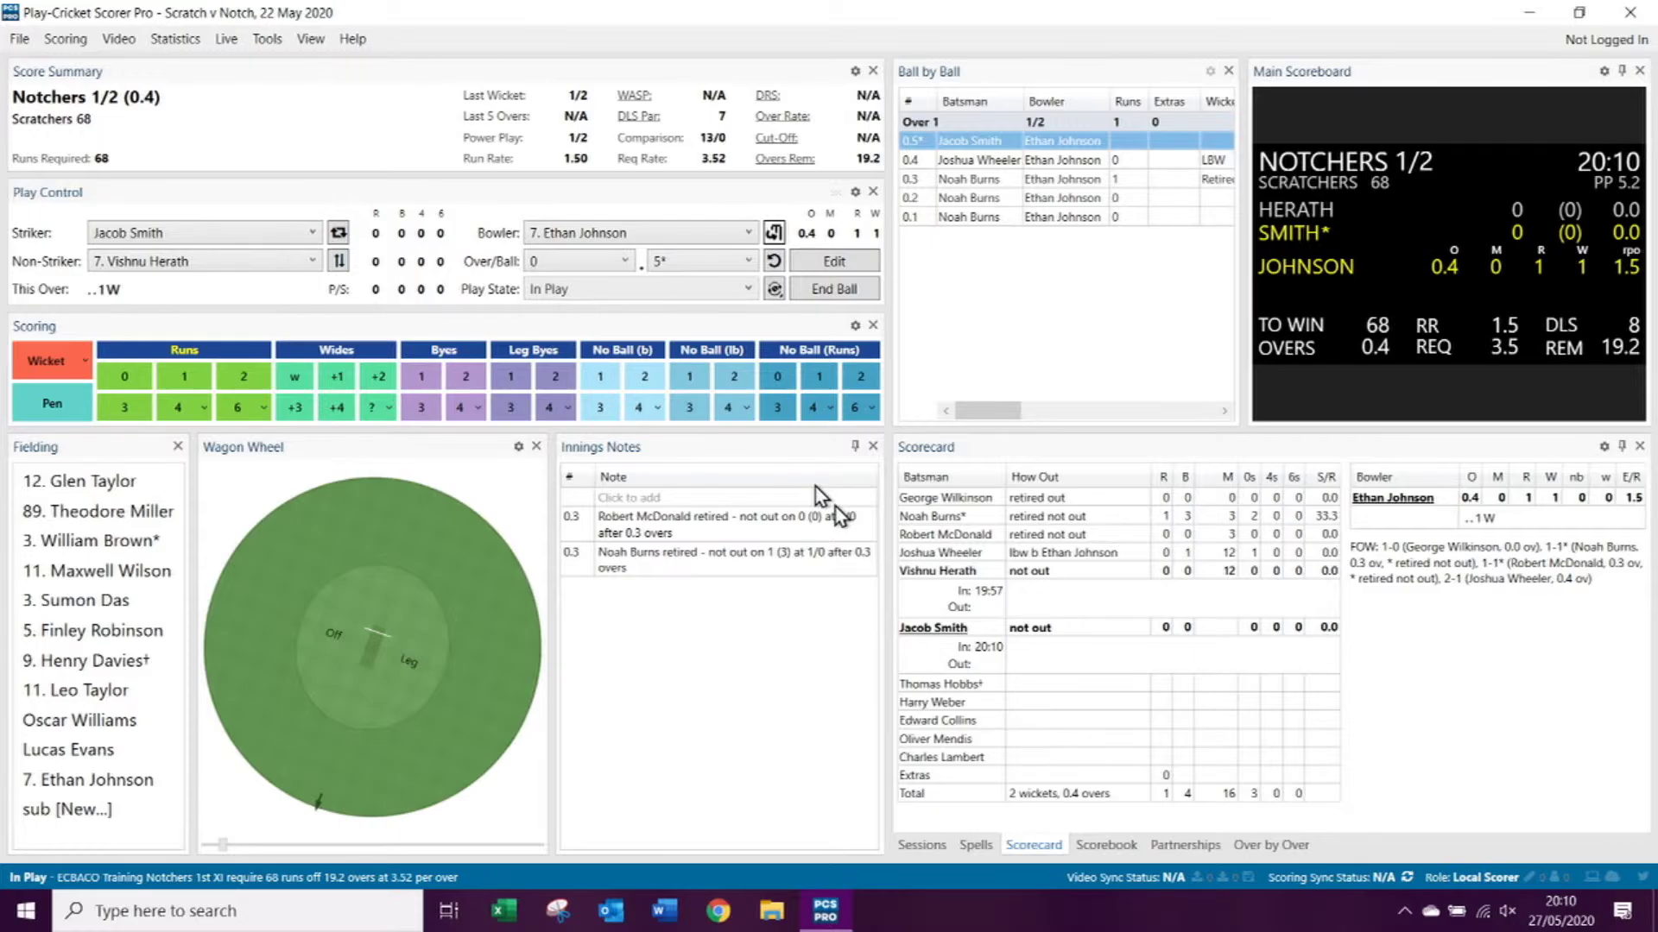
Step: Record the newly arrived striker as Absent with the suggested next batsman replacing him, and expand the absent player's scorecard entry
{"action": "left_click", "coordinate": [87, 362]}
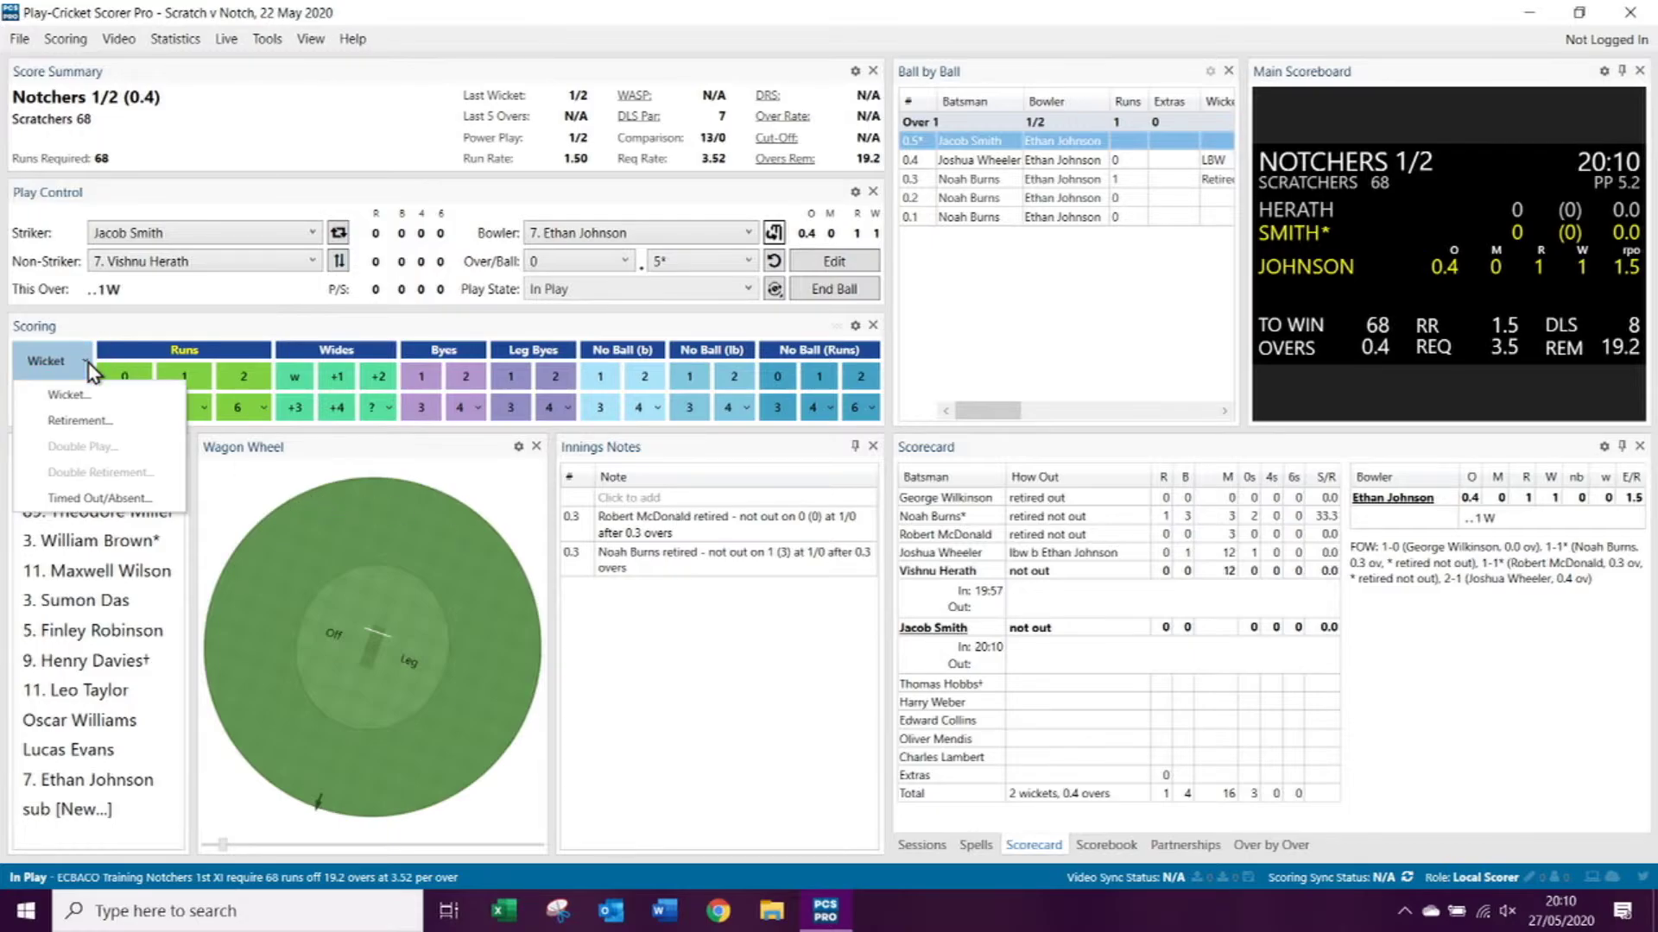
{"action": "left_click", "coordinate": [91, 500]}
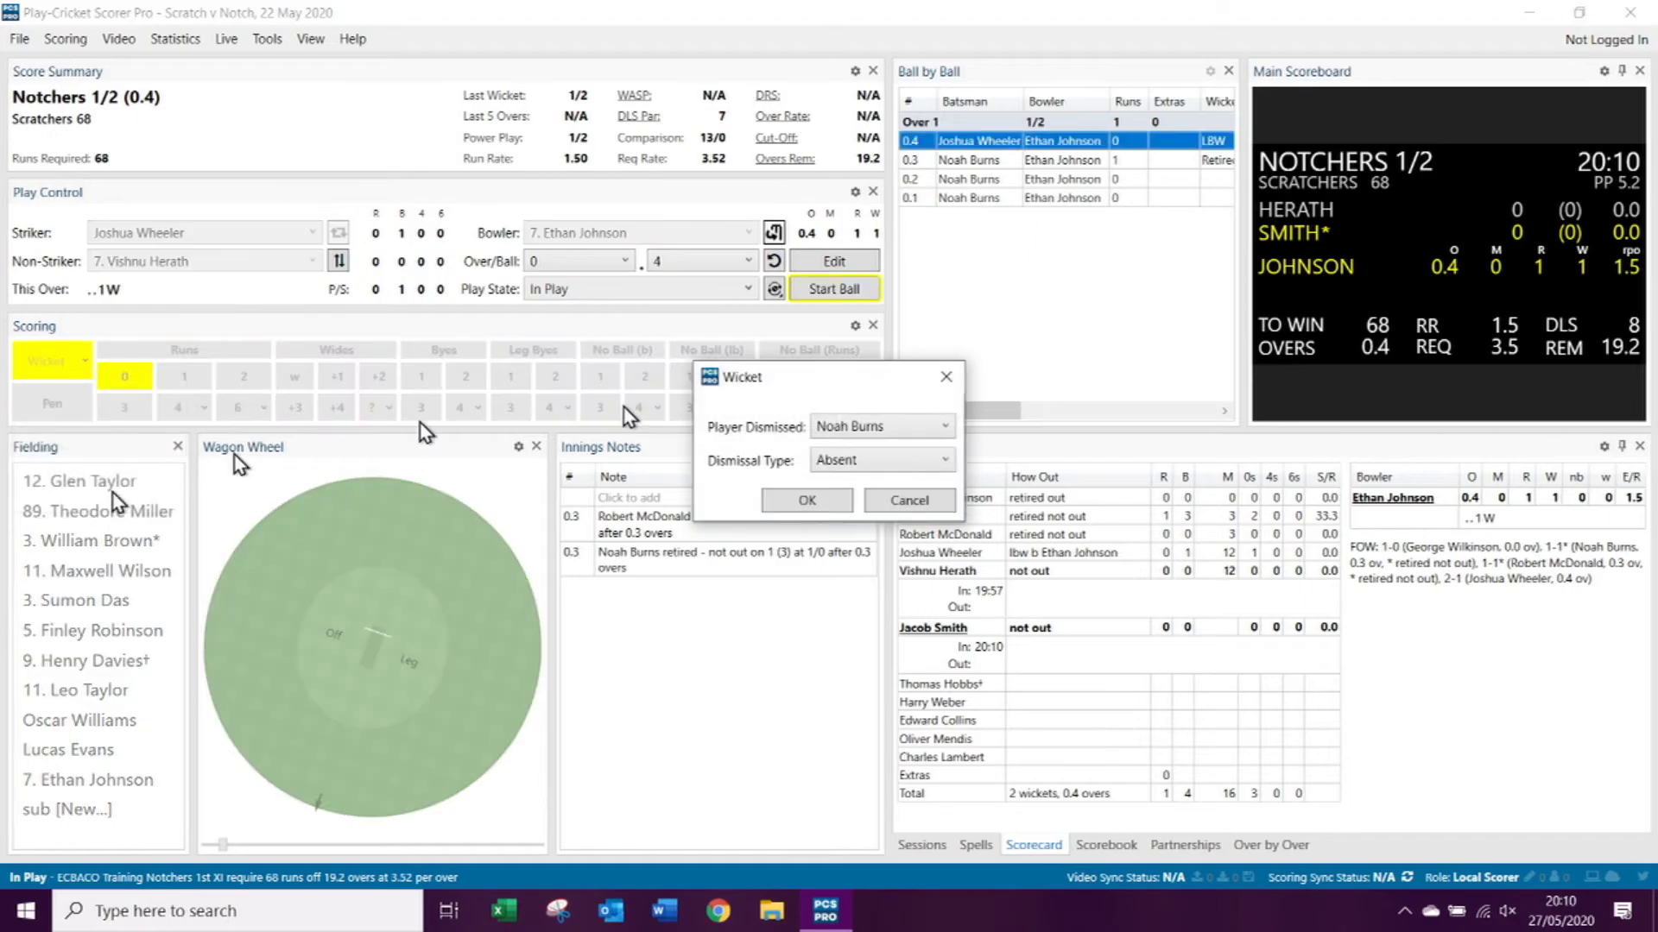
{"action": "left_click", "coordinate": [944, 428]}
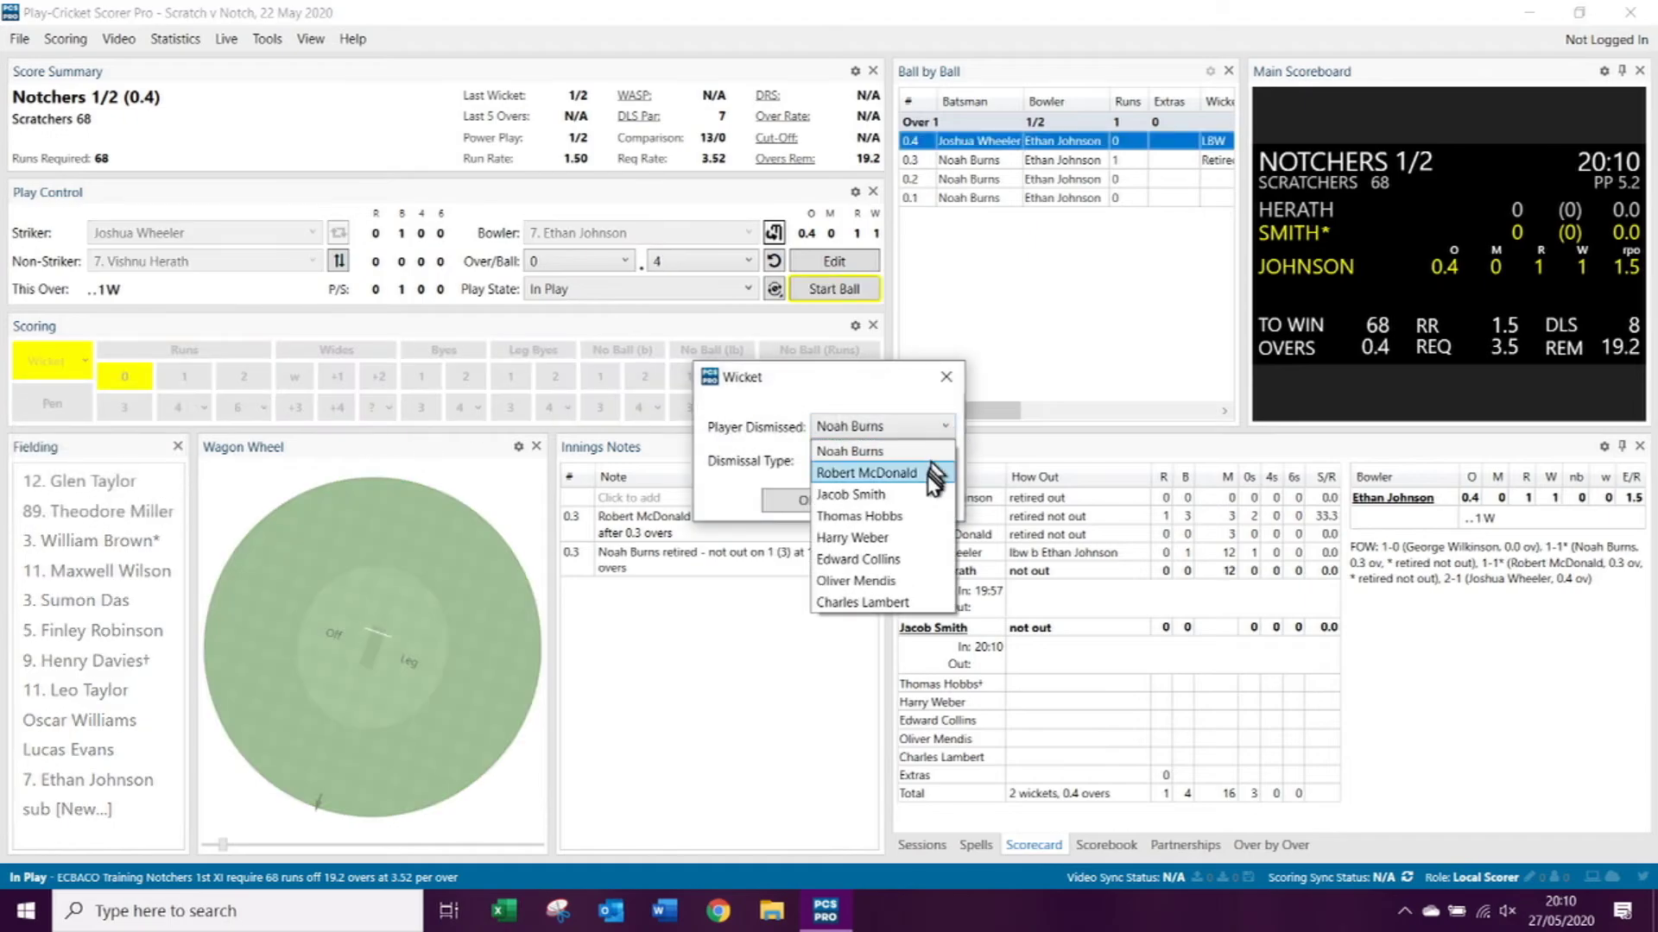
{"action": "left_click", "coordinate": [919, 495]}
{"action": "left_click", "coordinate": [807, 501]}
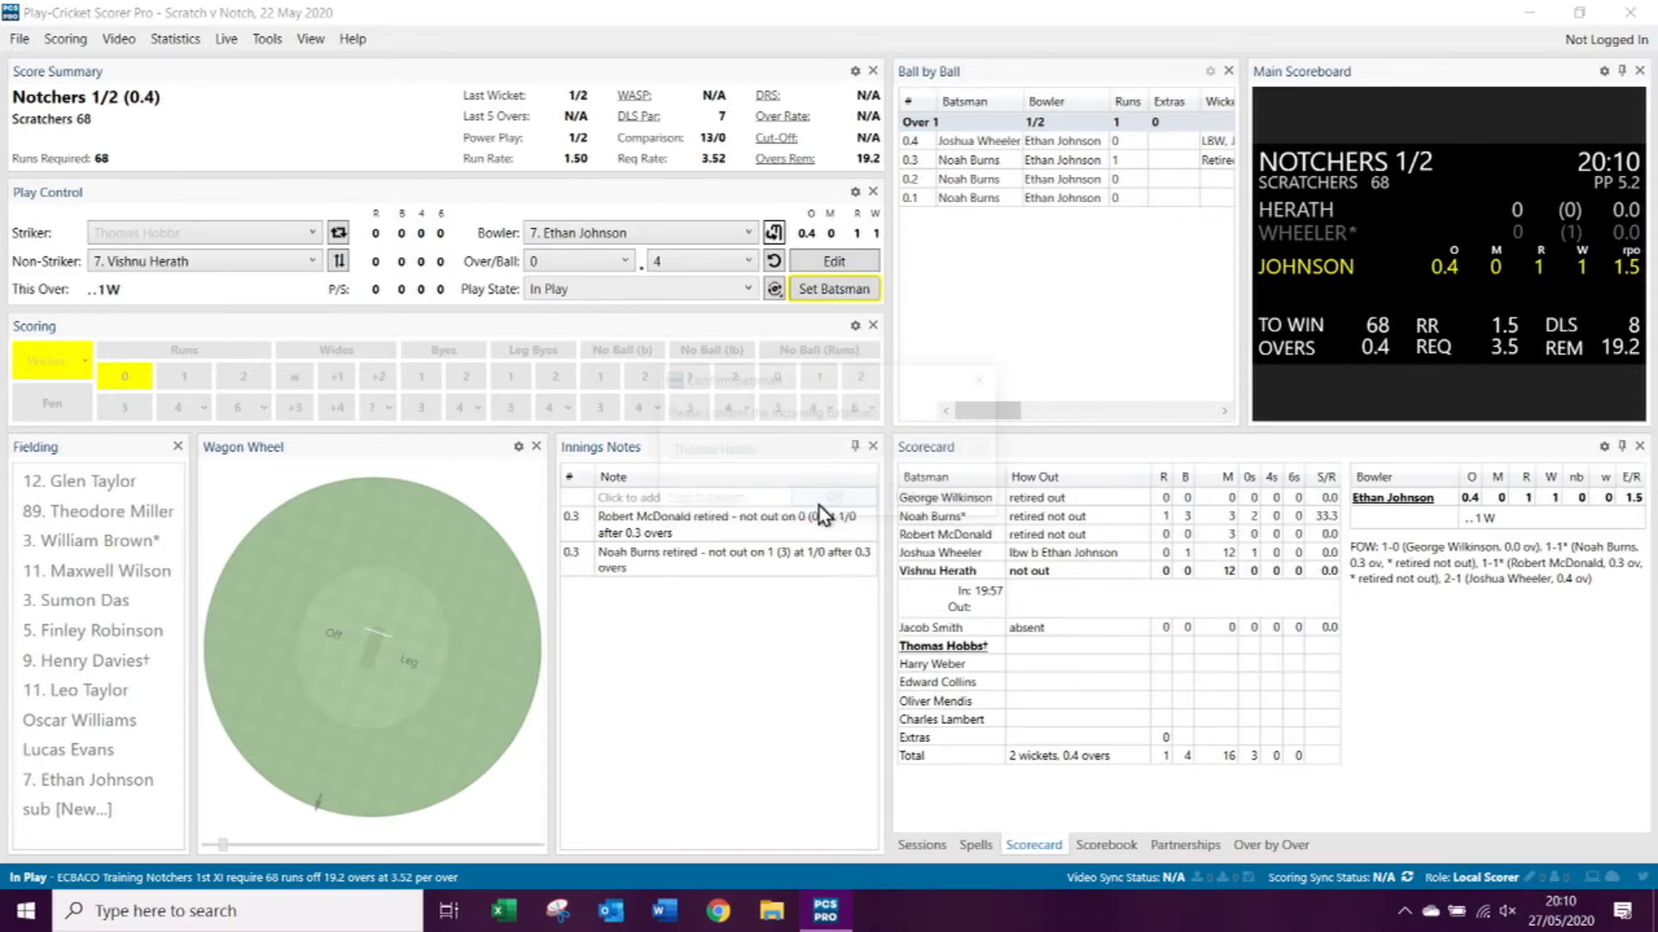
{"action": "left_click", "coordinate": [819, 505]}
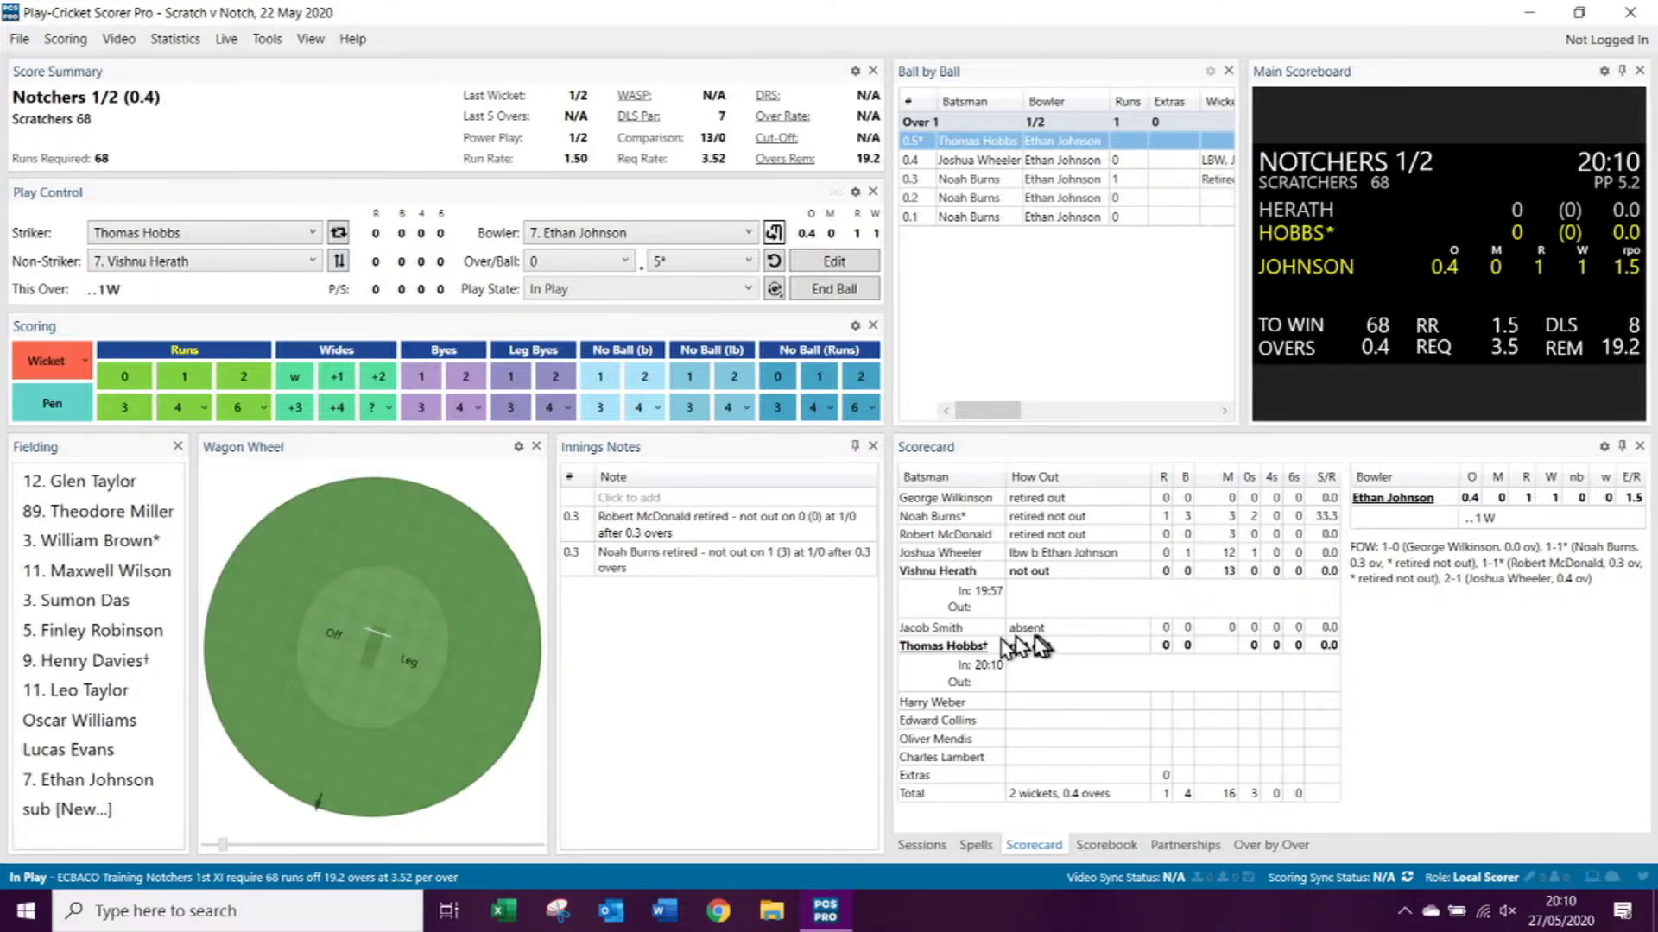
{"action": "left_click", "coordinate": [957, 637]}
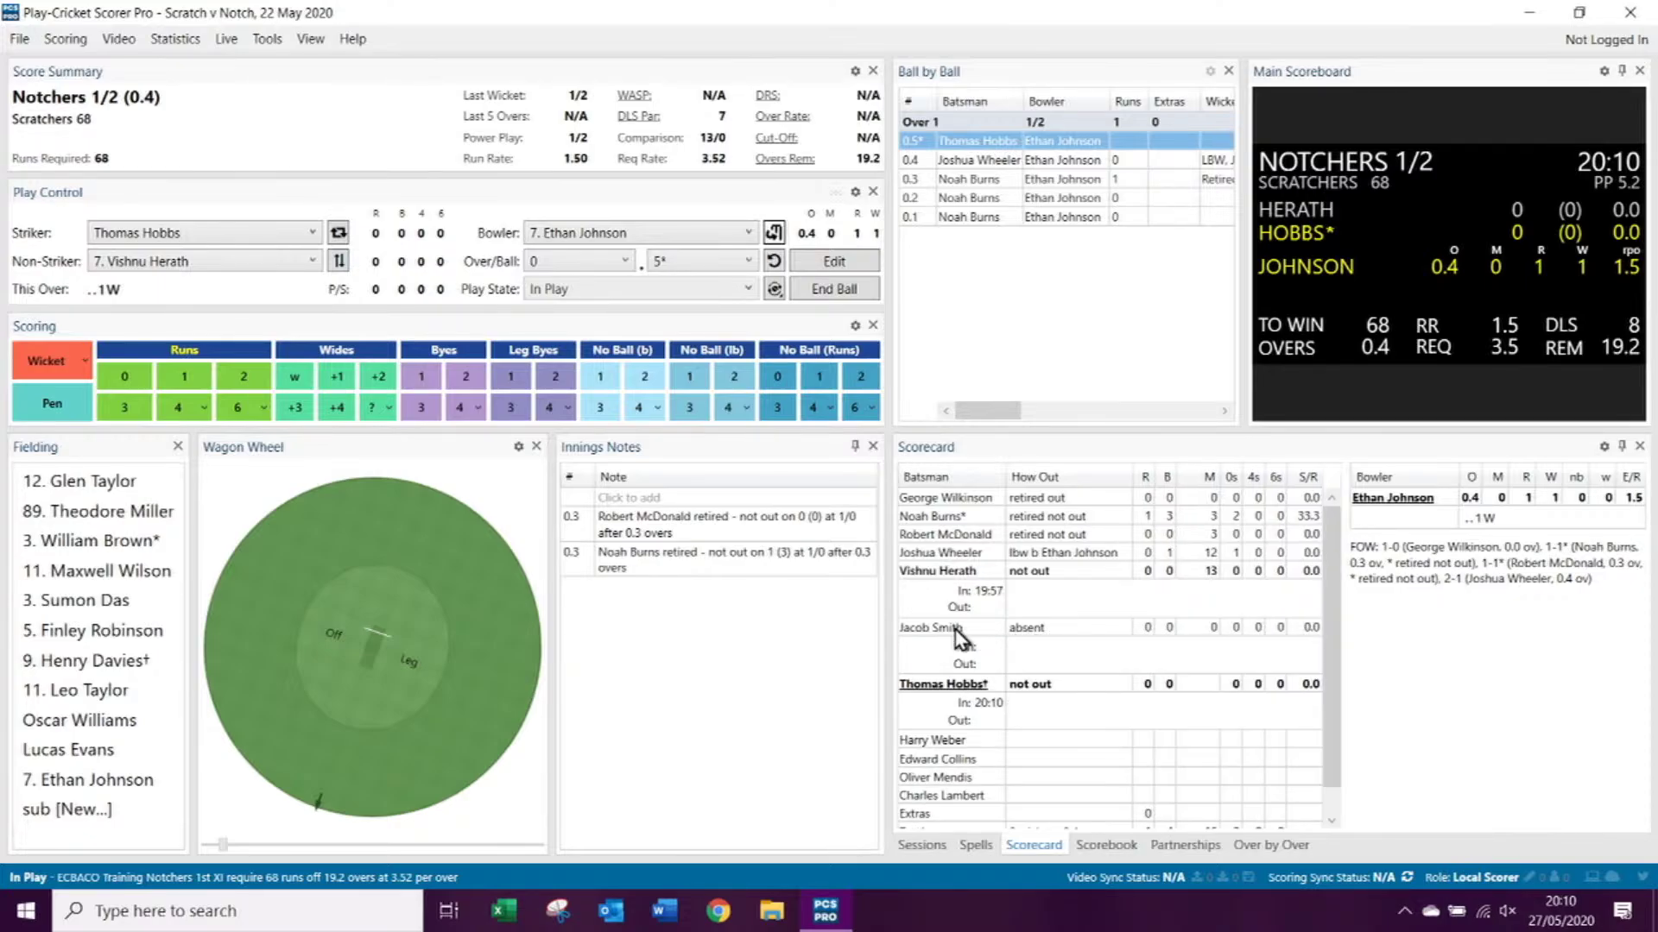